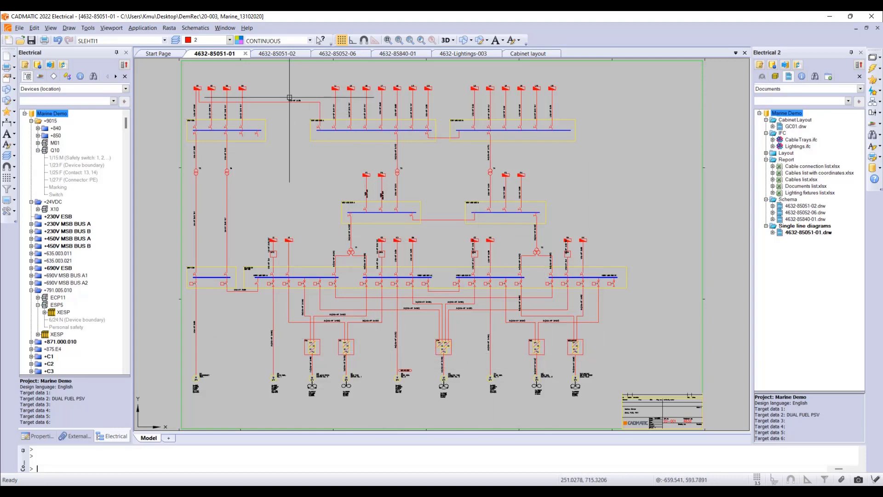
click(283, 52)
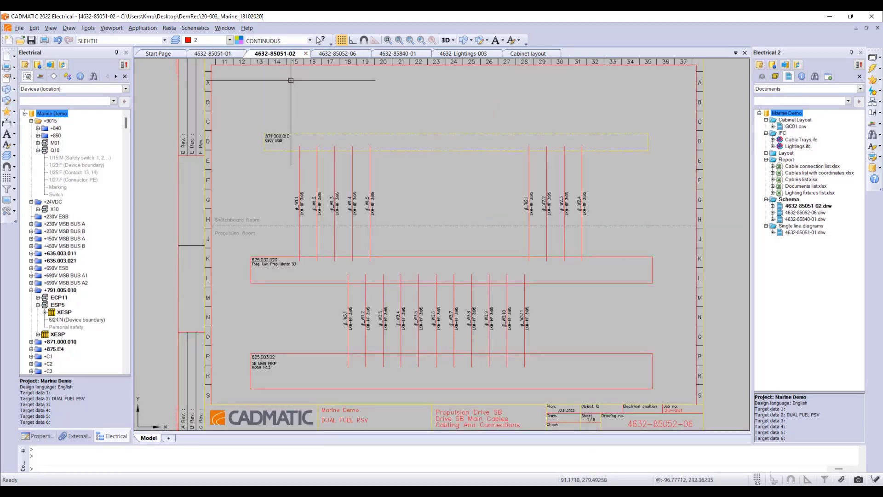
key(Page_Down)
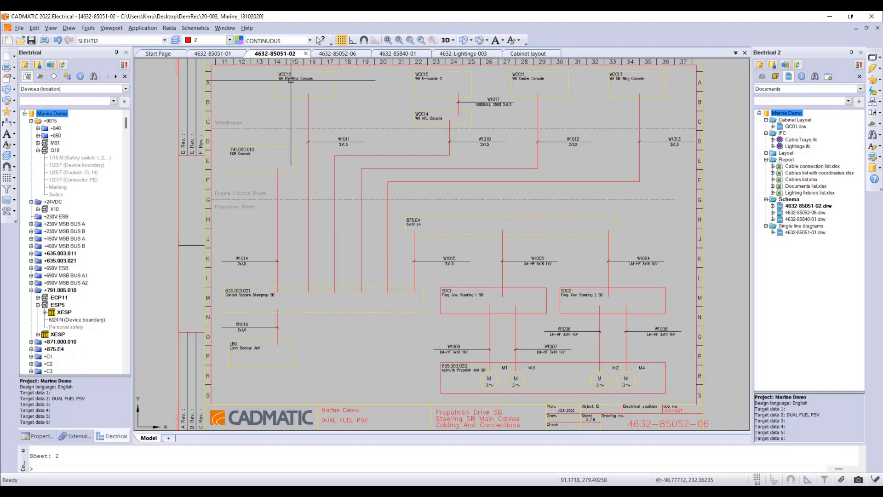
key(Page_Down)
key(Page_Up)
key(Page_Up)
key(Page_Up)
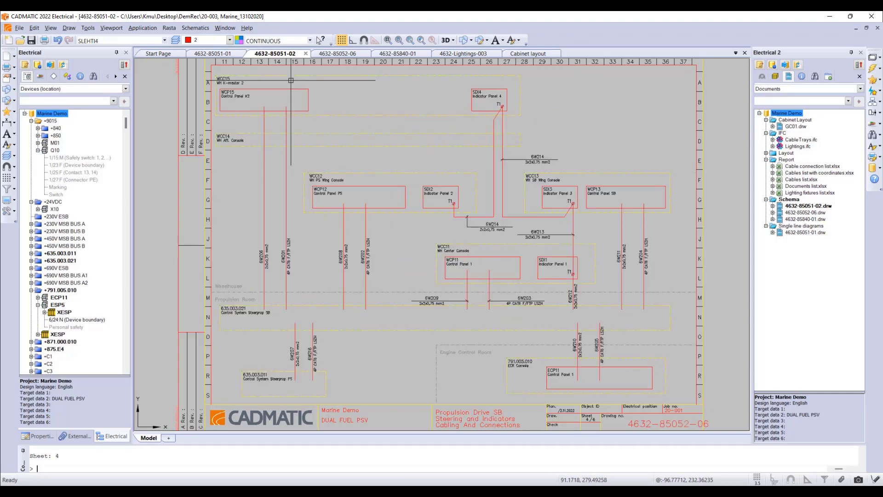
click(340, 55)
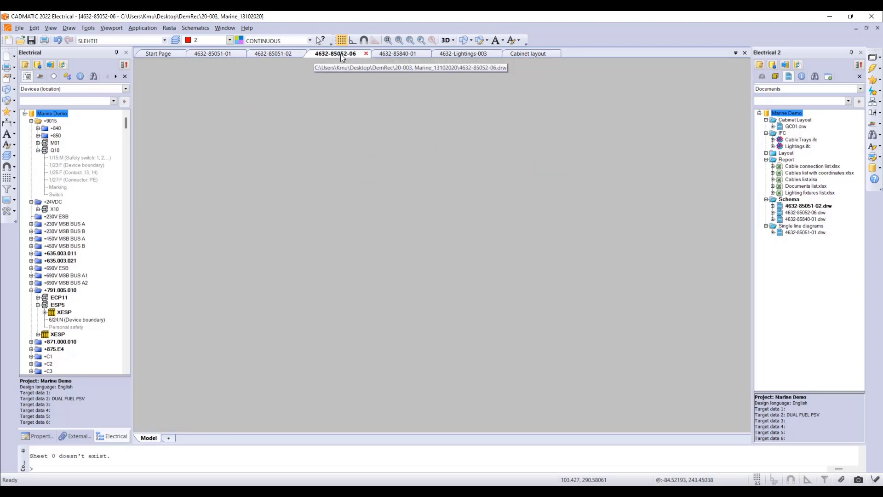
click(400, 55)
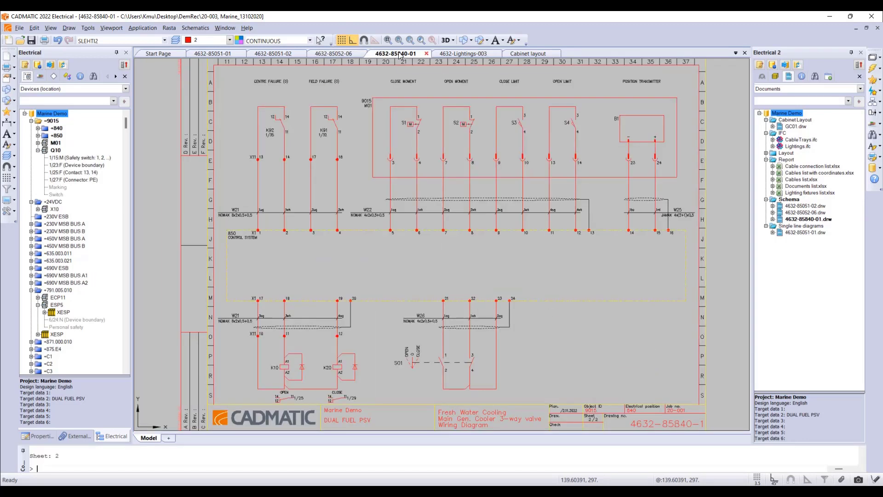
click(449, 53)
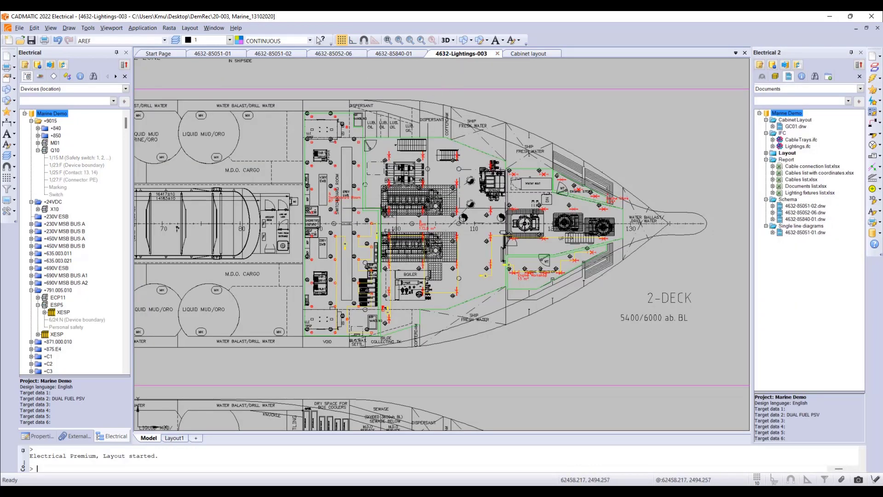
scroll(334, 264, up, 4)
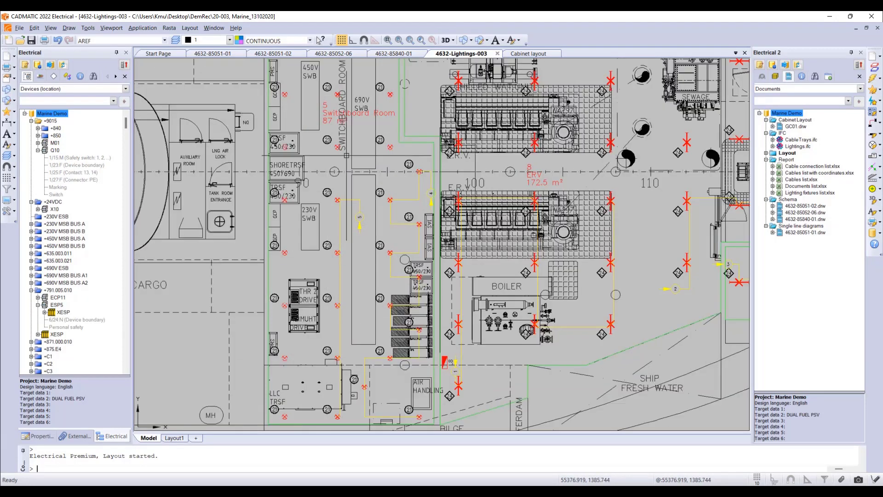
Examine the component rows in the Cabinet layout drawing, and close that drawing
click(518, 55)
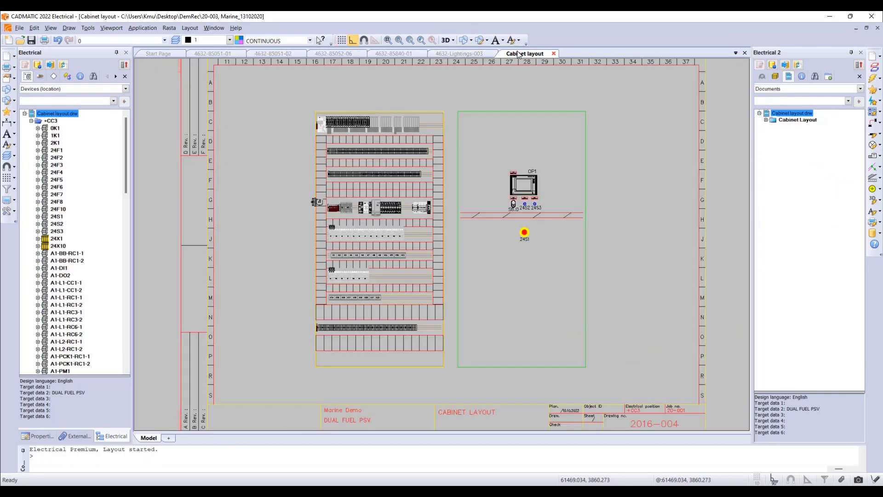
scroll(360, 230, up, 2)
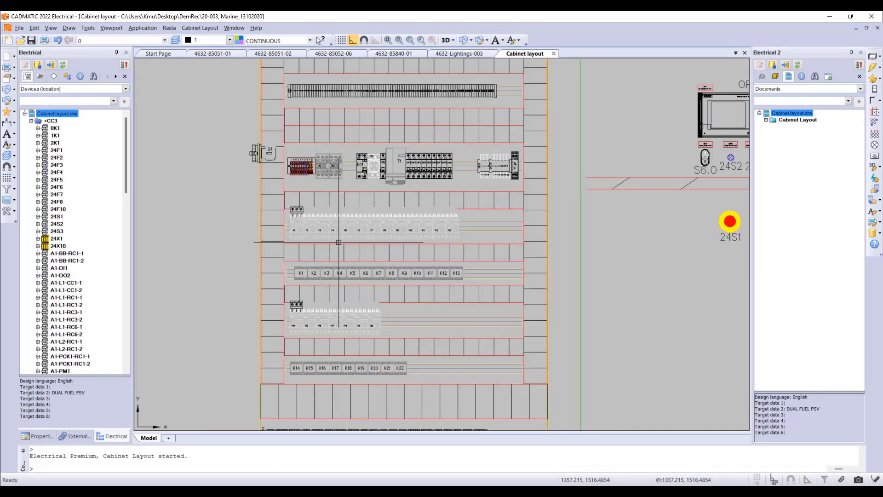
mouse_move(348, 174)
middle_down()
mouse_move(342, 291)
mouse_move(332, 261)
mouse_move(339, 229)
middle_up()
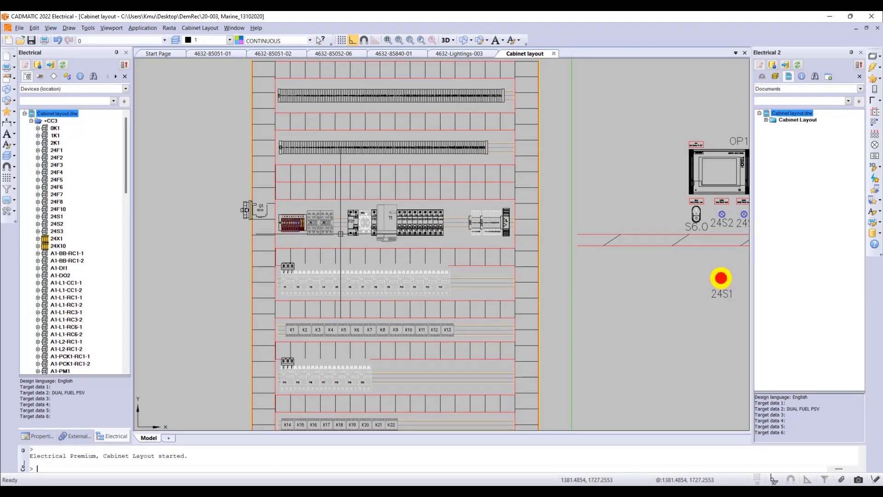
scroll(341, 233, down, 2)
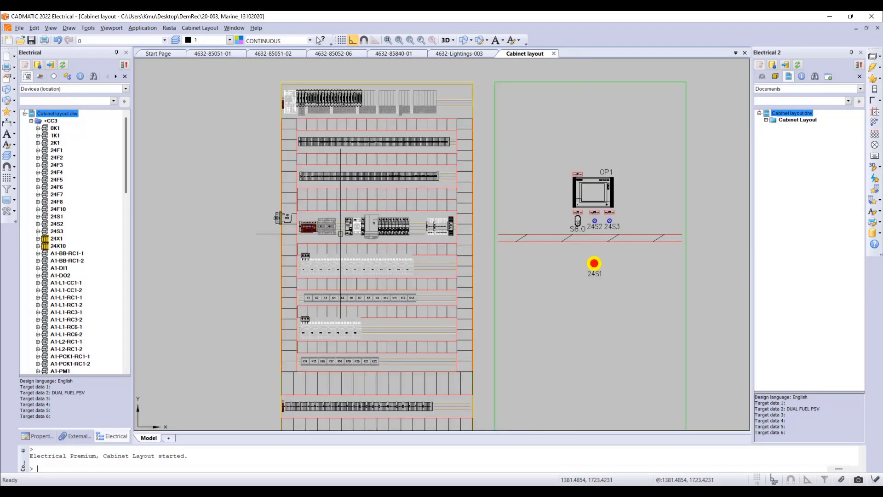
click(553, 53)
click(407, 274)
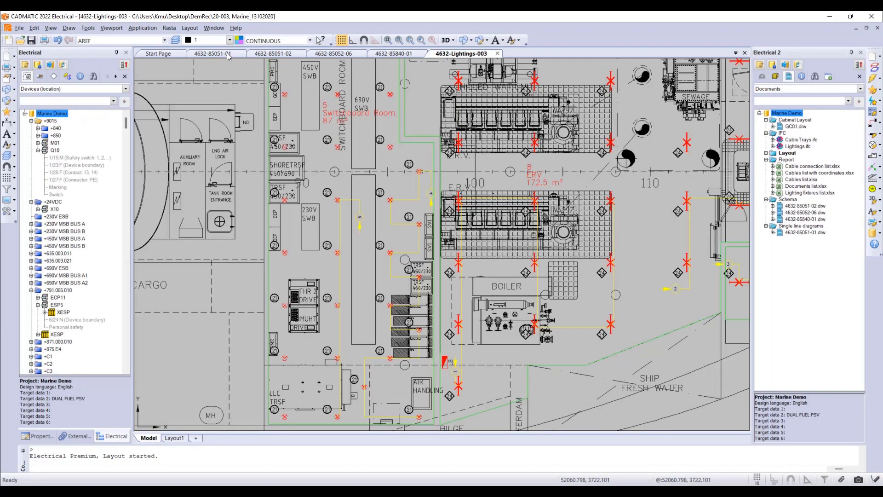
click(227, 53)
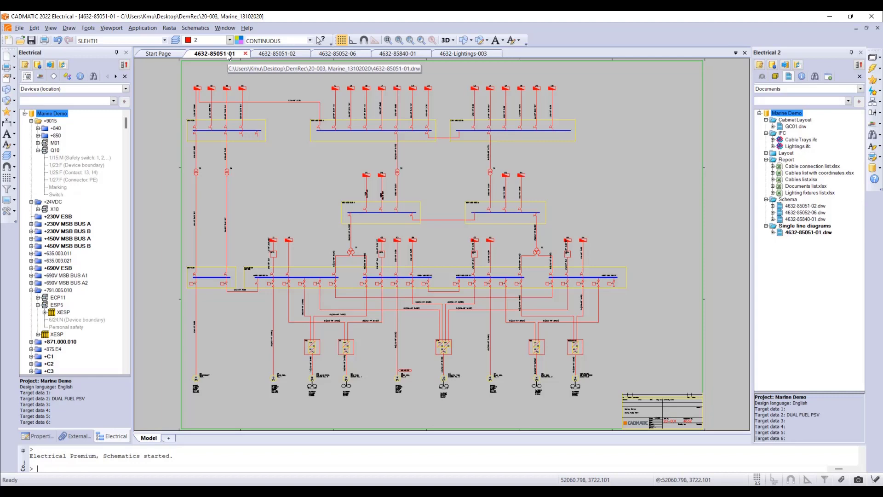
scroll(525, 366, up, 2)
middle_drag(525, 366, 480, 301)
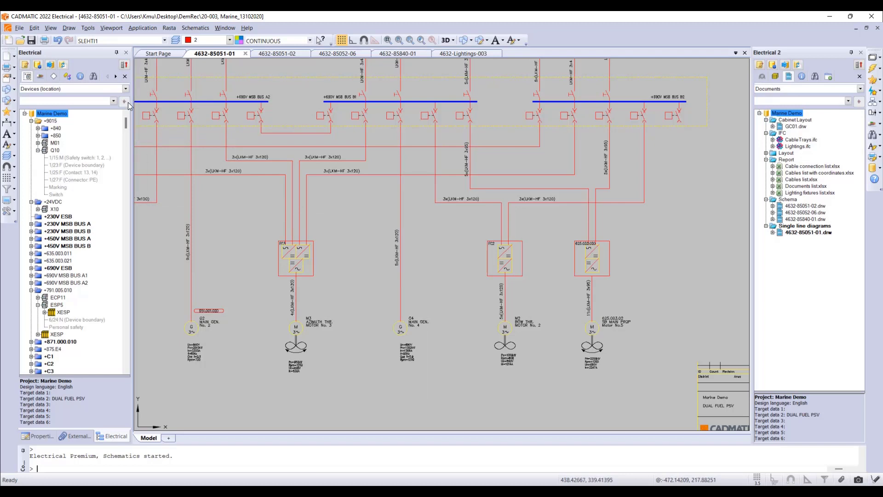
click(72, 101)
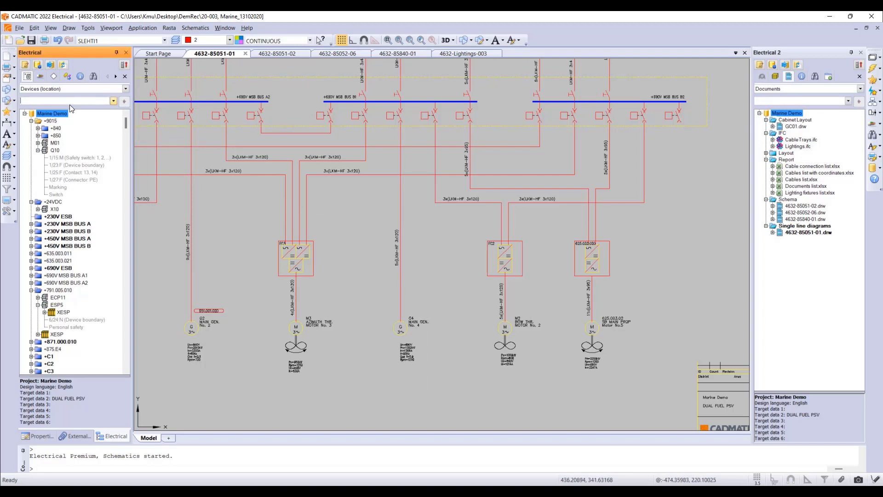
text(625.003)
key(Return)
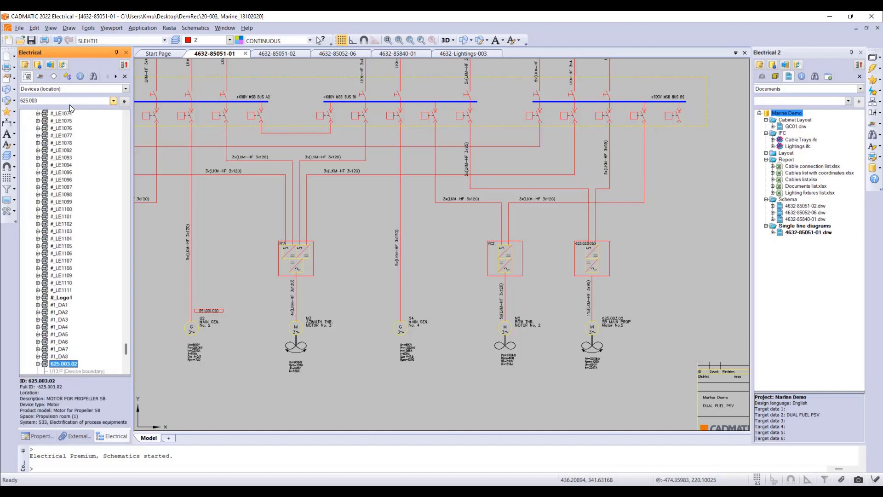
scroll(66, 216, down, 4)
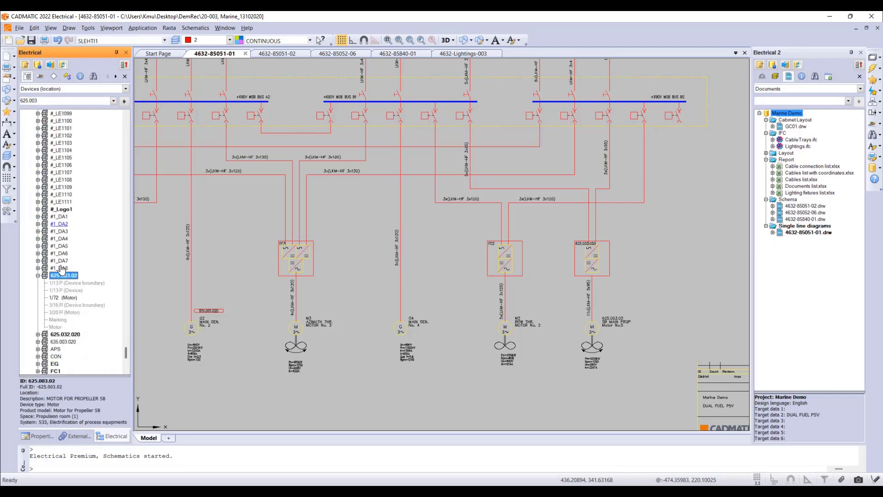
Show the drawing occurrences of device 625.003.02 and go through them one after another across the project drawings
right_click(64, 278)
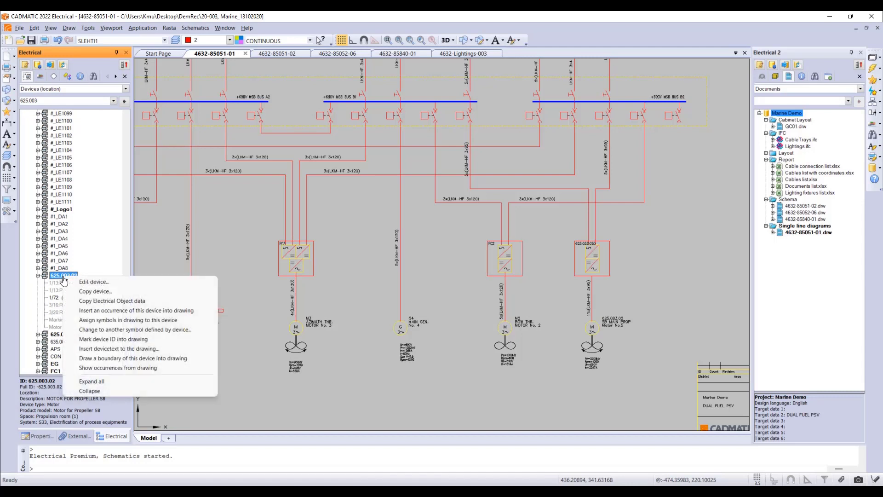
click(110, 368)
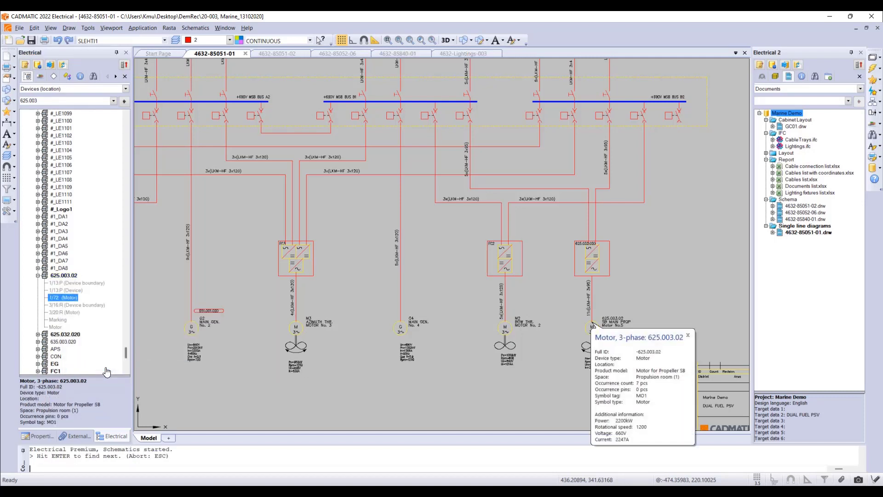
key(Escape)
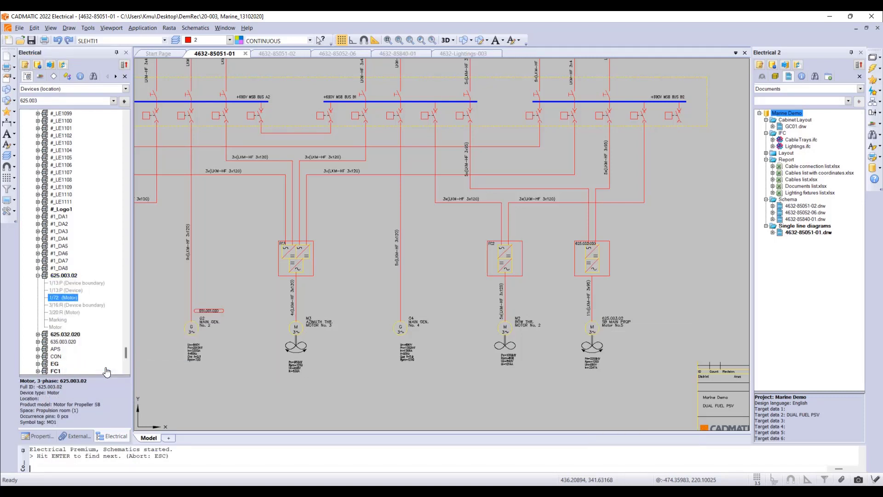
key(Return)
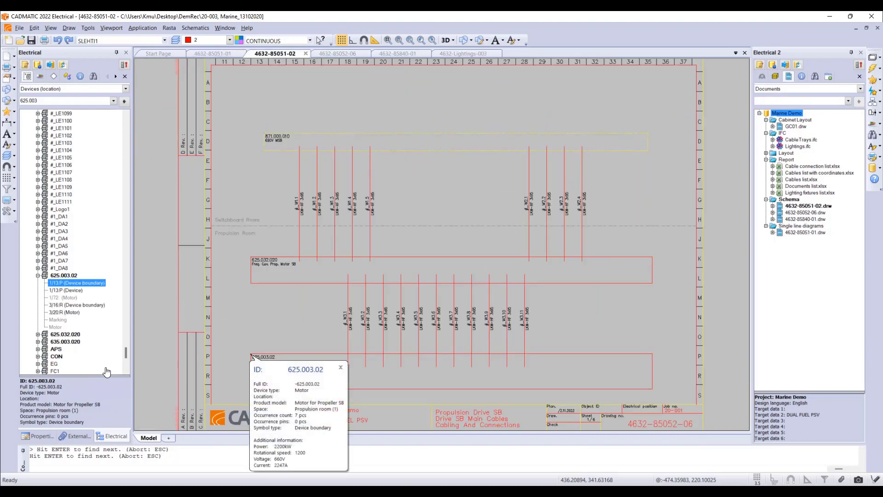
key(Escape)
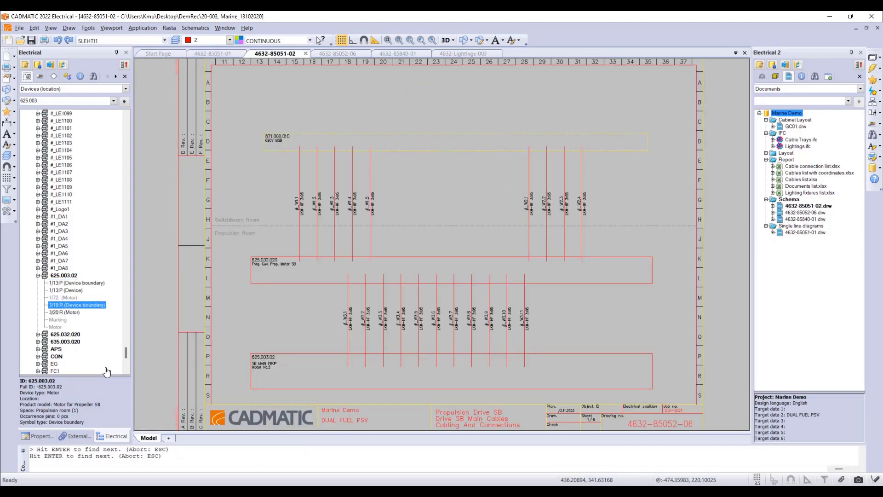
key(Return)
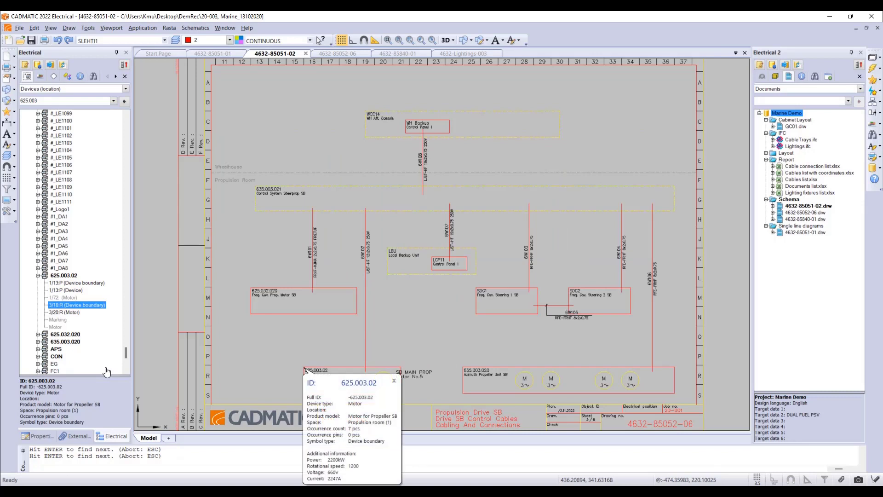
key(Escape)
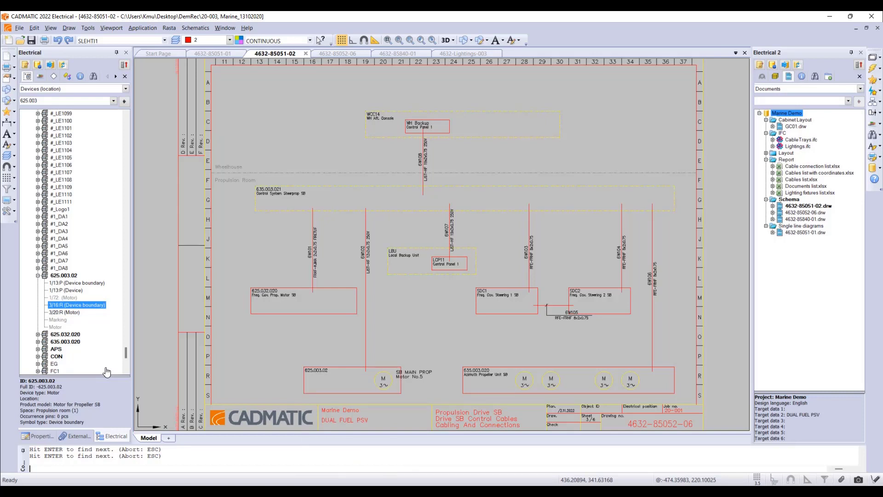
key(Return)
key(Return)
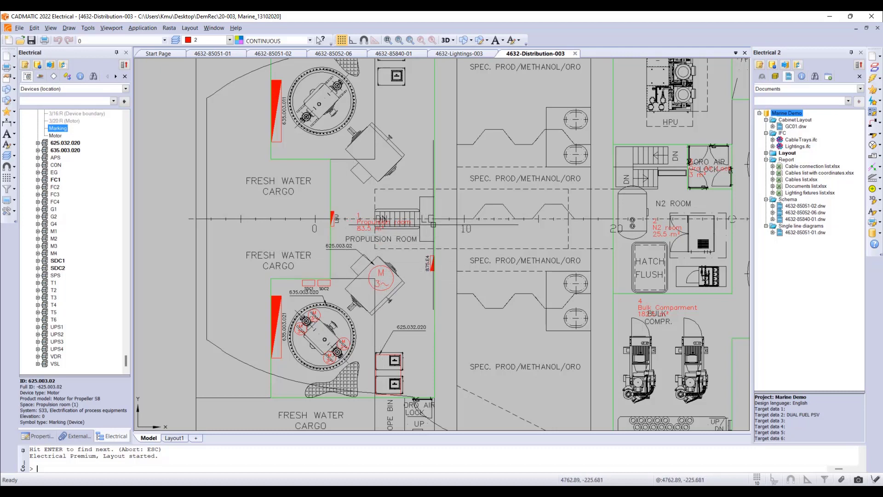
Inspect the device properties of motor 625.003.02 in the propulsion room of 4632-Distribution-003
mouse_move(433, 225)
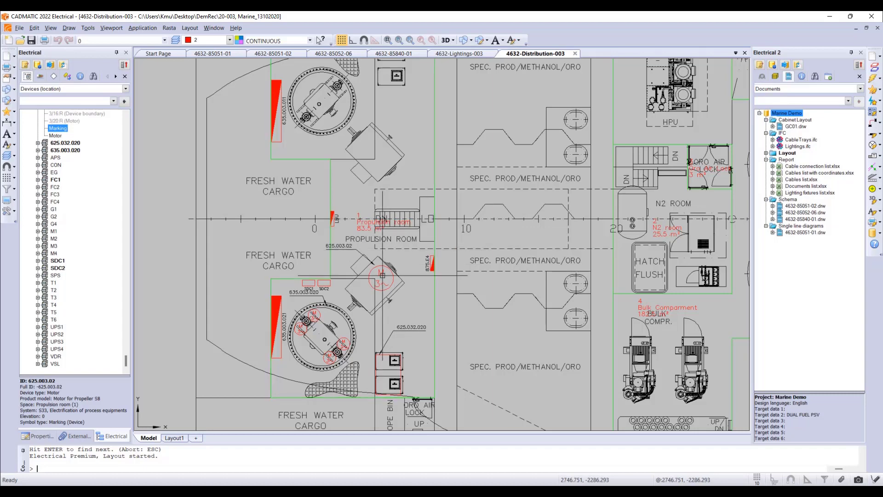
double_click(381, 275)
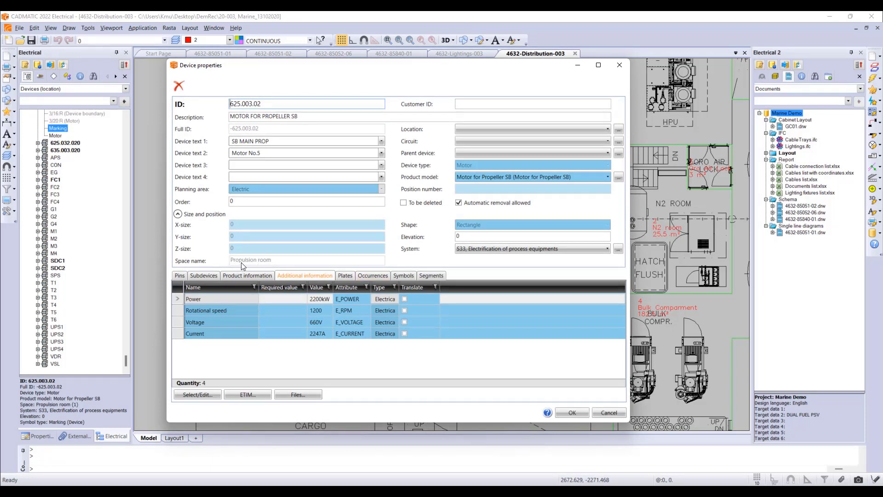
key(Escape)
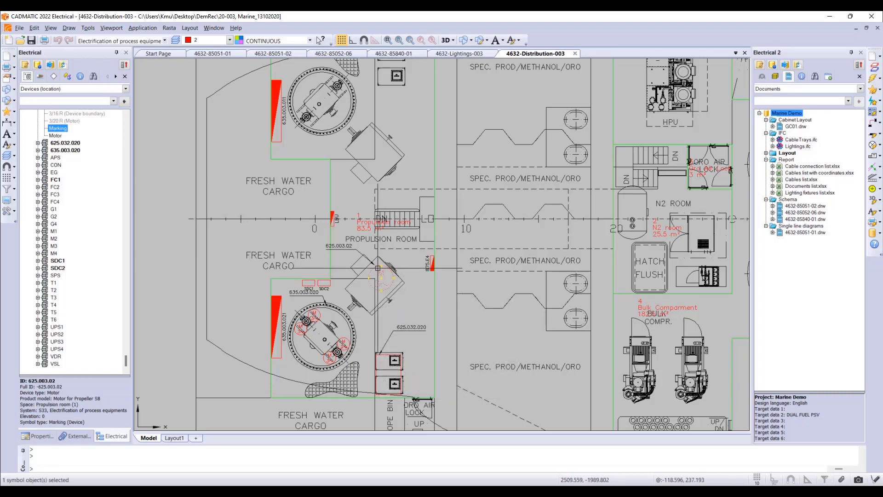
Change the propulsion room motor's ID to 625.003.02AA and its Device text 1 to SB MAIN PROPELLER
double_click(380, 272)
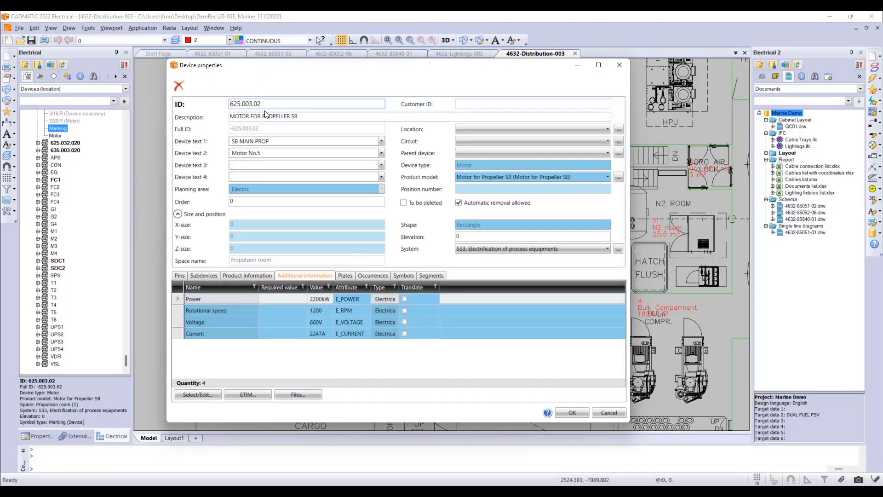
text(AA)
click(292, 139)
click(284, 140)
text(ELLER)
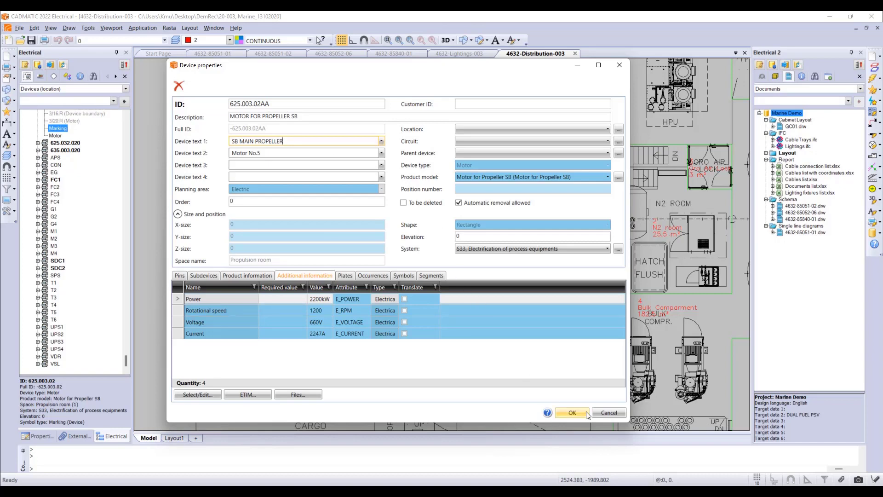
click(573, 413)
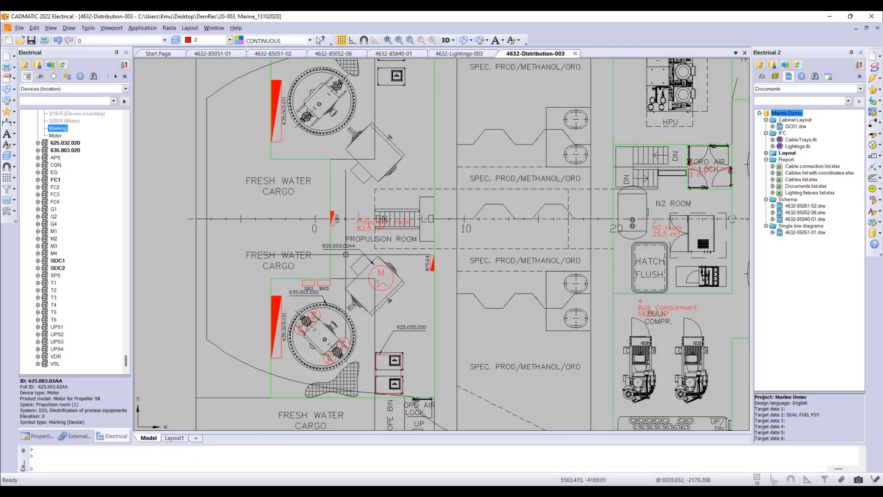
click(218, 53)
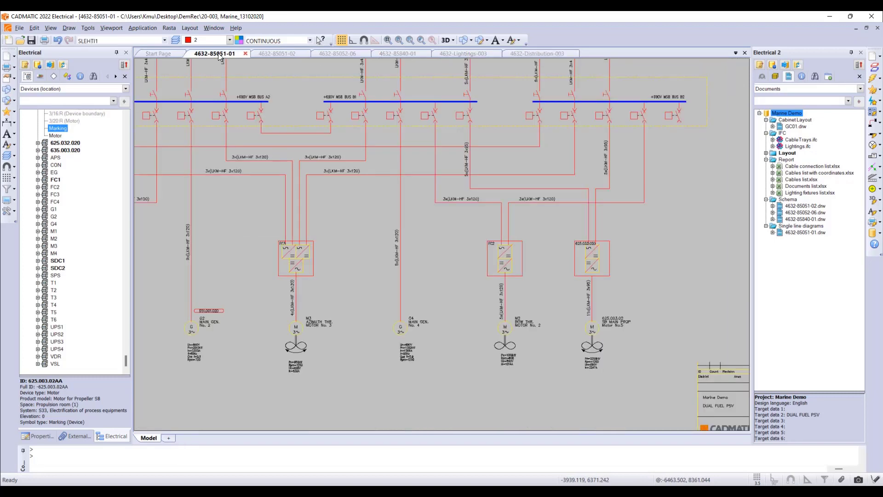
scroll(638, 330, up, 2)
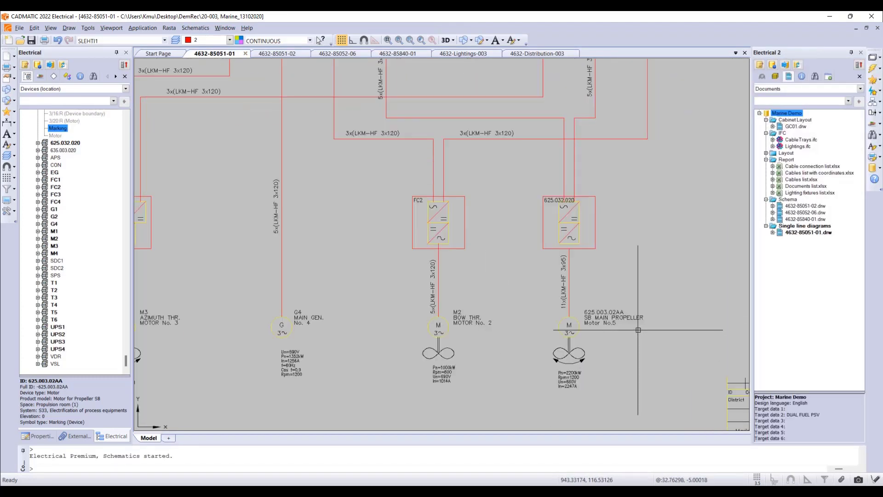
middle_drag(636, 332, 550, 309)
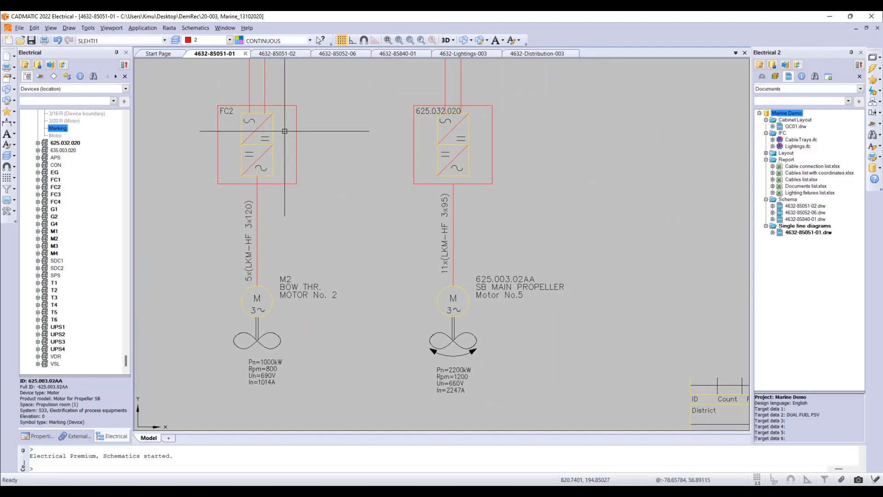
click(273, 54)
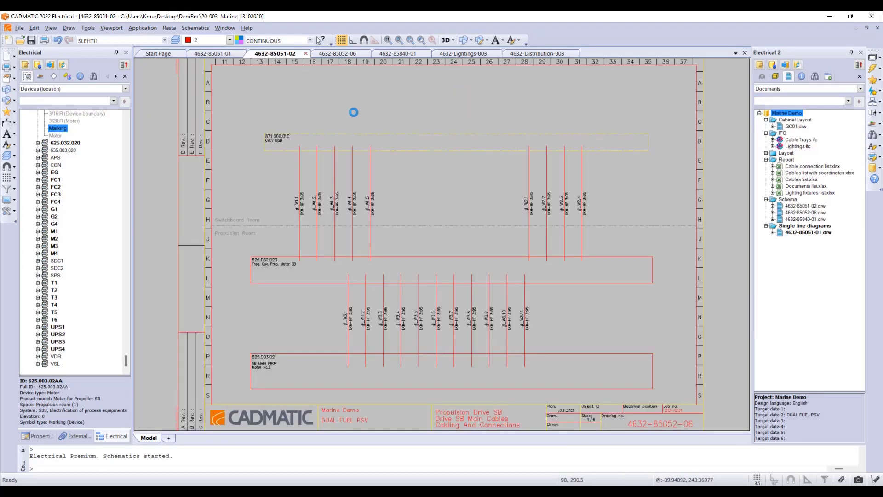
scroll(242, 387, up, 1)
mouse_move(242, 387)
middle_down()
mouse_move(243, 356)
mouse_move(246, 366)
middle_up()
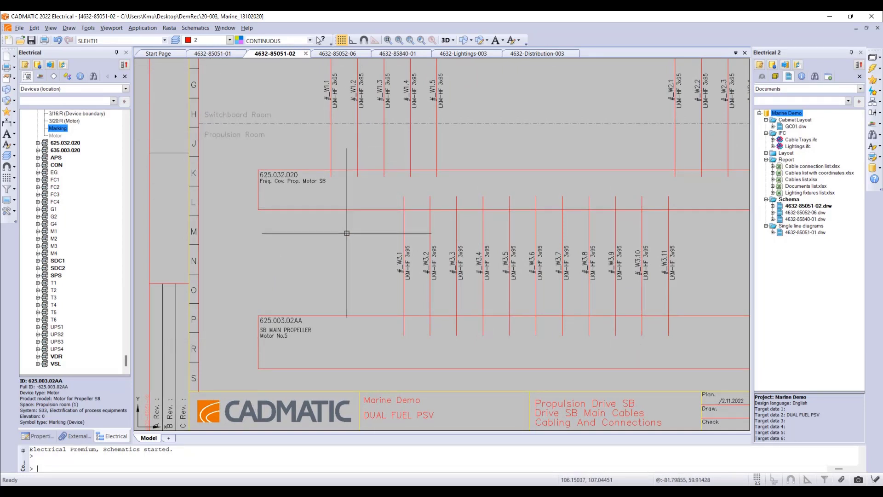
scroll(360, 246, down, 1)
middle_drag(363, 240, 322, 258)
key(Page_Down)
key(Page_Down)
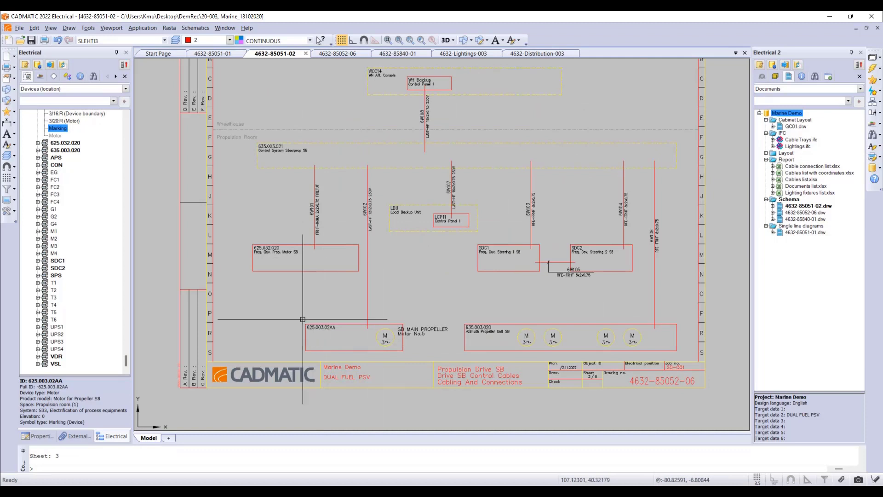
click(228, 51)
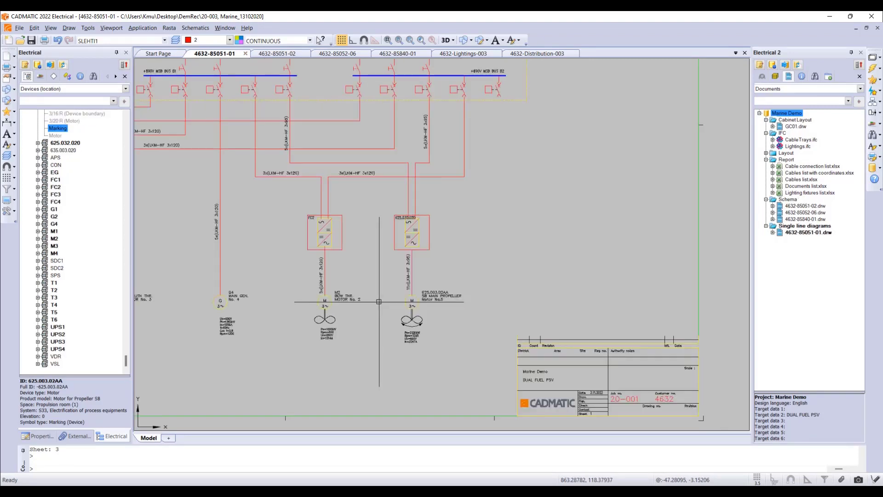
scroll(420, 342, up, 2)
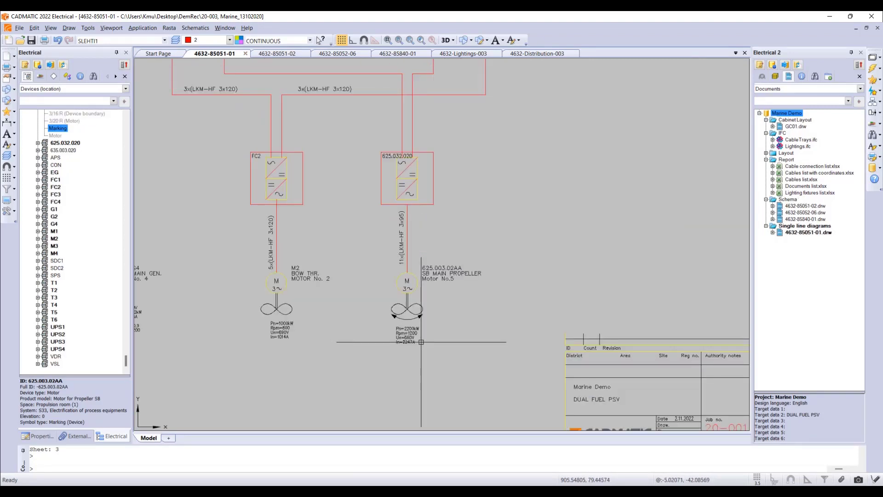
scroll(421, 342, down, 2)
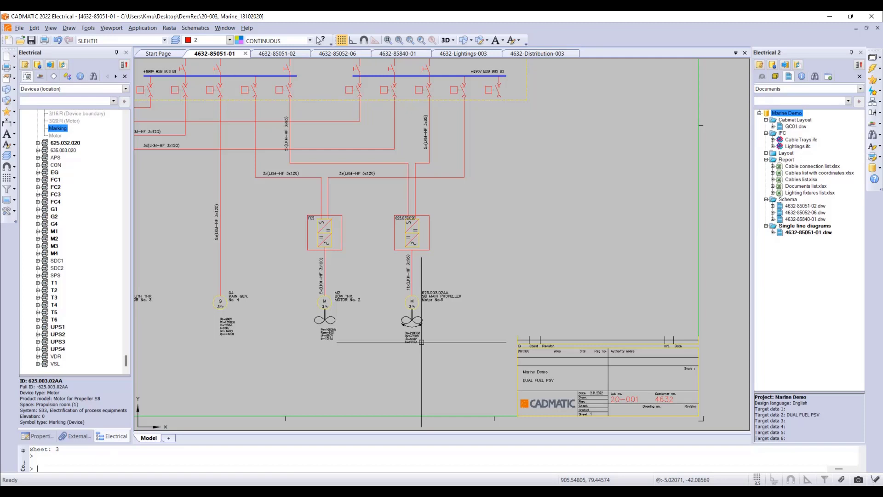
scroll(415, 343, up, 2)
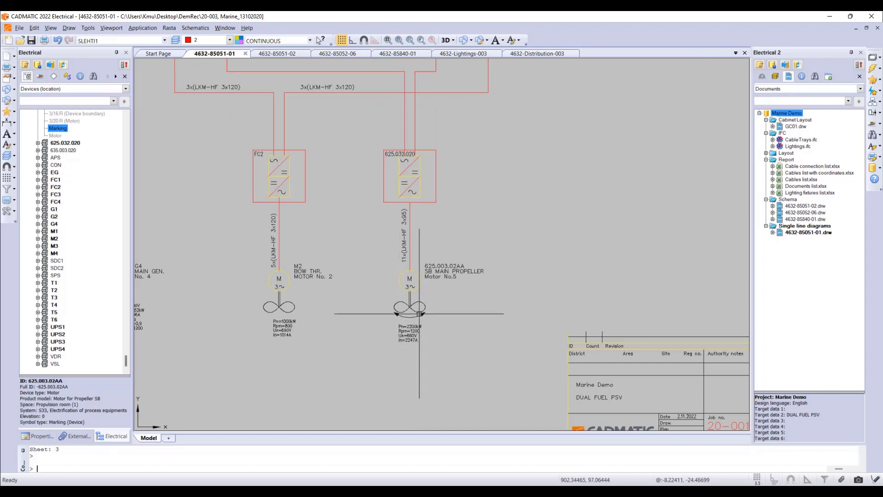
click(873, 74)
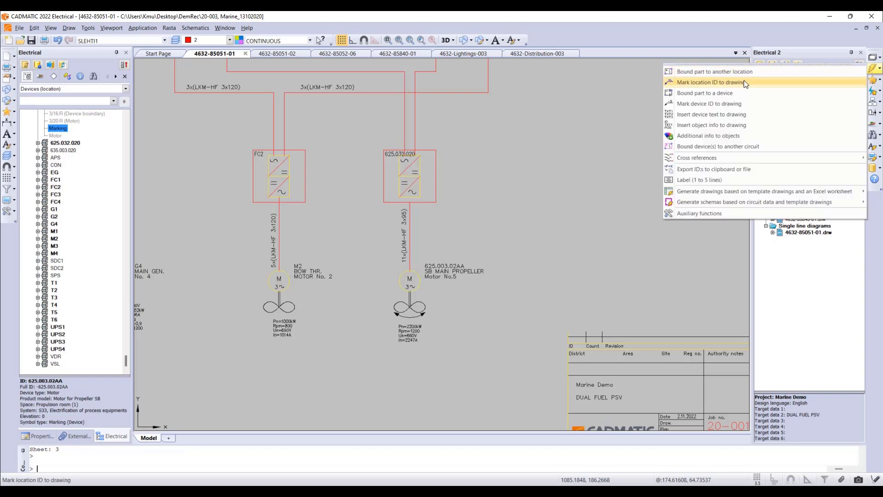
click(703, 126)
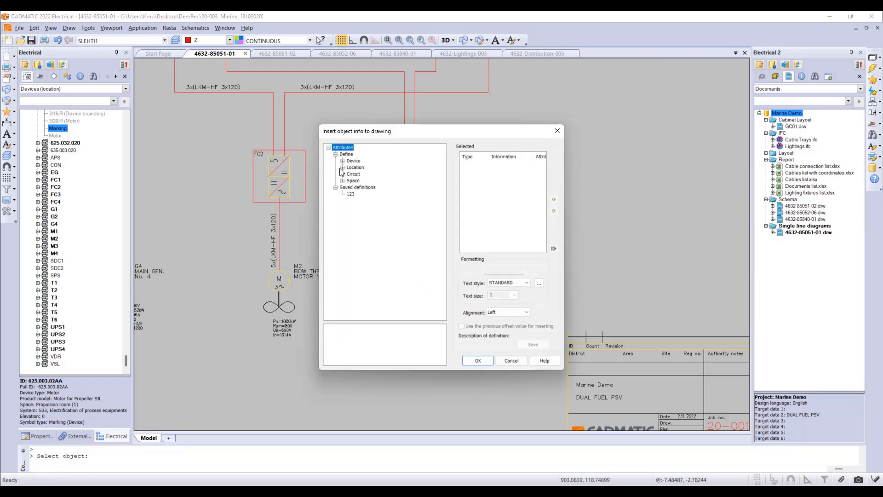
click(342, 181)
click(349, 188)
click(400, 194)
double_click(400, 195)
click(475, 268)
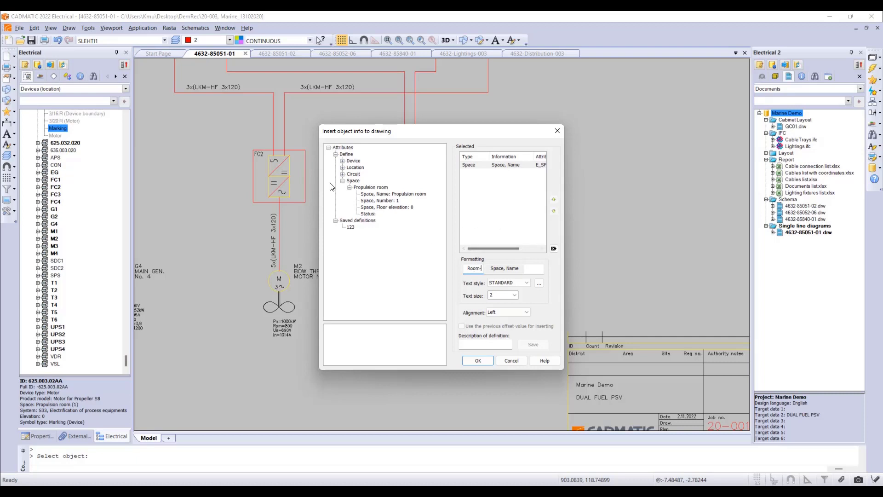
Add the device's storey description to the selected object info with the prefix "Deck-"
click(343, 161)
click(350, 260)
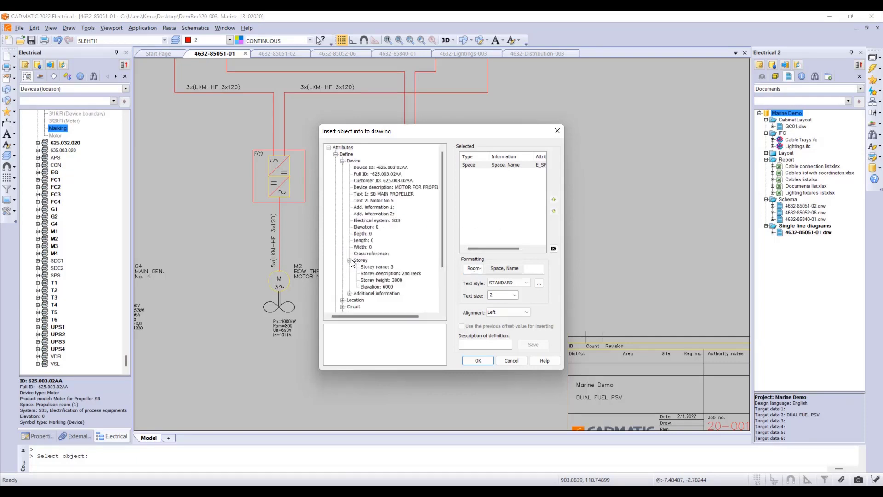
double_click(406, 275)
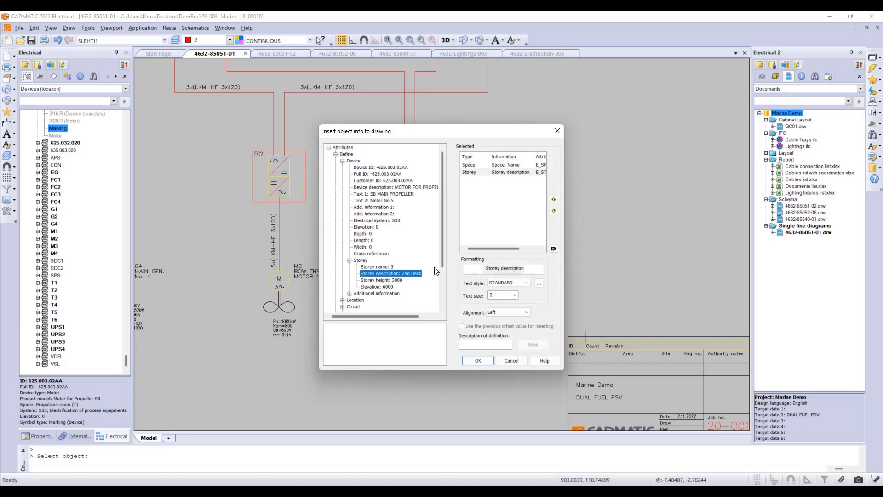
click(473, 265)
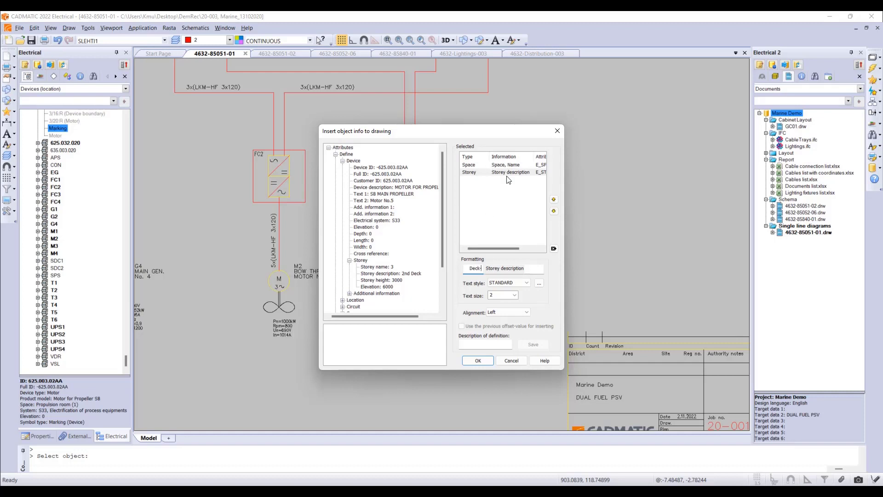
Save the info definition as Room and place the room and deck text below the SB propeller motor's rating data
click(482, 345)
click(533, 345)
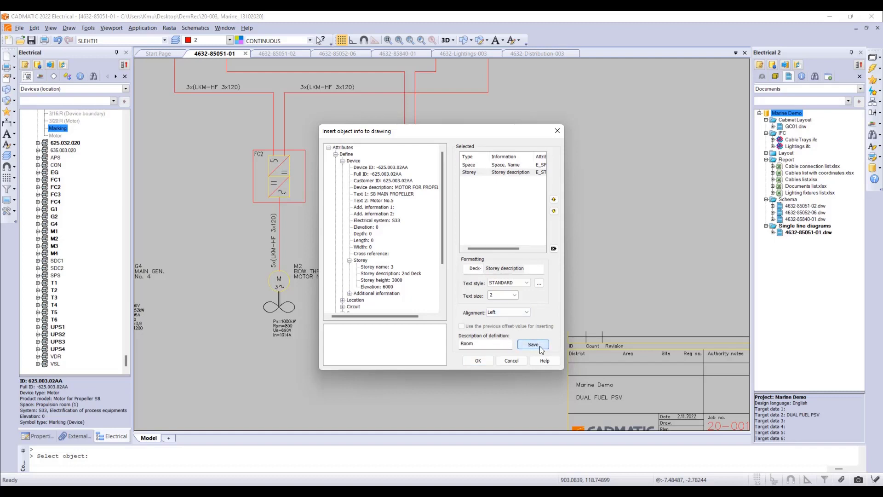
click(482, 361)
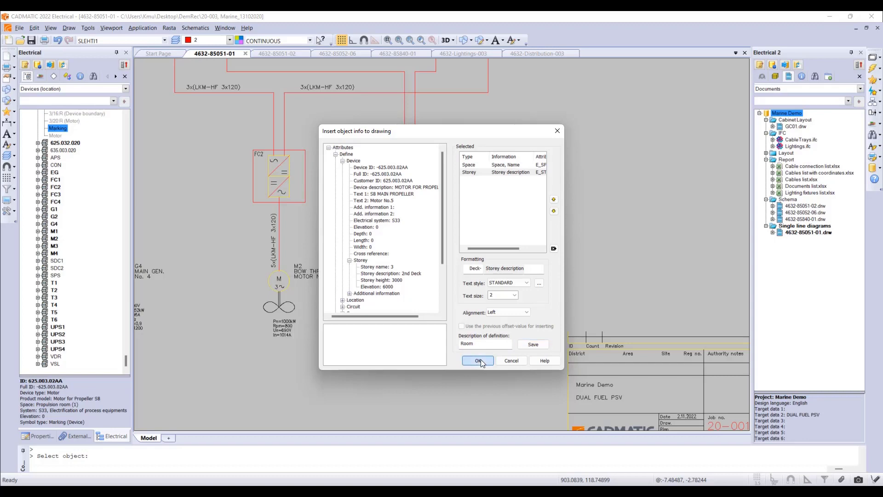
scroll(388, 355, up, 4)
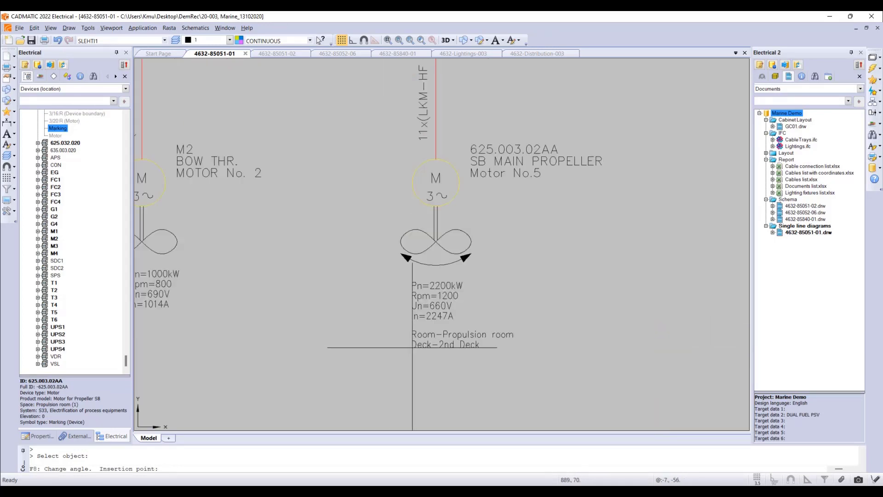
click(412, 347)
scroll(419, 357, down, 2)
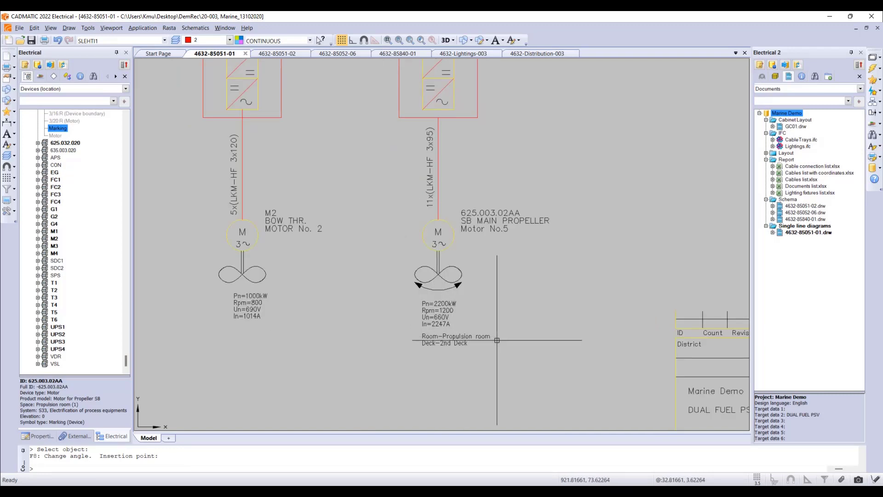
click(276, 53)
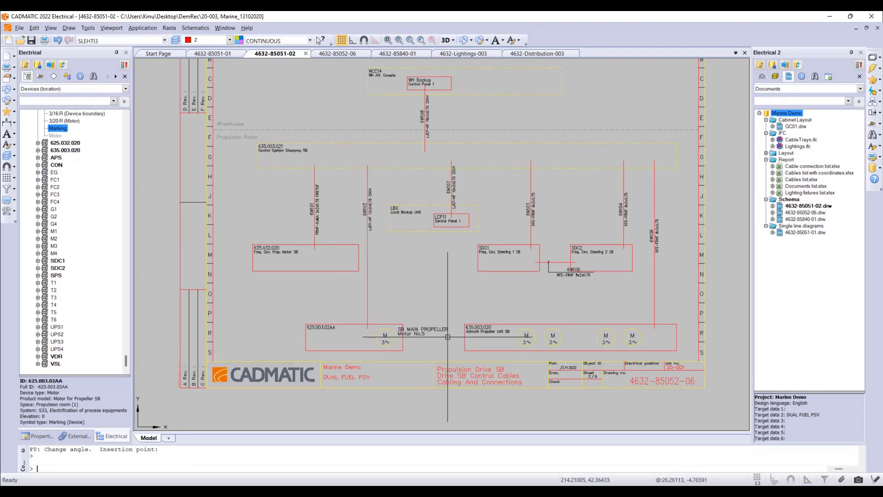
right_click(427, 330)
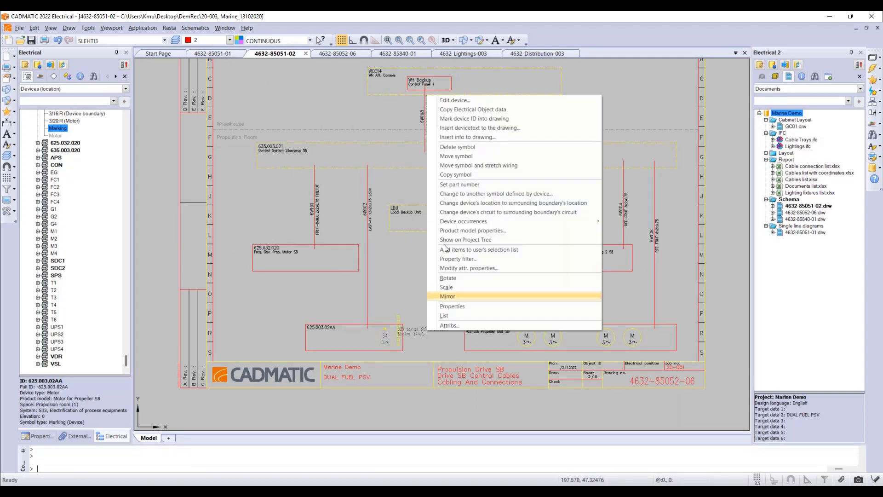
click(458, 138)
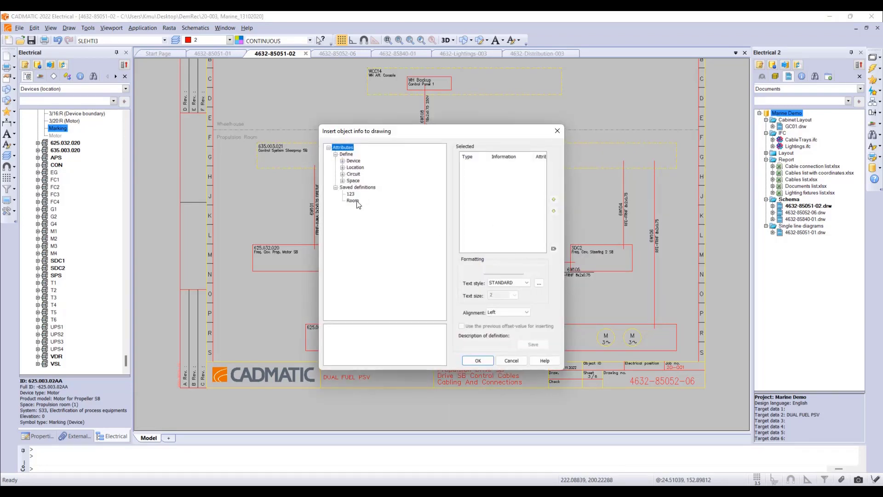
click(353, 200)
click(478, 360)
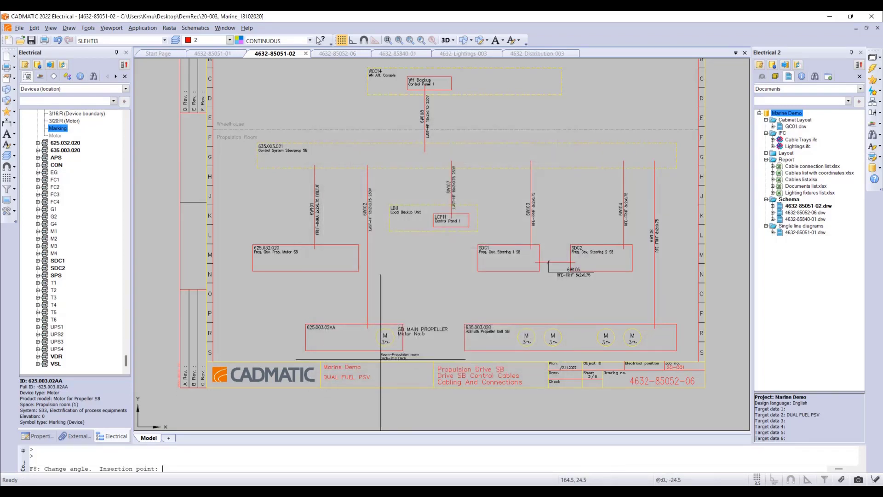
scroll(398, 350, up, 3)
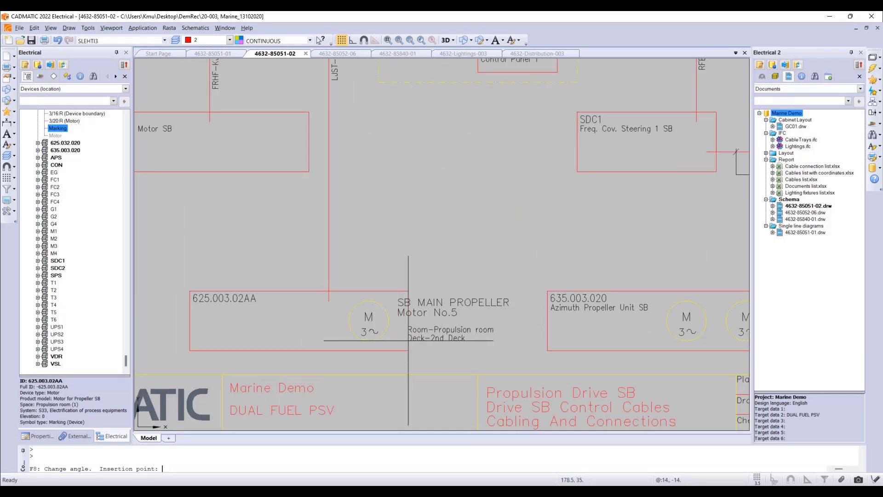
click(407, 340)
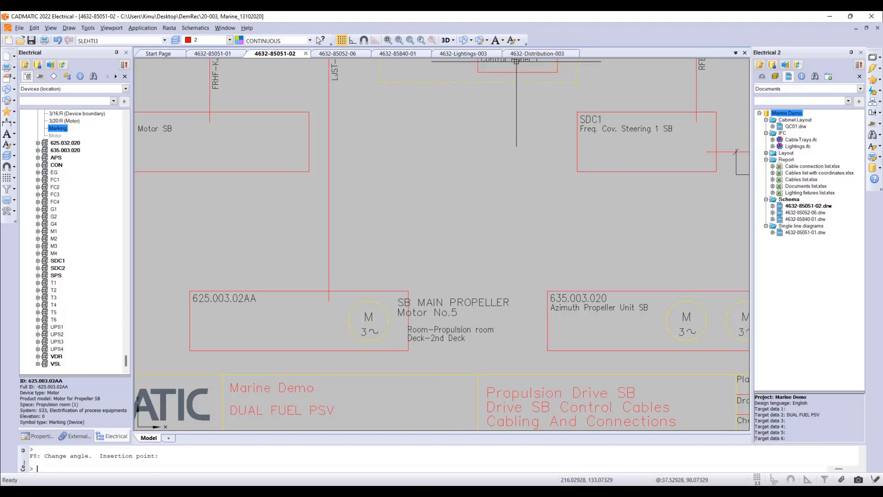
Rename the propulsion room space in 4632-Distribution-003 to Propulsion room 123
click(528, 54)
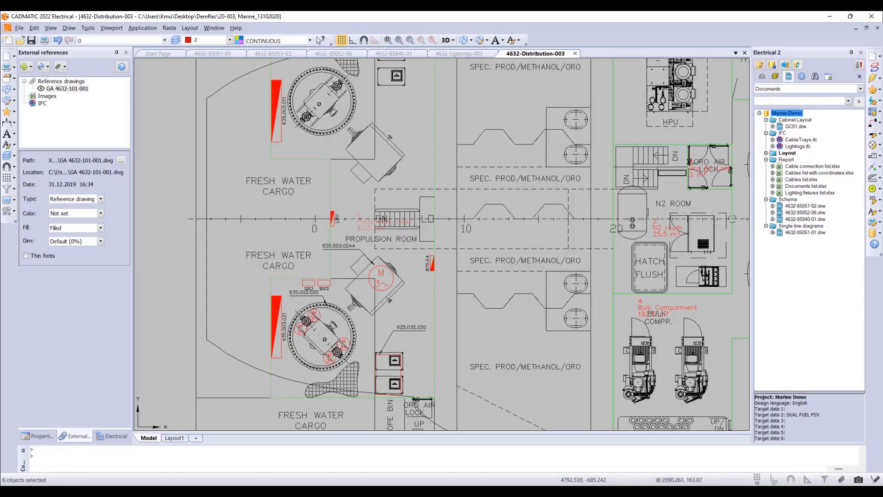
right_click(434, 235)
click(460, 241)
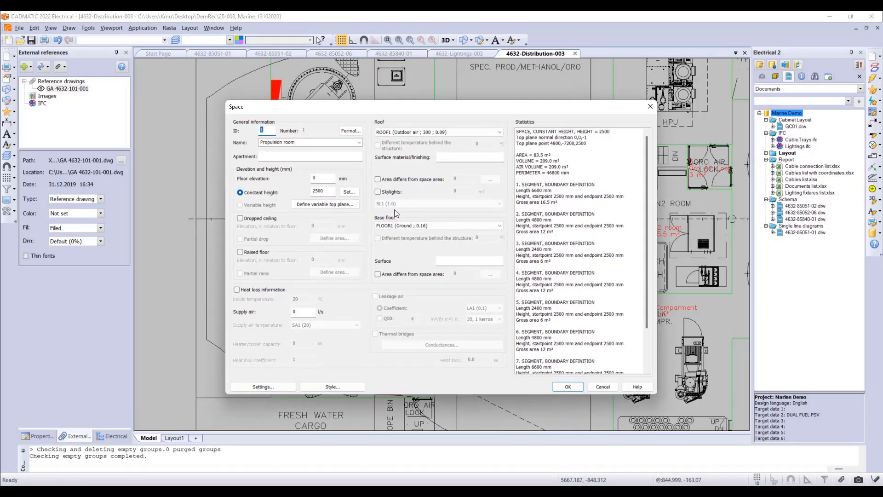
click(302, 144)
click(314, 142)
click(567, 388)
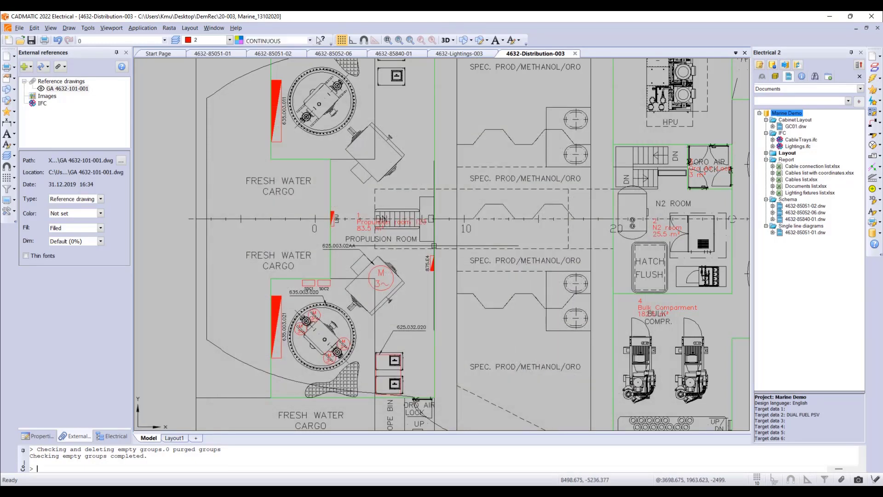
click(215, 54)
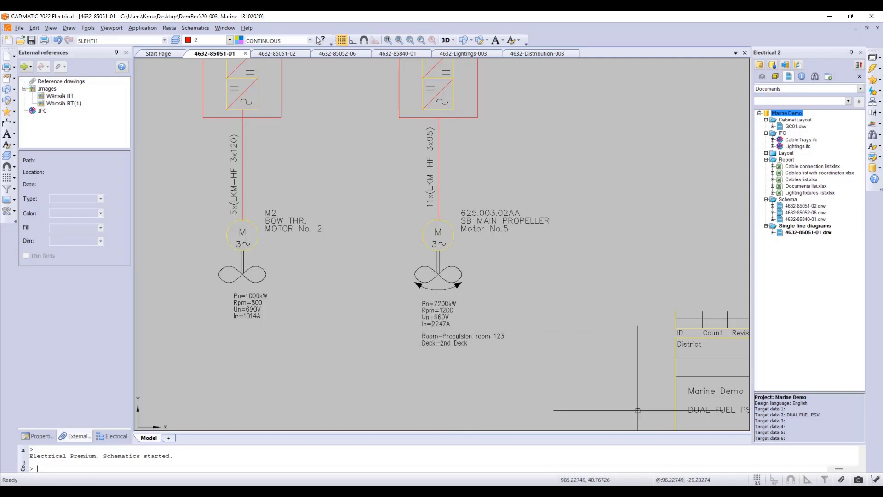
scroll(581, 355, down, 4)
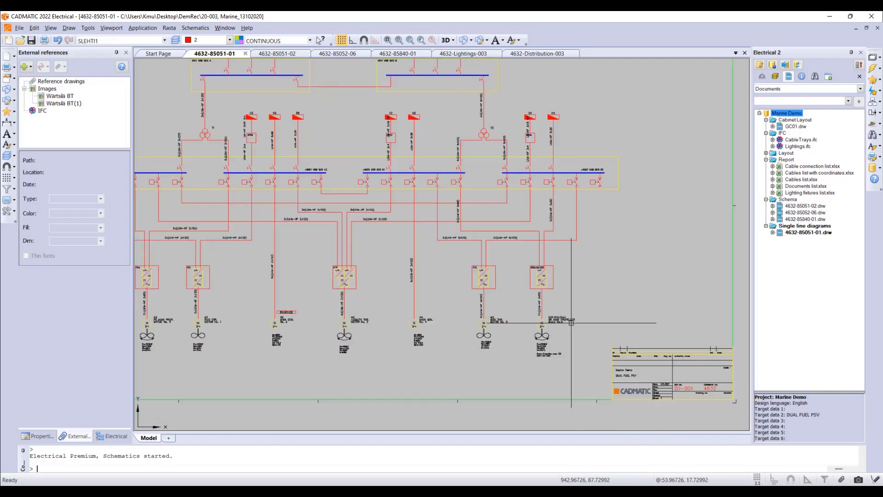
middle_drag(571, 342, 554, 359)
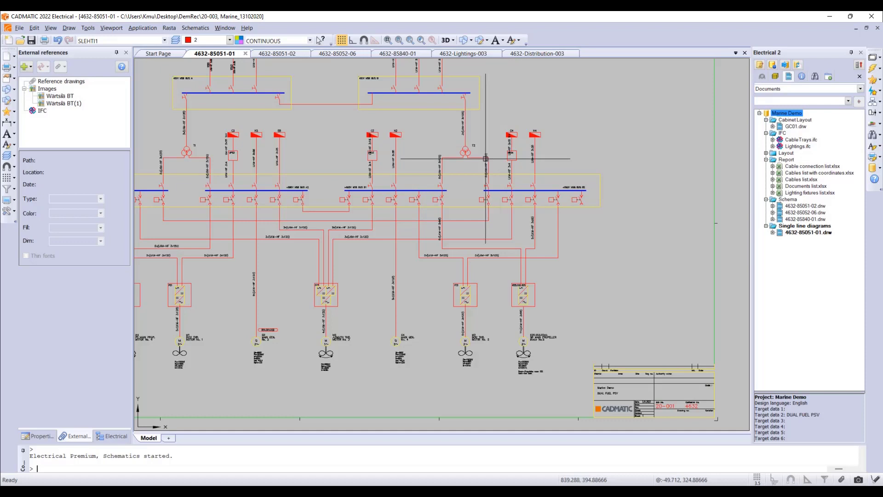
Copy the G4 main generator with its cable and texts from bus B1 to the free breaker on +690V MSB BUS B2
mouse_move(485, 159)
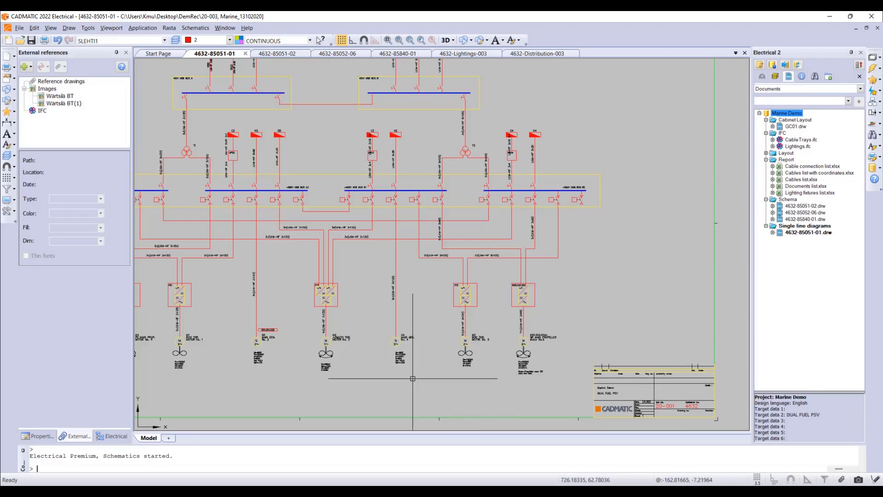
click(370, 381)
click(423, 201)
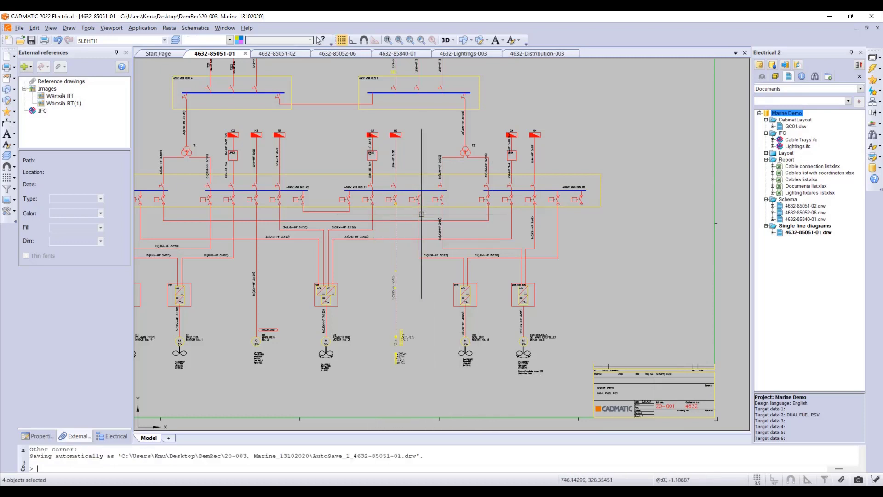
right_click(387, 268)
click(409, 282)
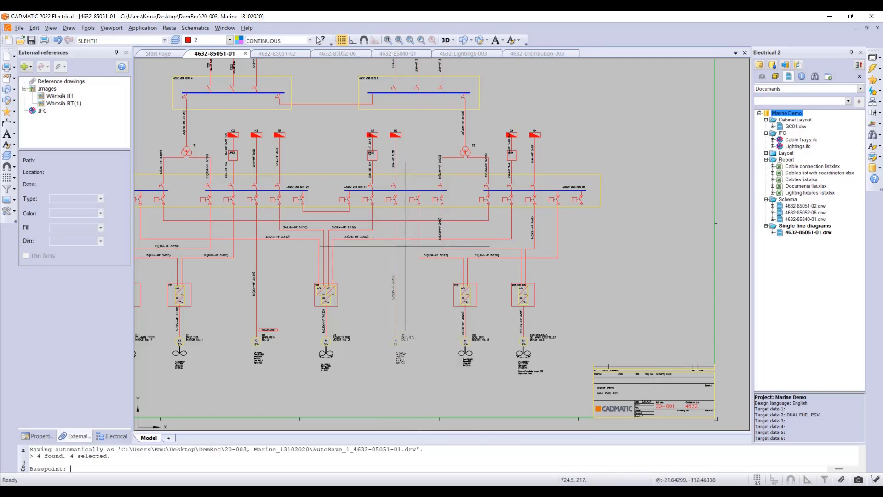
click(395, 206)
scroll(575, 204, up, 3)
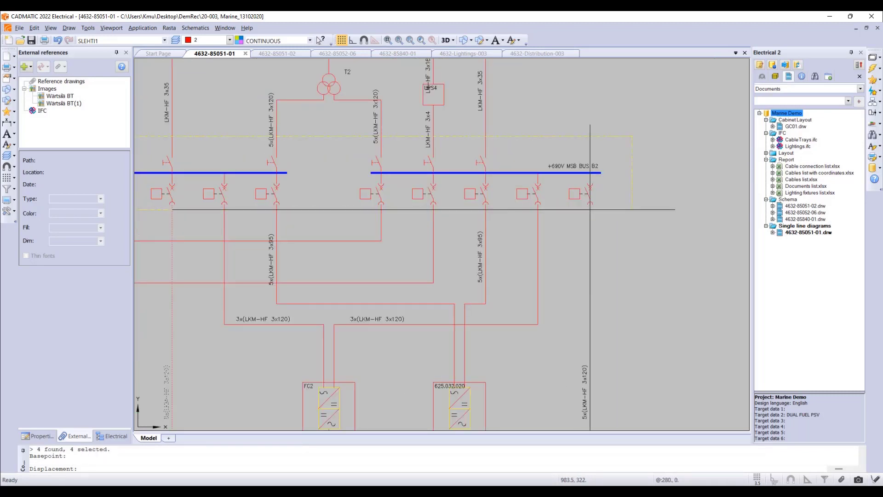
click(590, 205)
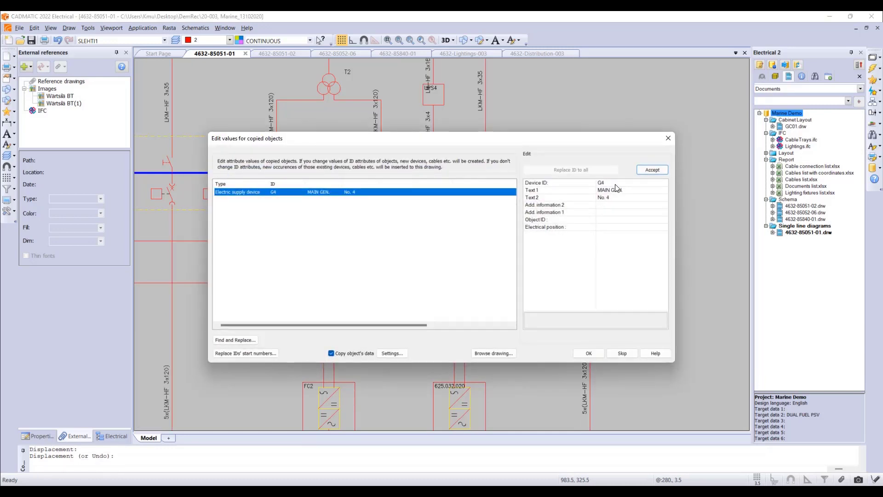
Set the copied generator's device ID to G3 and save the edited row
click(616, 183)
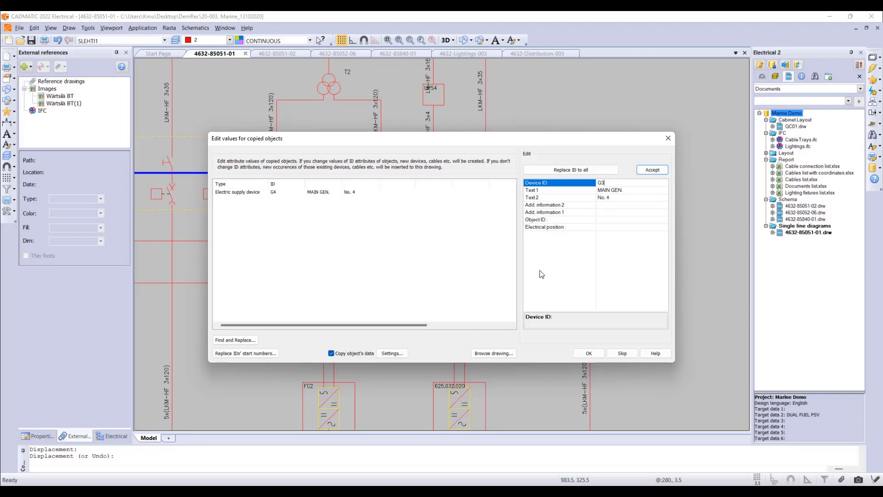
click(590, 353)
click(451, 274)
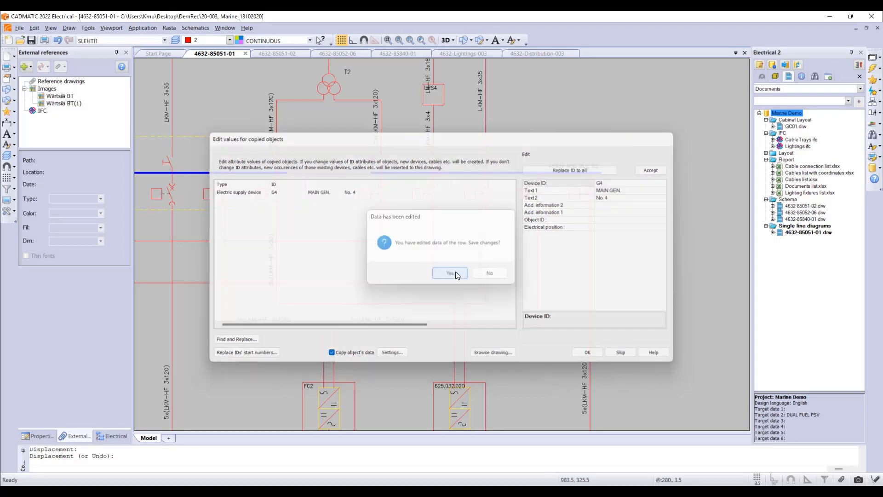
Save the drawing to the database and review generator G3's device properties, including its additional information
scroll(616, 275, down, 2)
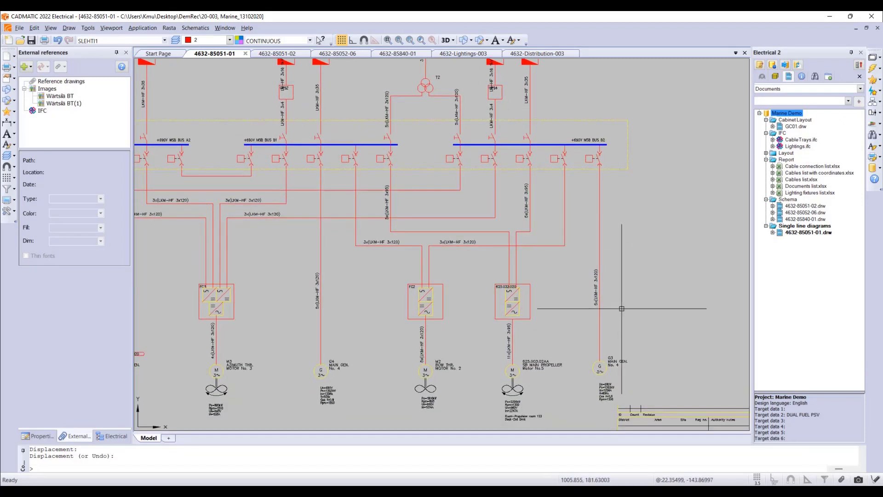
scroll(598, 368, up, 2)
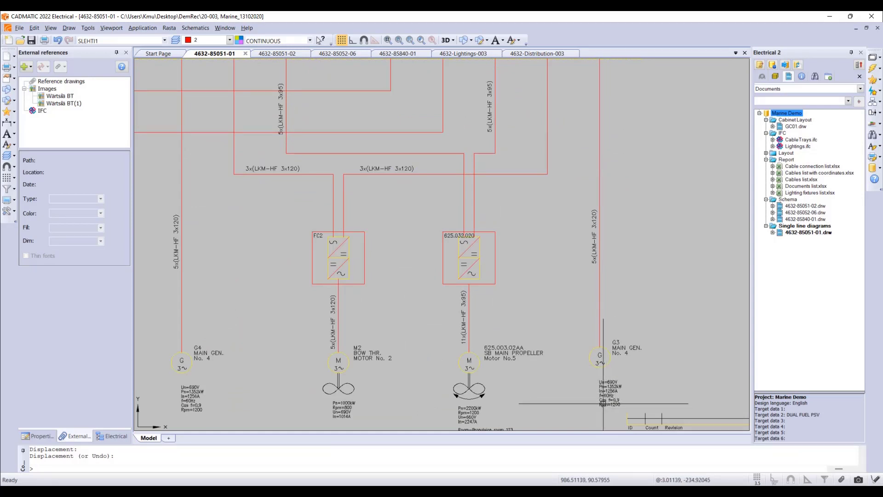
click(599, 362)
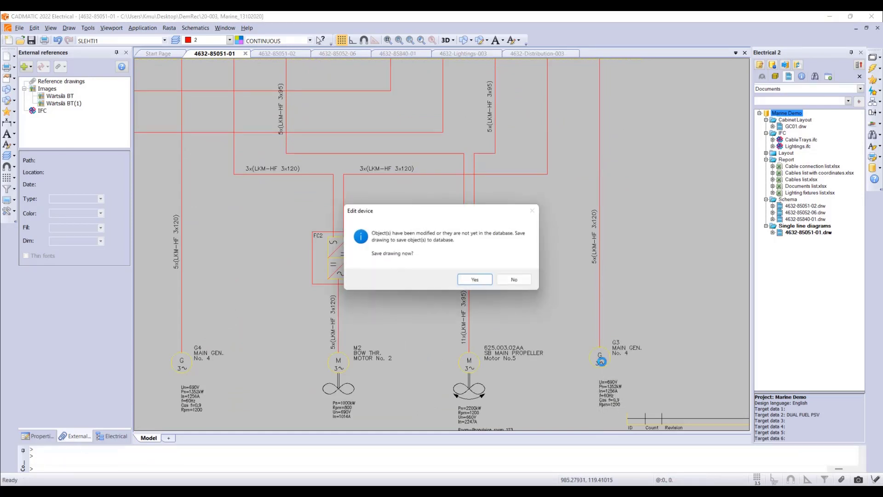
click(475, 281)
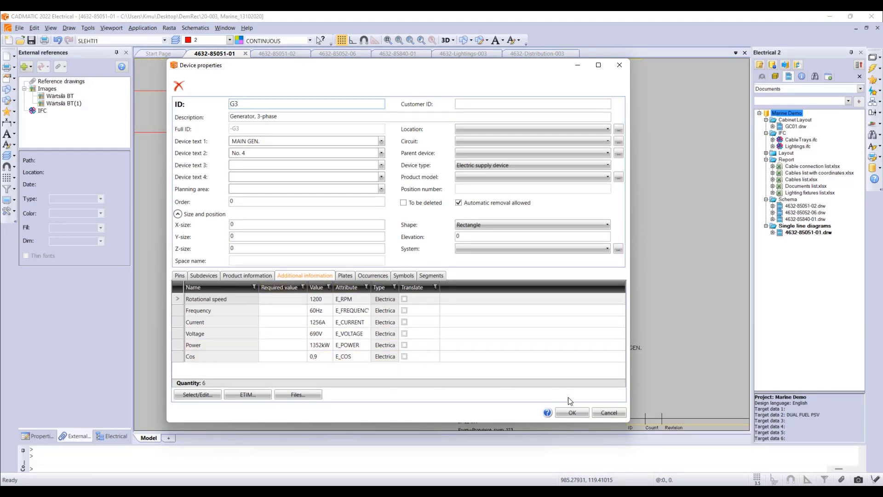
click(572, 412)
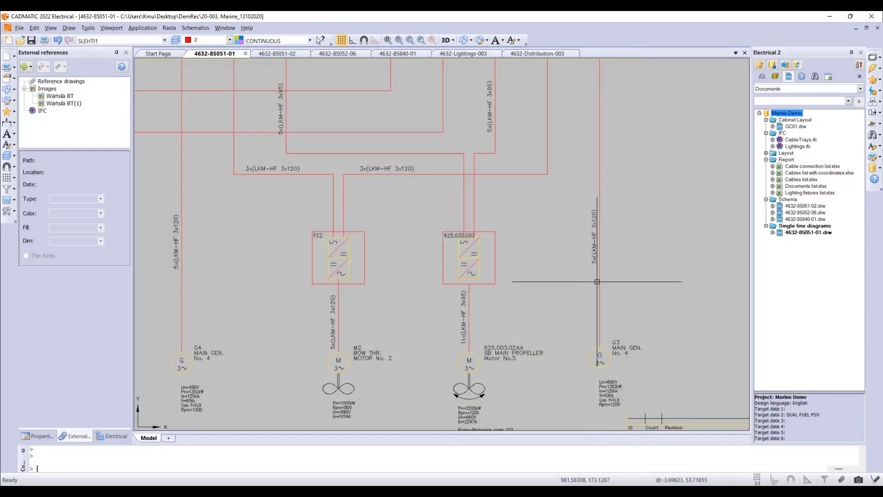
Look over the G4 and G3 generator feeders, and switch to the image viewer to view the Electrical data flow.png diagram
scroll(597, 283, down, 2)
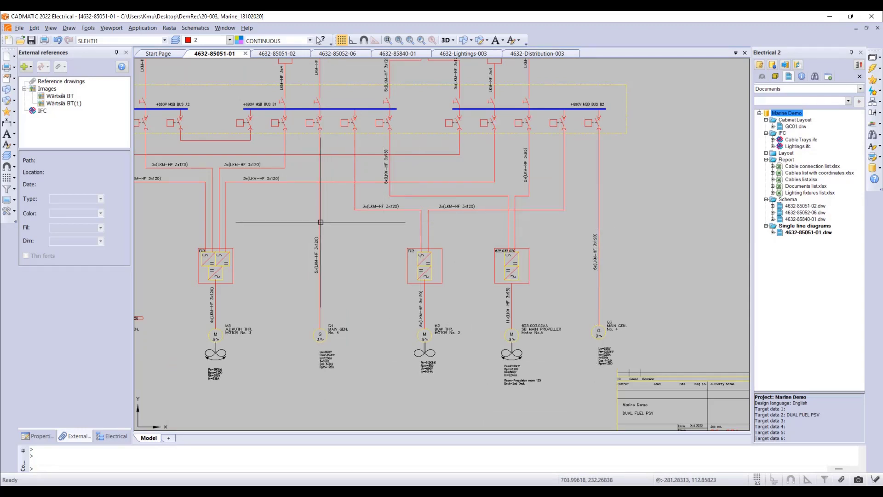
mouse_move(321, 222)
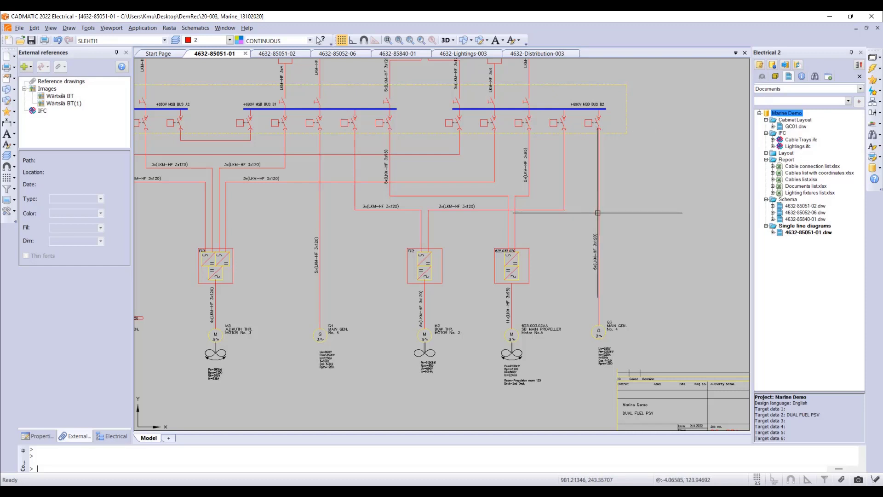
mouse_move(598, 213)
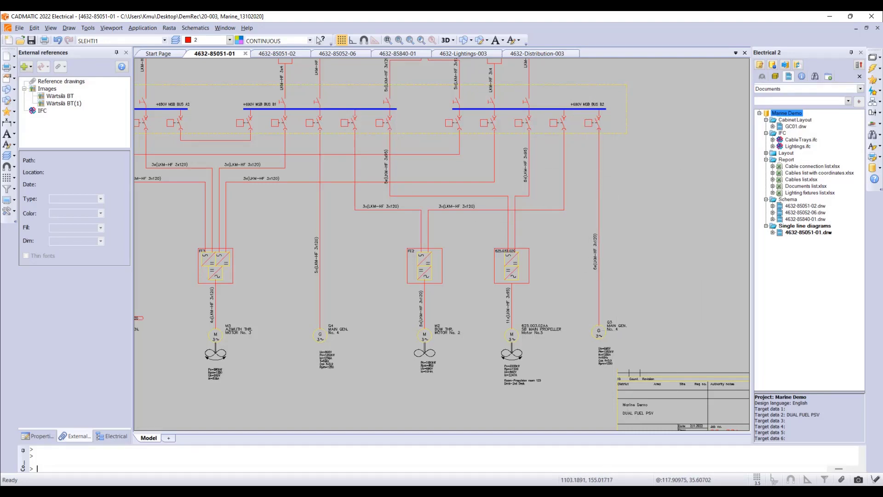
key(alt+Tab)
click(534, 77)
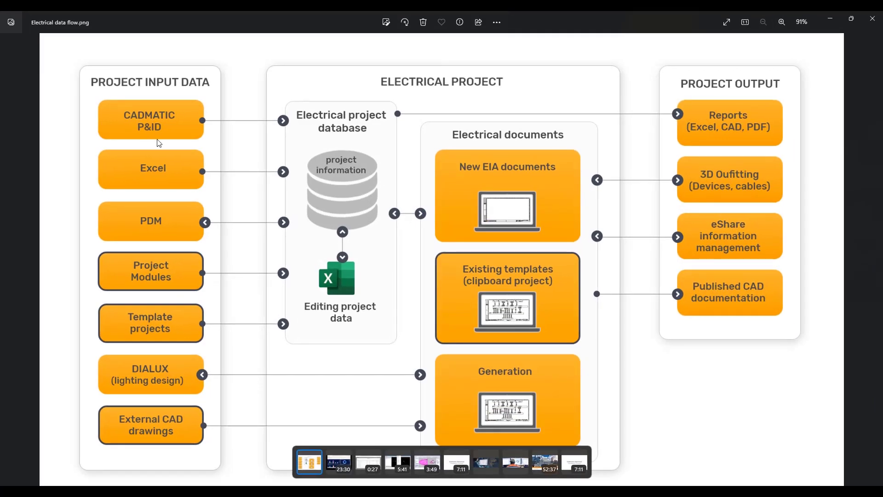
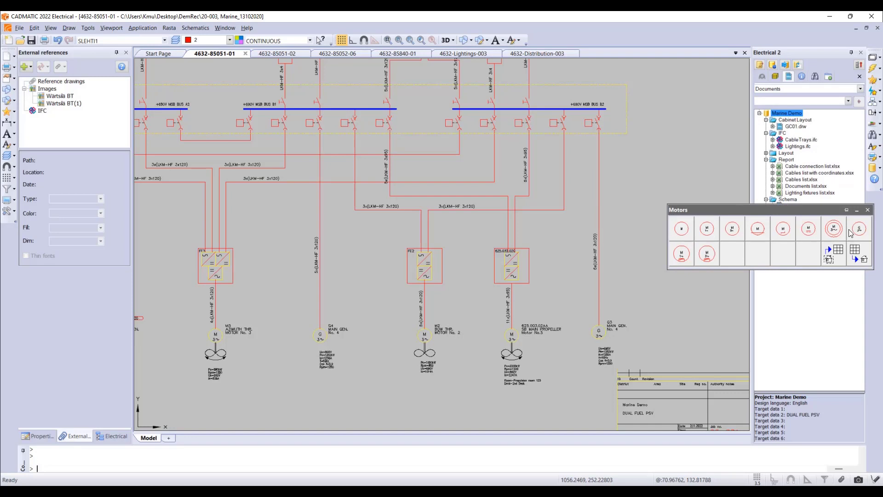
click(868, 210)
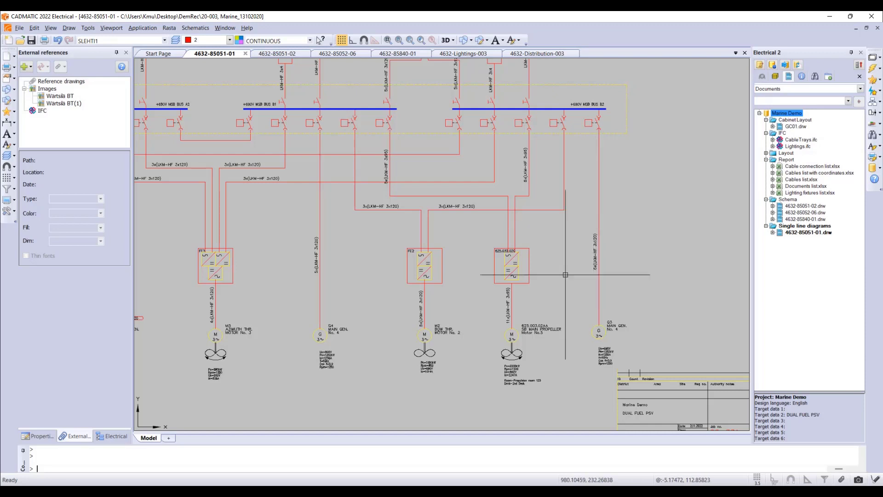
mouse_move(527, 325)
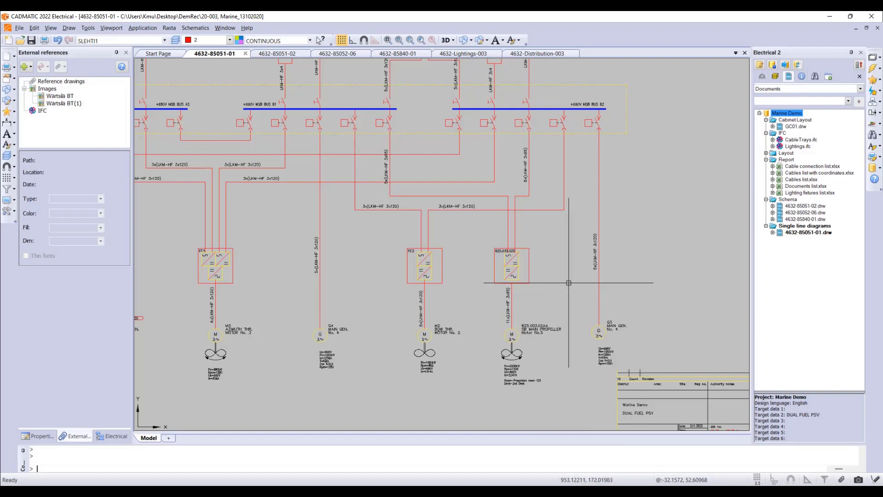
scroll(529, 358, up, 3)
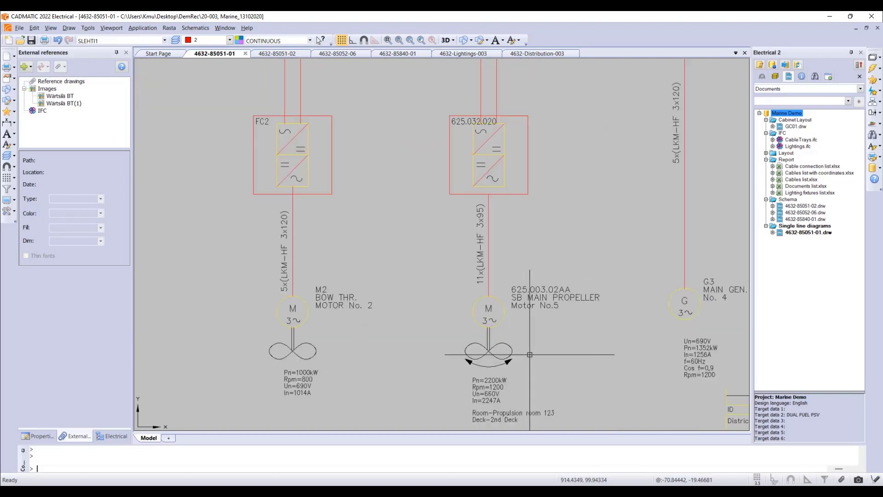
middle_drag(568, 356, 491, 335)
scroll(491, 335, down, 6)
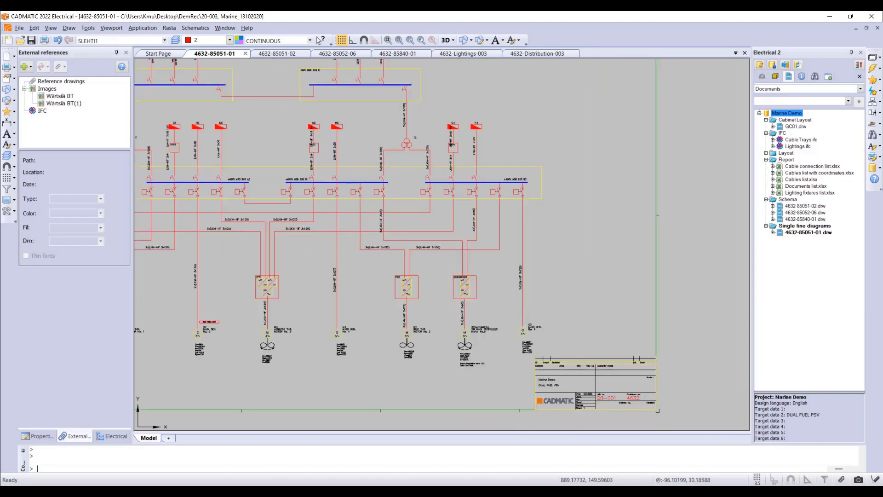
middle_drag(602, 319, 675, 323)
scroll(179, 179, up, 3)
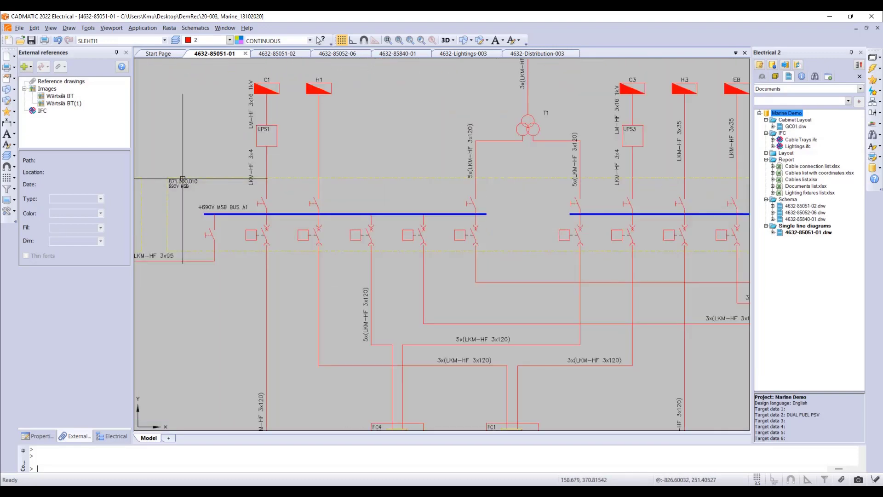
scroll(384, 252, down, 2)
middle_drag(543, 252, 486, 239)
scroll(478, 172, up, 1)
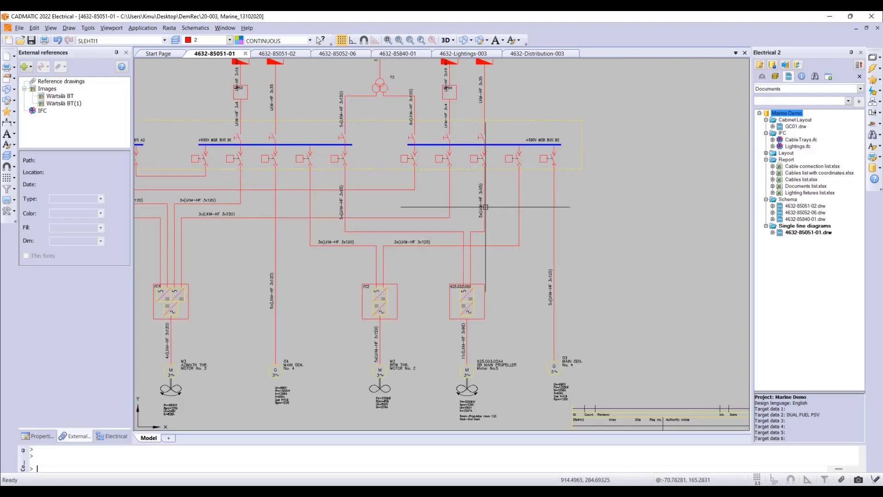
Inspect the wiring set details of the 5x(LKM-HF 3x95) cables between bus B2 and converter 625.032.020
mouse_move(483, 209)
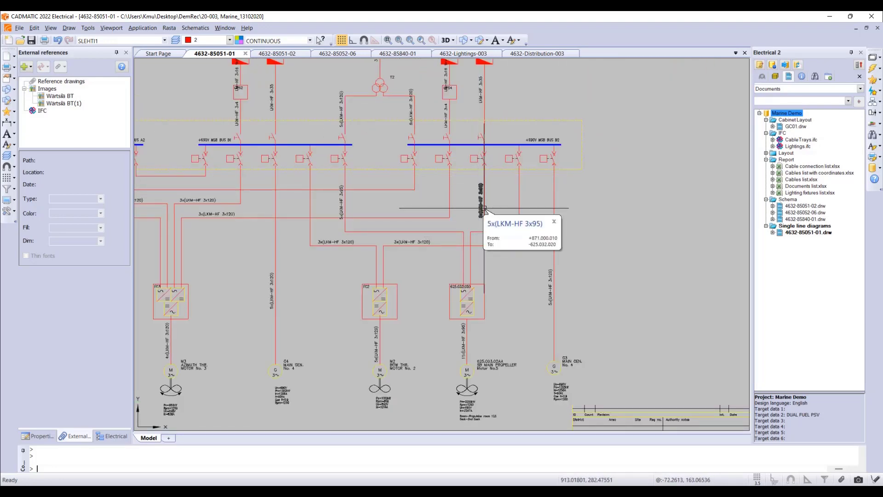
scroll(483, 209, up, 3)
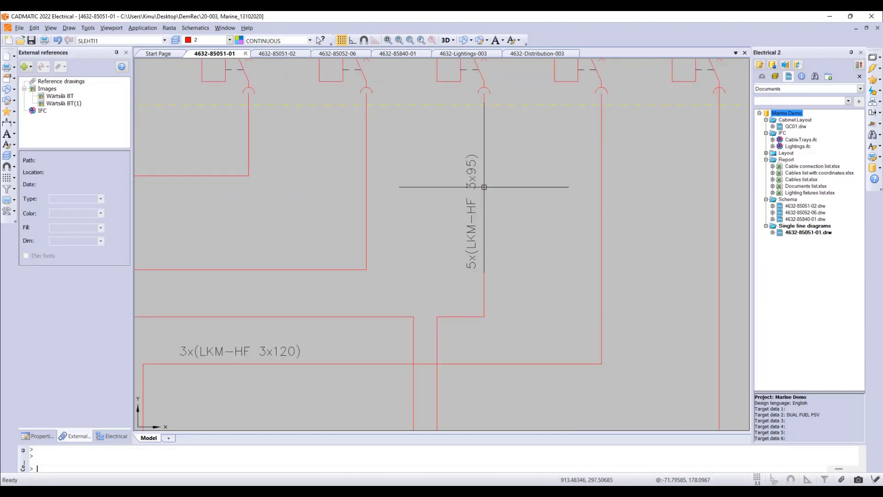
mouse_move(484, 187)
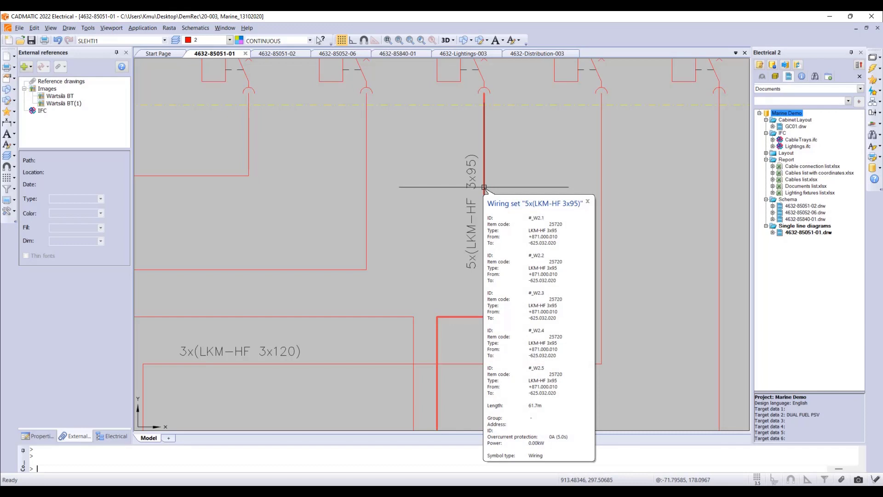
scroll(468, 193, down, 3)
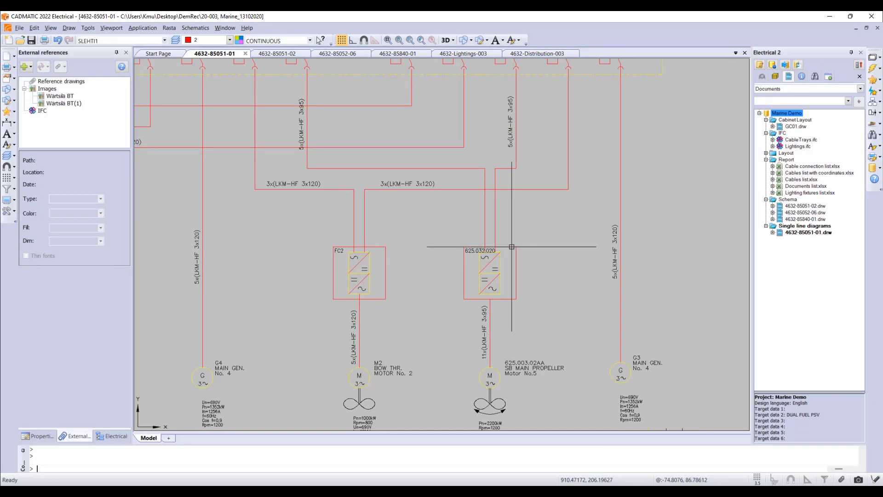
mouse_move(511, 246)
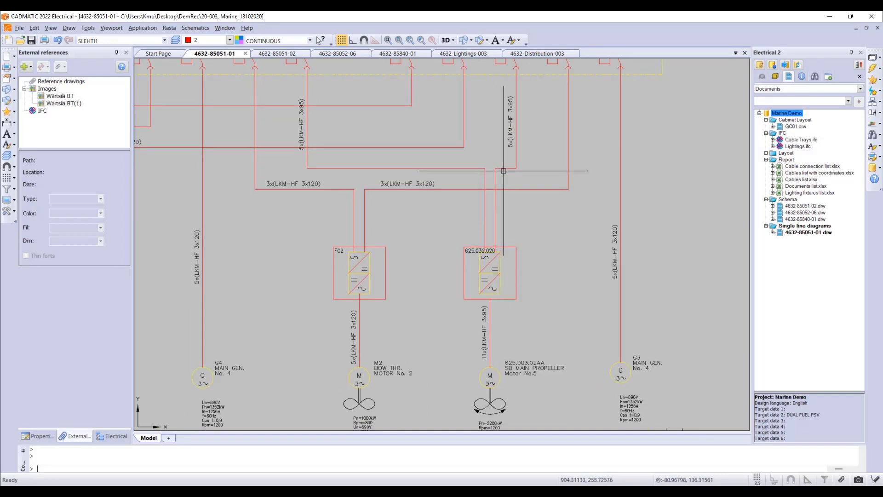
mouse_move(503, 168)
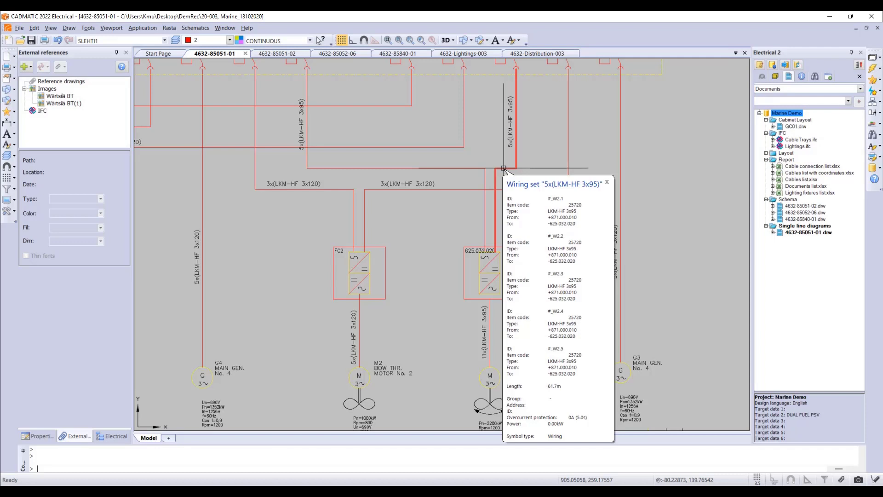
Show converter 625.032.020 on the project tree and locate its marking in layout drawing 4632-Distribution-003
right_click(466, 247)
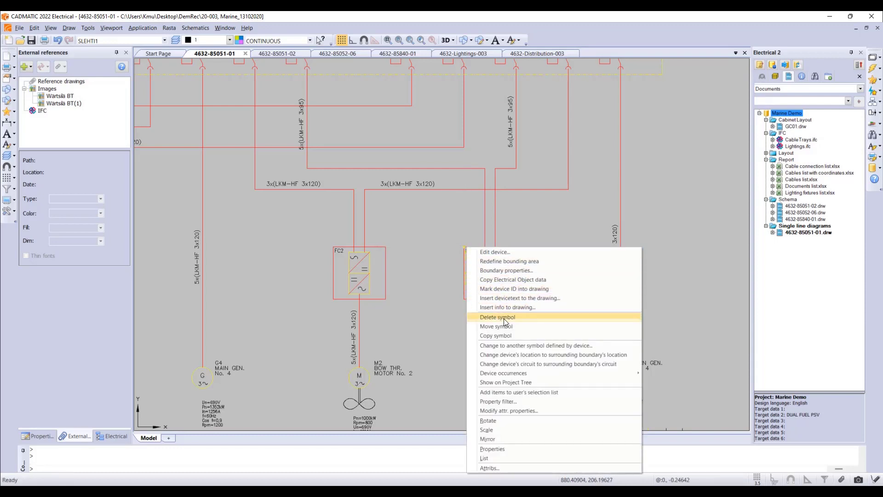
click(506, 382)
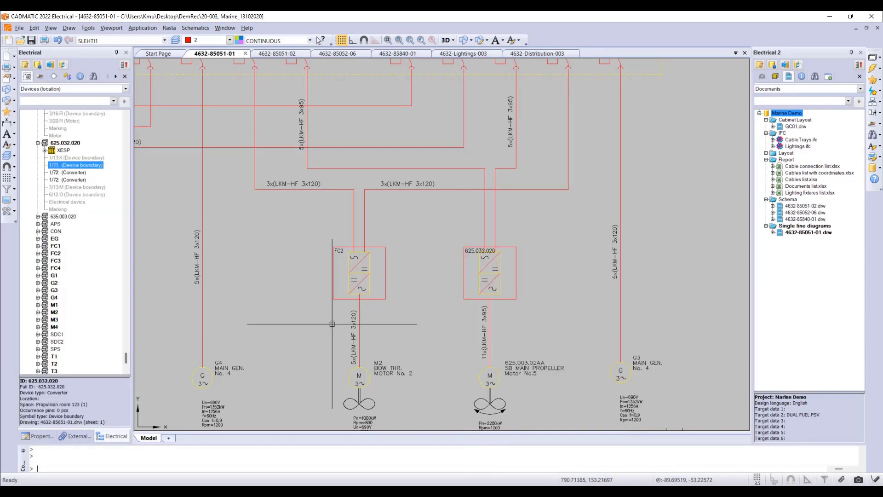
click(547, 54)
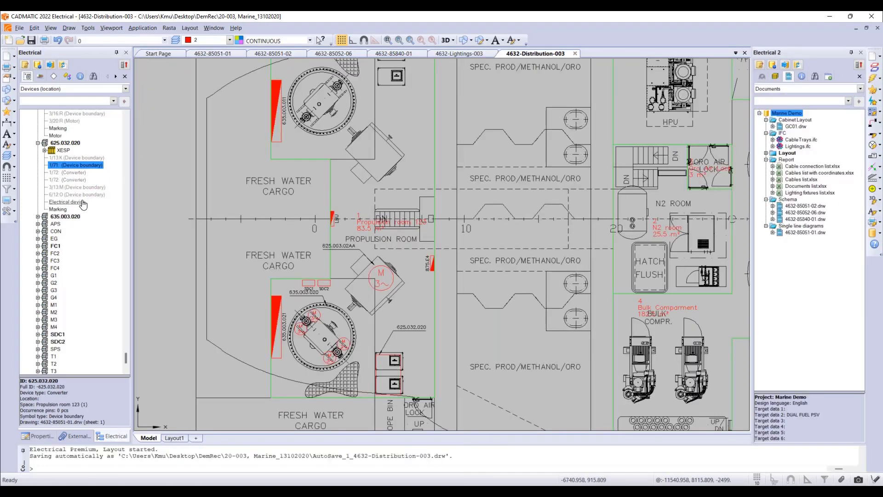
right_click(67, 209)
click(95, 237)
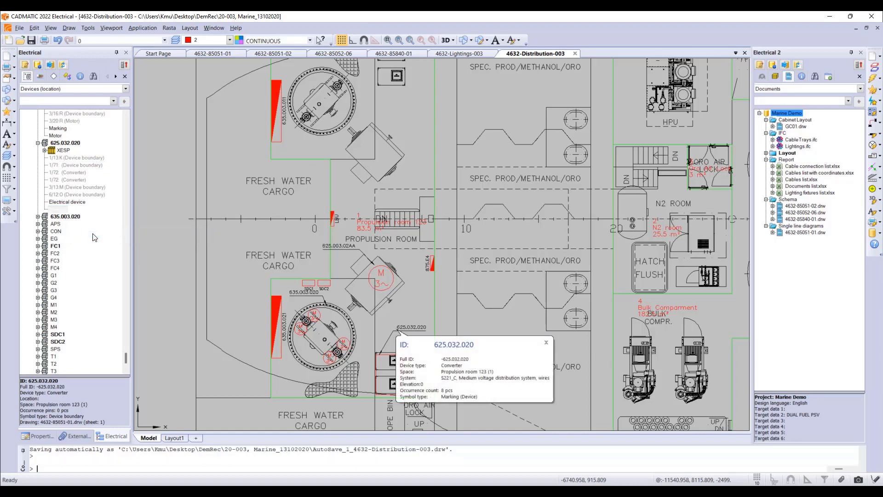
click(546, 343)
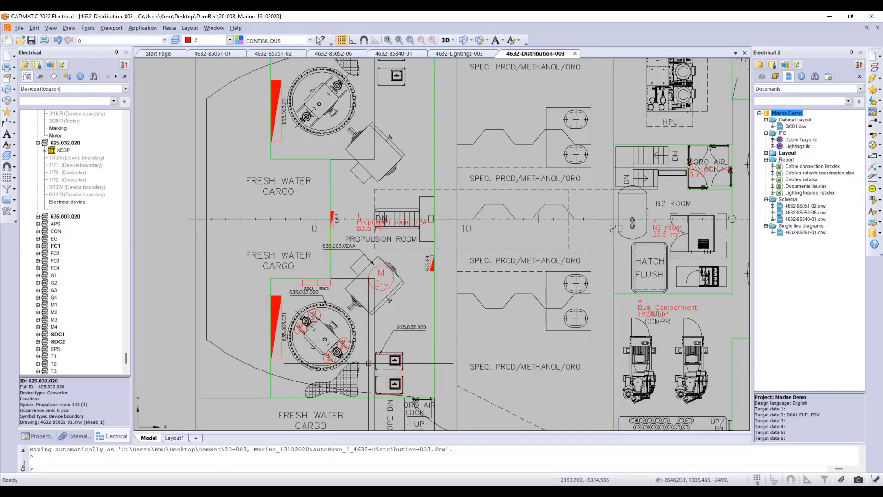
scroll(431, 339, down, 6)
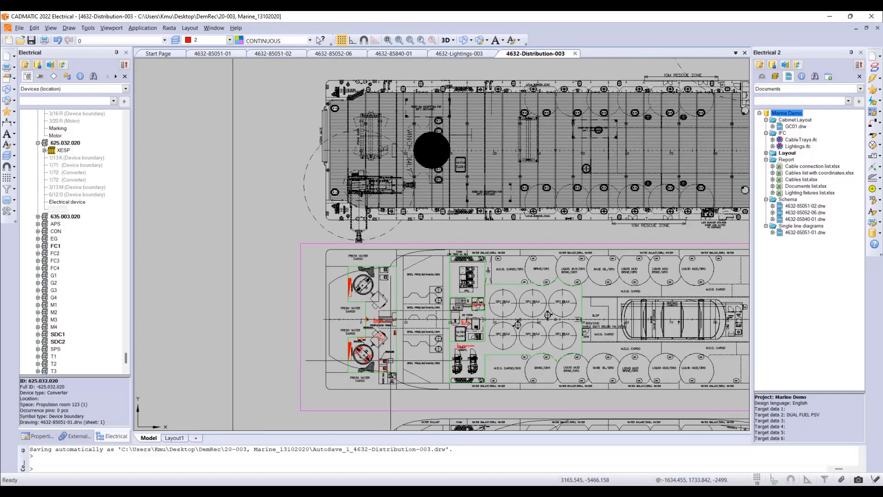
Examine the switchboard room, the cargo tank area and the propulsion room end in layout drawing 4632-Distribution-003
scroll(431, 339, up, 6)
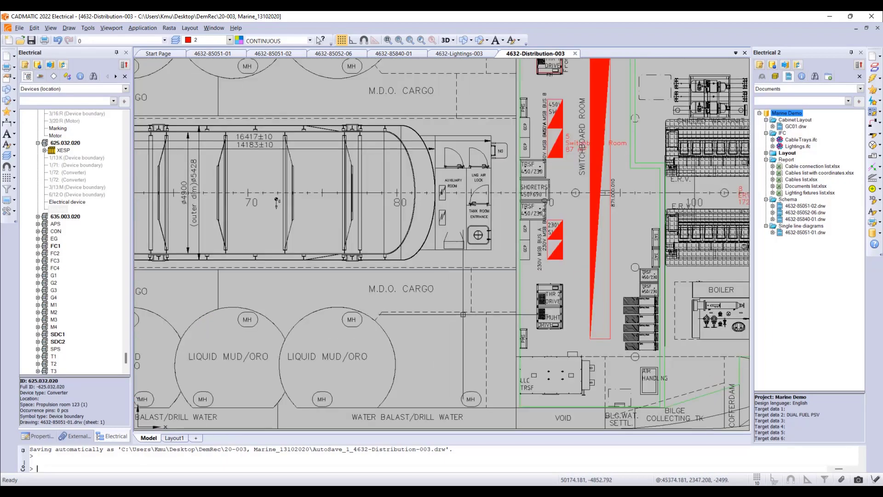
middle_drag(645, 224, 552, 261)
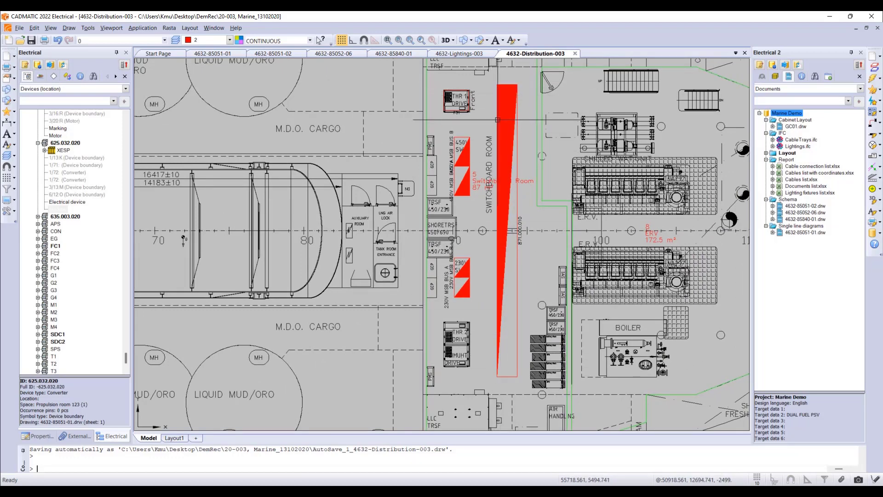
scroll(501, 357, down, 1)
scroll(452, 359, down, 1)
mouse_move(446, 359)
middle_down()
mouse_move(554, 332)
mouse_move(612, 334)
middle_up()
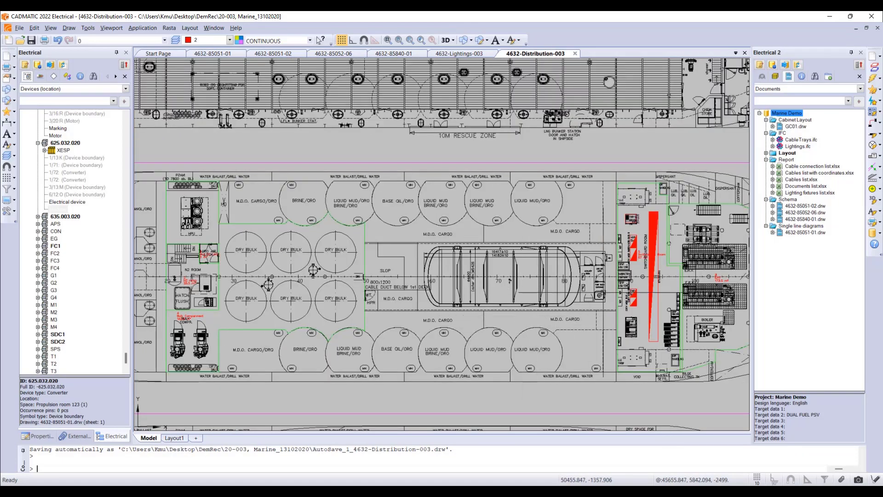
middle_drag(415, 329, 474, 325)
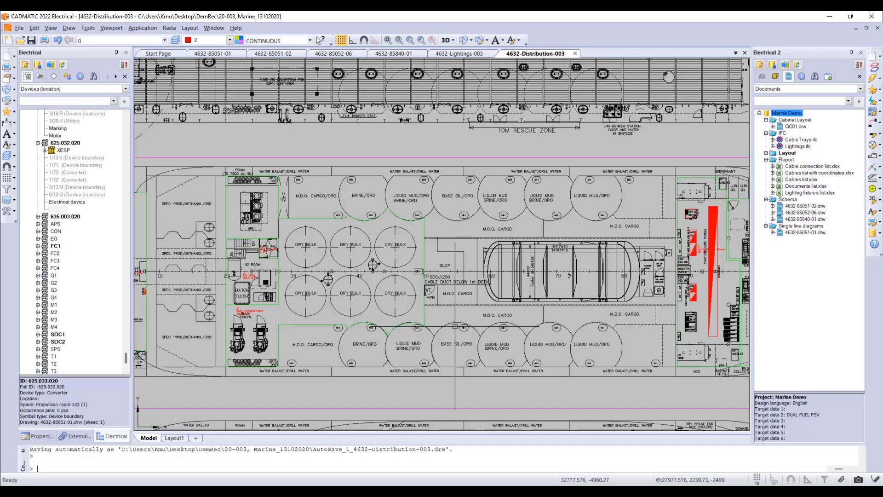
scroll(432, 306, down, 3)
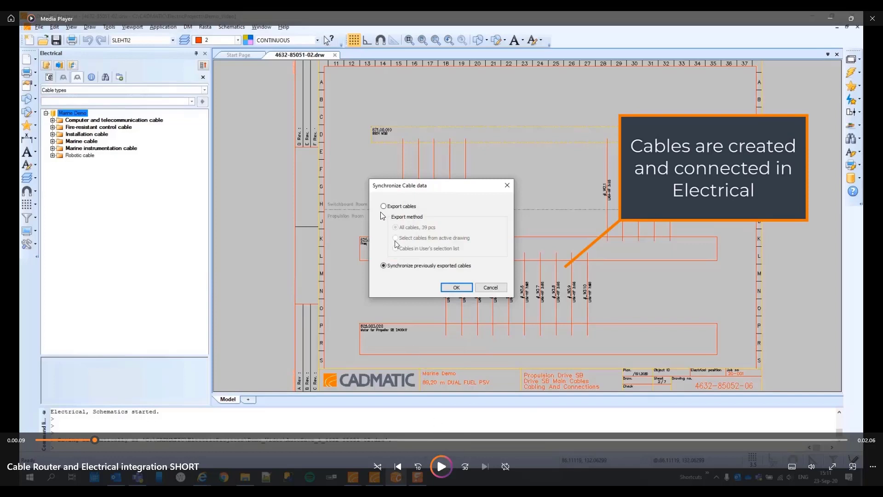
Switch to Media Player, watch the Cable Router and Electrical integration SHORT video with pauses, and close it
click(443, 462)
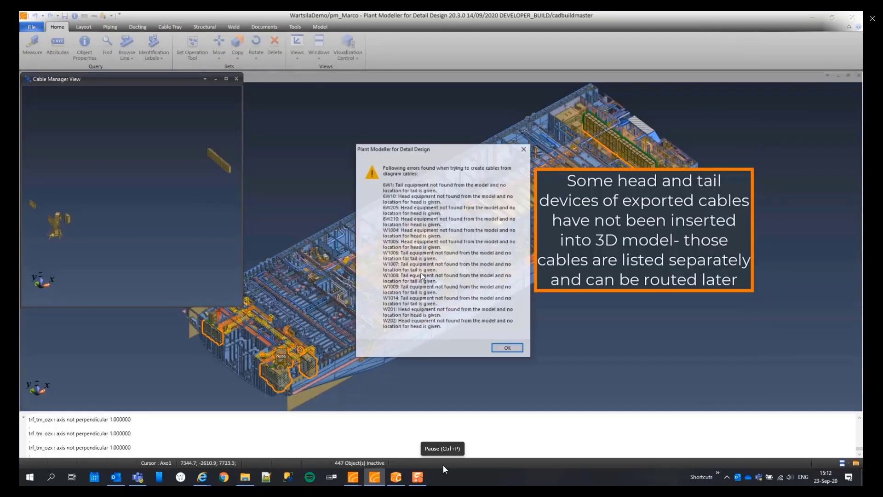
click(442, 466)
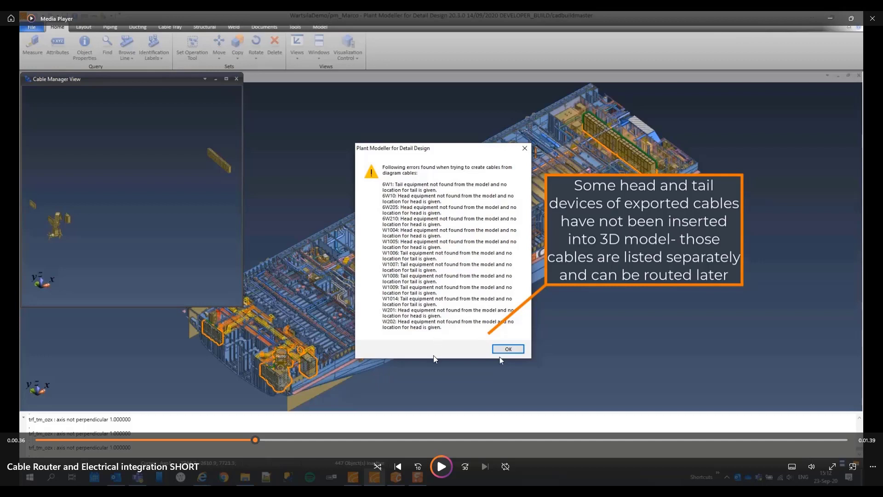
click(442, 466)
click(445, 466)
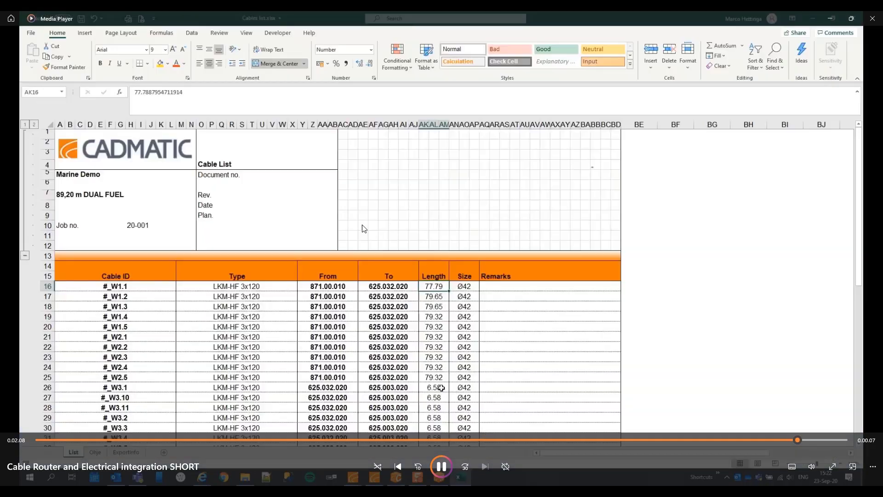
click(865, 23)
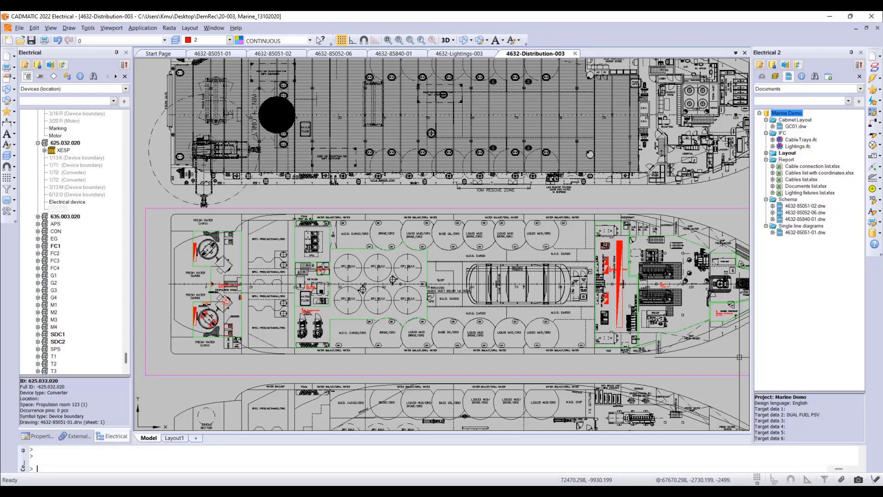
click(873, 234)
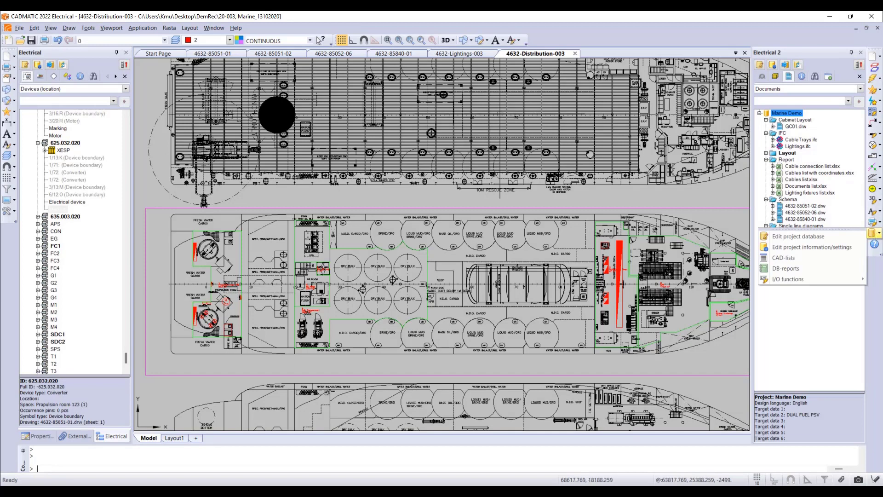
click(230, 54)
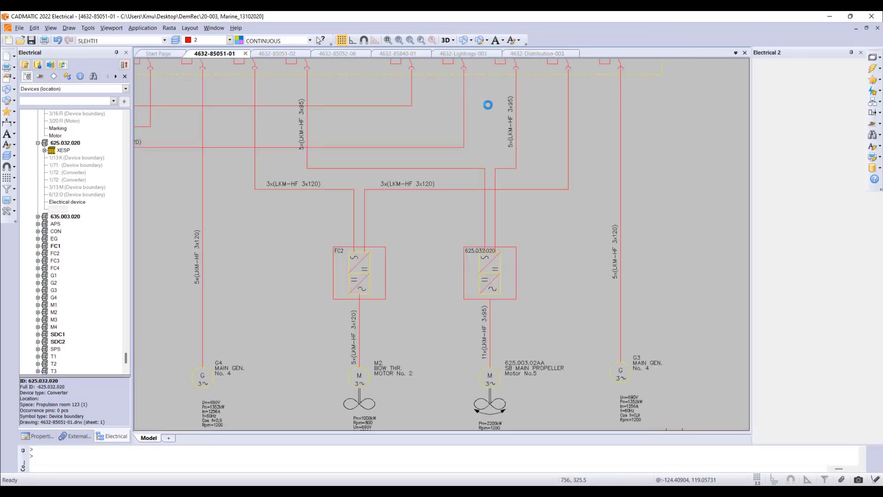
click(874, 123)
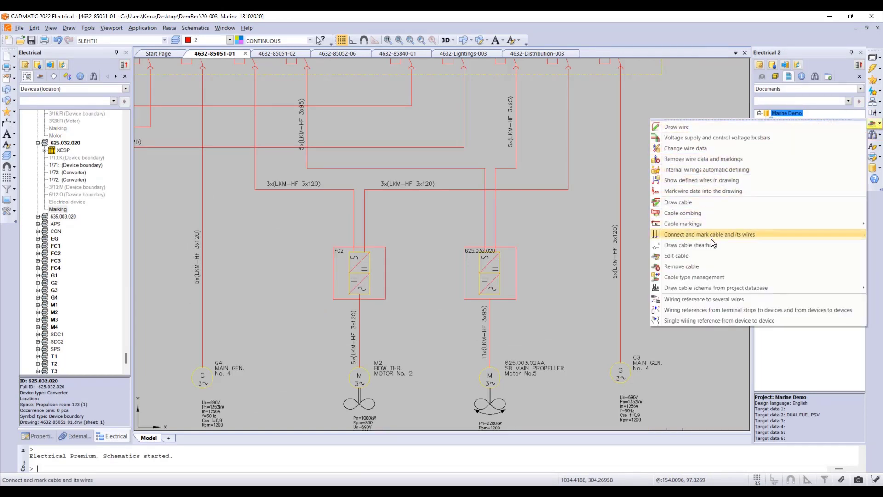
click(703, 277)
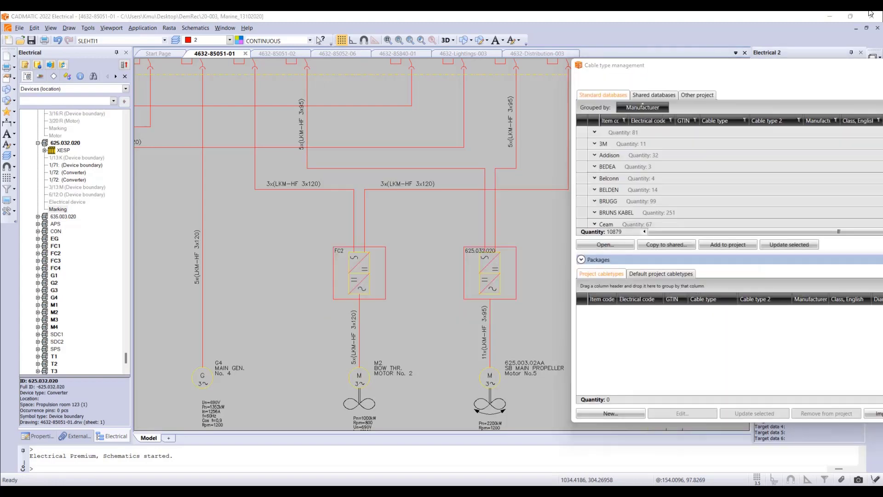
drag(741, 88, 367, 74)
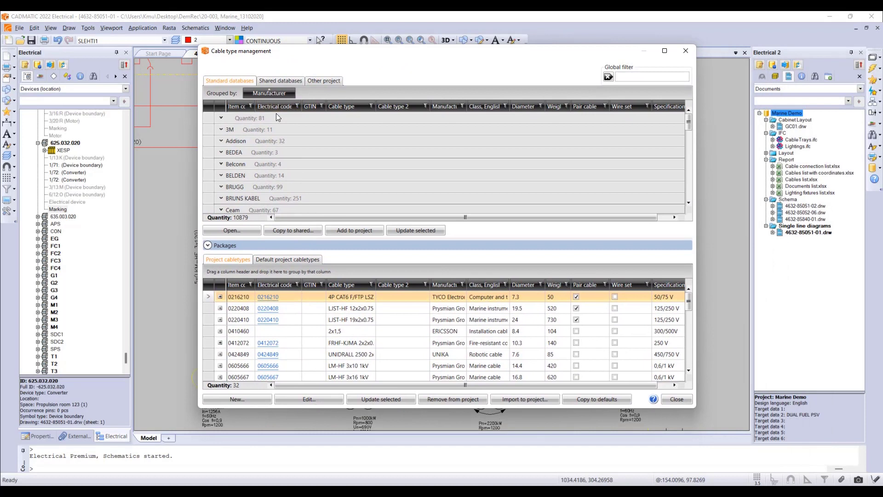
scroll(248, 158, down, 3)
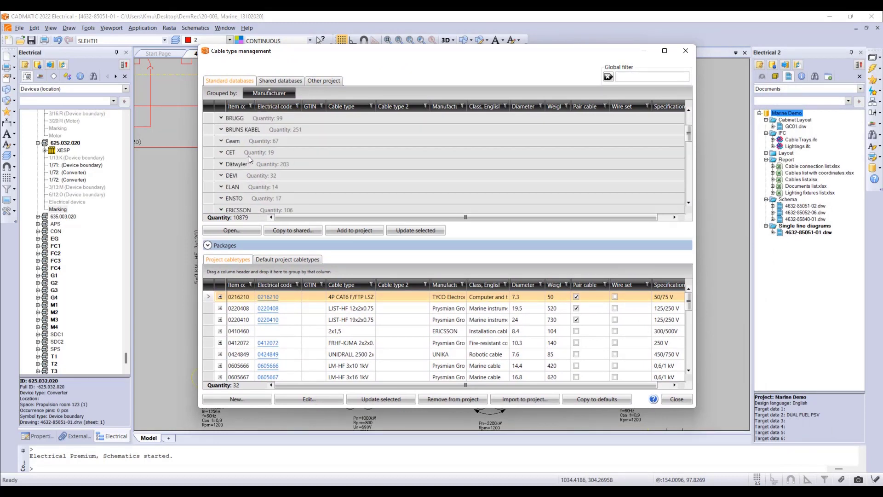
scroll(247, 156, down, 3)
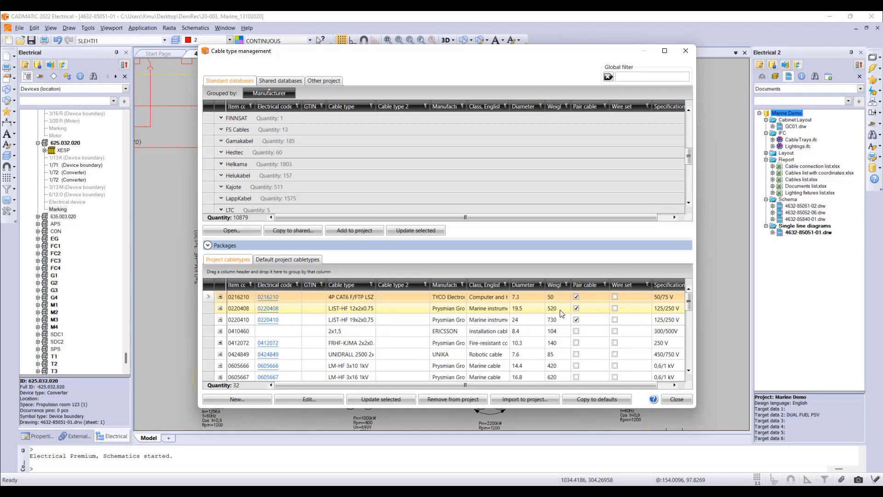
Expand project cable type 0220408 to inspect its wires' cross sections, materials and colours, and collapse it again
click(220, 308)
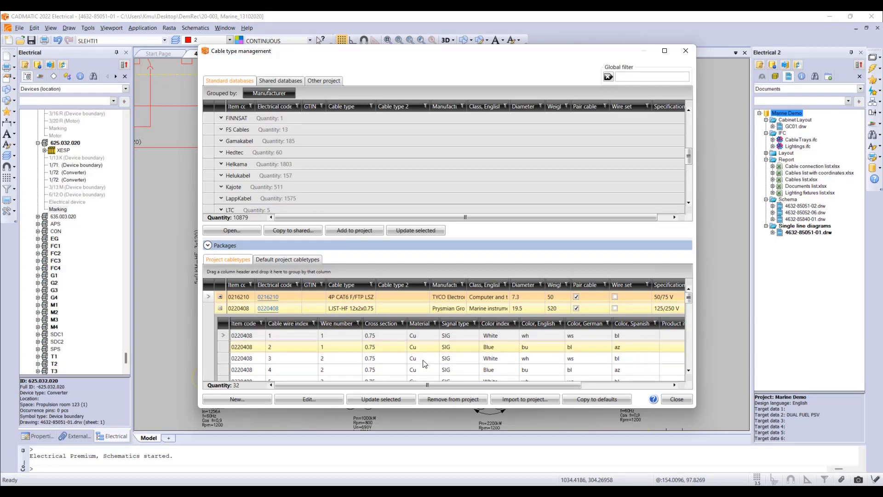
click(483, 359)
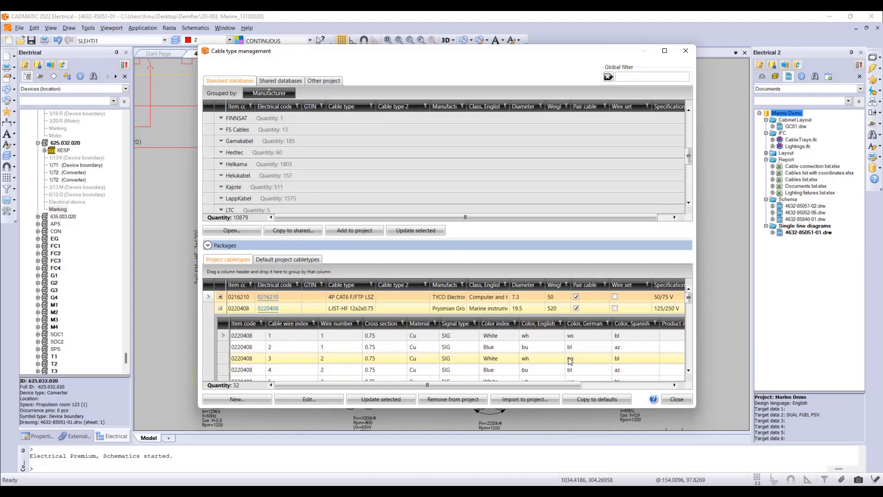
click(547, 348)
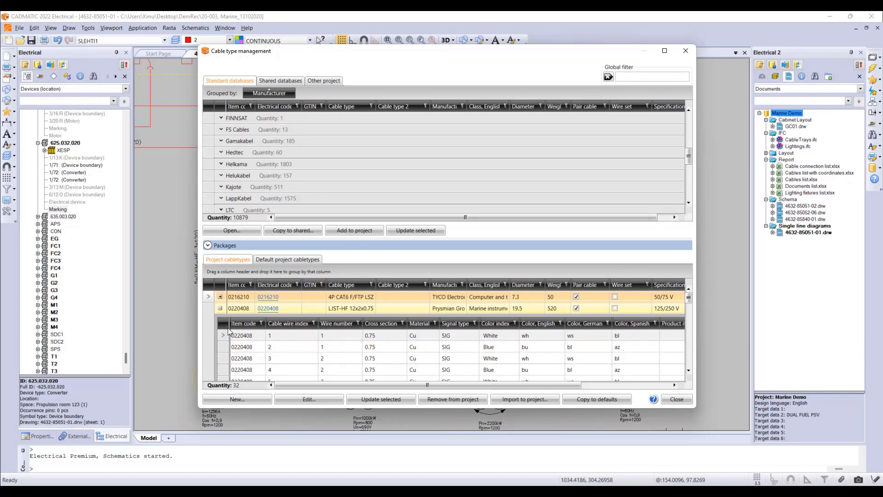
click(221, 308)
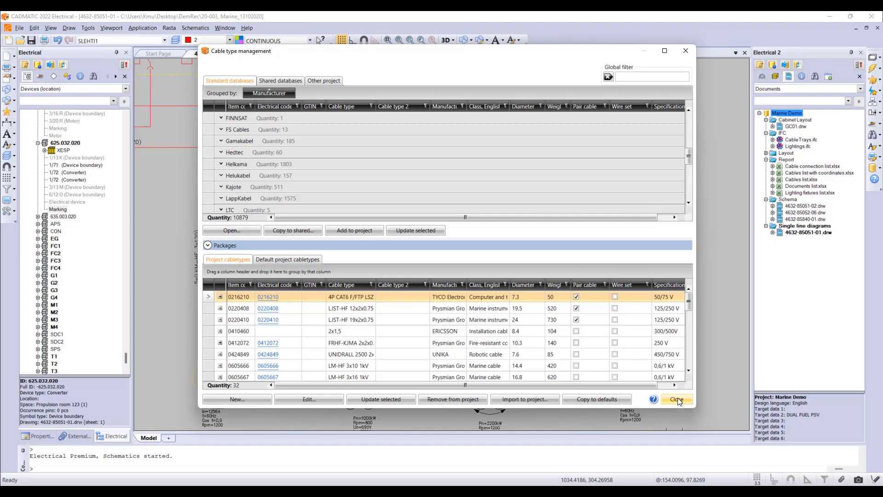
View the cable types in the shared databases, return to the standard databases and close cable type management
click(286, 80)
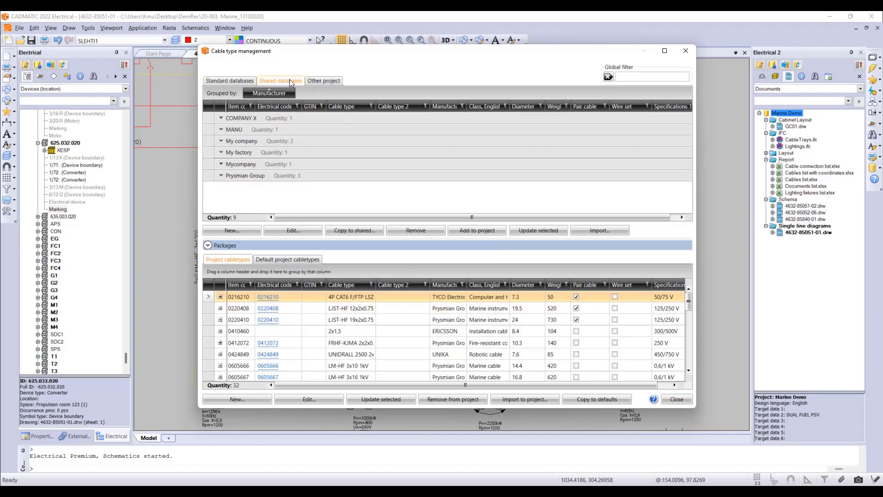
click(230, 80)
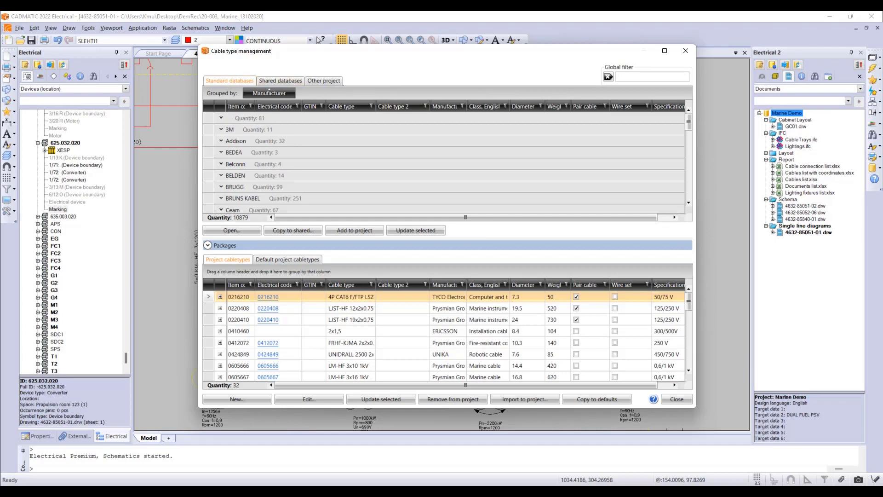
click(735, 416)
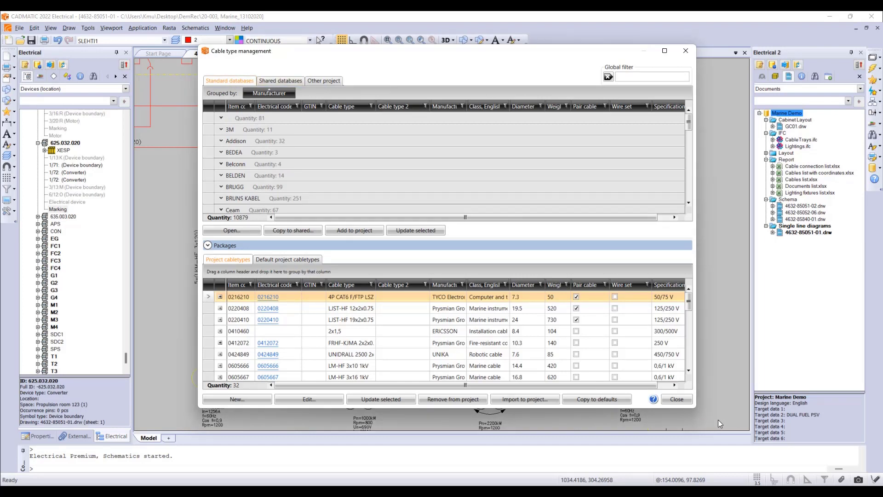
click(679, 399)
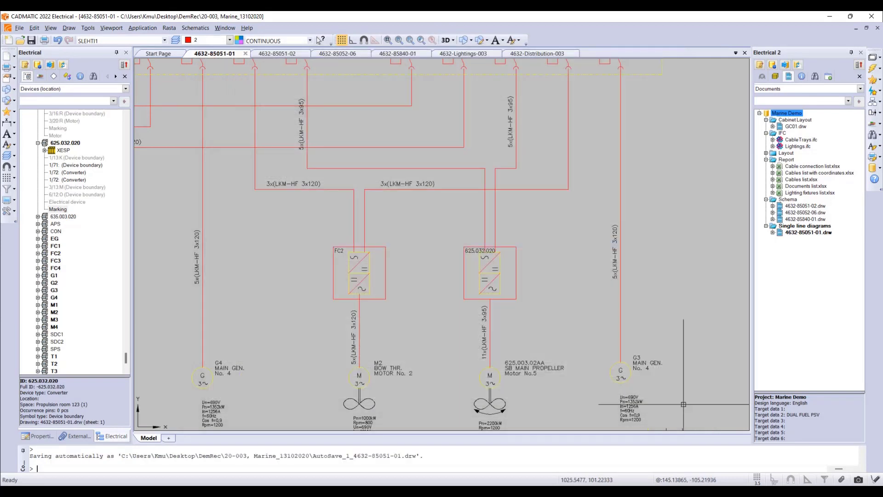
Show the 5x(LKM-HF 3x95) wiring set feeding converter 625.032.020 on the project tree and expand set _W2
scroll(583, 330, down, 1)
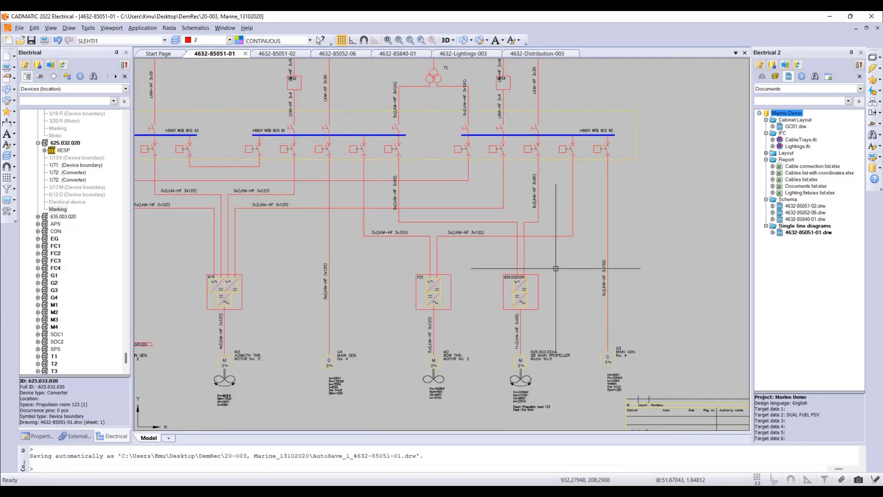
click(538, 218)
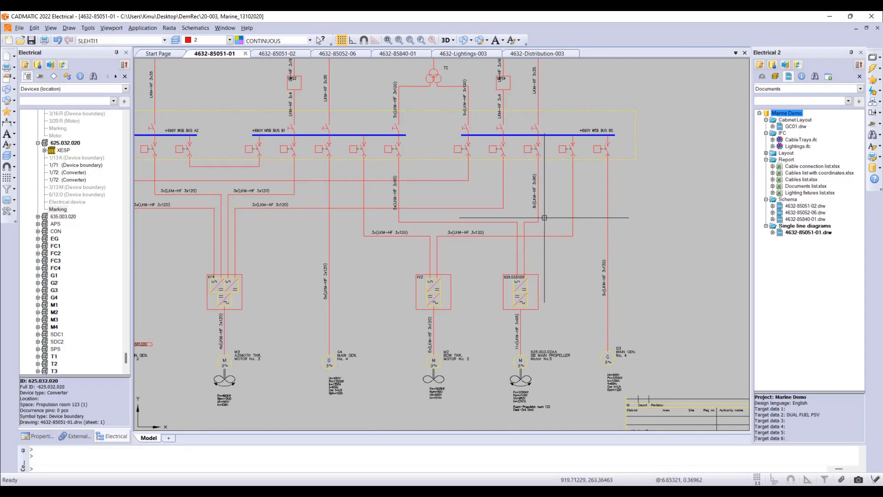
click(538, 213)
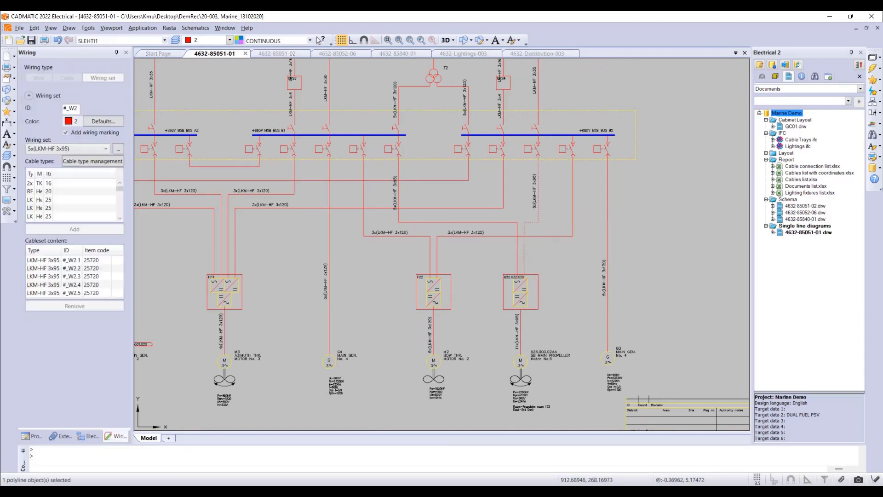
right_click(538, 213)
click(579, 281)
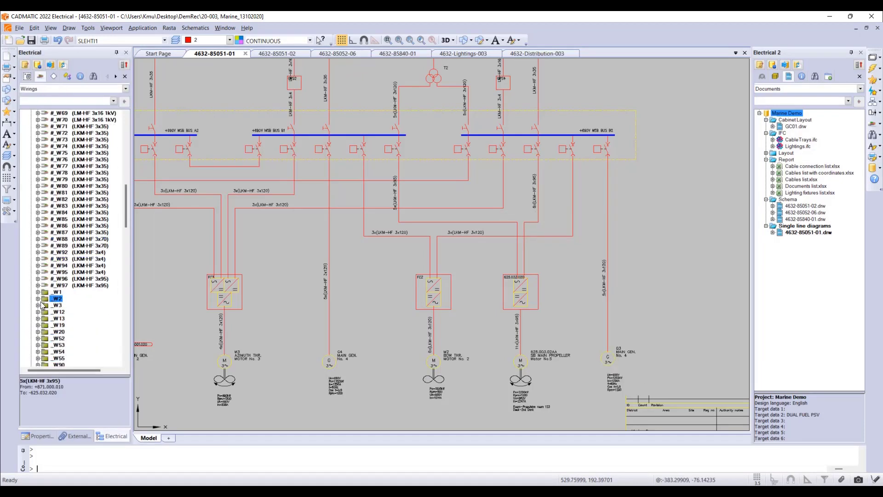
click(37, 298)
right_click(70, 308)
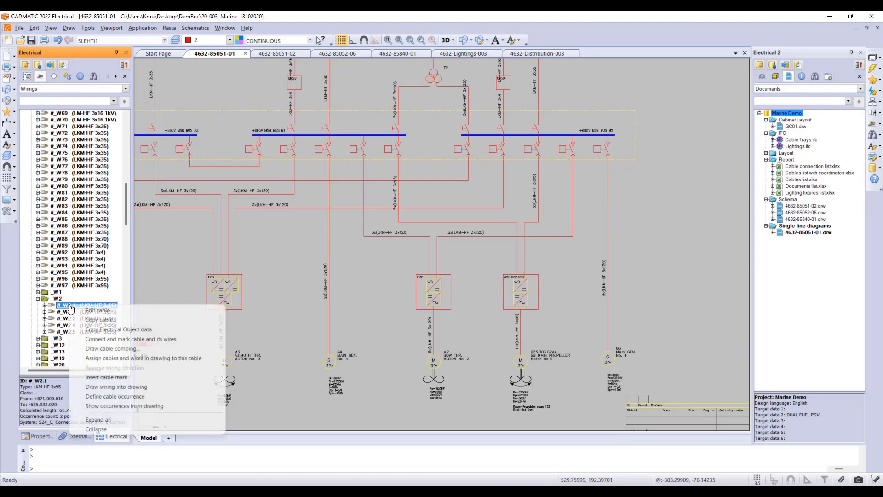
click(125, 406)
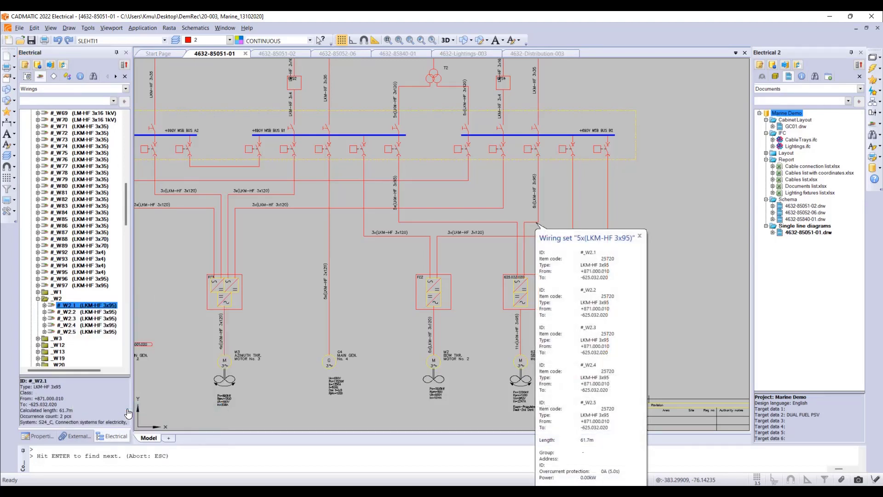
key(Return)
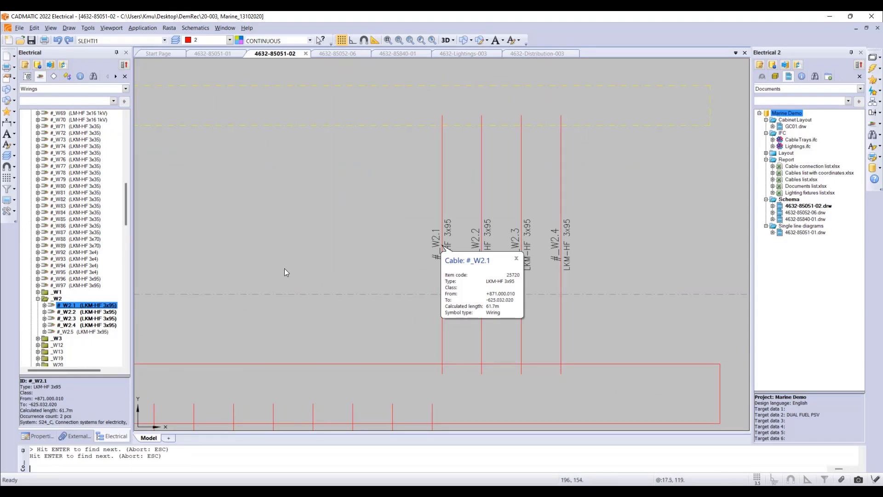
scroll(299, 258, down, 2)
mouse_move(296, 259)
middle_down()
mouse_move(379, 250)
mouse_move(406, 233)
middle_up()
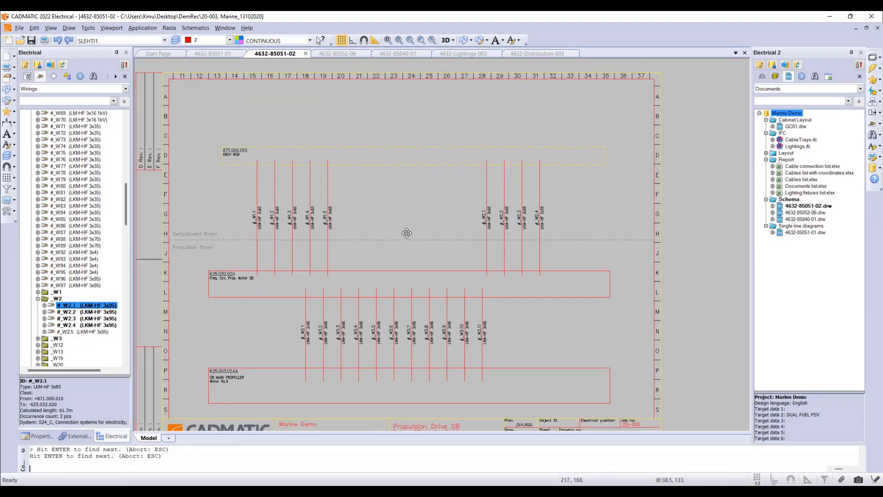
key(Escape)
key(Escape)
key(Escape)
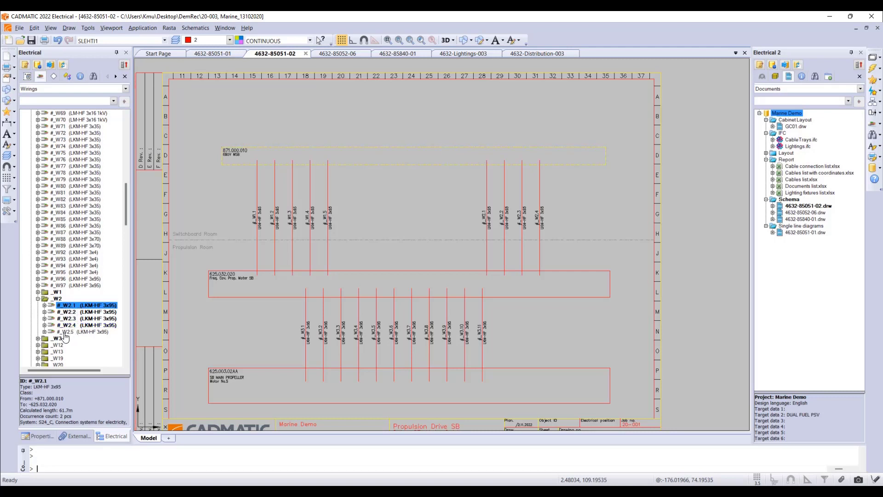
right_click(88, 333)
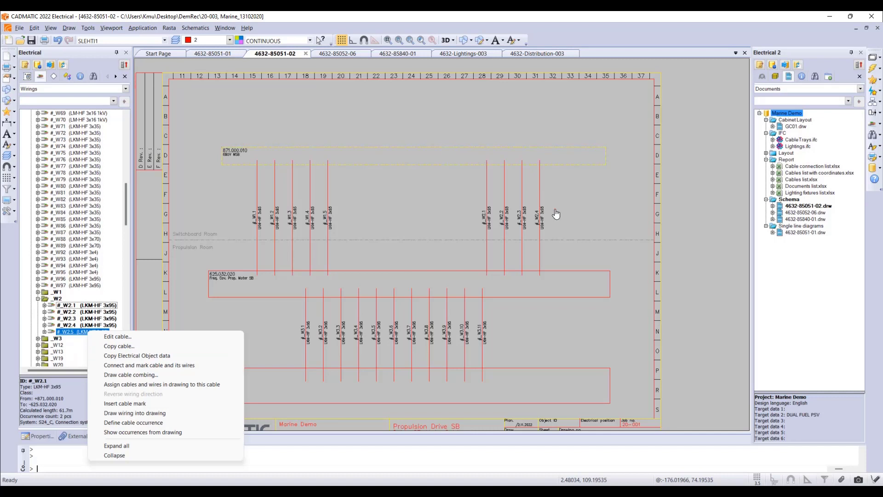
click(157, 413)
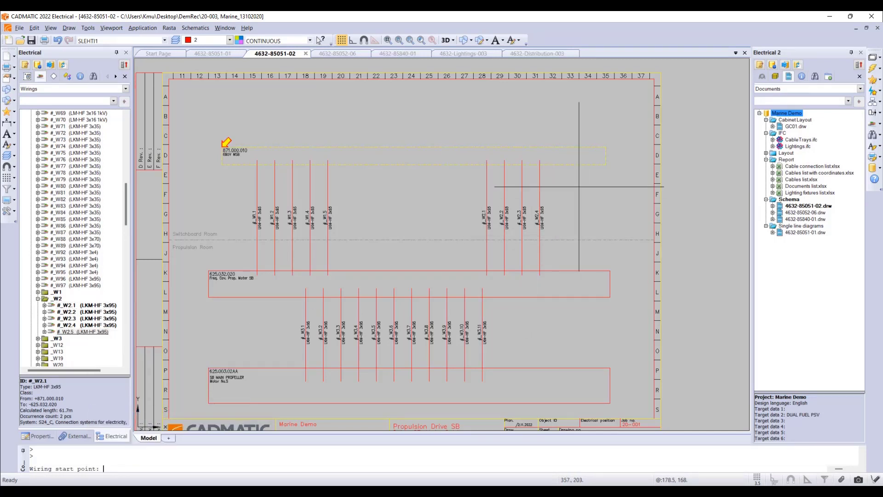
click(557, 161)
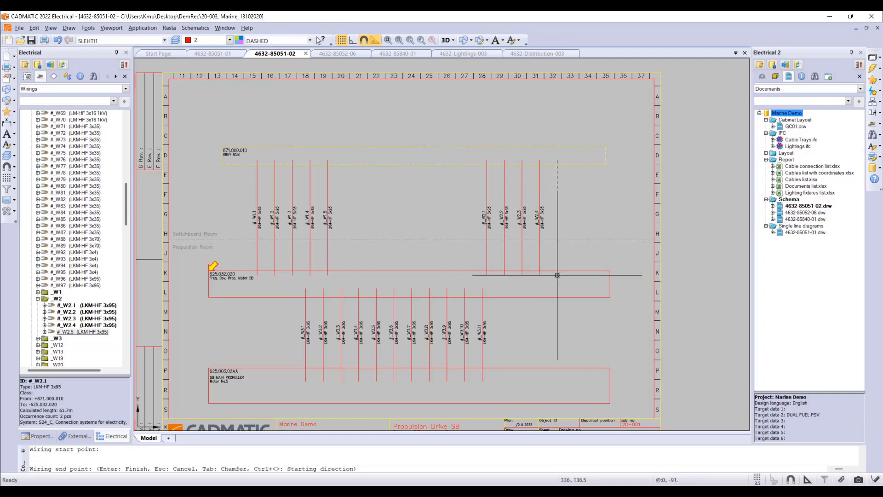
click(557, 275)
key(Return)
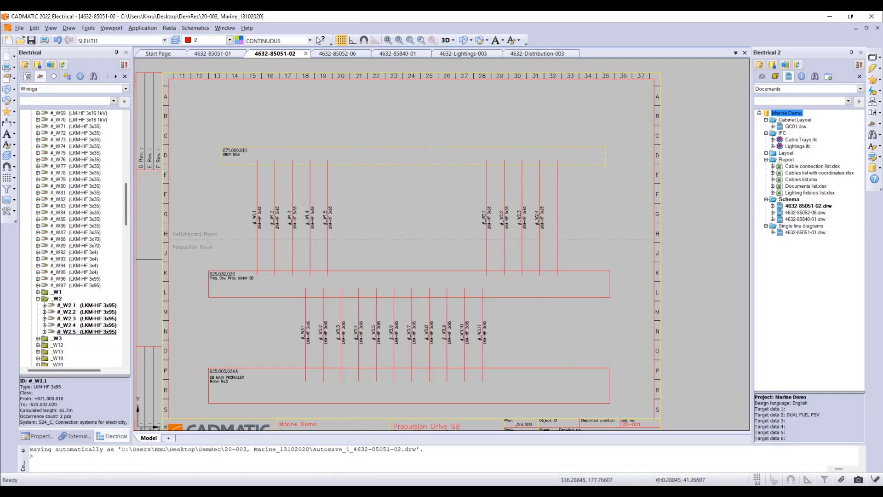
Insert the cable mark with ID and type on the newly drawn cable #_W2.5, in line with the neighbouring marks
right_click(558, 223)
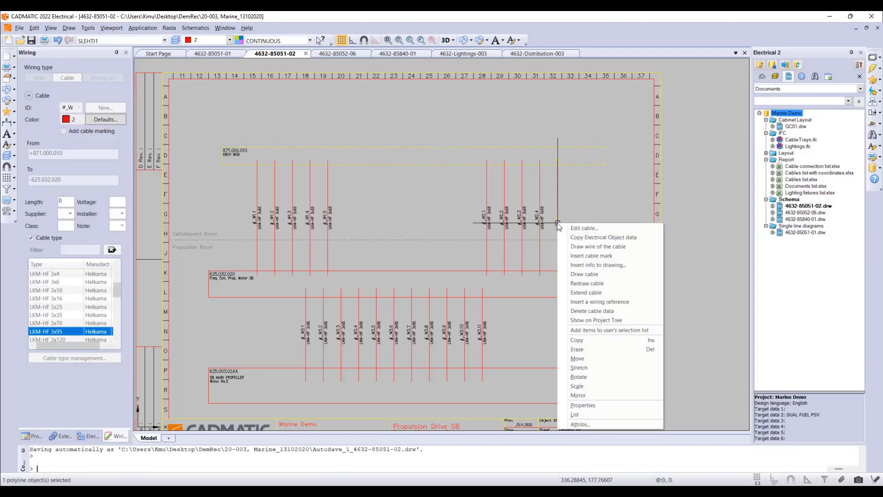
click(575, 255)
right_click(557, 219)
click(575, 226)
click(557, 218)
click(557, 200)
scroll(553, 229, up, 1)
scroll(553, 229, up, 1)
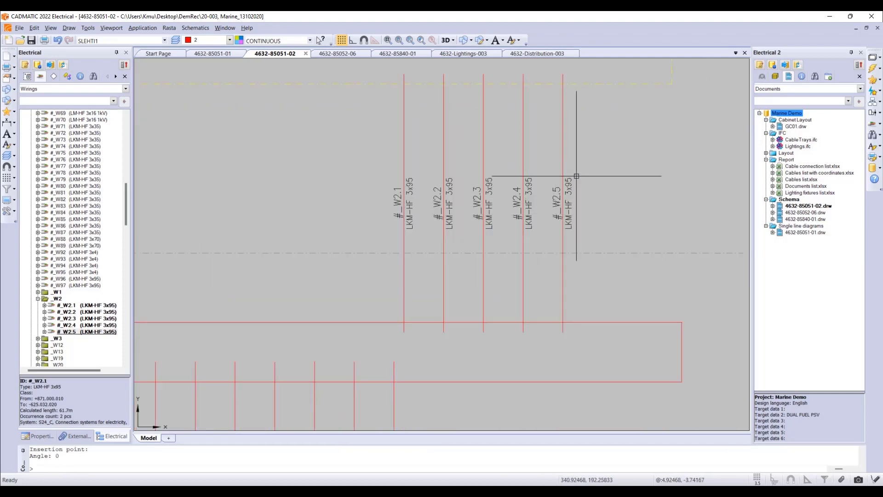
scroll(565, 256, down, 1)
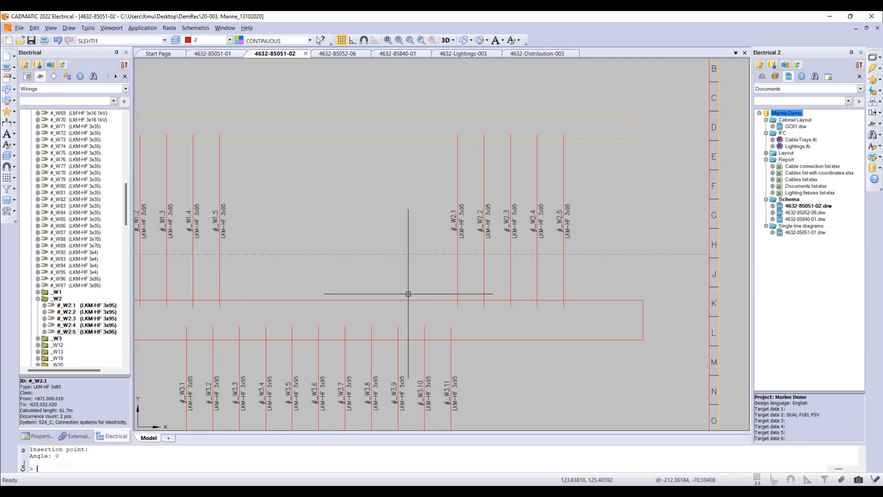
scroll(505, 233, down, 1)
middle_drag(471, 262, 475, 256)
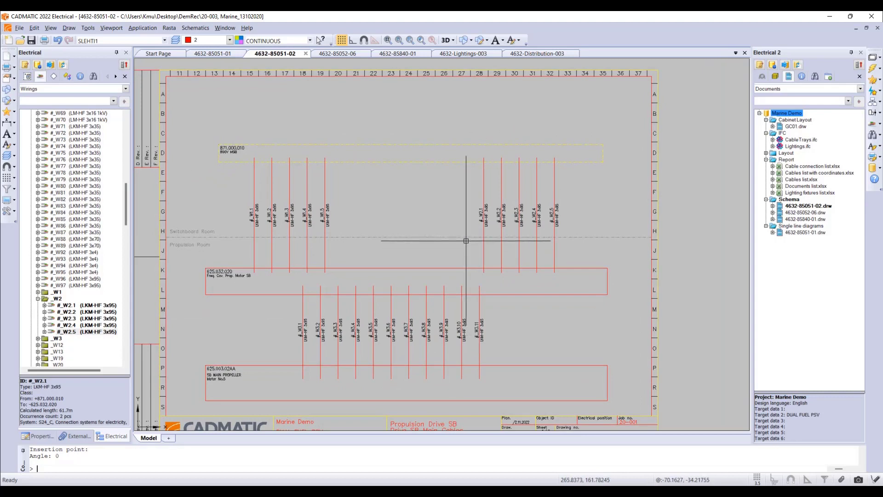
middle_drag(502, 262, 524, 257)
mouse_move(524, 258)
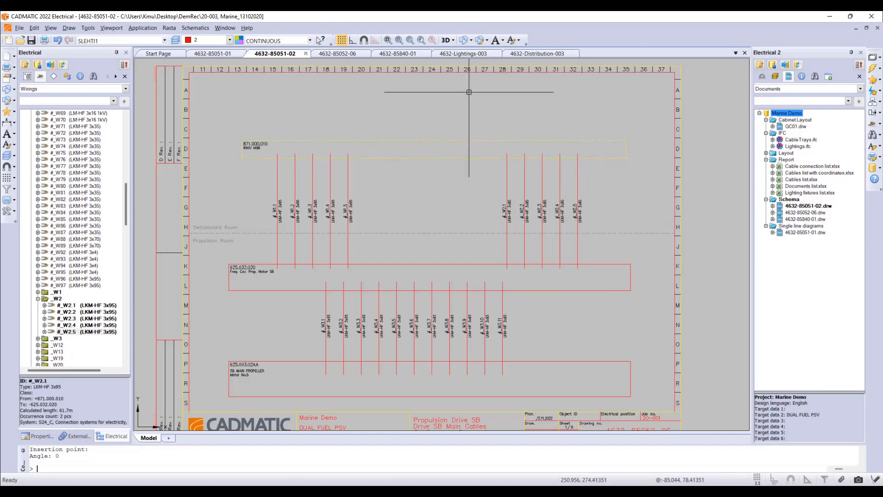
key(Escape)
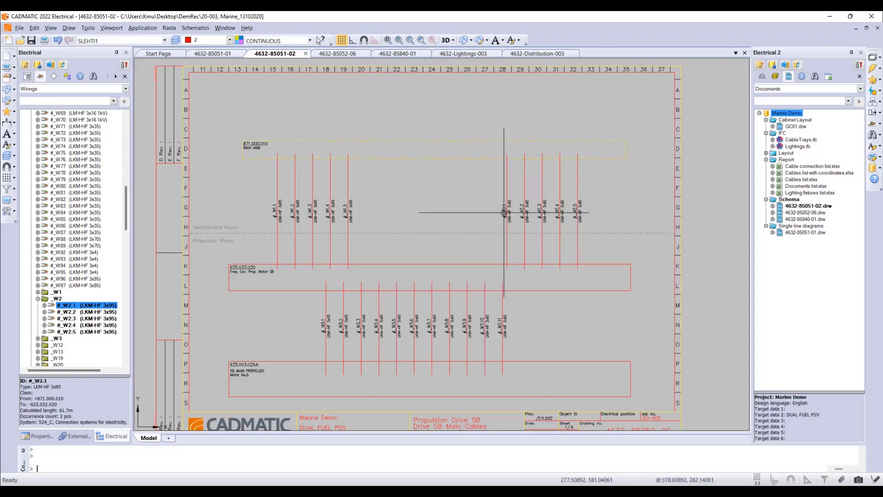
click(349, 56)
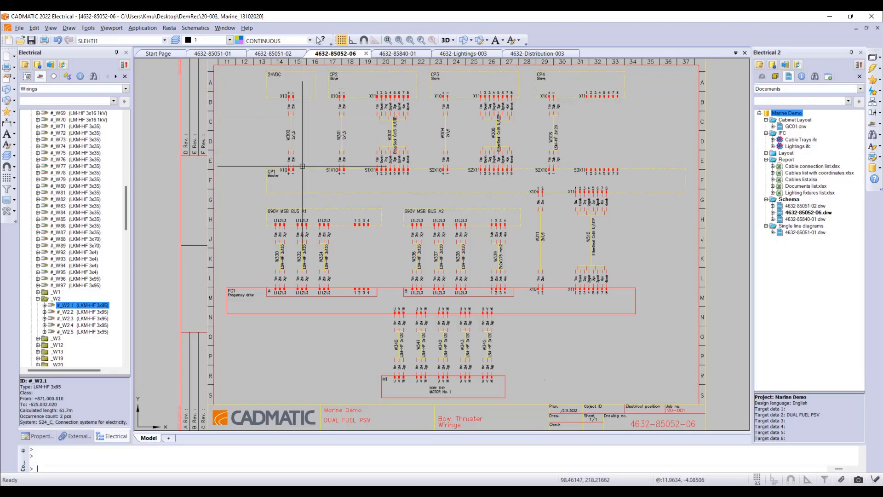
right_click(100, 307)
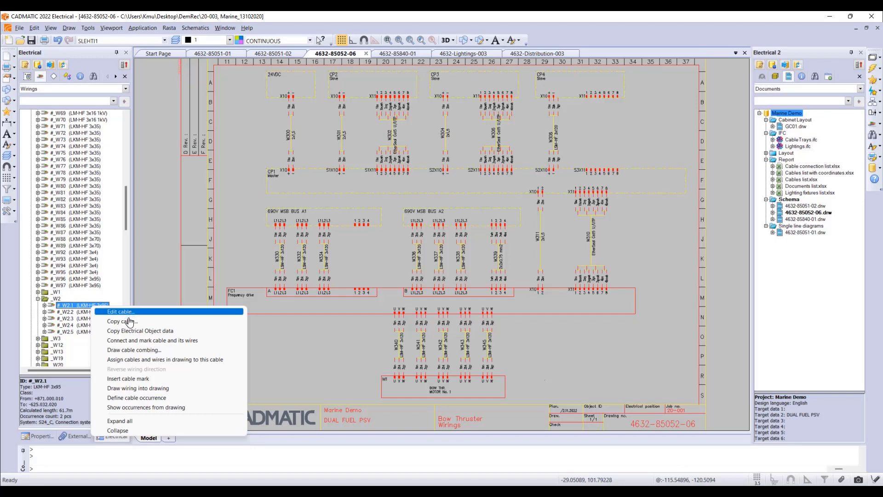
click(136, 351)
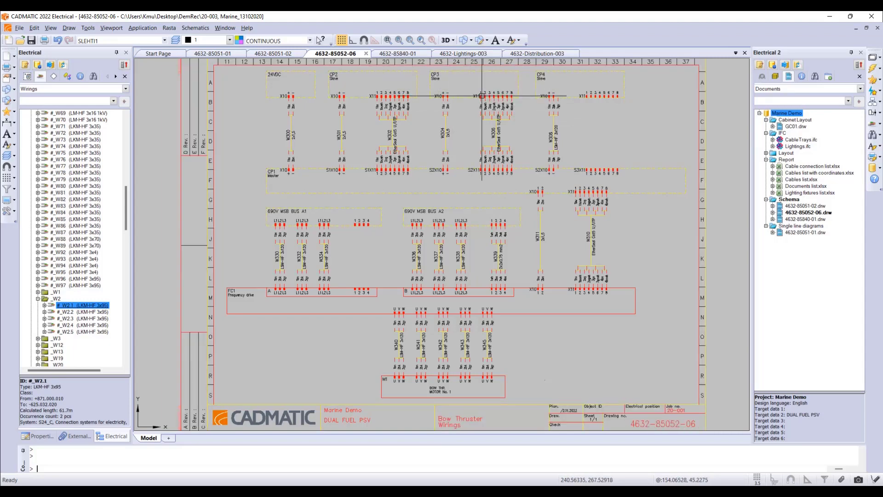
mouse_move(482, 96)
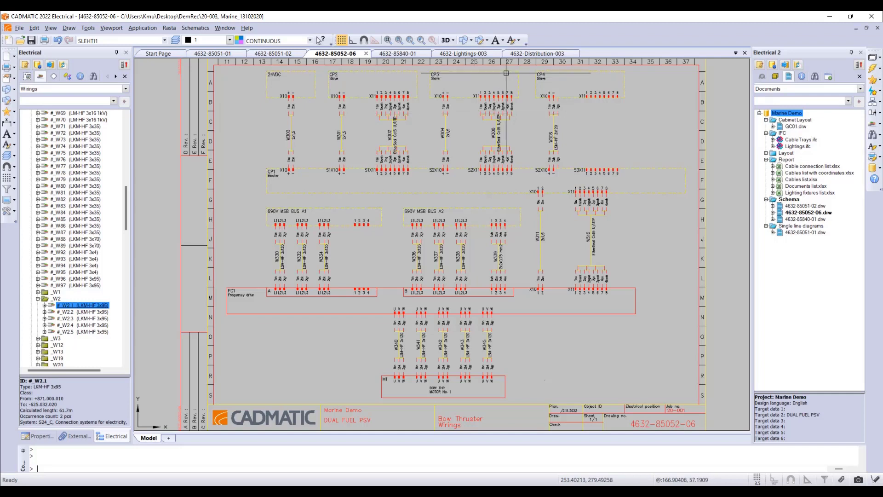
Show layout drawing 4632-Lightings-003, list the project tree by positions and expand the electric lighting equipment
click(467, 54)
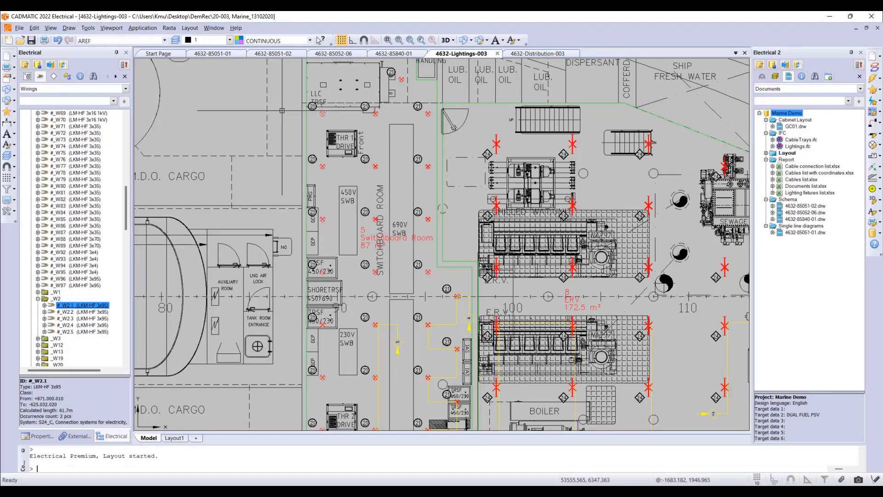
click(40, 89)
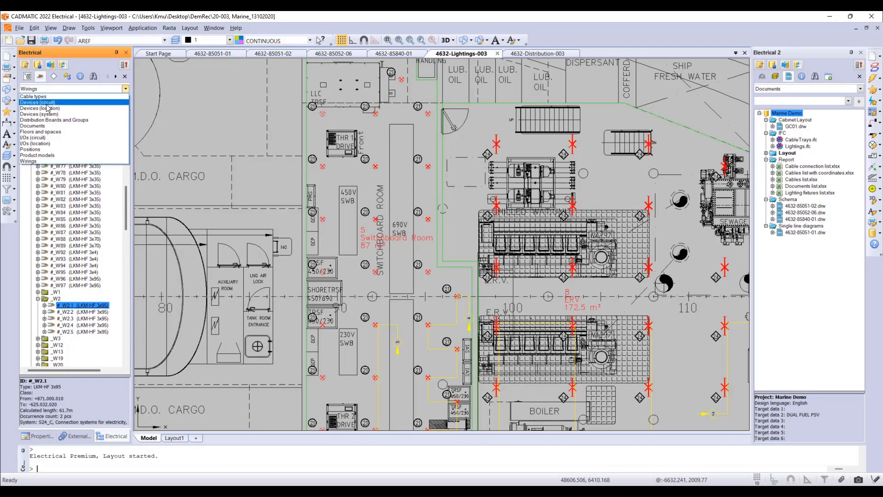
click(33, 149)
click(31, 120)
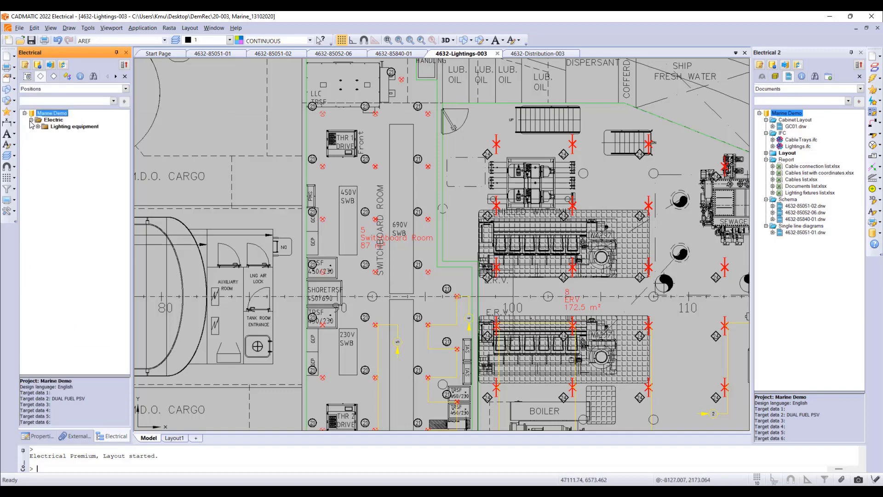
click(37, 127)
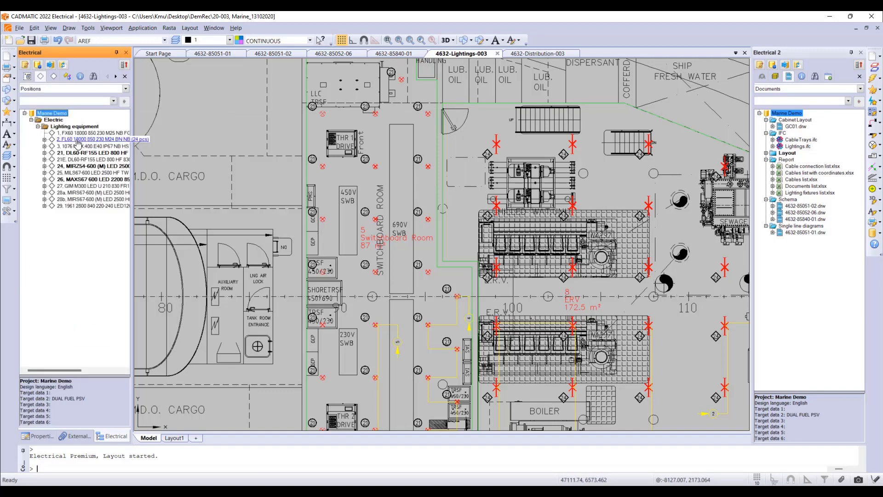
Show the device occurrences of product model 21, DL60-RF155 LED 800, in 4632-Lightings-003 and continue to 4632-Lightings-004
click(96, 152)
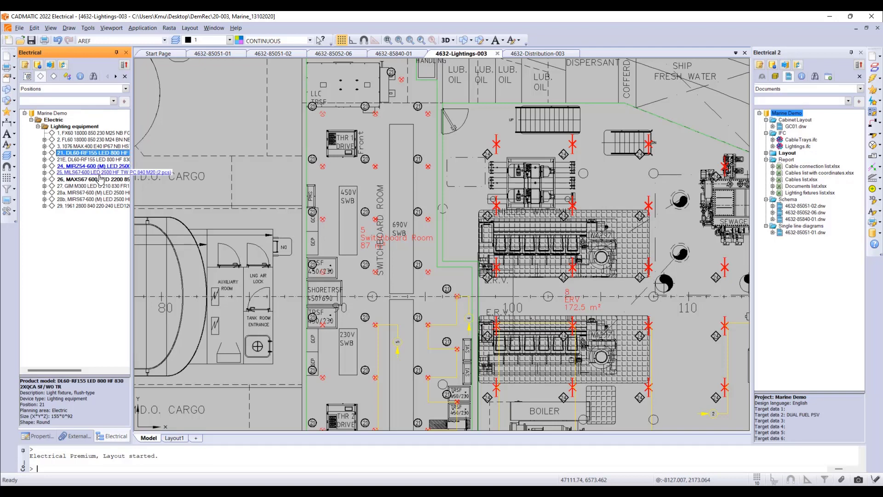
right_click(102, 156)
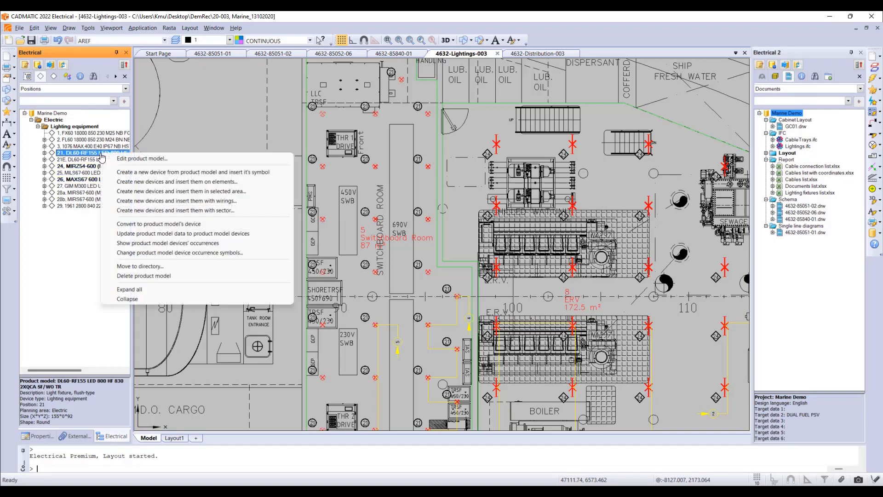
click(142, 243)
scroll(233, 234, down, 1)
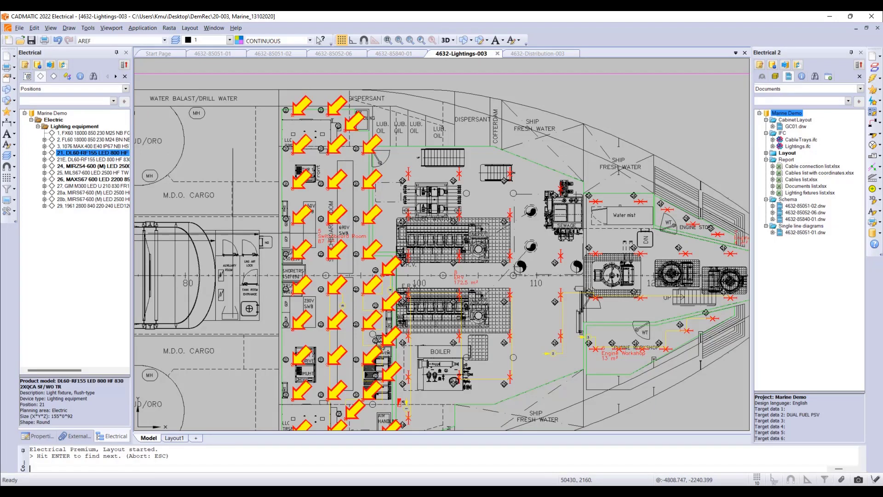
key(Escape)
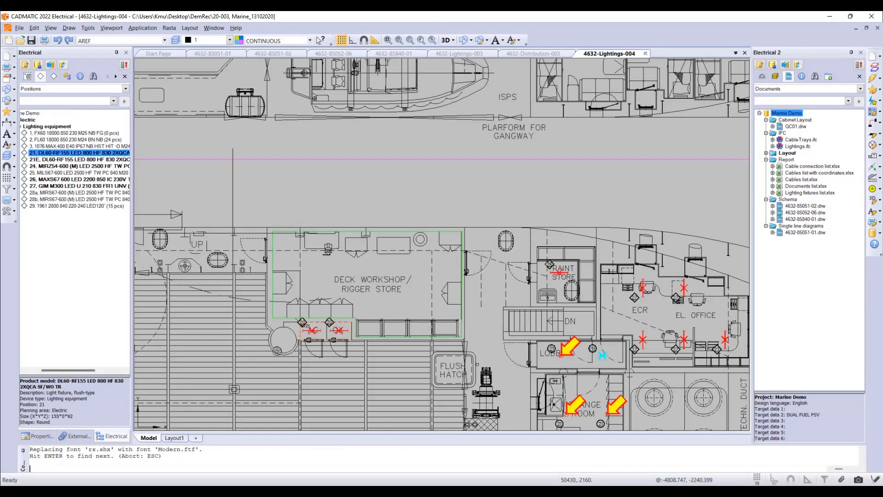
scroll(425, 309, down, 2)
middle_drag(425, 308, 327, 150)
scroll(426, 237, up, 2)
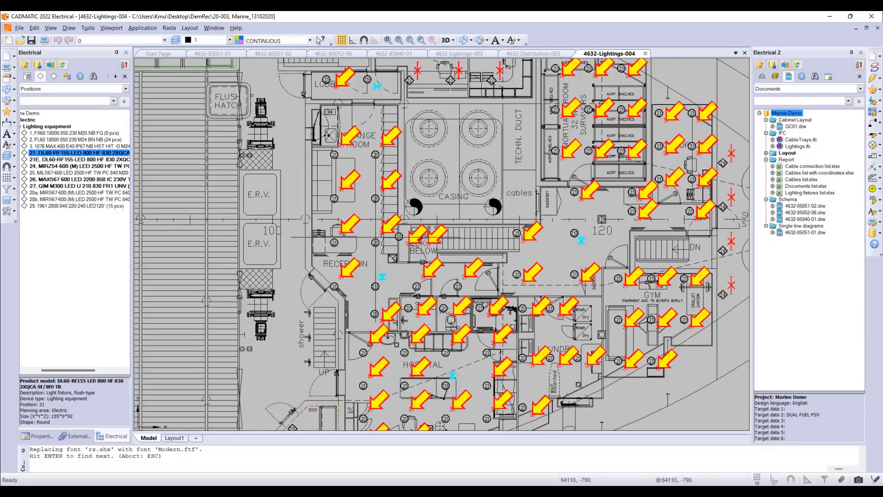
scroll(368, 257, down, 2)
middle_drag(367, 240, 381, 270)
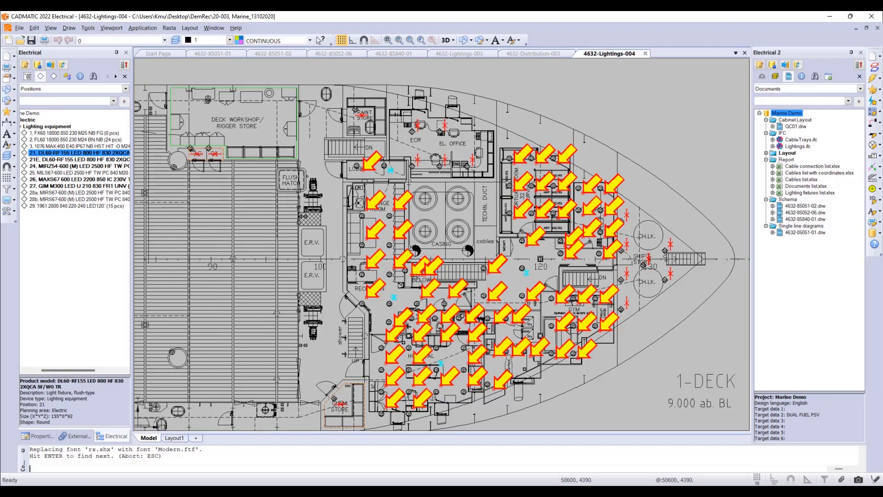
Insert new position 21 light fixtures, evenly spaced 2 by 2, over the Deck Workshop/Rigger Store area, and end areal insertion
click(112, 153)
right_click(105, 154)
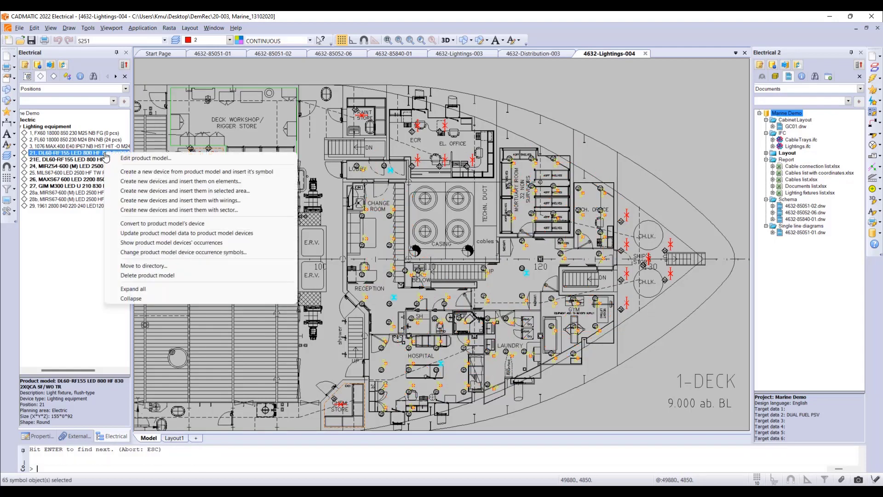
click(150, 191)
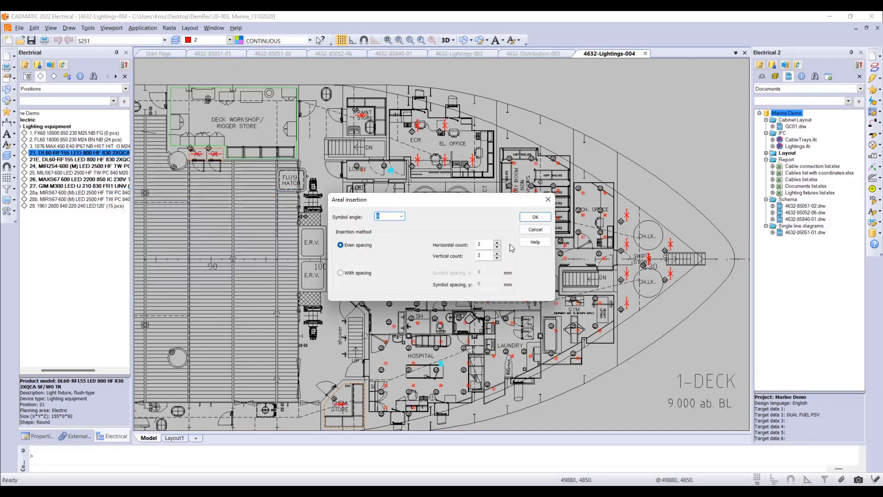
click(535, 217)
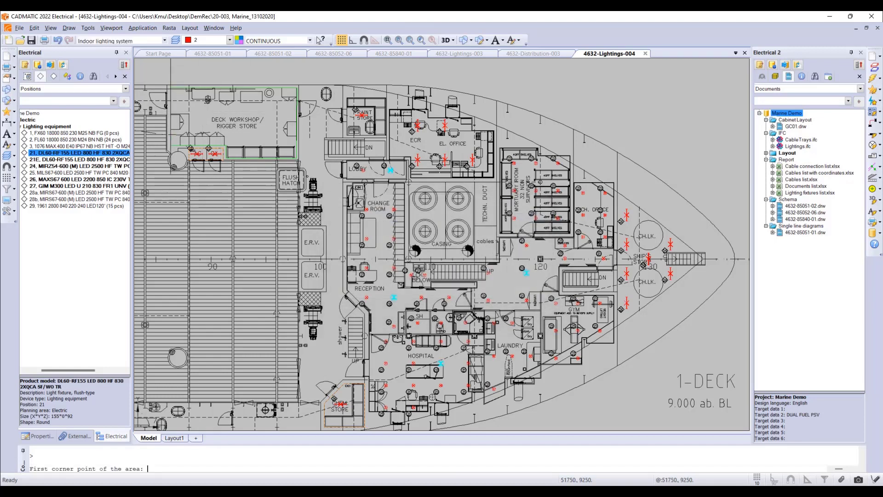
right_click(791, 480)
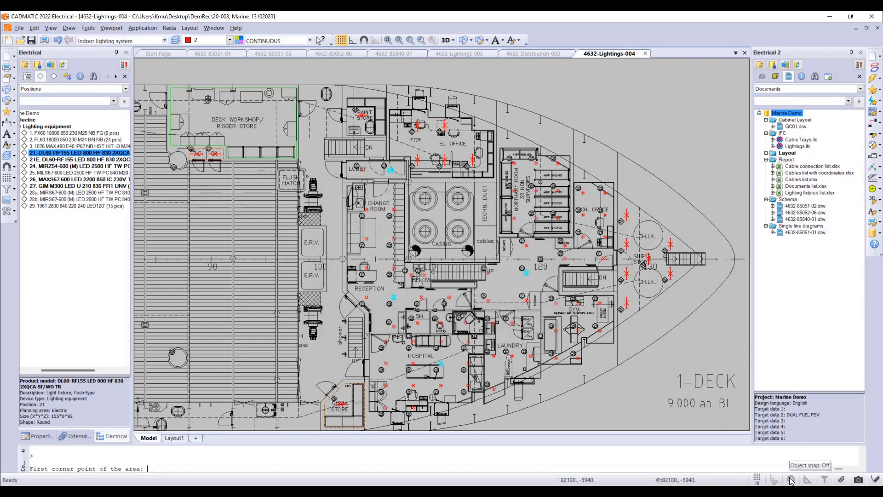
click(809, 465)
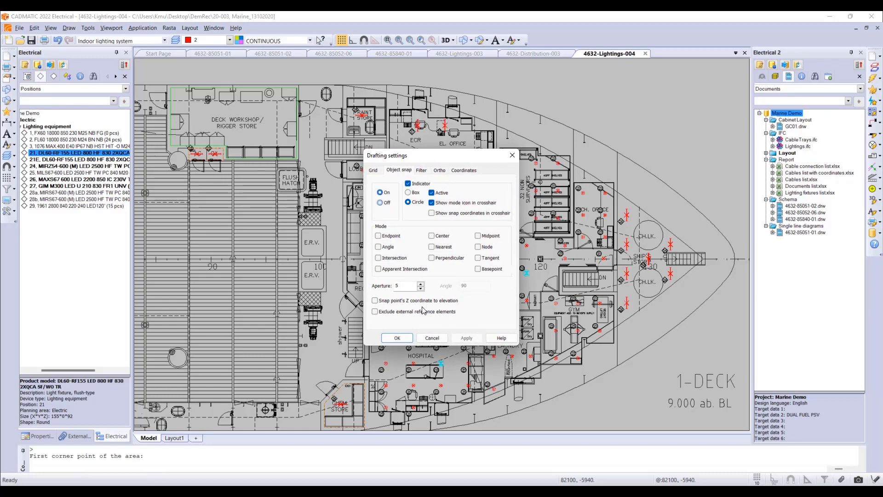
click(397, 338)
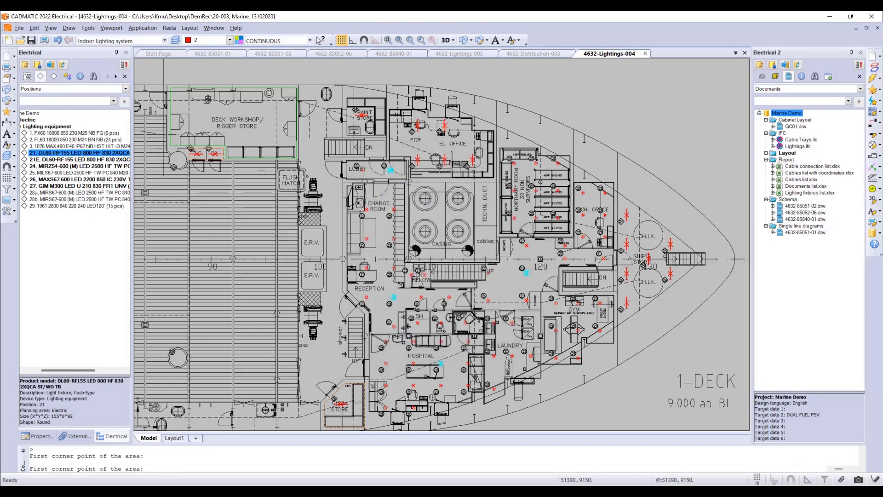
click(170, 88)
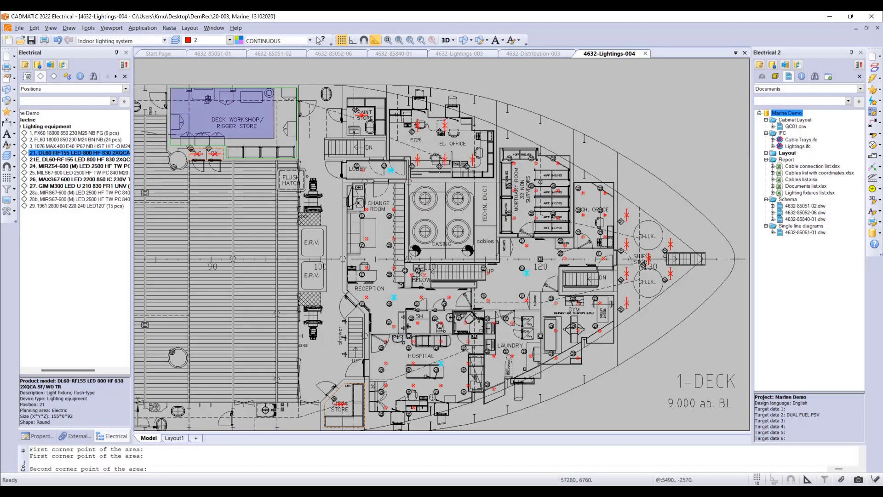
click(297, 148)
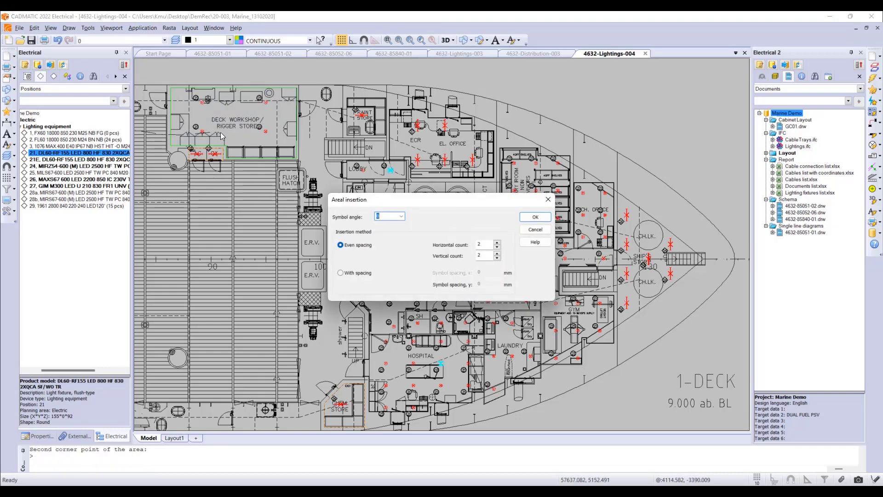
click(548, 198)
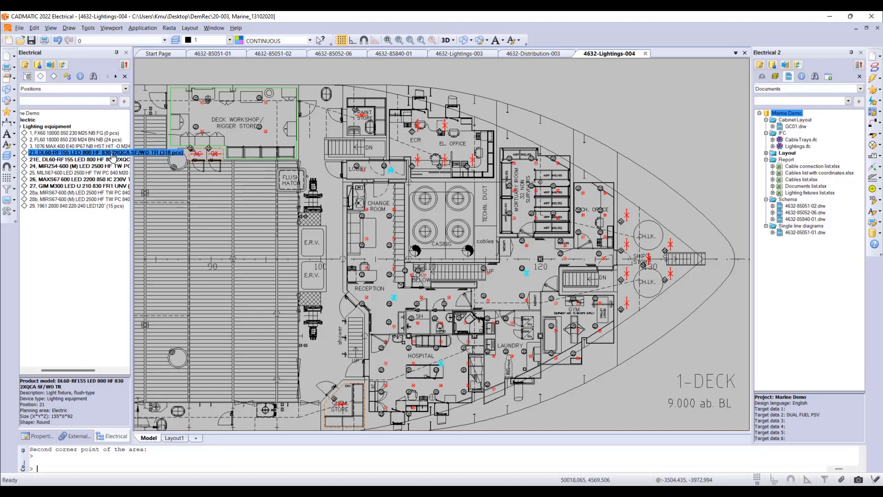
Edit product model 21 and change its layout symbol to the circled light fixture with junction box, STPV0003
right_click(113, 157)
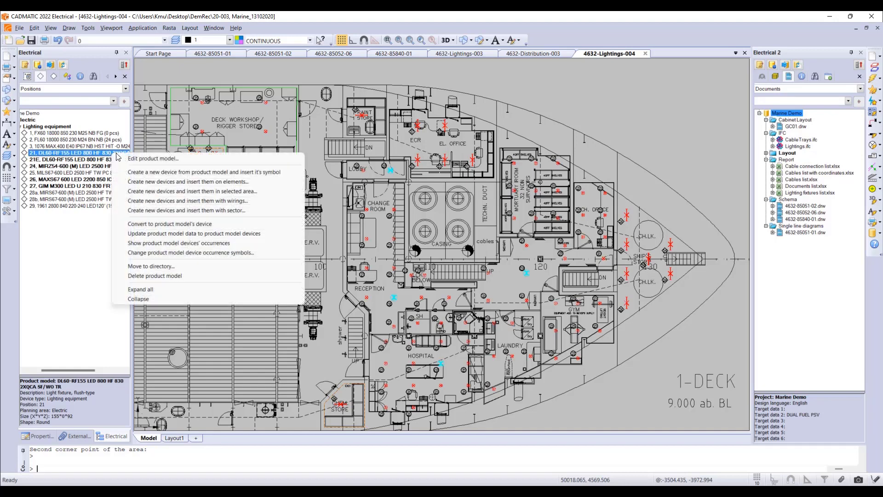
click(133, 159)
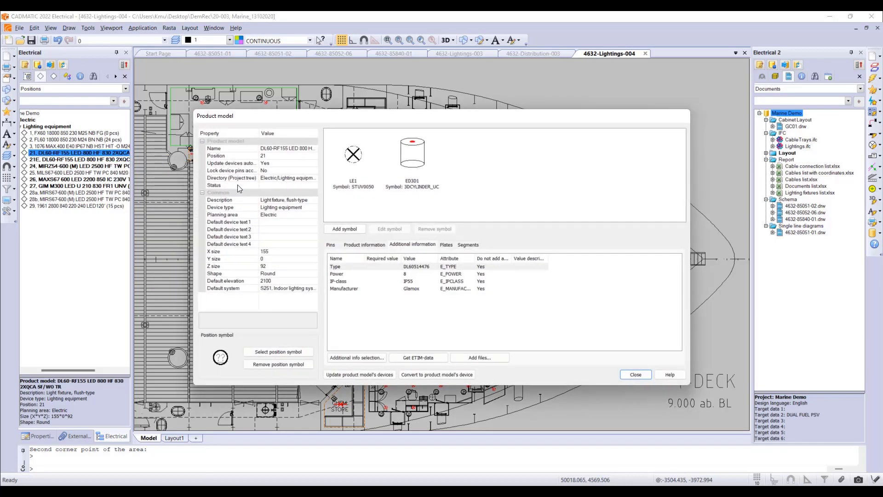
right_click(355, 156)
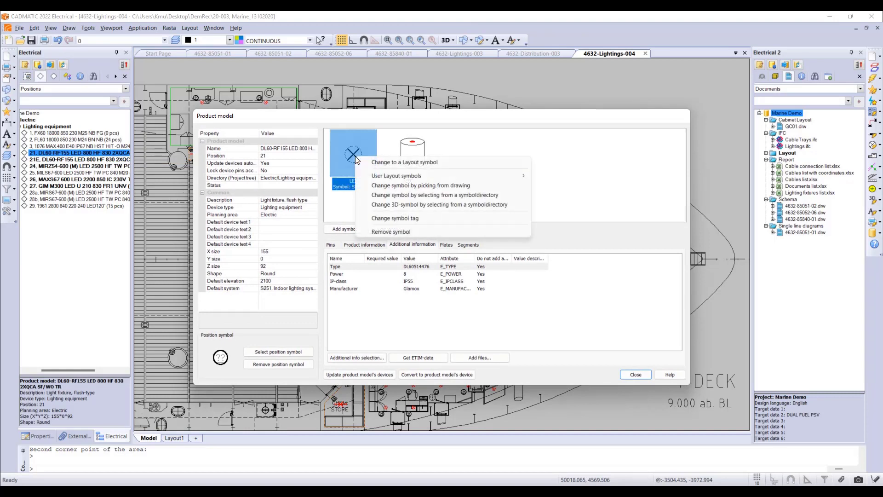
click(376, 162)
click(424, 195)
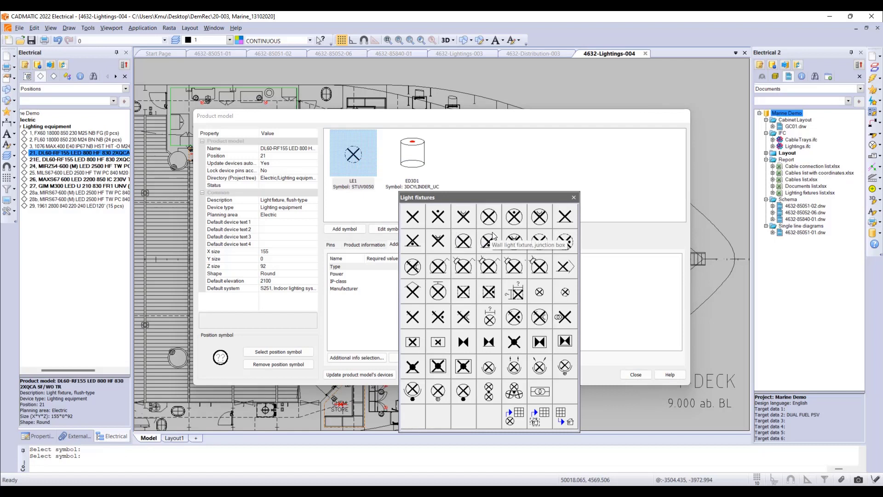
click(514, 217)
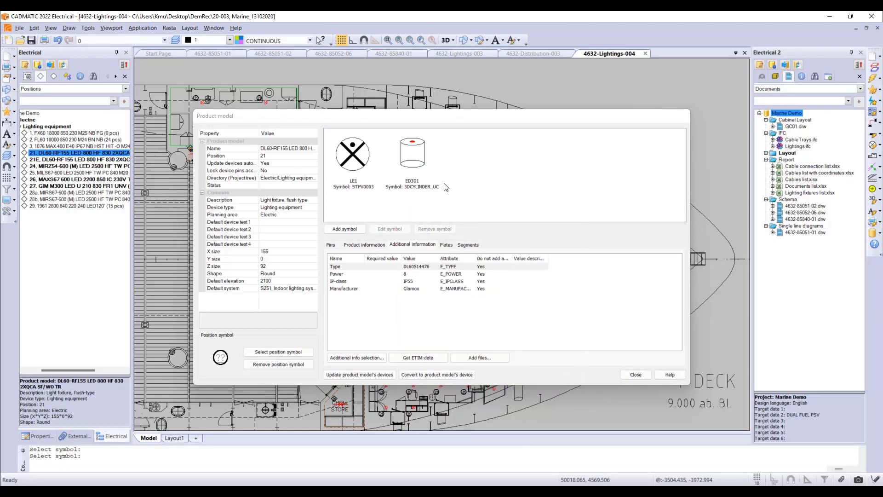
Change the product model's 3D symbol to the shallow round lighting fixture 3D_LF_R1_S
click(413, 152)
right_click(413, 152)
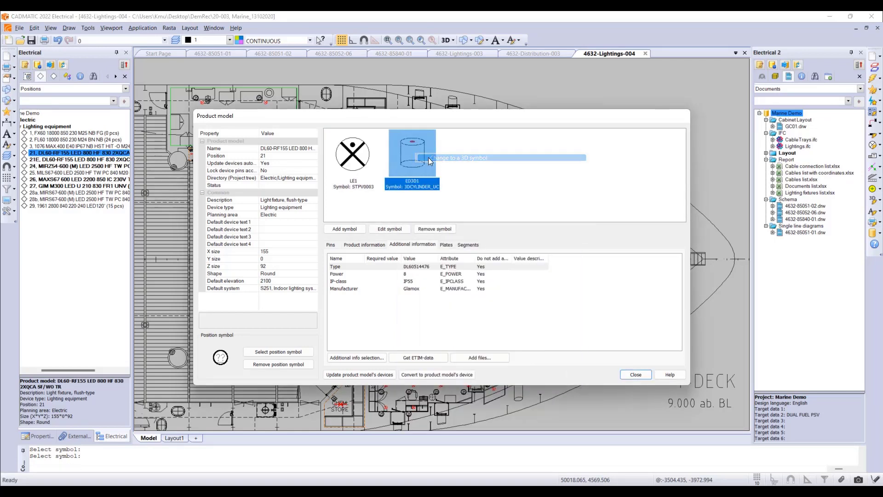
click(429, 157)
click(457, 185)
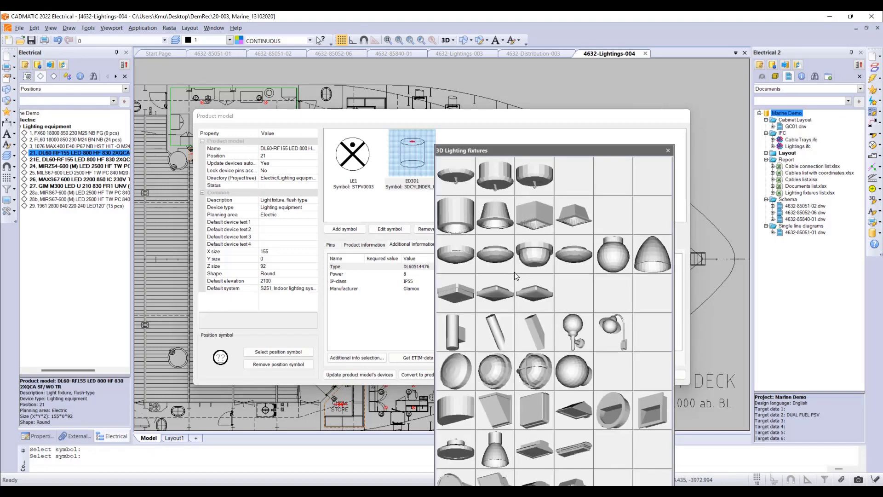
click(466, 261)
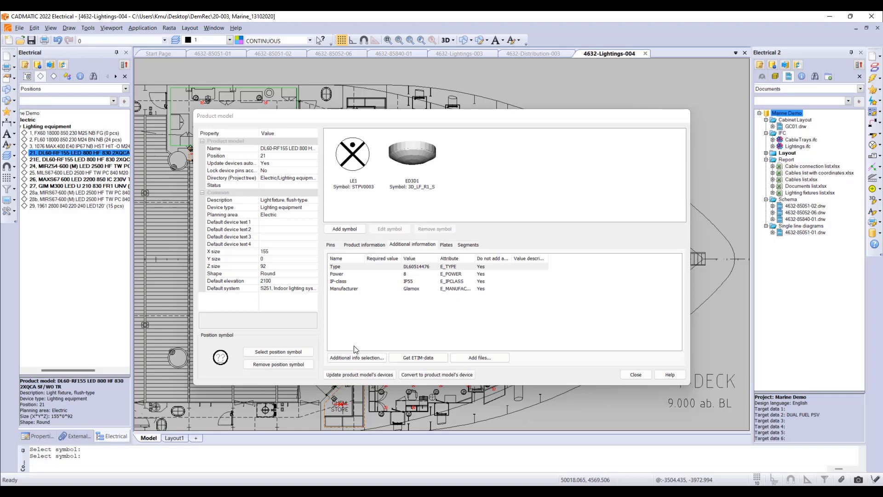
Create a project additional information definition named My Item Code with attribute MyItemCode for devices and product models
click(350, 360)
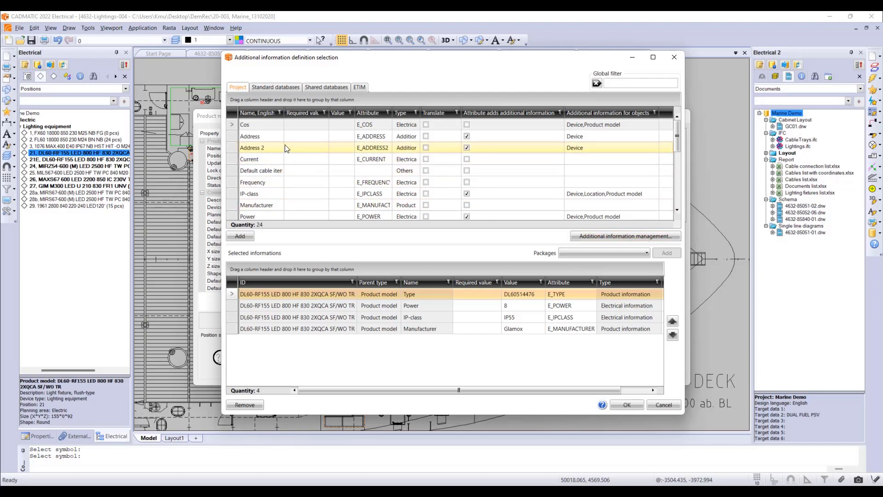
scroll(276, 152, down, 5)
scroll(271, 154, up, 5)
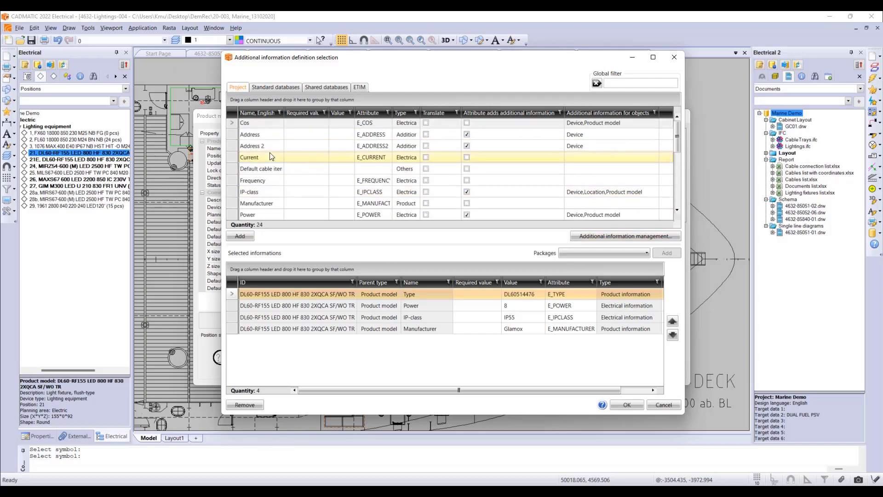
click(613, 236)
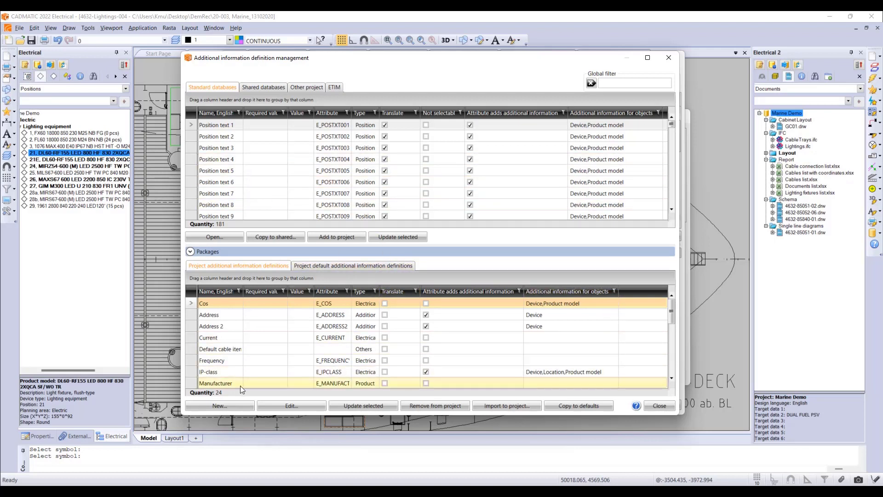
click(225, 405)
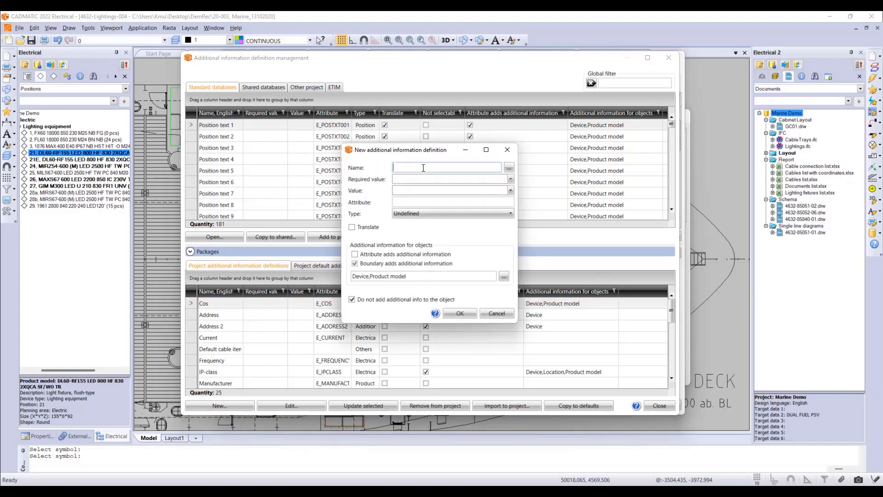
text(ItemCode)
click(401, 167)
click(414, 167)
drag(436, 168, 362, 171)
click(410, 201)
text(MyItemCode)
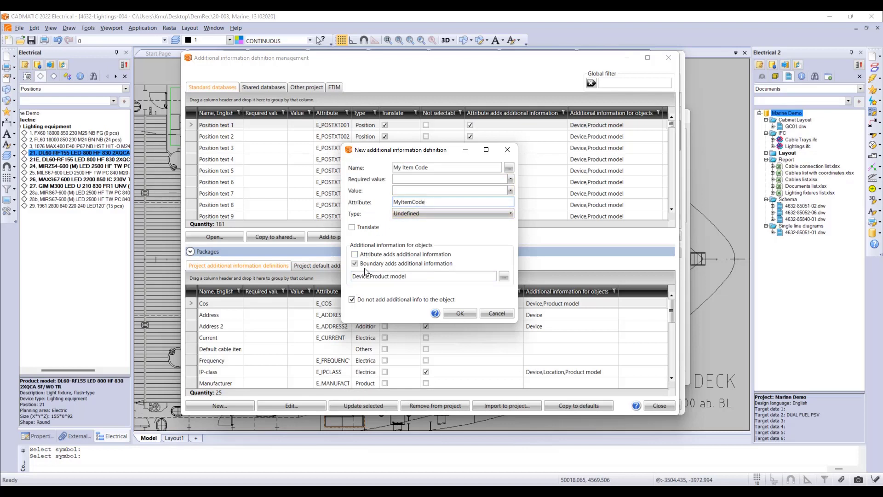
click(460, 314)
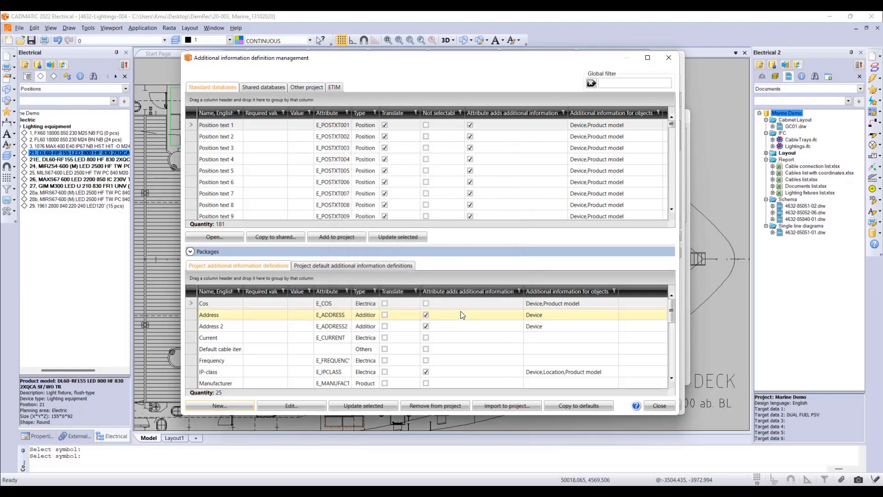
click(660, 406)
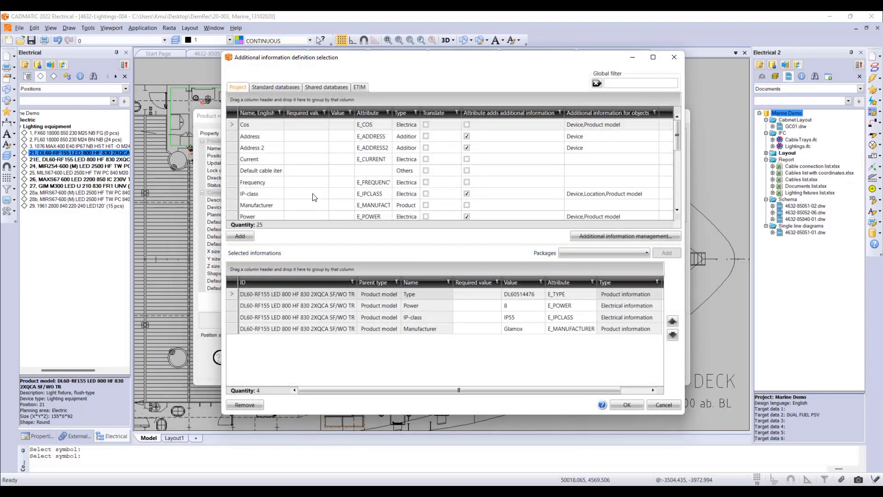
Add My Item Code with value P45 to product model 21's additional information and close the product model
scroll(273, 175, down, 3)
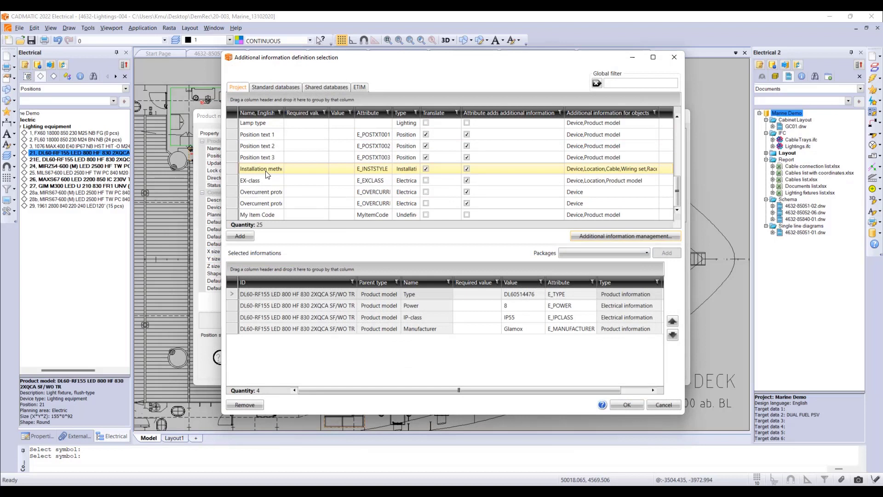
double_click(258, 212)
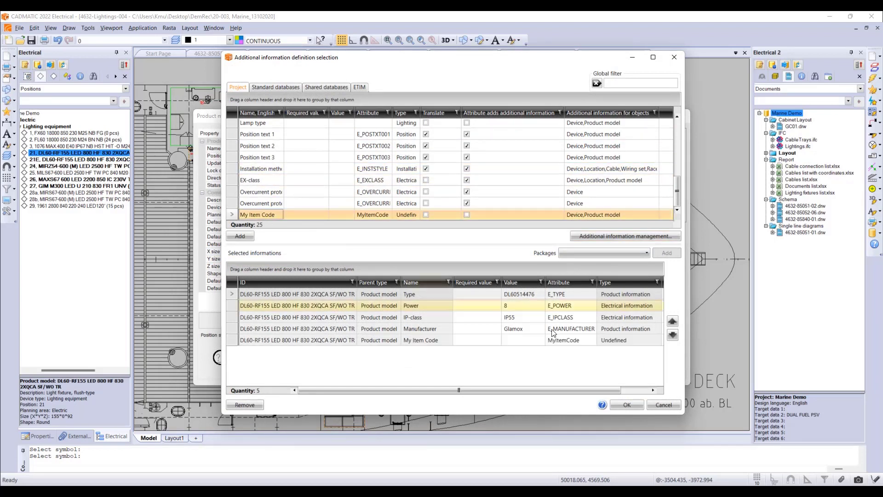
click(527, 340)
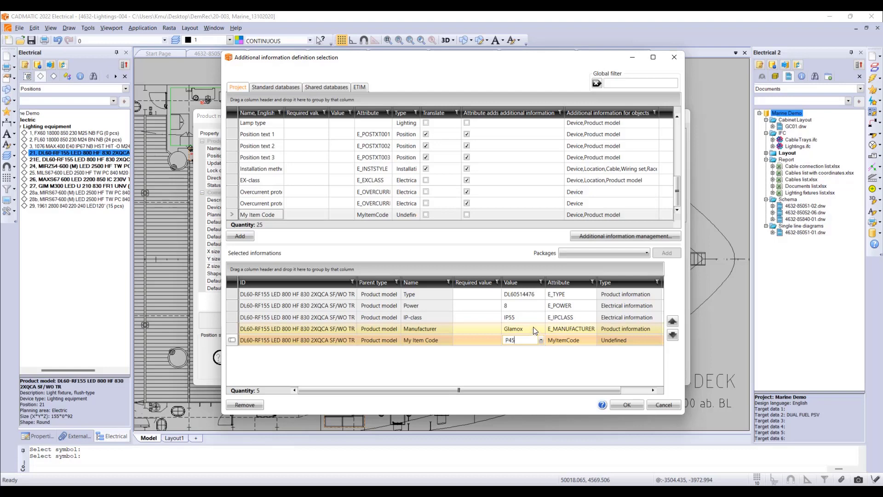
click(624, 406)
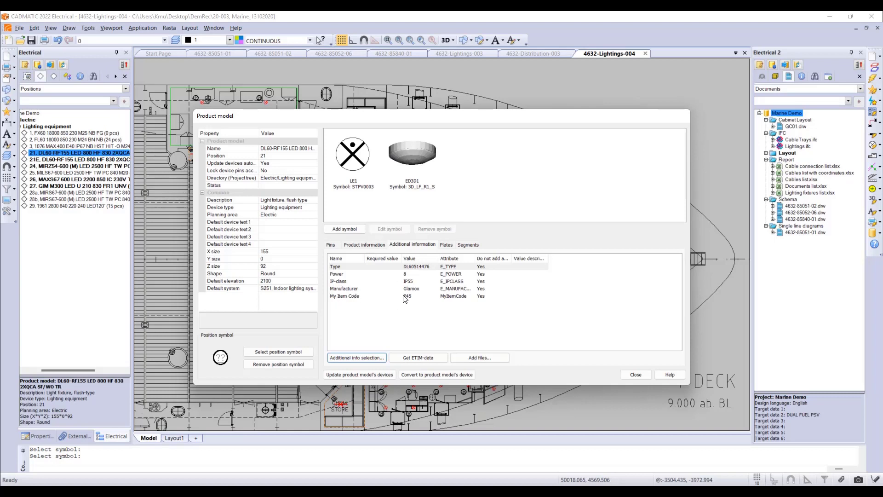
click(636, 374)
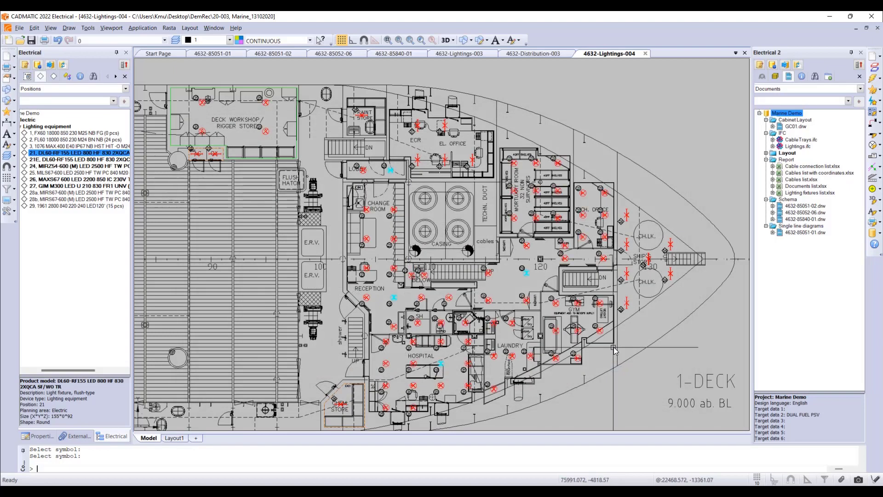
Examine the additional information of light fixture #_LE2 in the Deck Workshop/Rigger Store, including in its device properties
middle_drag(311, 357, 323, 328)
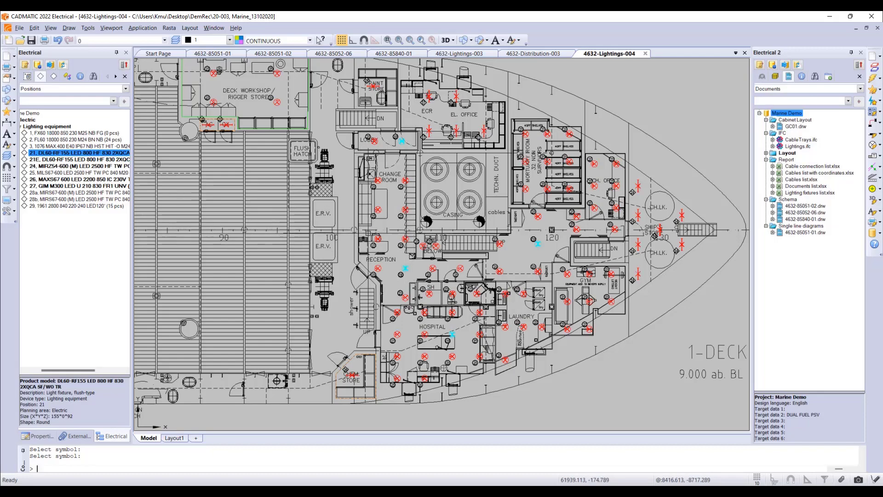
scroll(369, 230, up, 3)
middle_drag(379, 204, 418, 296)
scroll(394, 247, up, 1)
middle_drag(347, 181, 408, 278)
scroll(394, 246, down, 1)
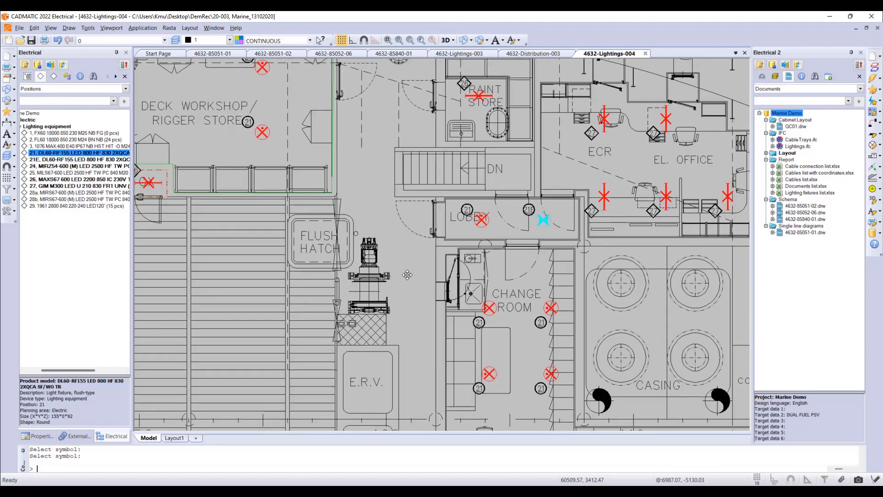
scroll(390, 227, down, 1)
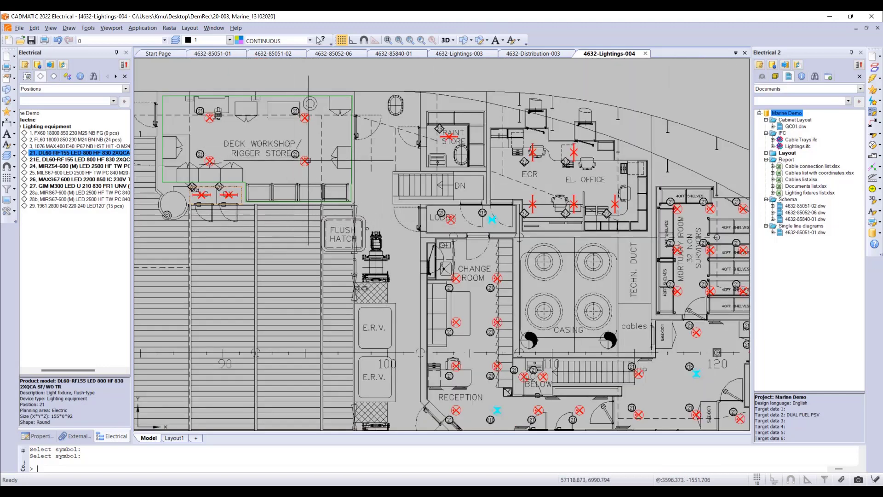
click(306, 160)
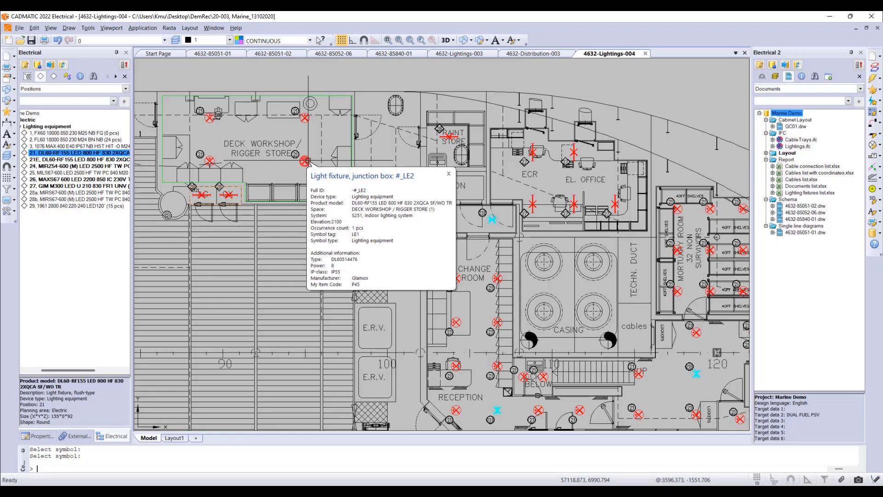
key(Escape)
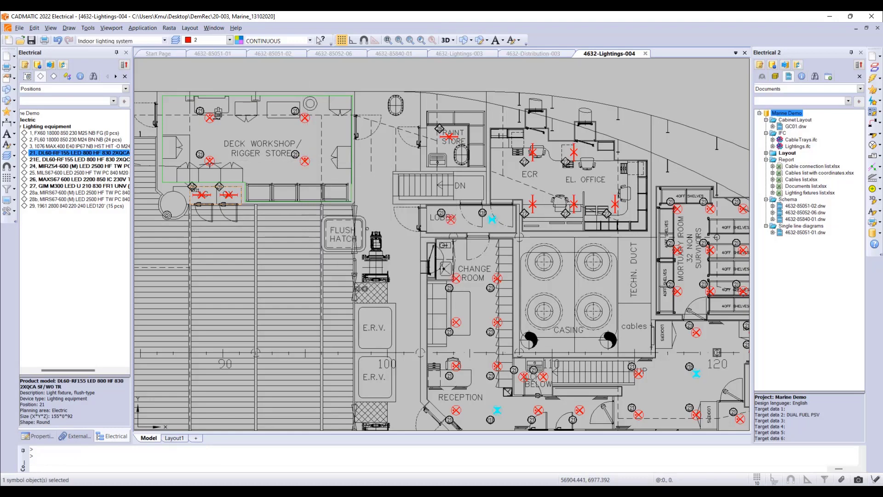
click(476, 281)
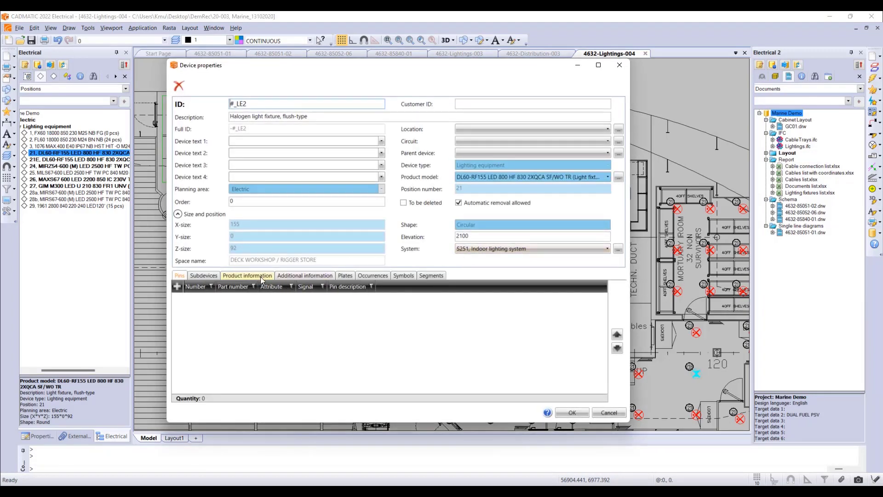
click(293, 275)
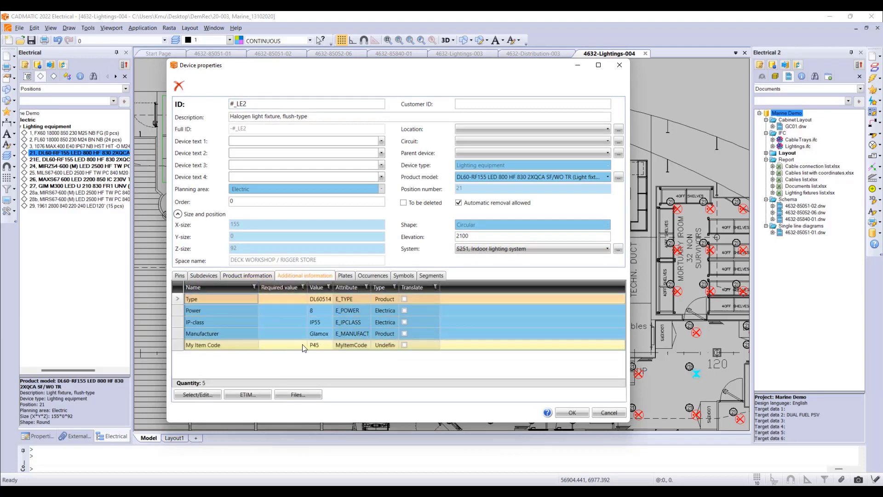
click(609, 413)
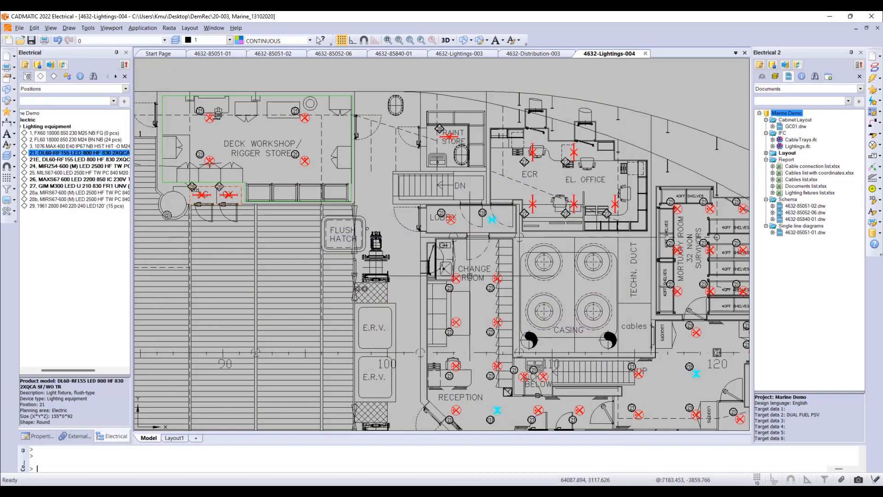
Check the additional information of a Change Room position 21 fixture and the space name in fixture #_LE2's device properties
double_click(457, 278)
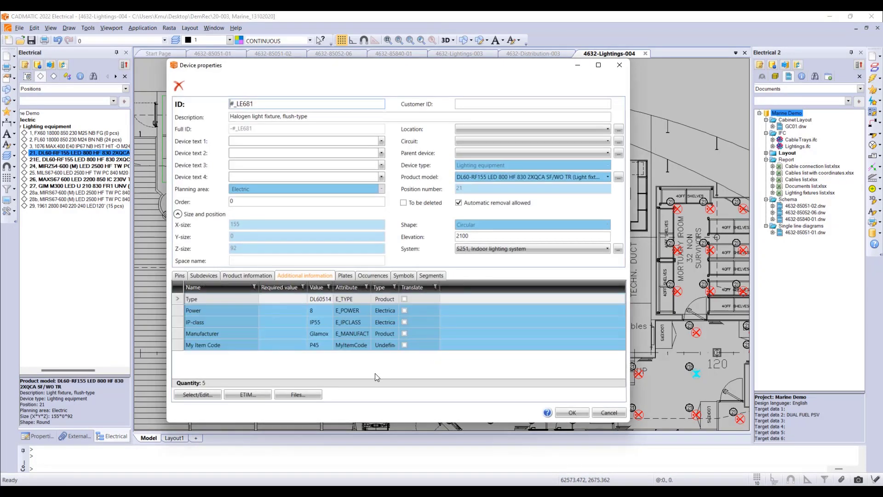
click(605, 413)
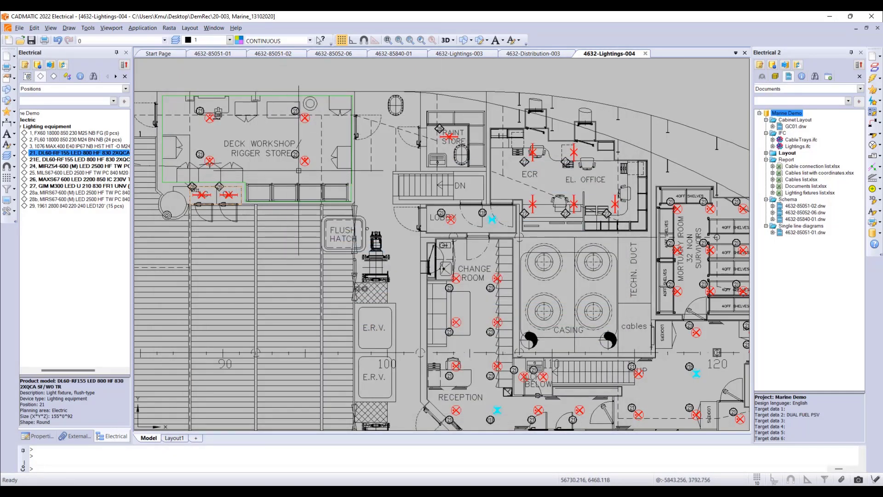
mouse_move(304, 161)
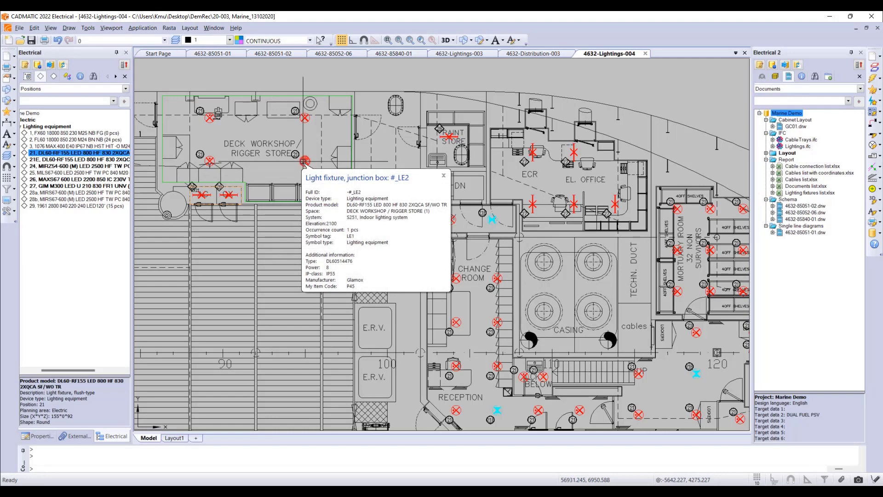
click(304, 161)
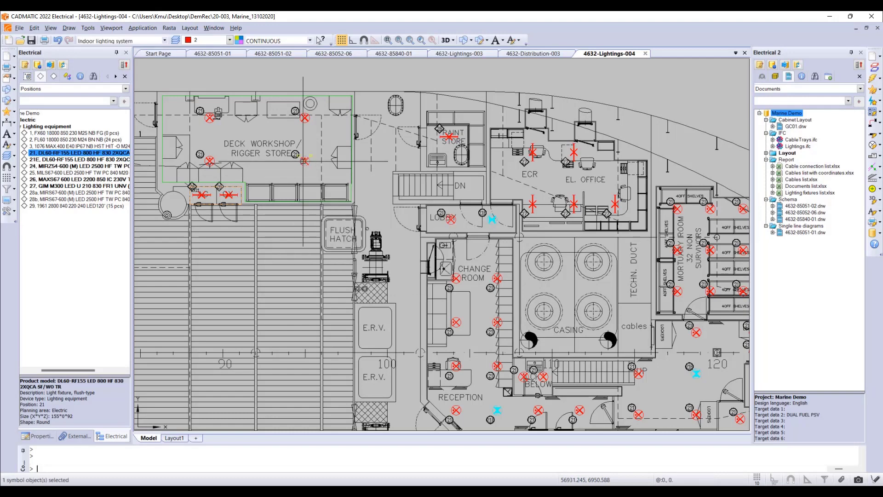
double_click(304, 161)
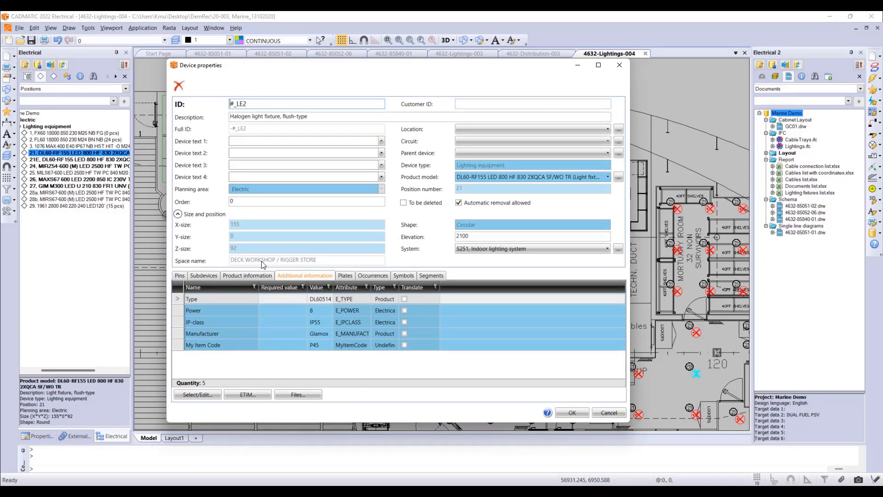
key(Escape)
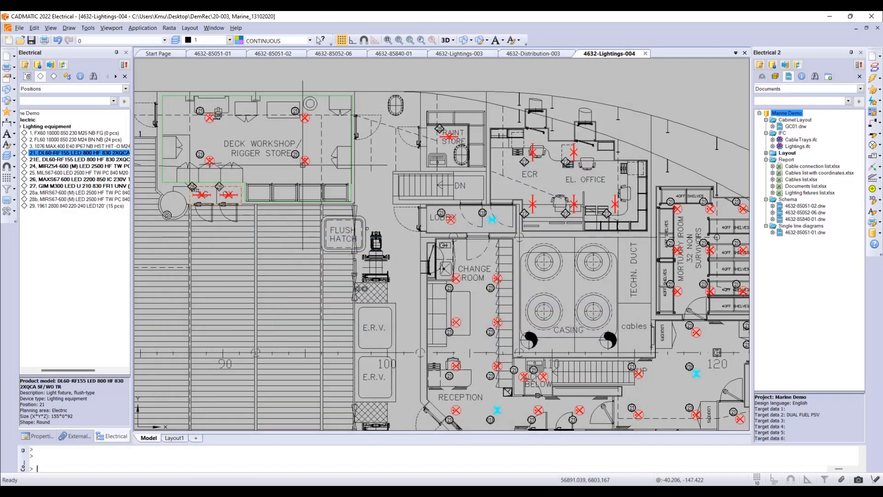
Delete the light fixture symbol at the lower right of the Deck Workshop/Rigger Store in the lighting layout
right_click(305, 162)
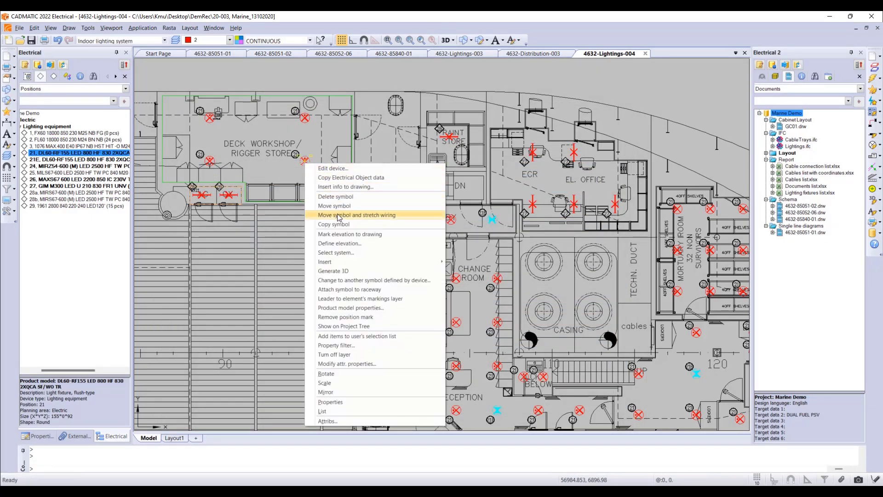
click(335, 196)
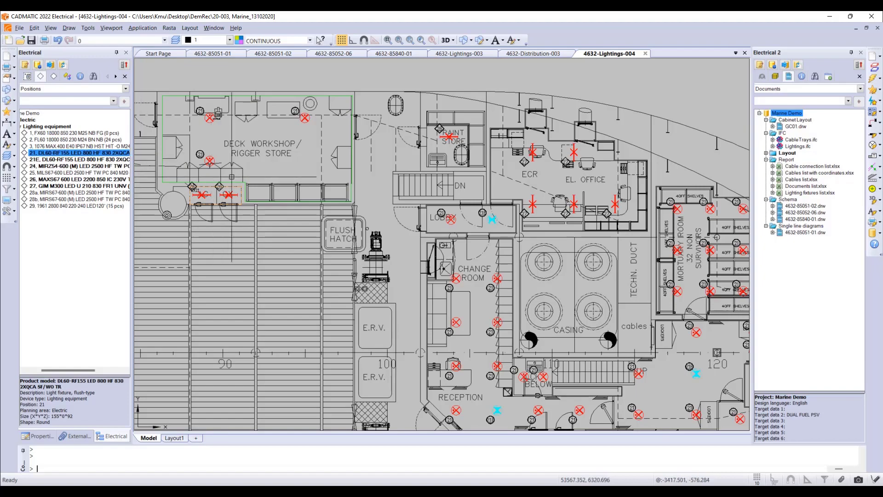
scroll(299, 172, down, 3)
mouse_move(378, 208)
middle_down()
mouse_move(360, 159)
mouse_move(363, 144)
middle_up()
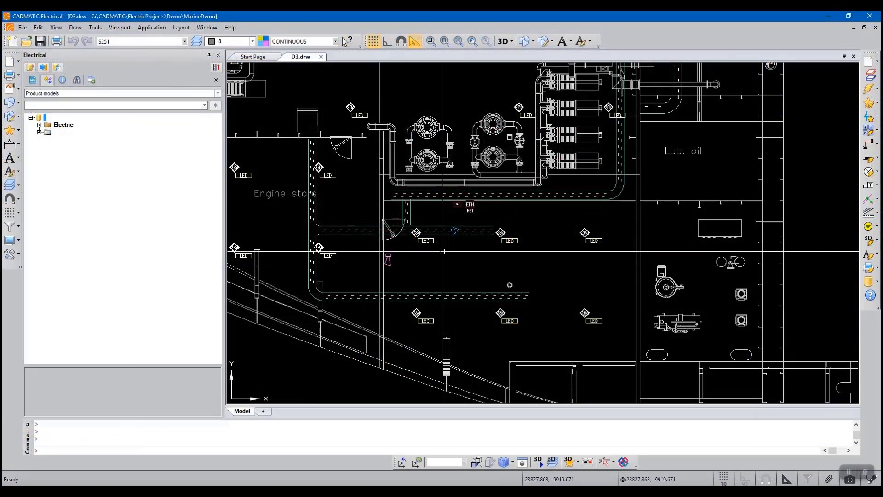
Examine the additional information and symbols in the device properties of LED fixture #_LE4 beside the door in drawing D3.drw
scroll(440, 248, up, 5)
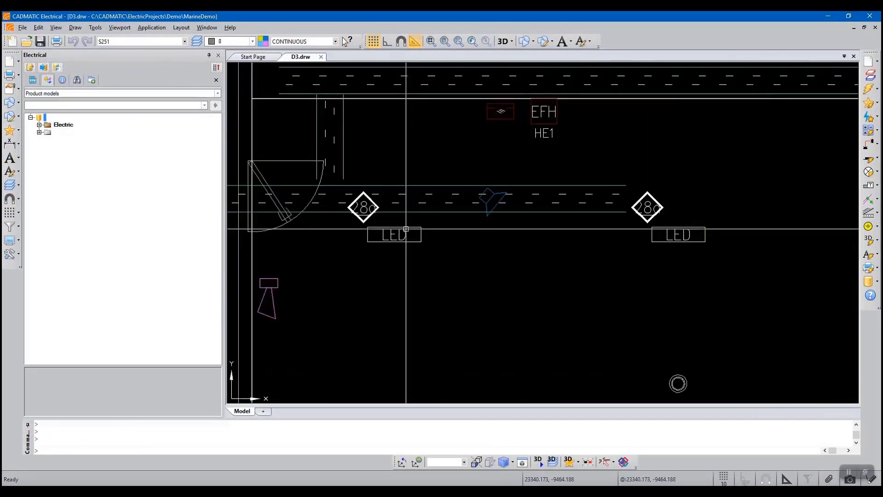
click(406, 229)
right_click(406, 230)
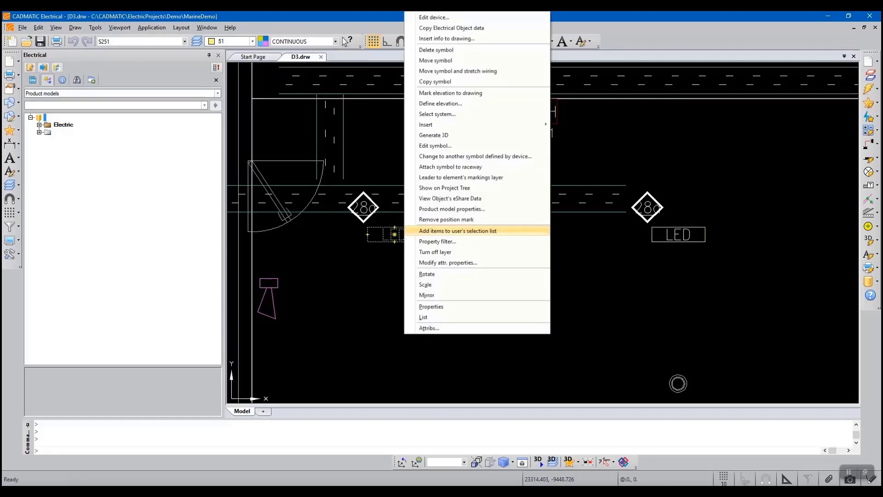
click(434, 17)
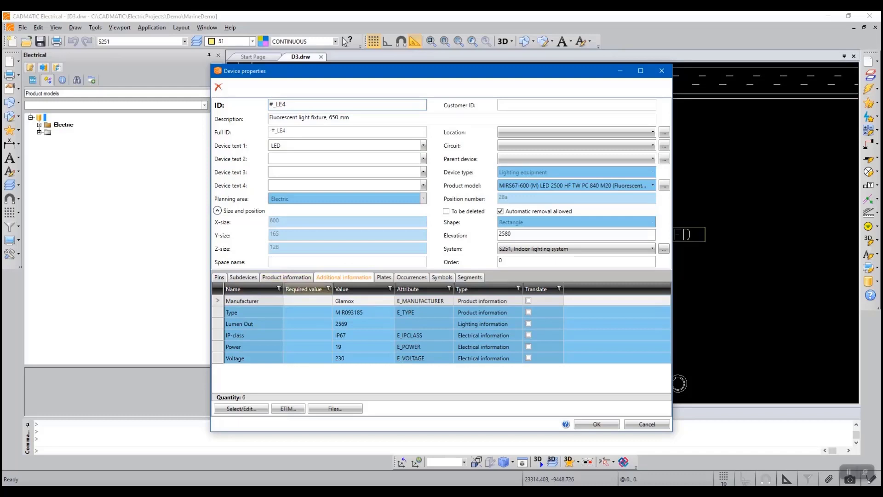
click(442, 277)
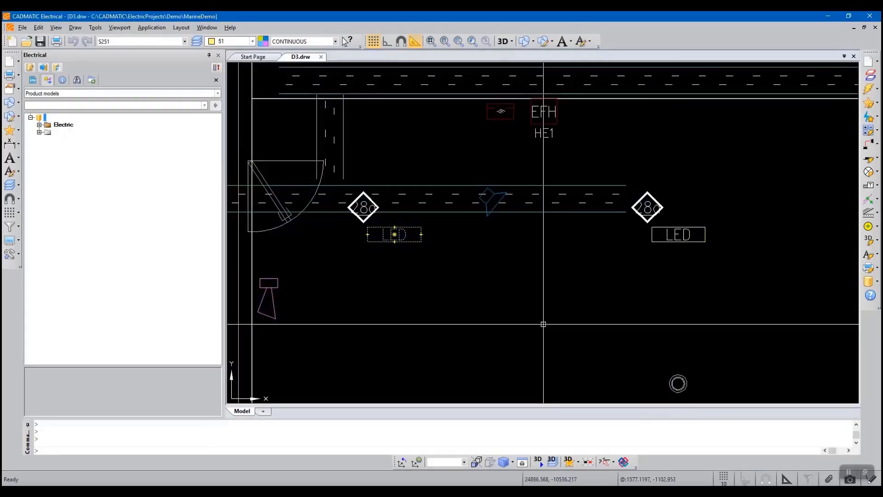
Export the six LED fixtures around the lower cable tray to the 3D model by selecting the devices from the active drawing
scroll(486, 292, down, 2)
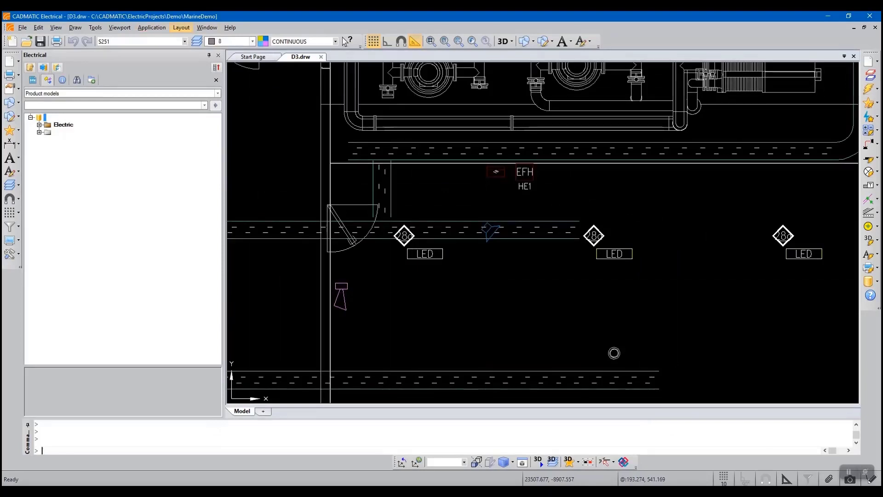
click(206, 27)
mouse_move(182, 28)
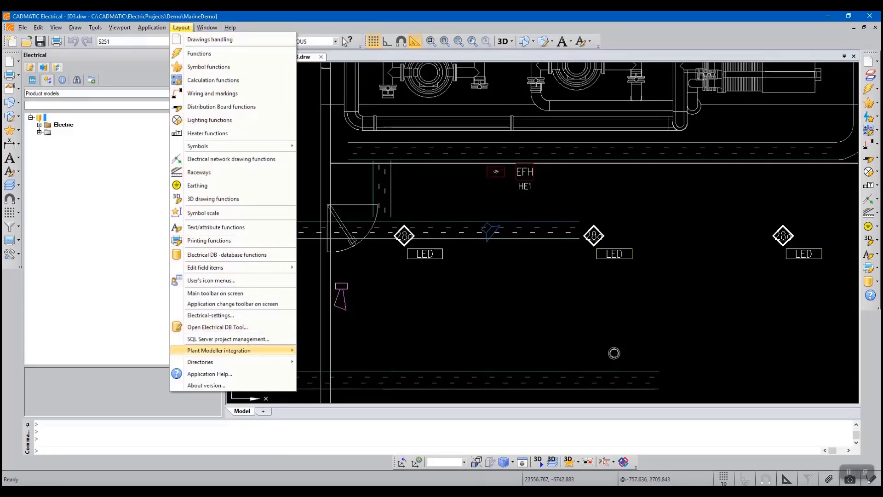
mouse_move(276, 350)
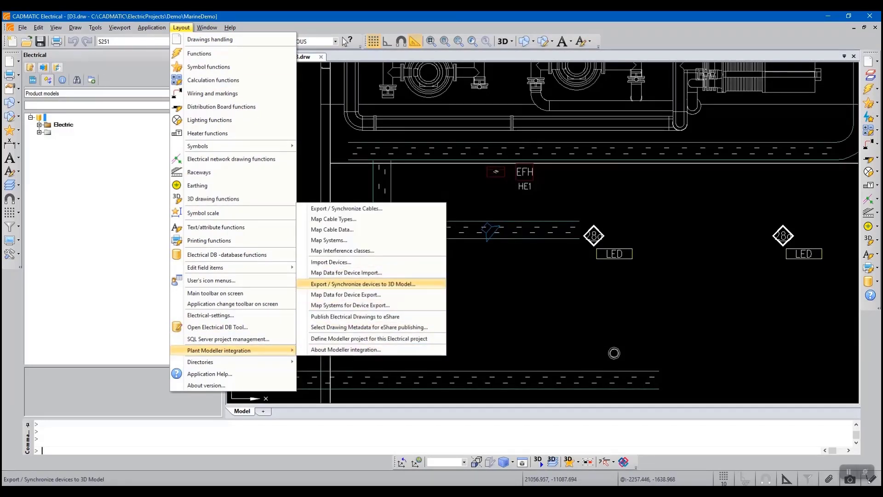
click(363, 284)
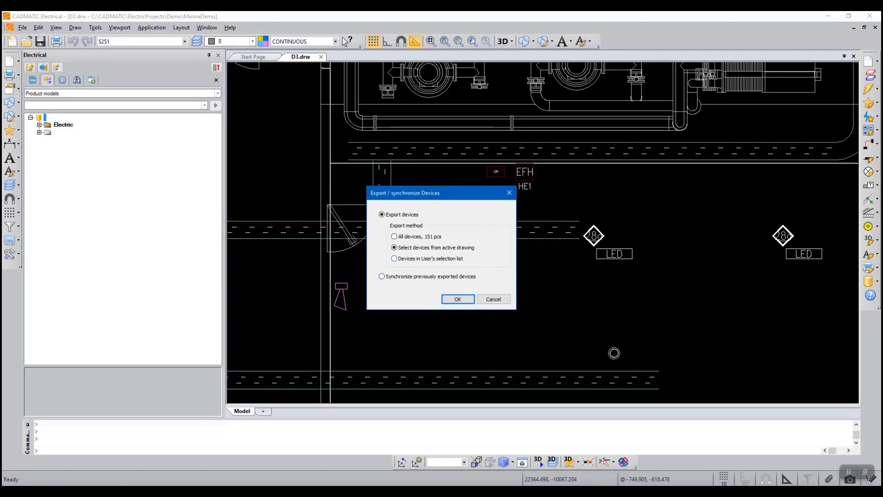
click(457, 299)
scroll(530, 285, down, 1)
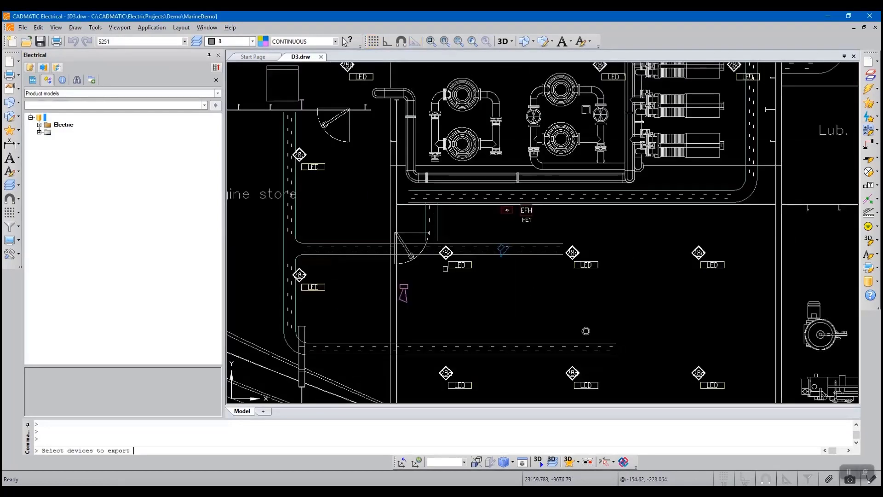
click(457, 265)
click(586, 266)
click(713, 266)
click(712, 385)
click(586, 385)
click(459, 385)
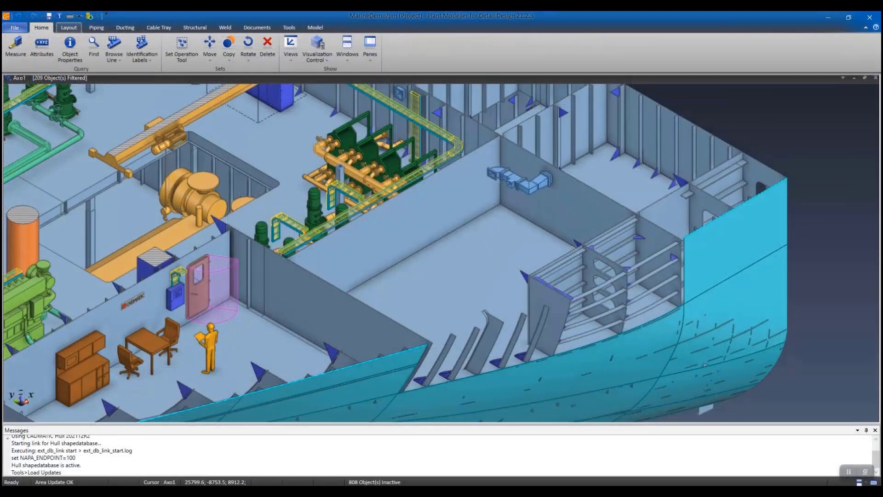
In Plant Modeller, insert the electrical equipment #_LE1 through #_LE6 from the ELECTRICAL_EQUIPMENTS system
click(69, 27)
click(18, 51)
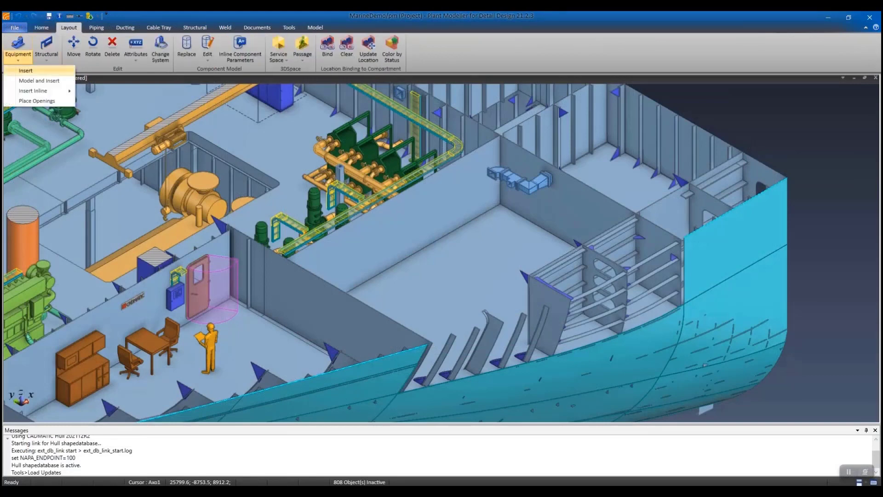
click(25, 70)
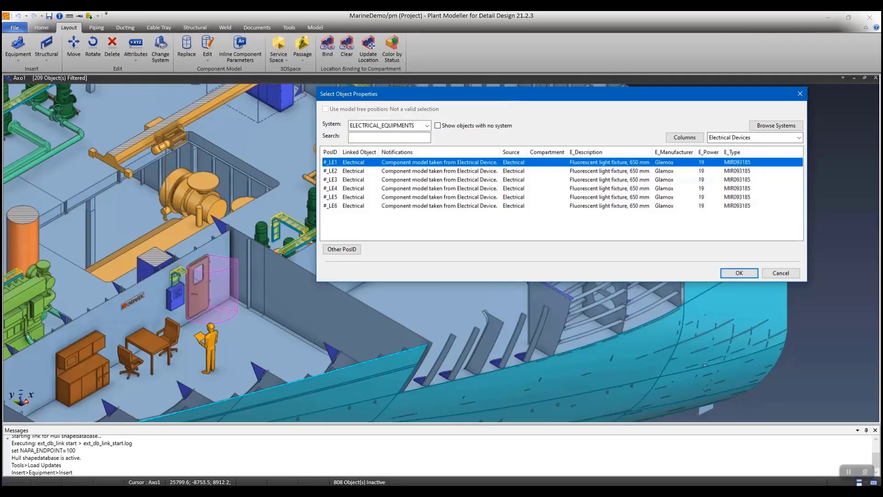
drag(440, 218, 407, 155)
drag(510, 94, 314, 66)
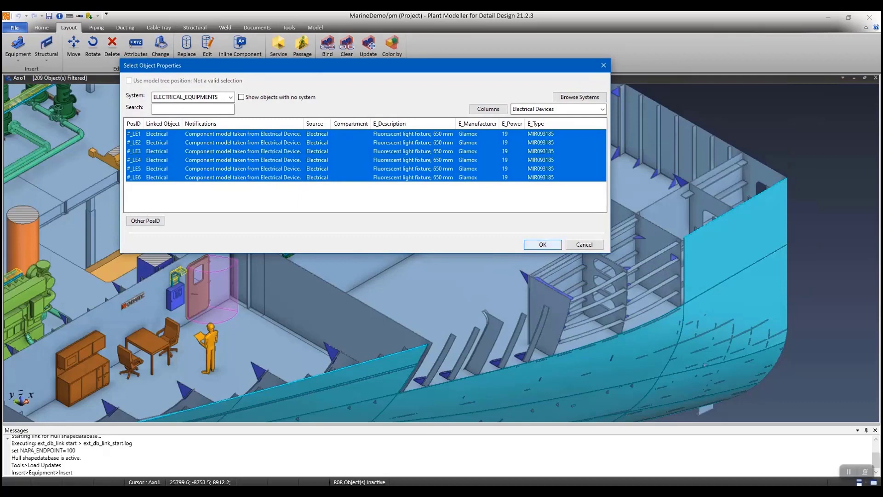
click(543, 244)
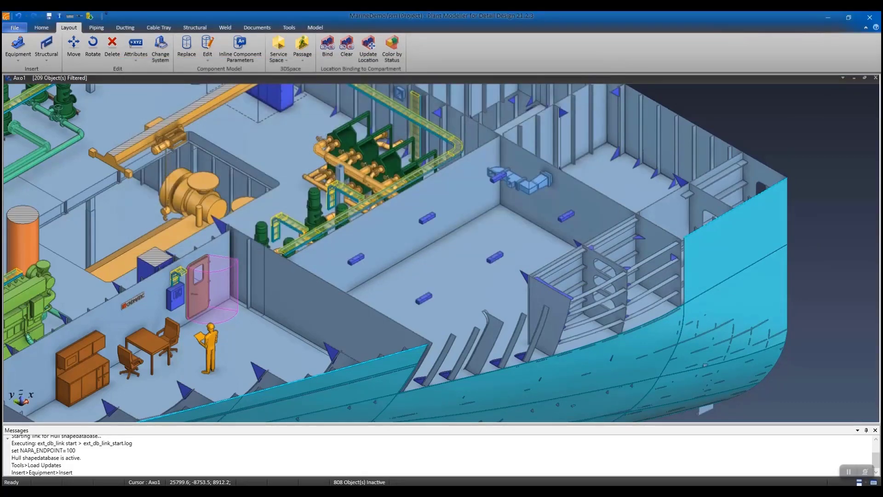
Query light fixture #_LE5 in the 3D model and examine its electrical integration attributes, including description and manufacturer
scroll(408, 256, up, 2)
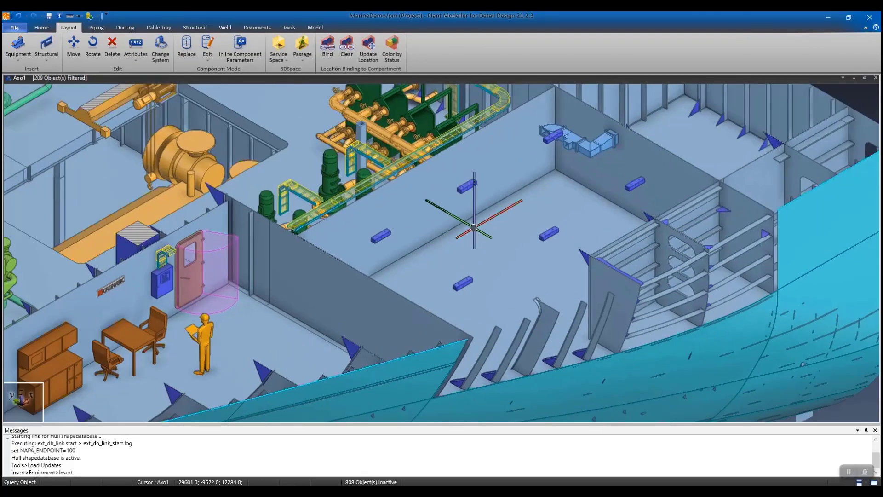
scroll(473, 223, up, 2)
scroll(438, 235, up, 2)
scroll(430, 233, up, 2)
click(429, 233)
click(430, 232)
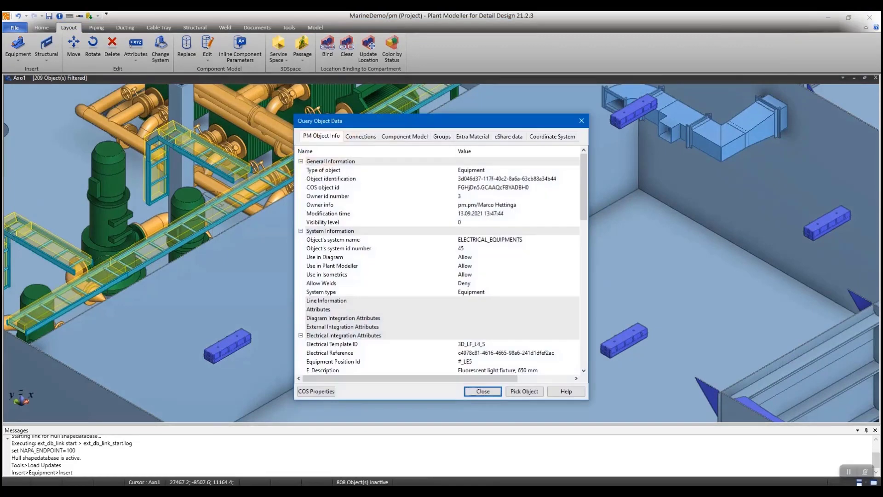
scroll(439, 262, down, 3)
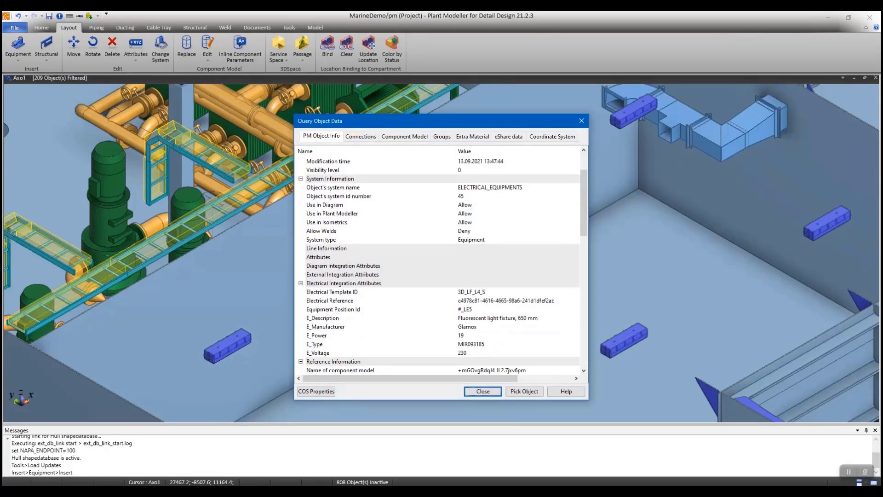
click(344, 257)
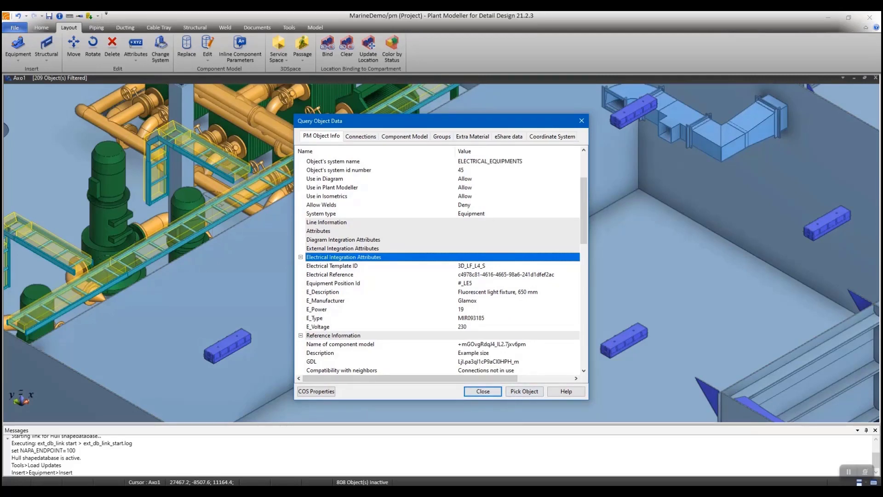
click(323, 292)
click(326, 301)
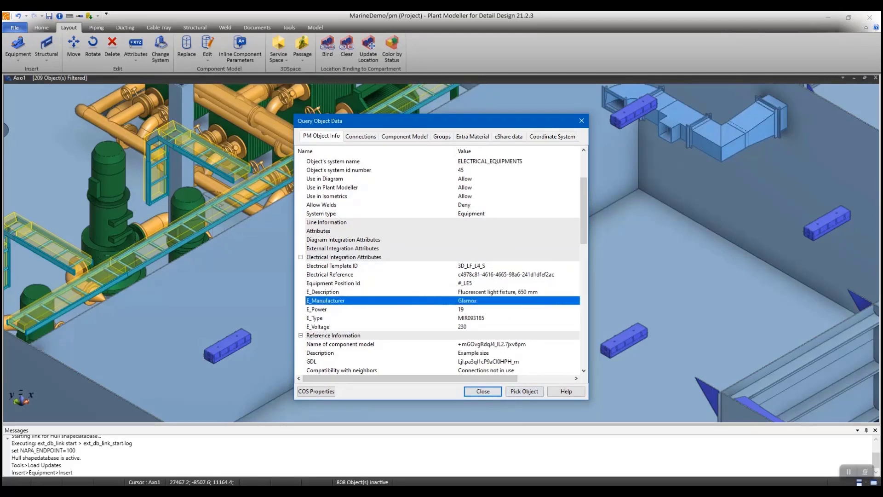
key(Escape)
middle_drag(434, 233, 438, 259)
scroll(438, 260, down, 3)
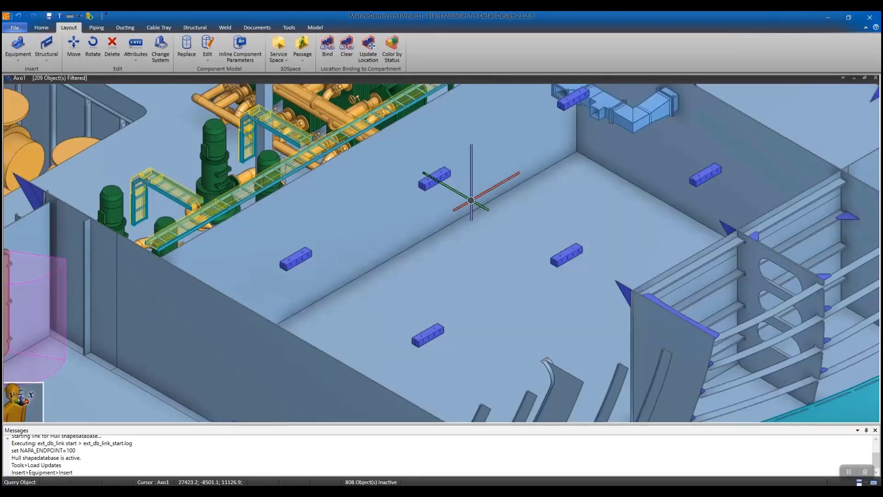
scroll(441, 216, up, 3)
key(Escape)
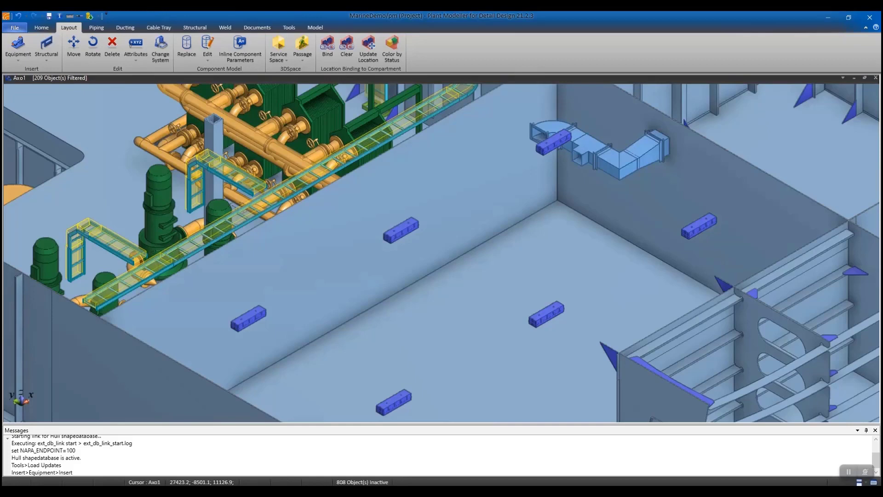
Move light fixture #_LE5 about 790 mm in the positive Y direction, toward the cable tray
click(74, 45)
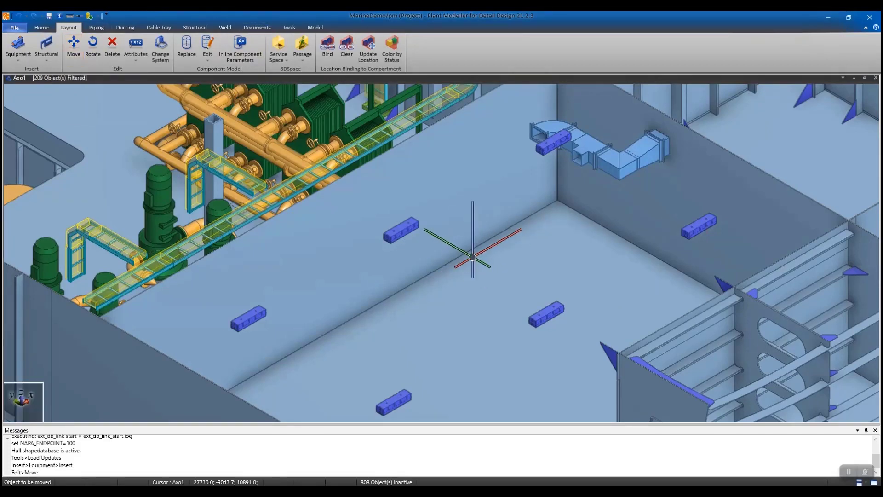
key(r)
click(441, 253)
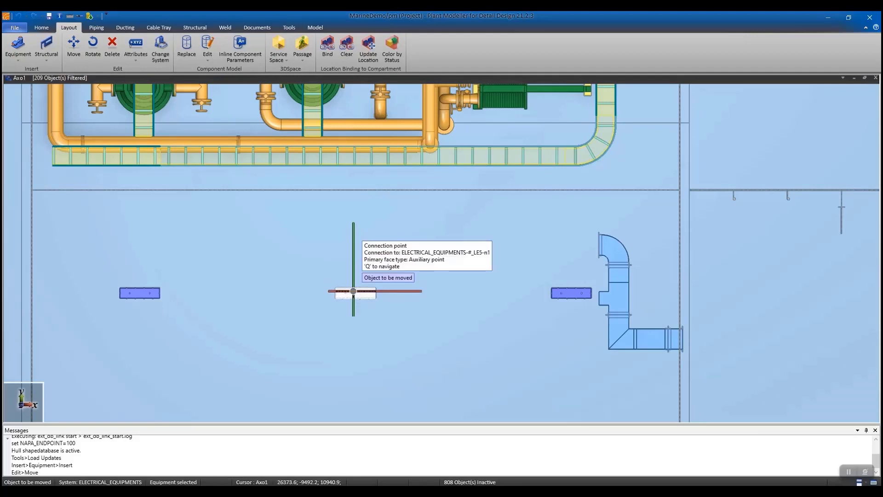
click(353, 294)
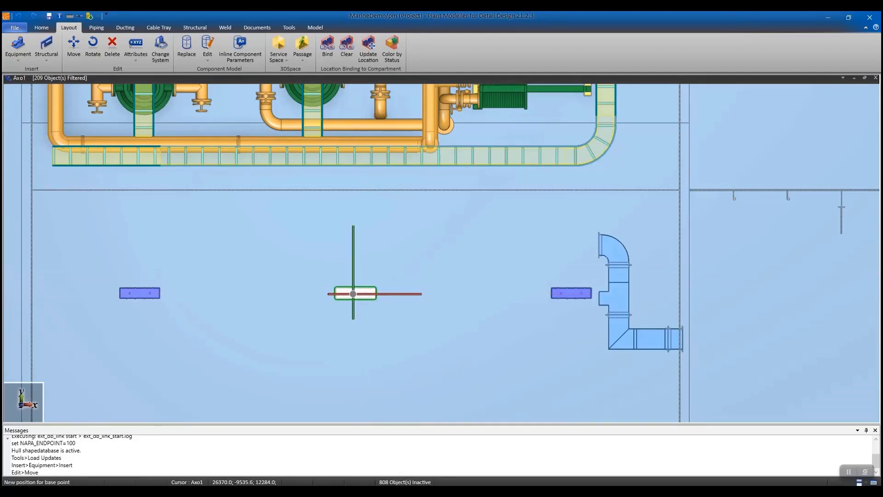
click(355, 239)
key(Escape)
middle_drag(370, 299, 441, 253)
key(Escape)
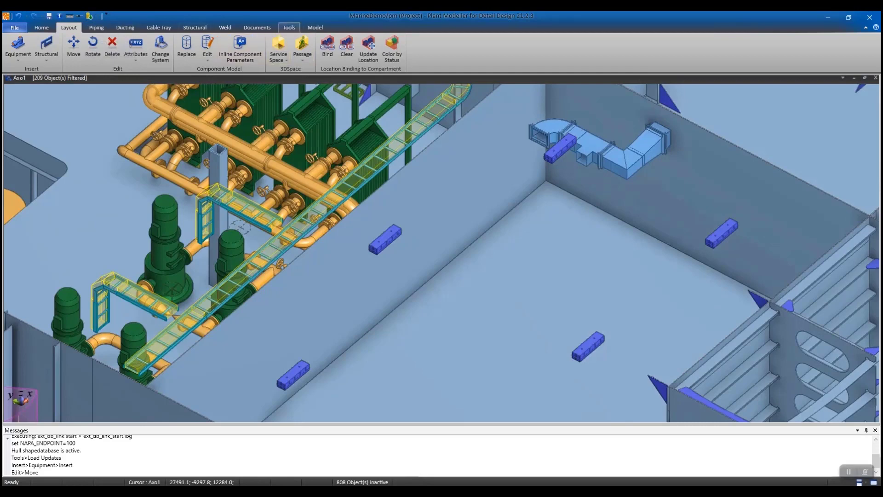
Compare the model objects with the Electrical source and resolve the location difference of fixture #_LE5 in ELECTRICAL_EQUIPMENTS
click(288, 28)
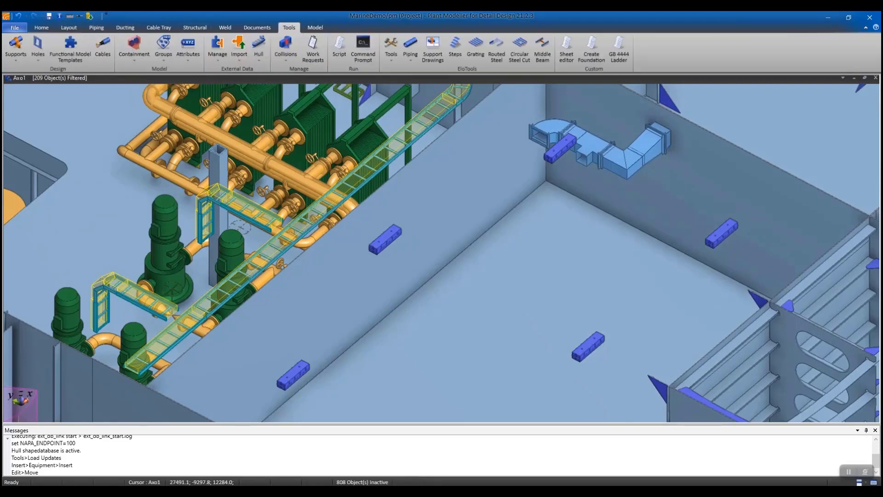
click(217, 51)
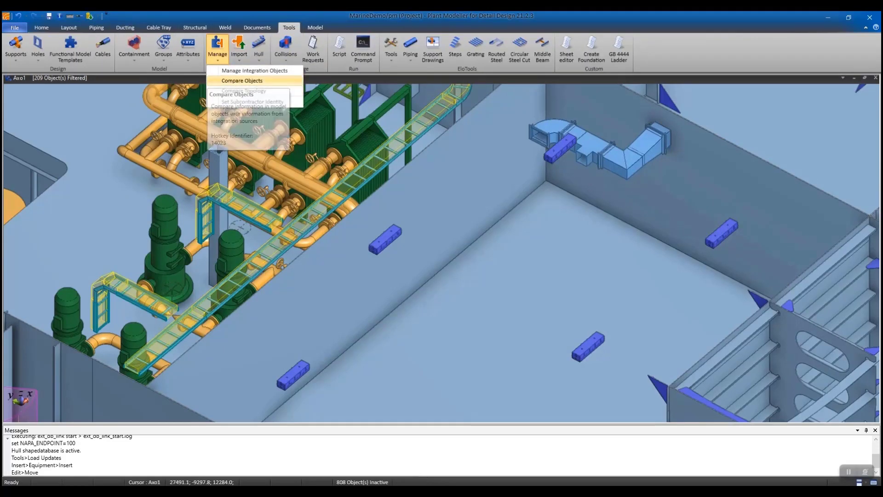
click(239, 80)
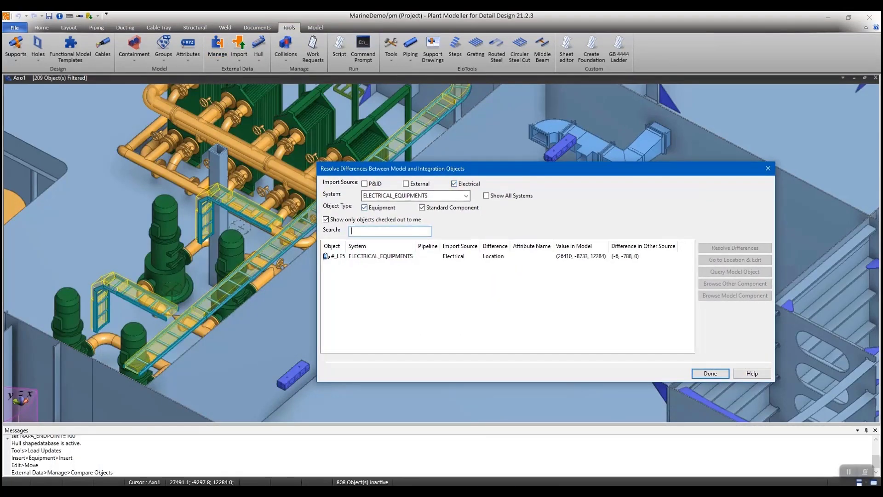
click(404, 256)
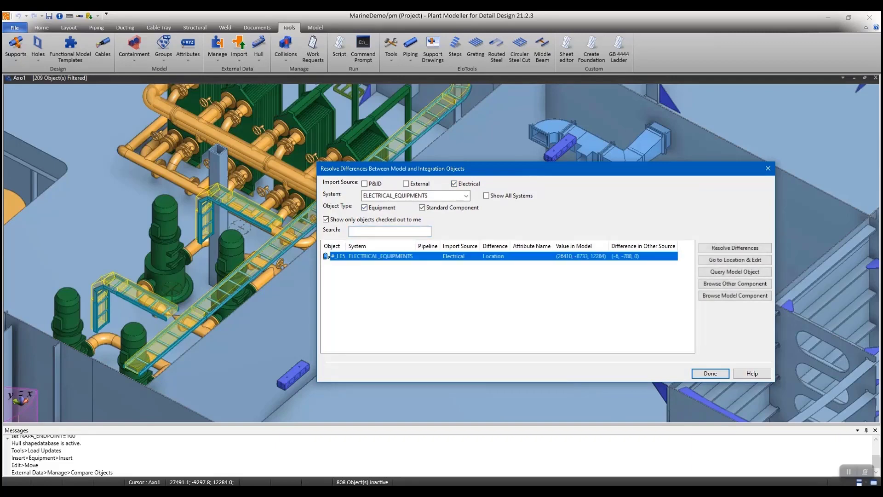
drag(506, 169, 76, 220)
click(305, 300)
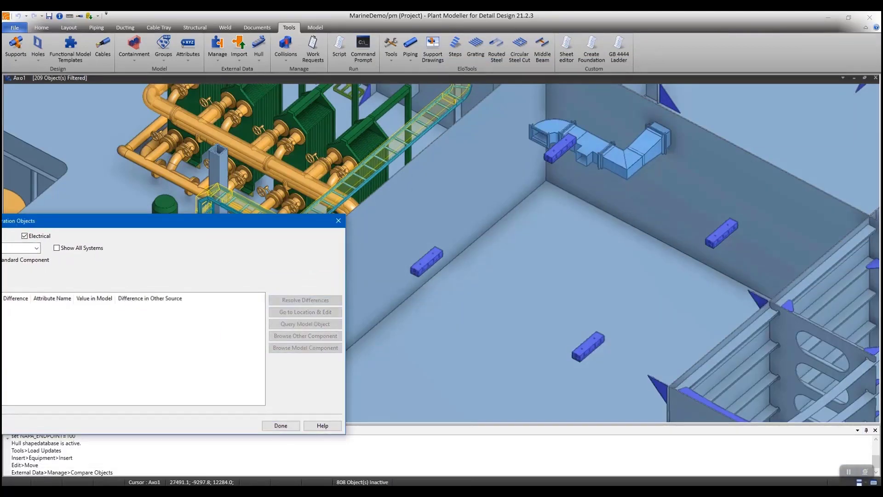
drag(220, 221, 436, 207)
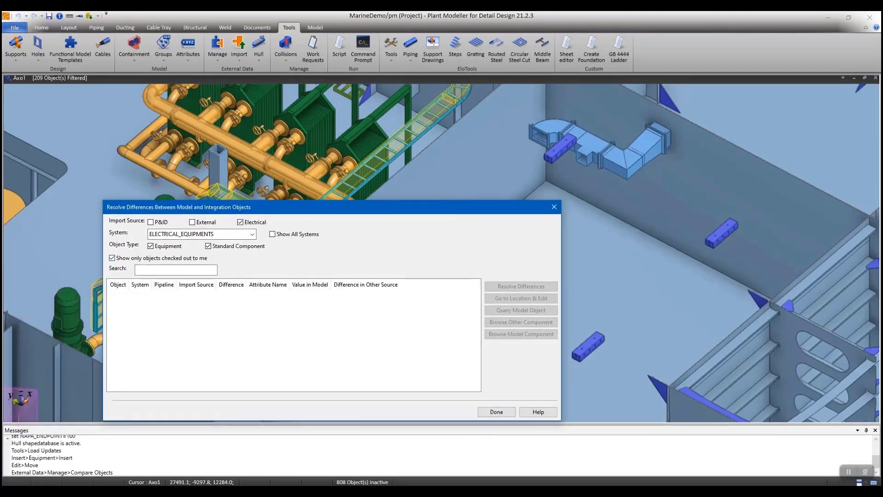
click(496, 411)
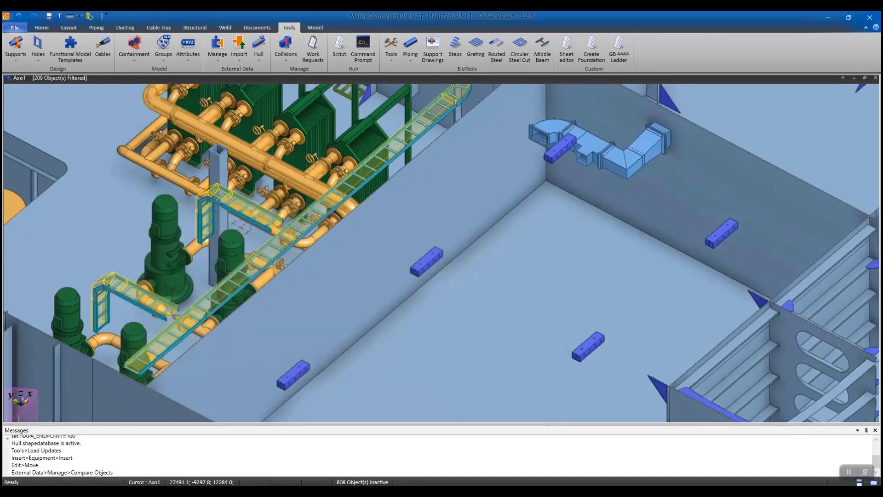
In CADMATIC Electrical, convert the three LED fixtures in the row below HE1 to product model MIRS67-1200 (M) LED 4000 HF TW PC 840 M20
scroll(441, 254, down, 3)
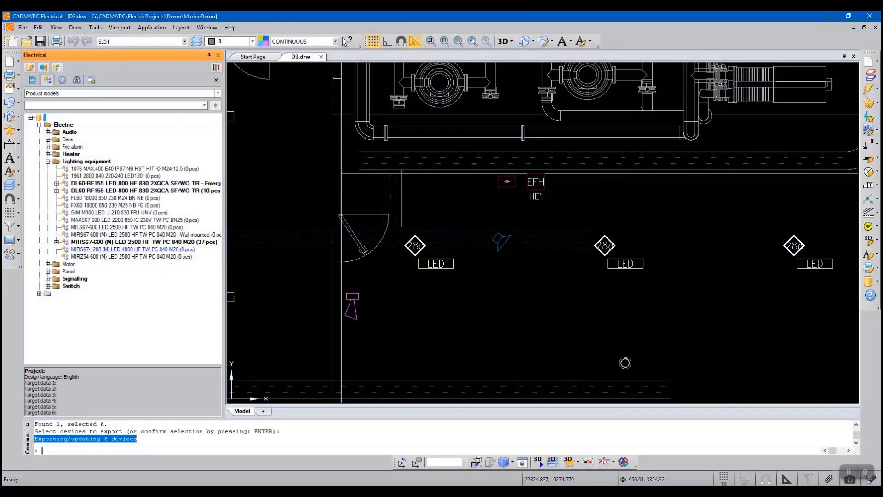
right_click(162, 252)
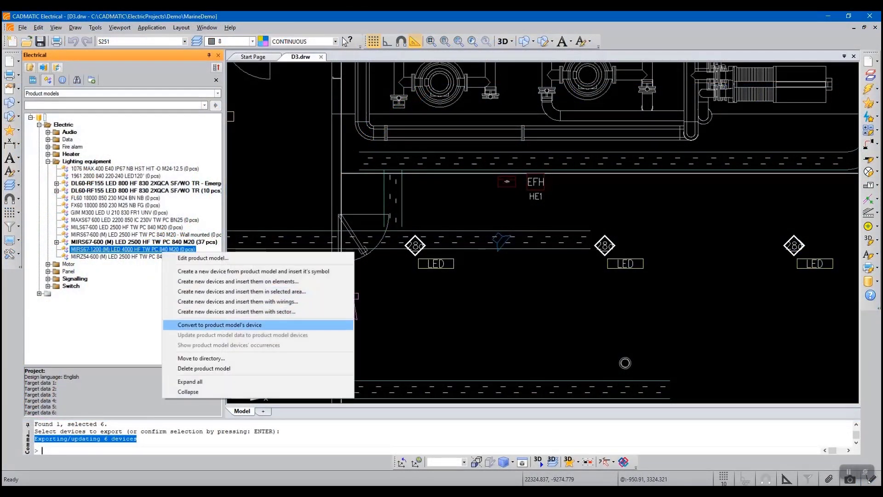
click(220, 325)
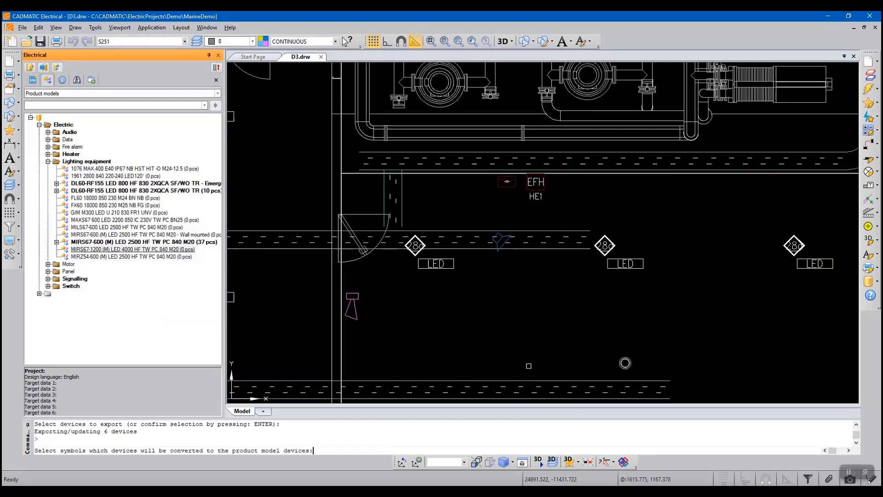
click(454, 265)
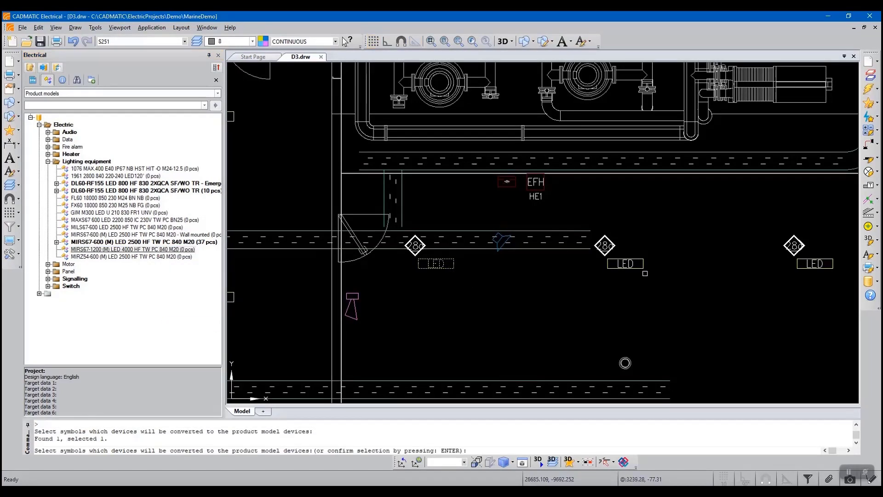
click(642, 267)
click(825, 269)
key(Return)
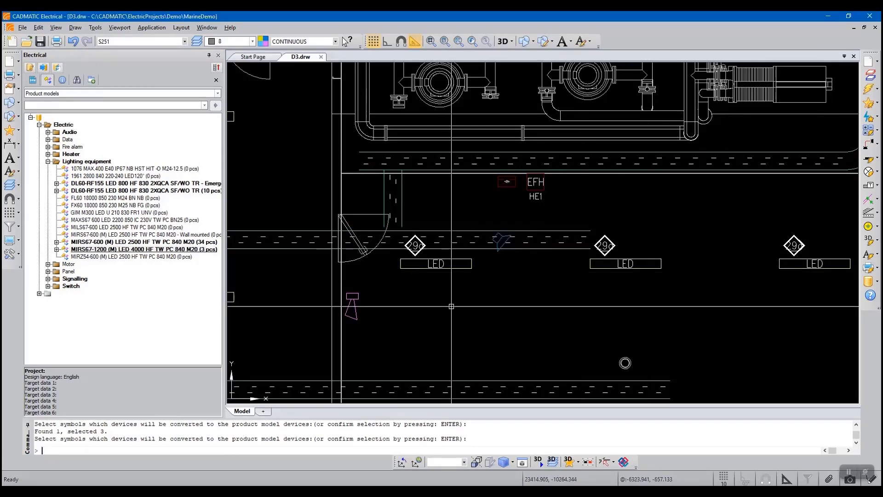
Export the six LED fixtures in the two rows below HE1 to the 3D model, selecting the devices from the active drawing
scroll(487, 279, down, 2)
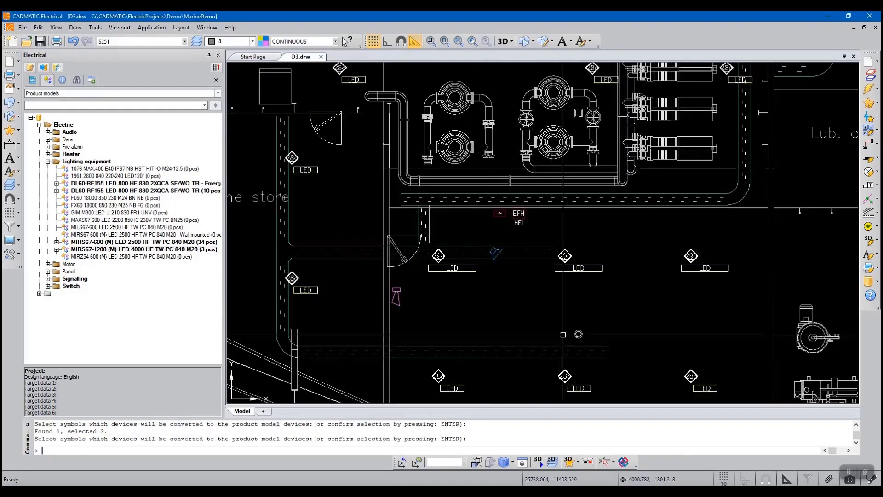
key(Return)
click(181, 28)
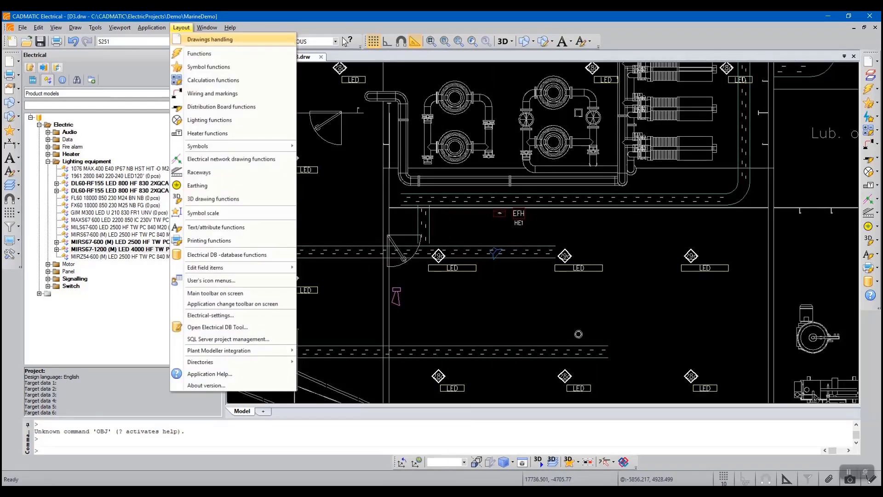
mouse_move(230, 350)
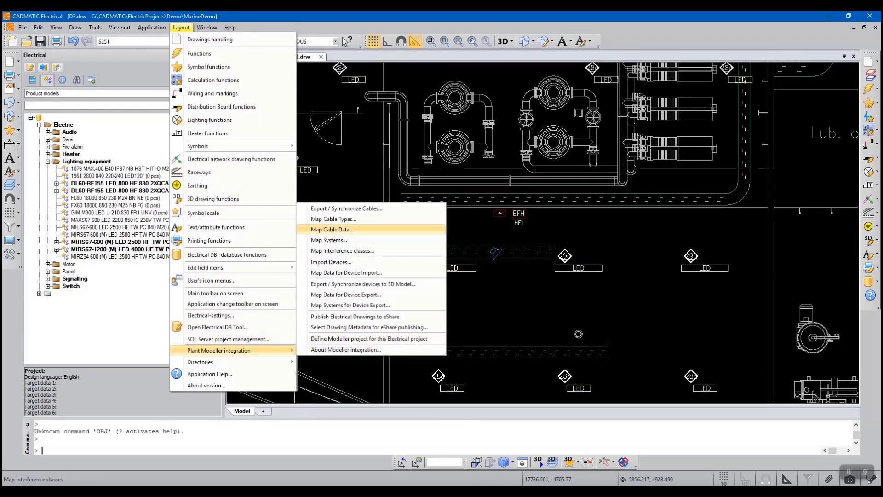
click(359, 284)
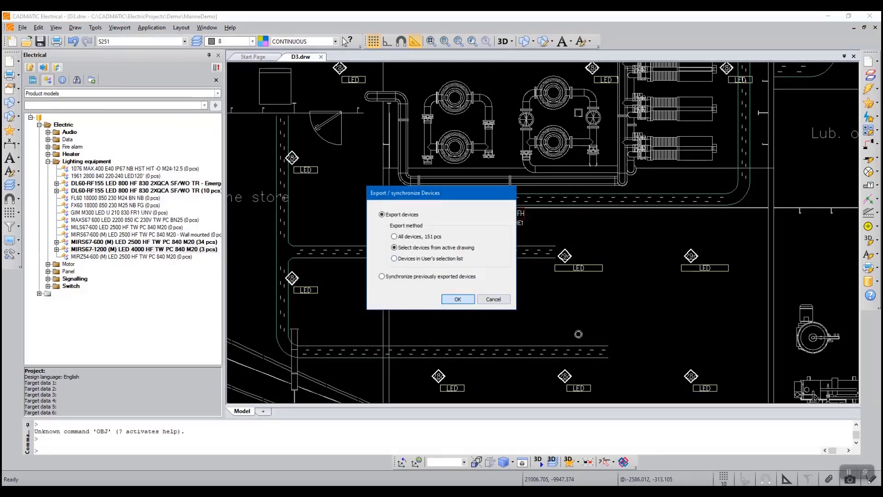
key(Return)
click(741, 269)
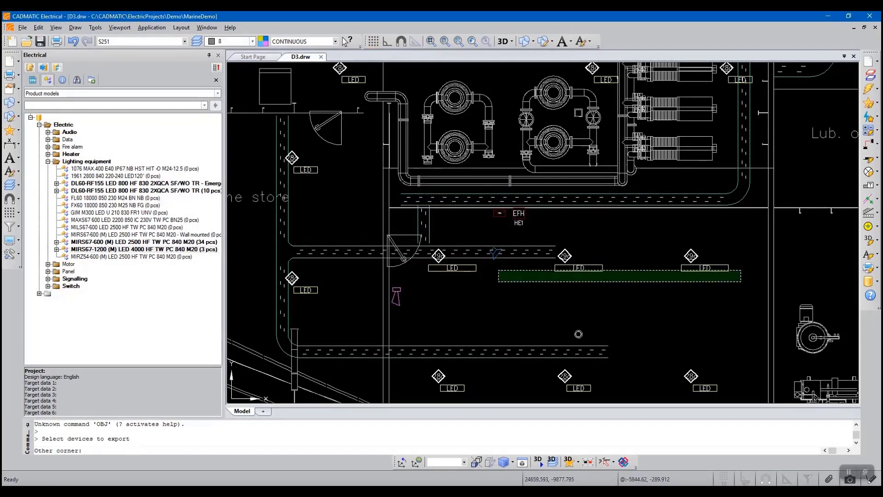
click(448, 285)
click(734, 388)
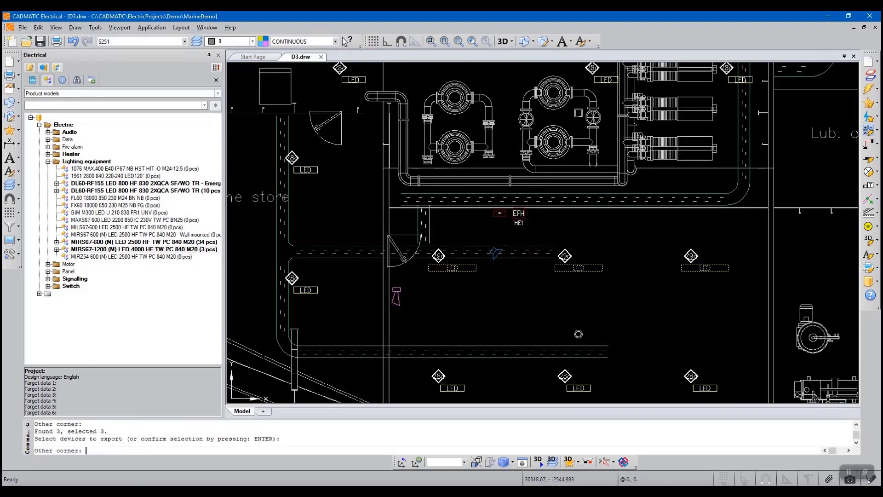
click(434, 390)
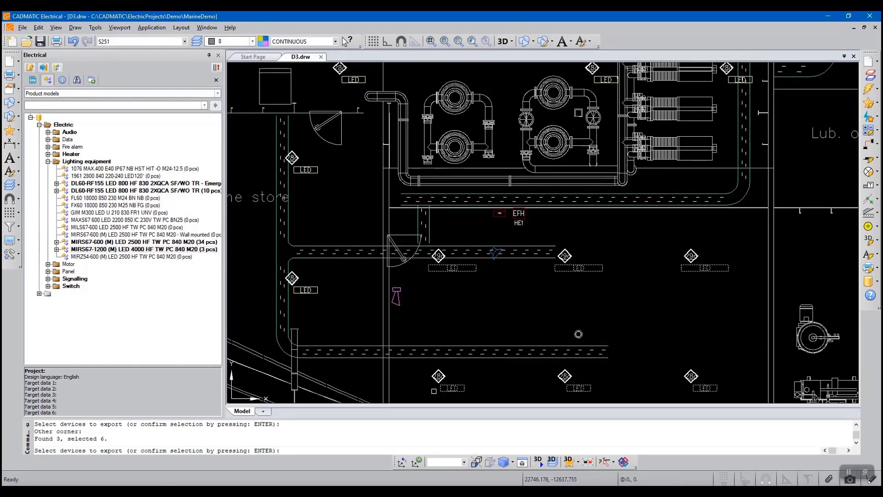
key(Return)
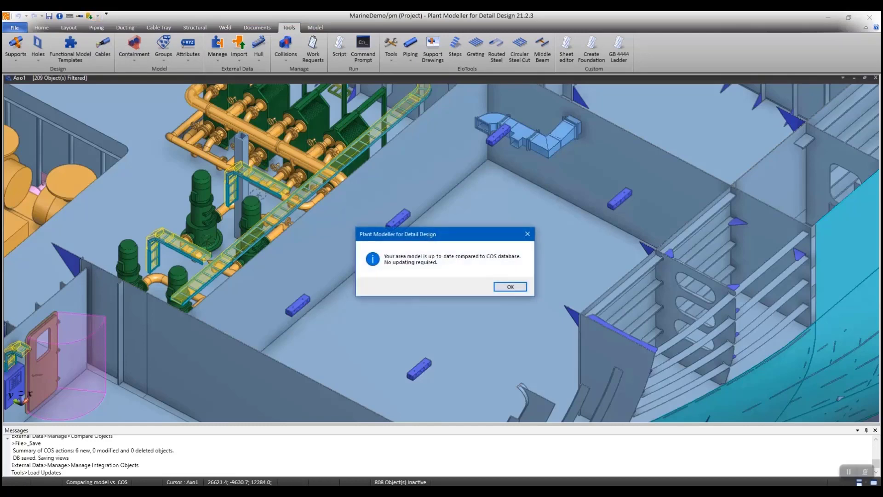
In Plant Modeller, finish the check for model updates and compare the model objects with the integration objects
key(Return)
click(217, 48)
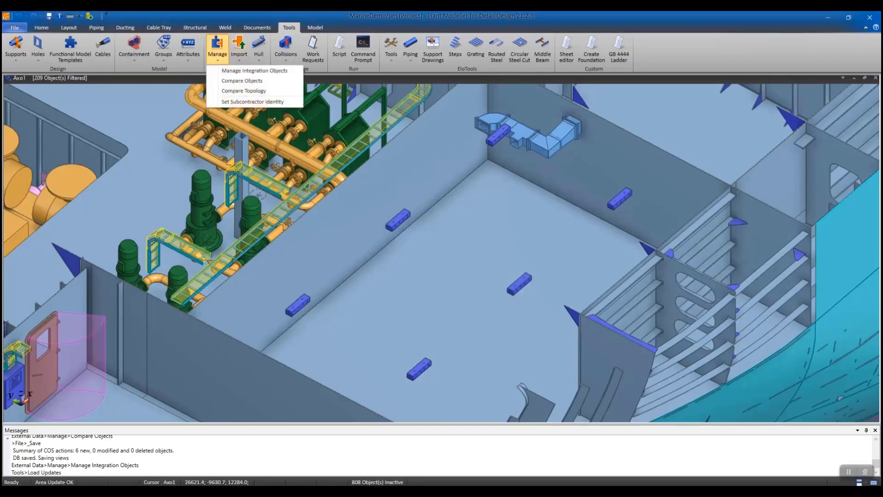
click(242, 81)
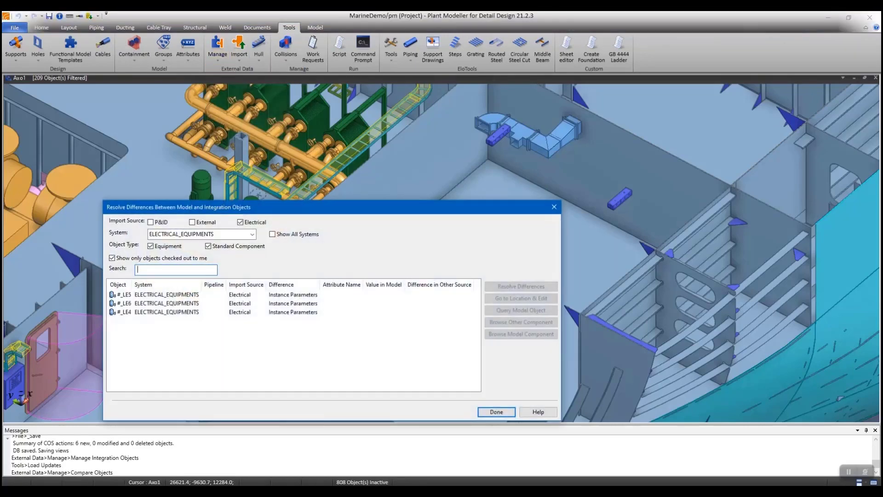
Resolve the instance parameter differences of fixtures #_LE4, #_LE5 and #_LE6 in ELECTRICAL_EQUIPMENTS and close the comparison
drag(294, 207, 667, 228)
click(613, 316)
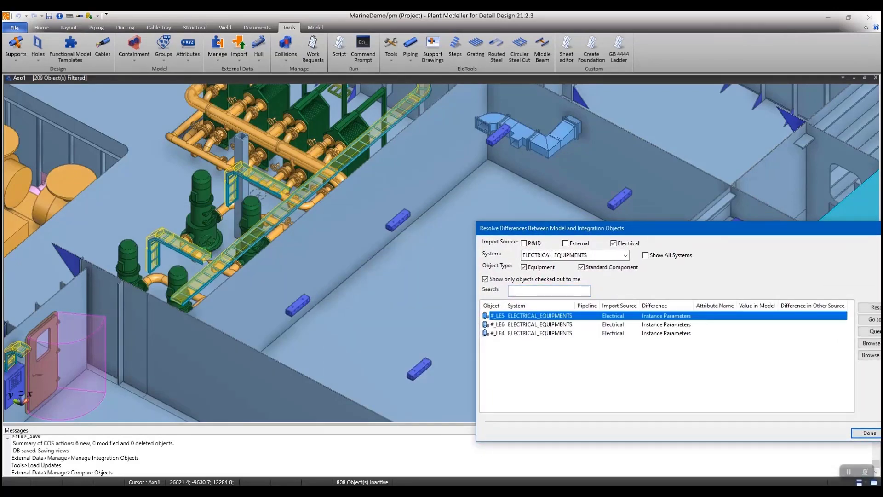
click(612, 324)
click(613, 333)
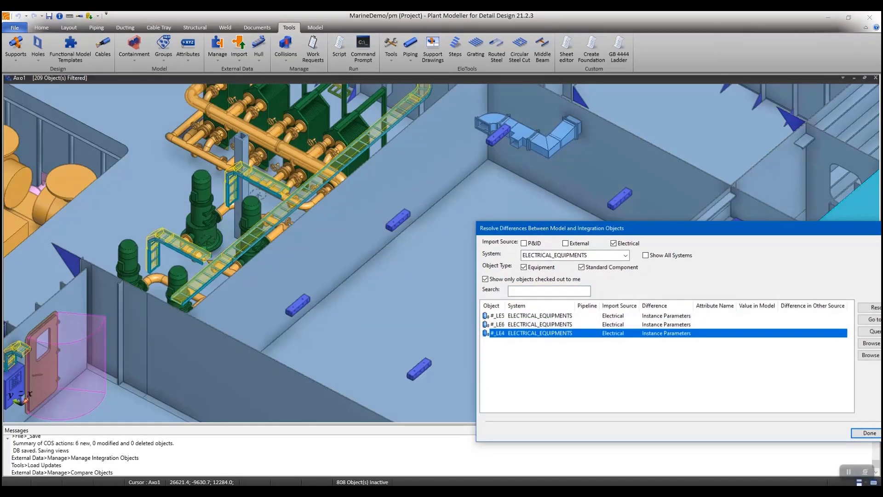
key(shift+Up)
key(shift+Up)
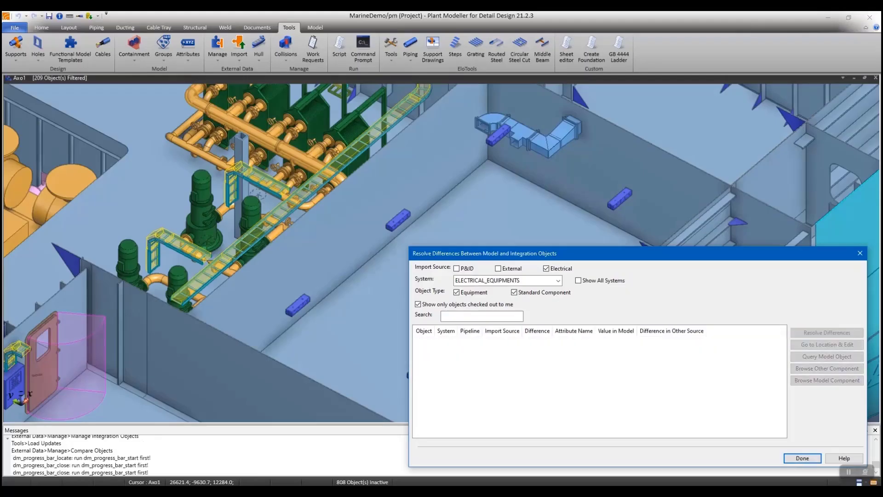
click(802, 458)
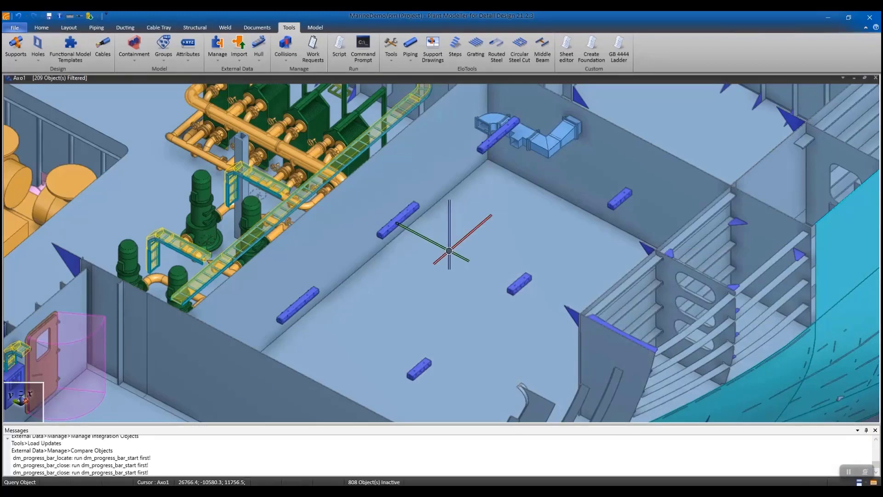
scroll(442, 242, down, 1)
scroll(428, 244, up, 1)
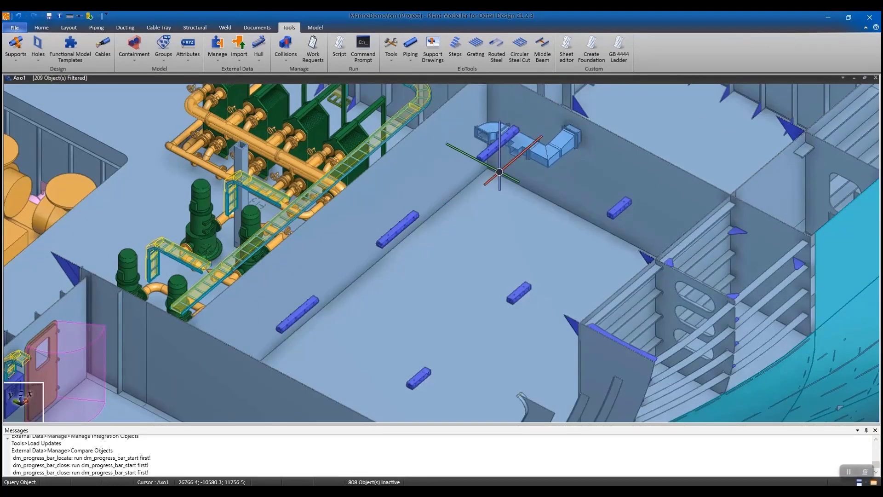
scroll(436, 247, down, 2)
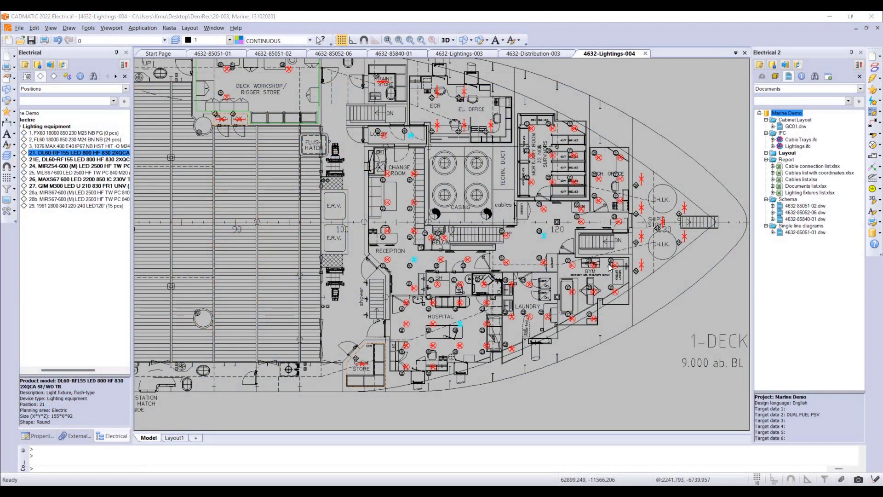
click(393, 54)
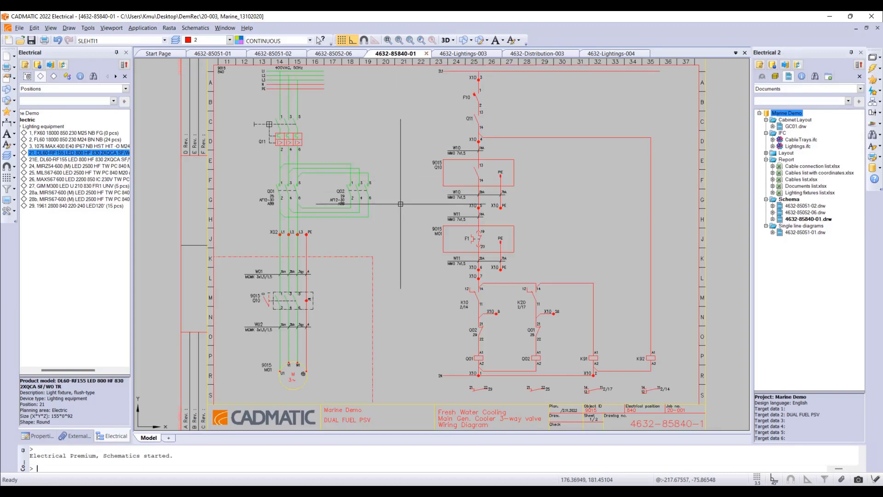
Show motor protection switch Q11 in the project tree and delete its three-pole symbol from the drawing
right_click(288, 133)
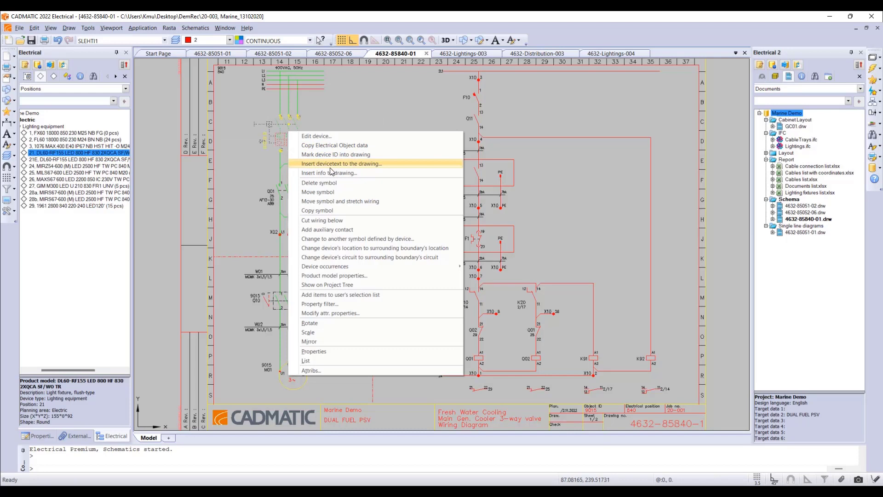
click(333, 284)
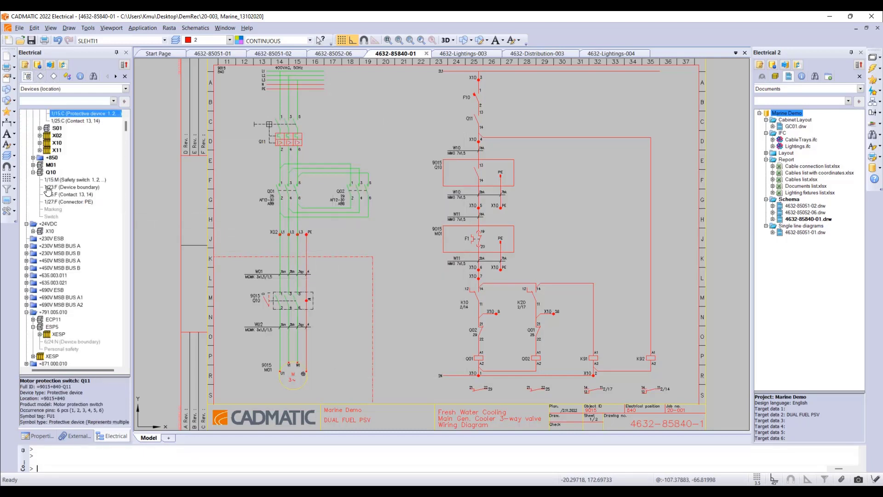
scroll(52, 200, up, 4)
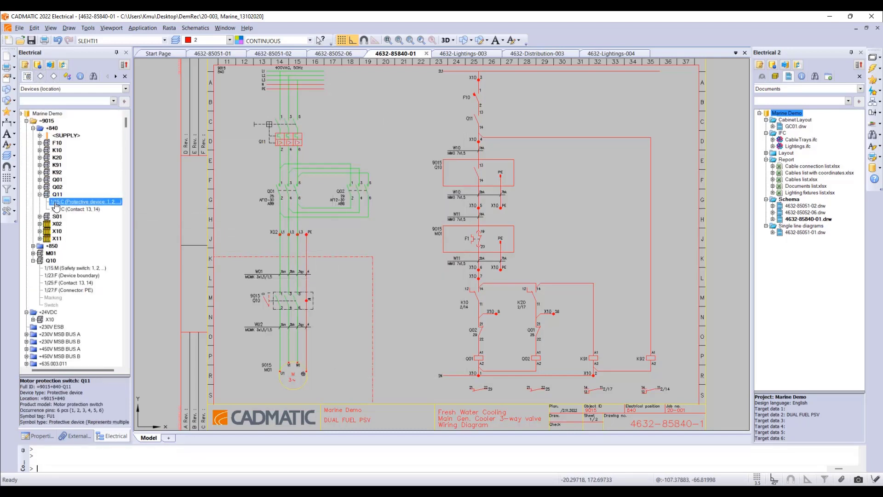
right_click(289, 133)
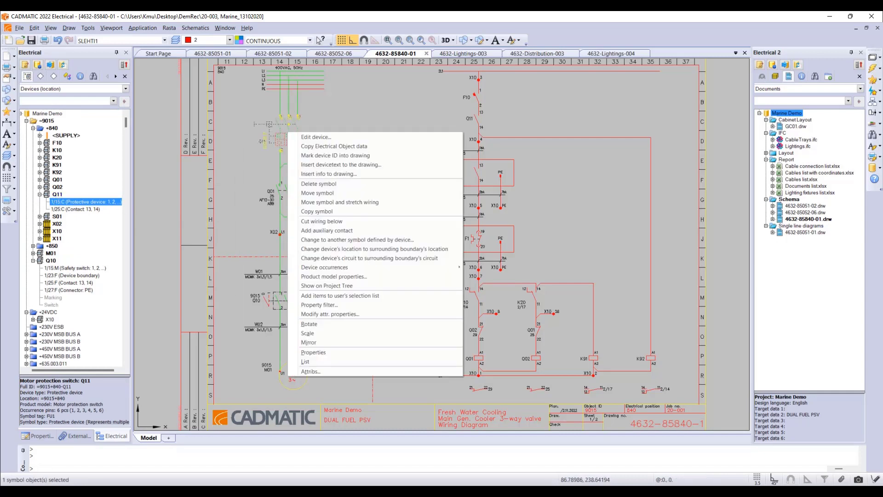
click(368, 184)
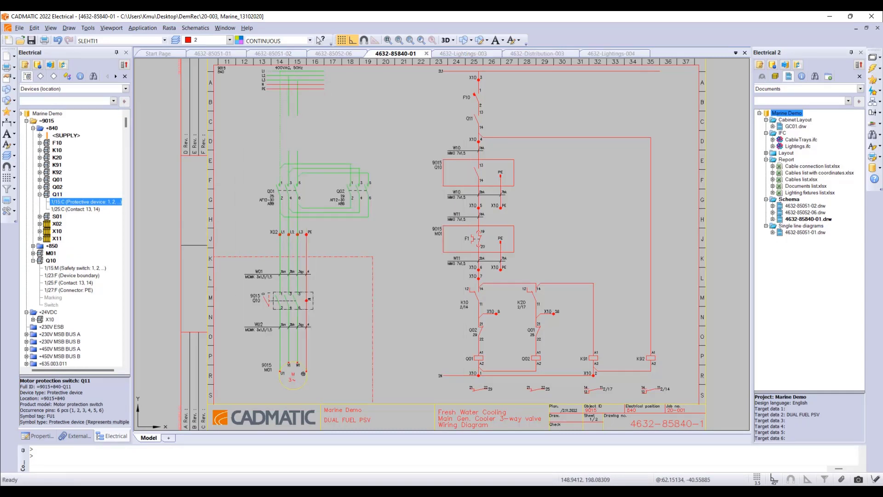
Insert an occurrence of device Q11 with the SPEK013 symbol onto the three phase wires above contactor Q01
right_click(62, 195)
click(116, 229)
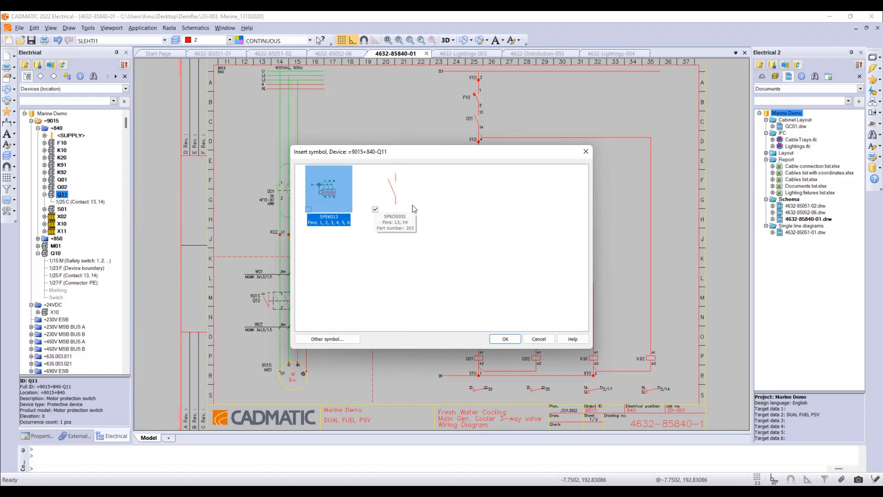
click(506, 339)
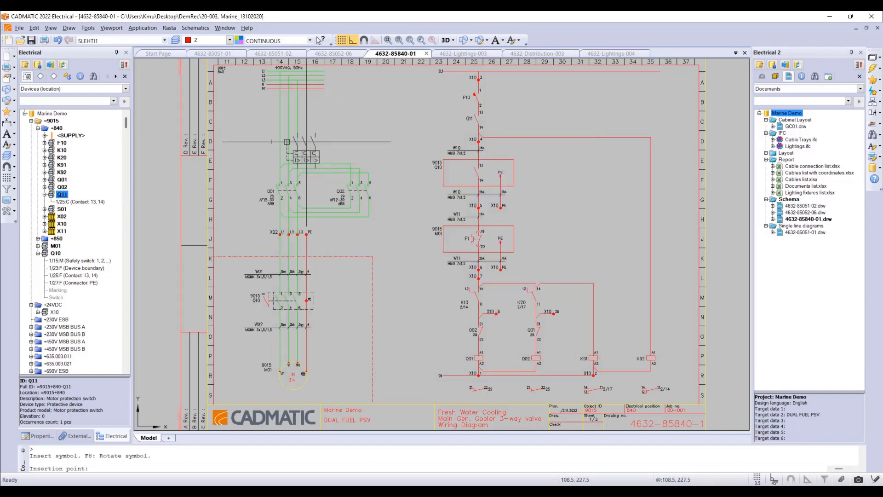
click(269, 120)
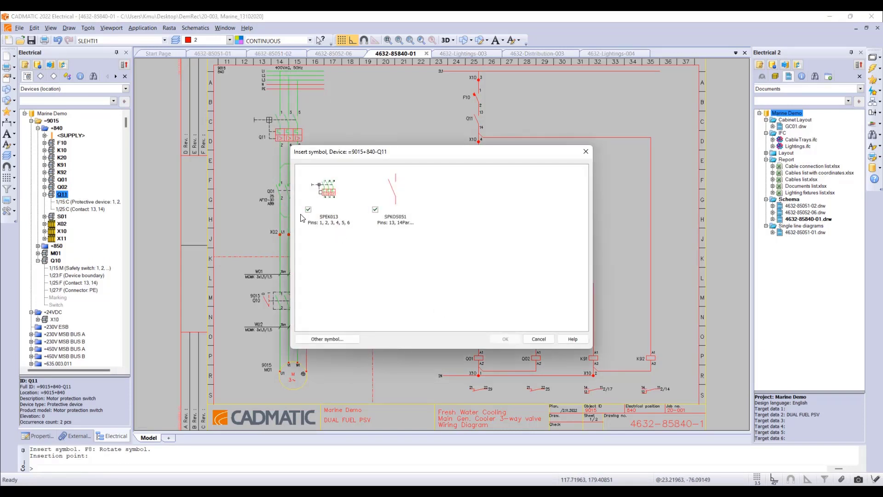
click(537, 339)
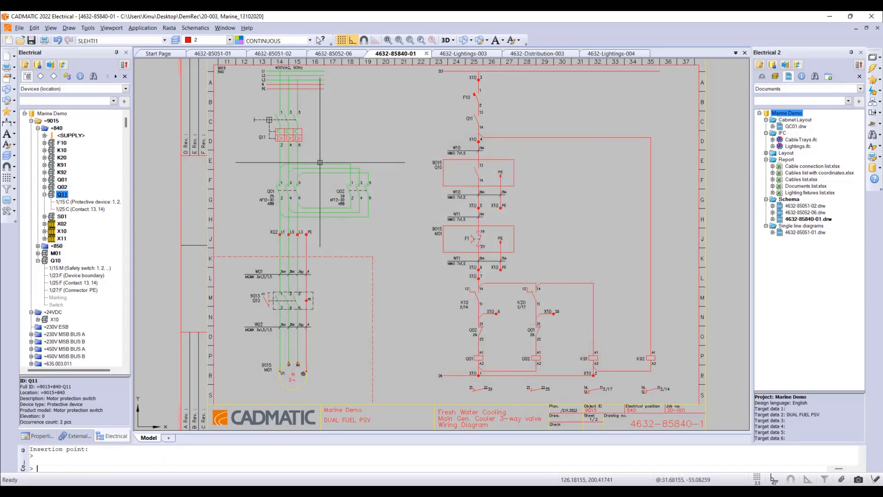
Examine the product model properties of motor protection switch Q11, including its symbols and pins
click(293, 131)
right_click(293, 131)
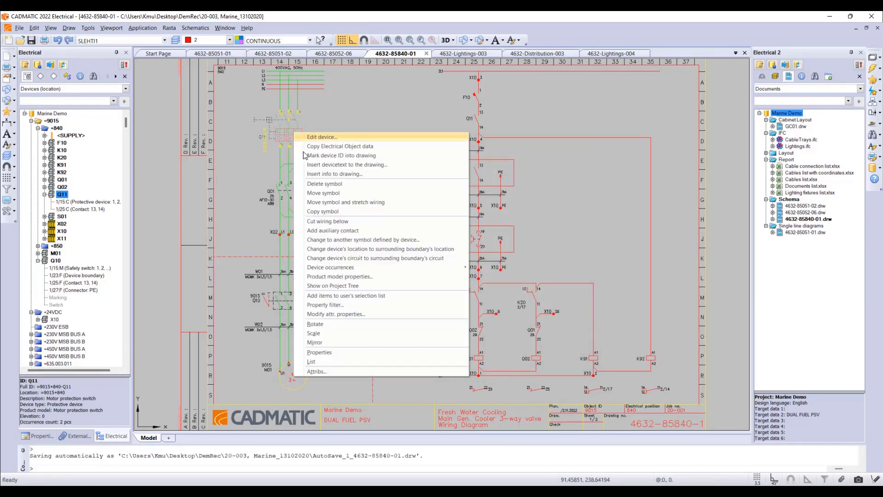
click(361, 277)
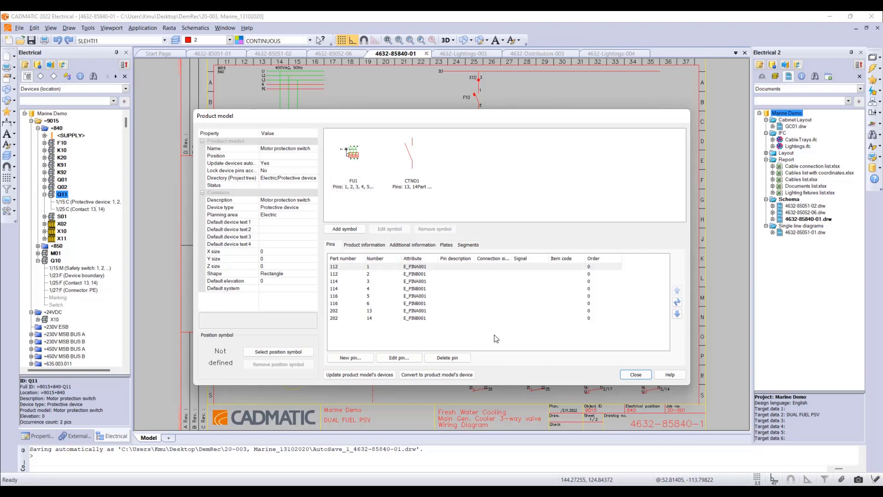
click(641, 376)
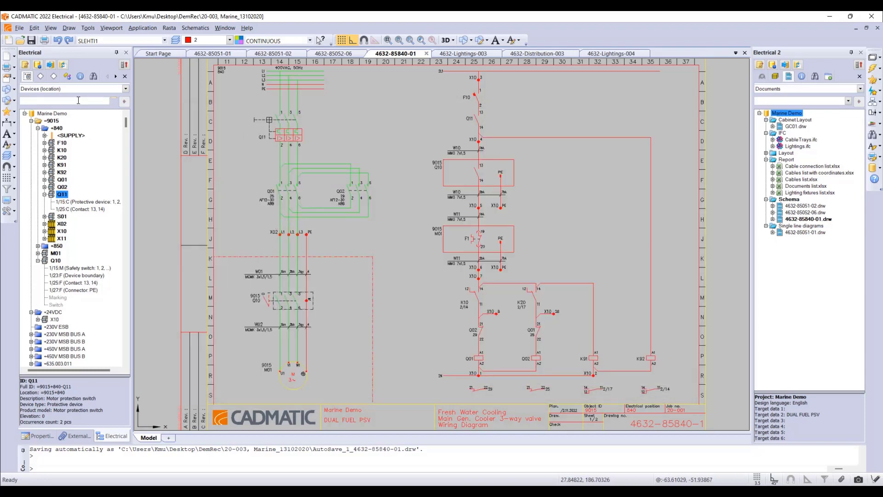
Examine the Contactor AF-12 ABB product model, including its devices, pins, product information and additional information
click(67, 76)
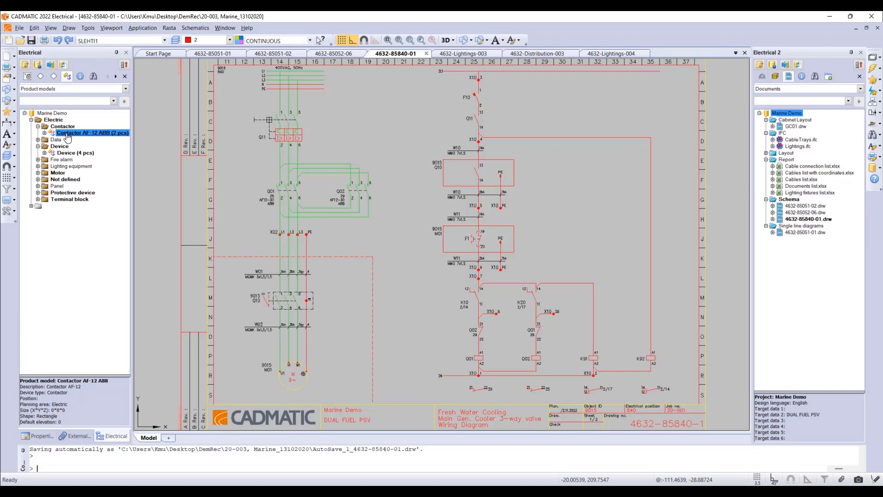
click(45, 133)
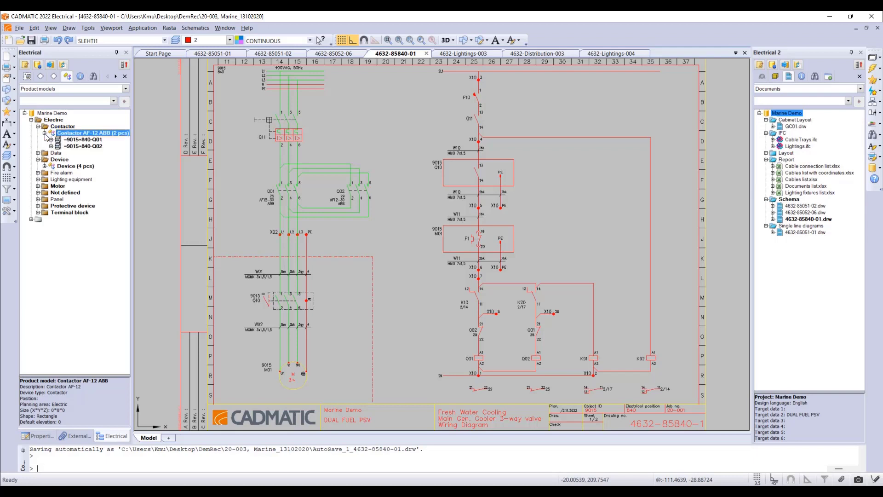
right_click(83, 136)
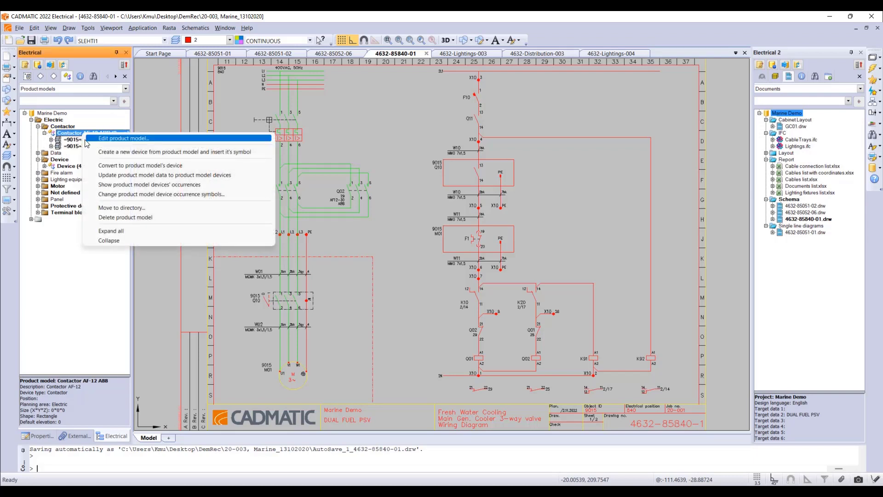
click(159, 144)
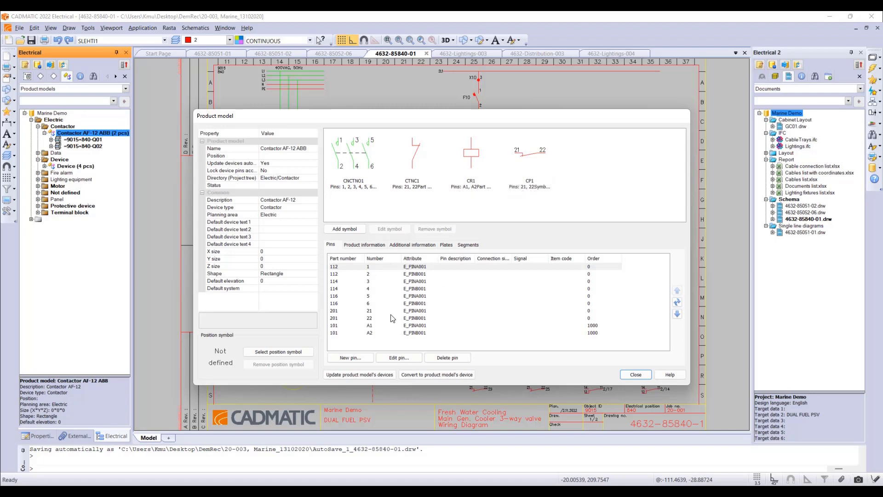
click(412, 244)
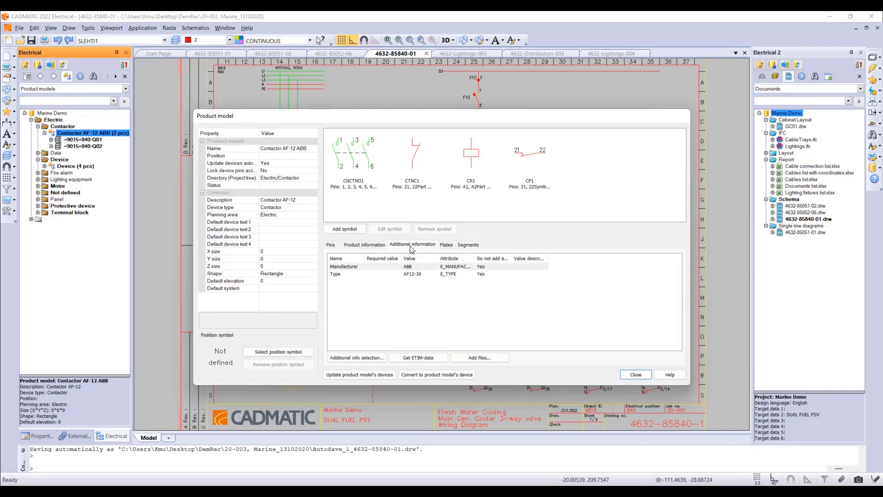
click(364, 244)
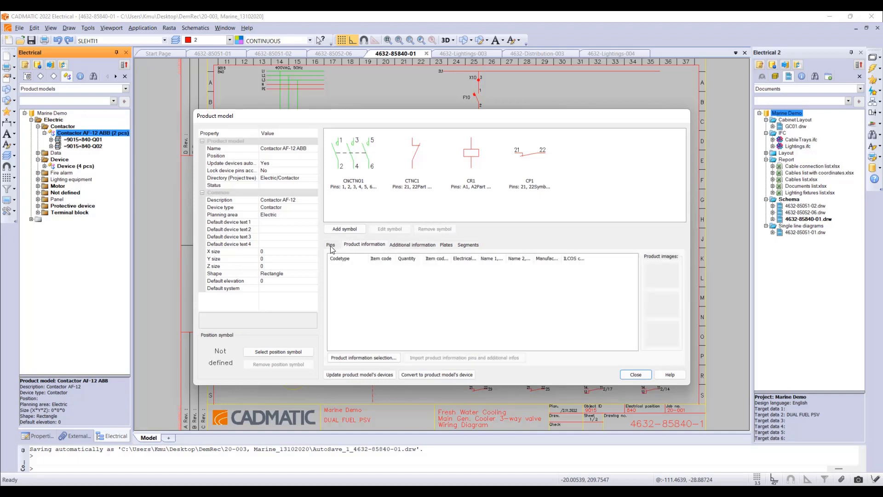
click(330, 245)
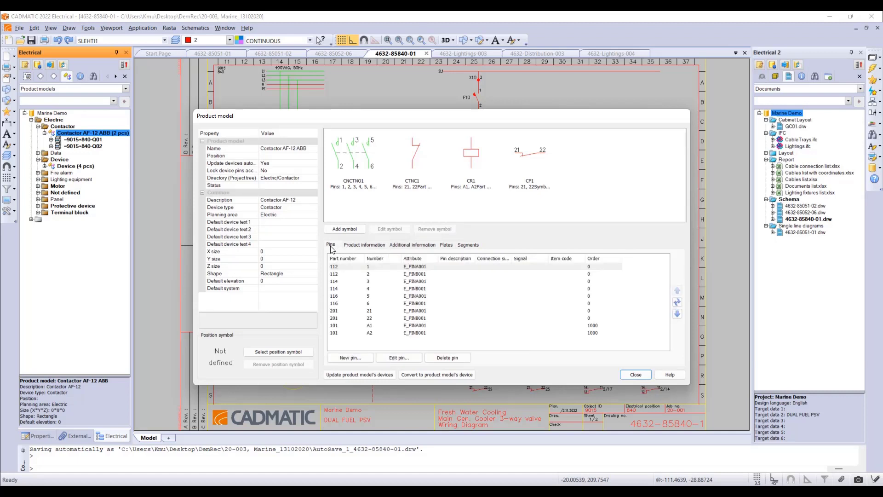
click(628, 374)
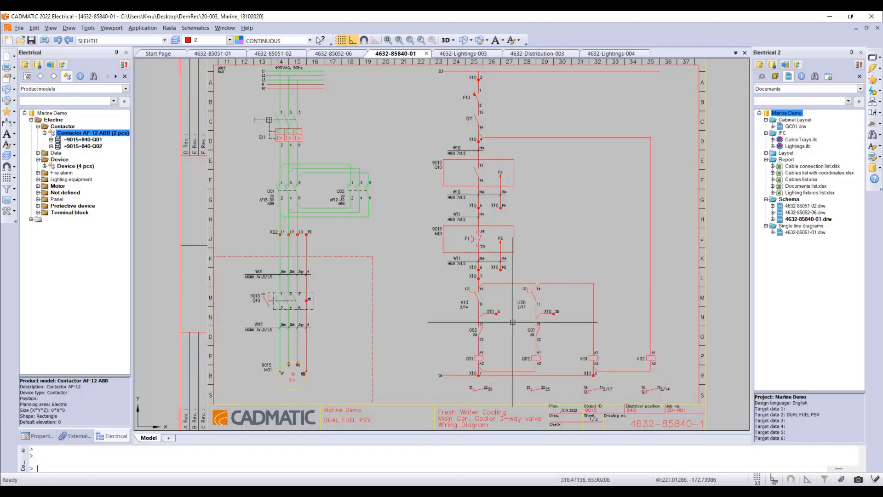
Create a new device from the Contactor AF-12 ABB product model, placing its SPKON_3_000 symbol above Q02 with contactor ID Q03
right_click(102, 134)
click(143, 152)
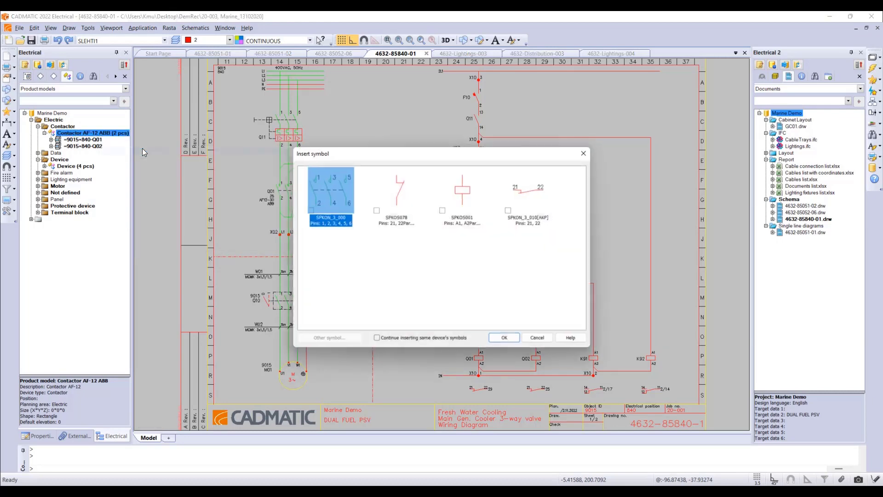
click(505, 338)
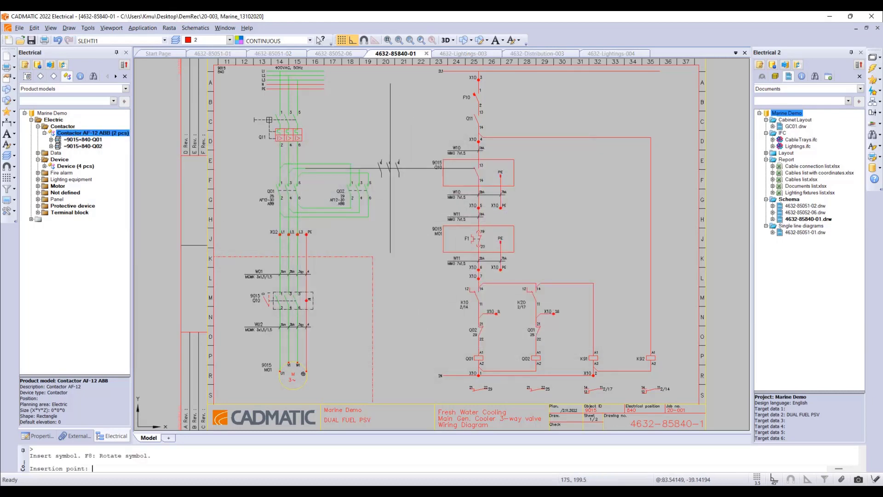
click(366, 139)
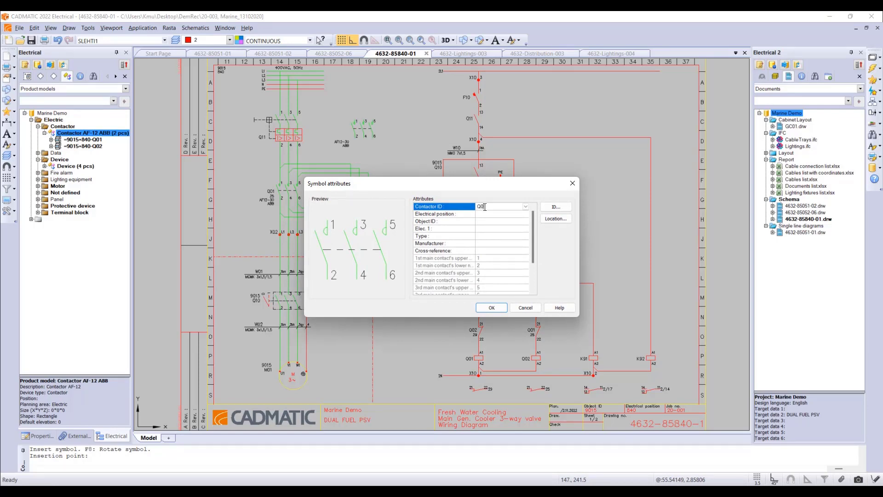
click(491, 308)
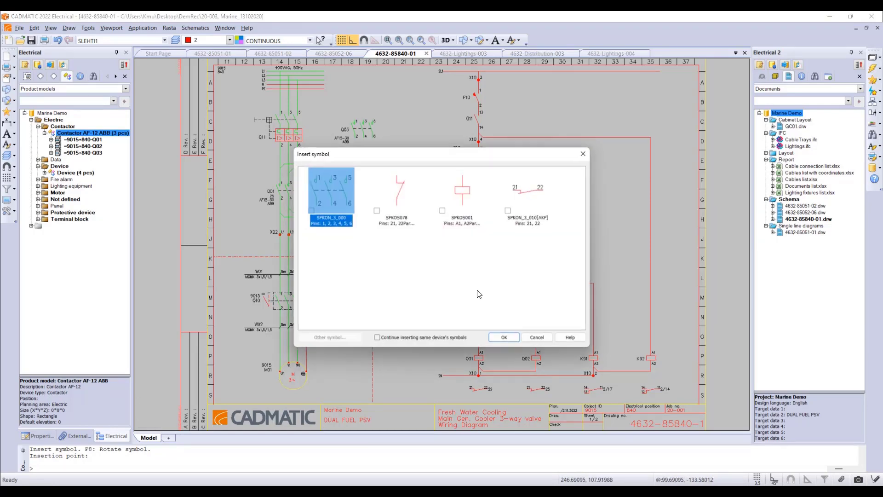
Place two more AF-12 contactors with the same symbol, Q04 above Q03 and Q05 to the right of them
click(505, 339)
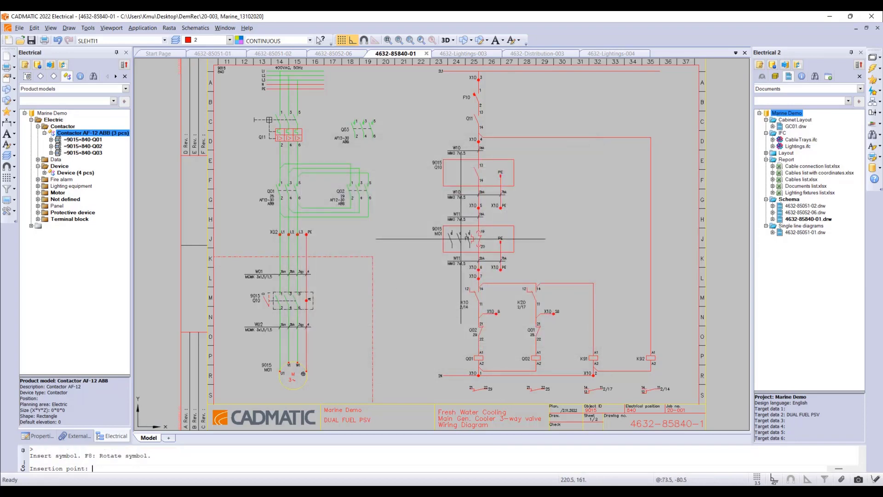
click(364, 97)
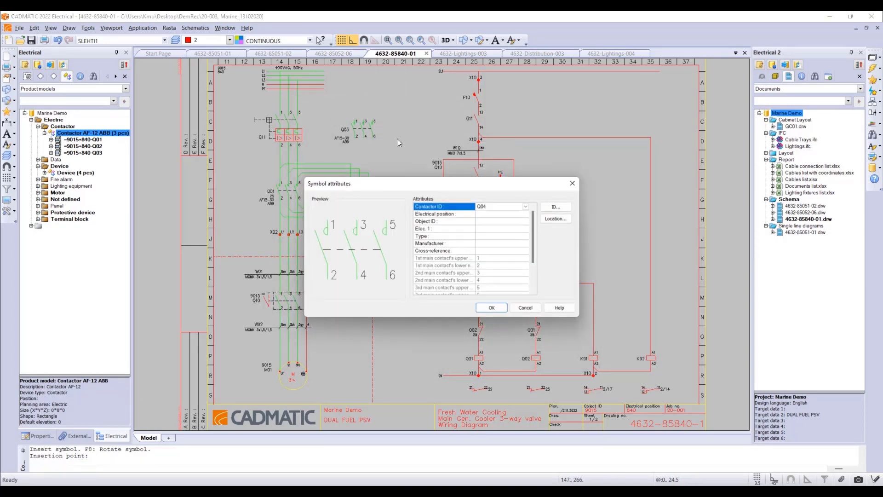
click(491, 307)
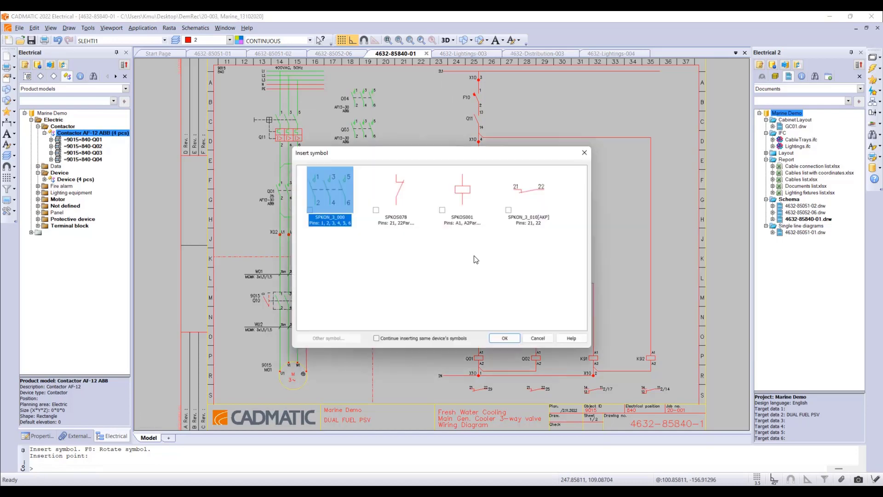
click(503, 340)
click(419, 119)
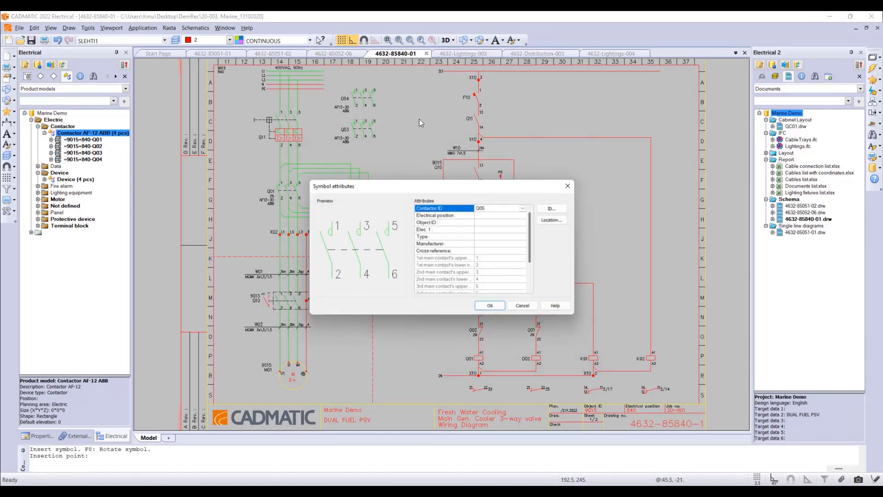
click(491, 308)
key(Escape)
Check which symbols of contactor Q04 are available for inserting another occurrence of the device
click(51, 159)
click(83, 159)
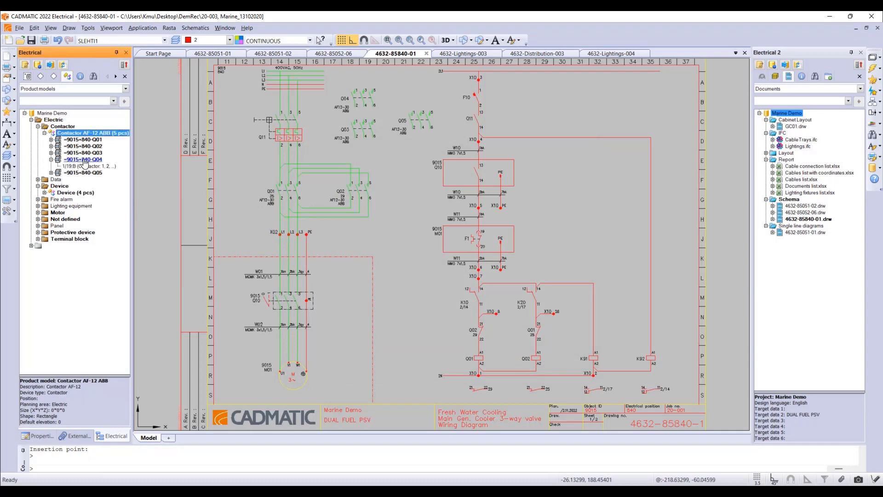
right_click(85, 160)
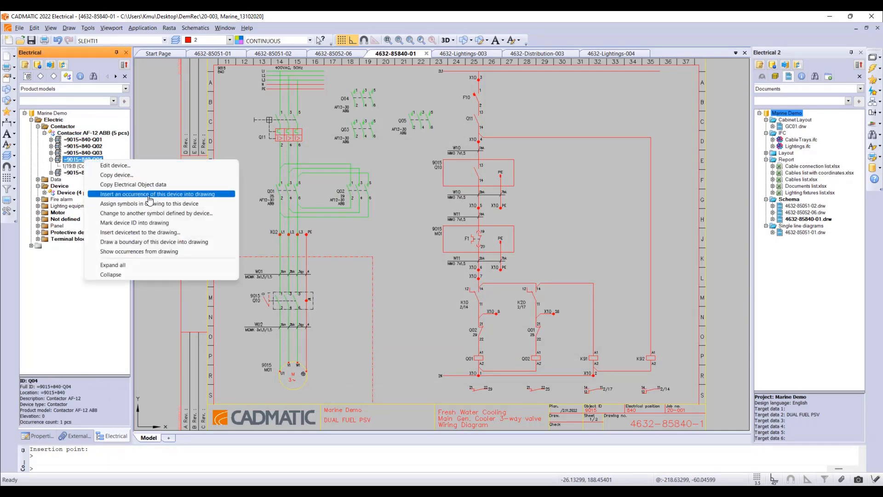
click(148, 194)
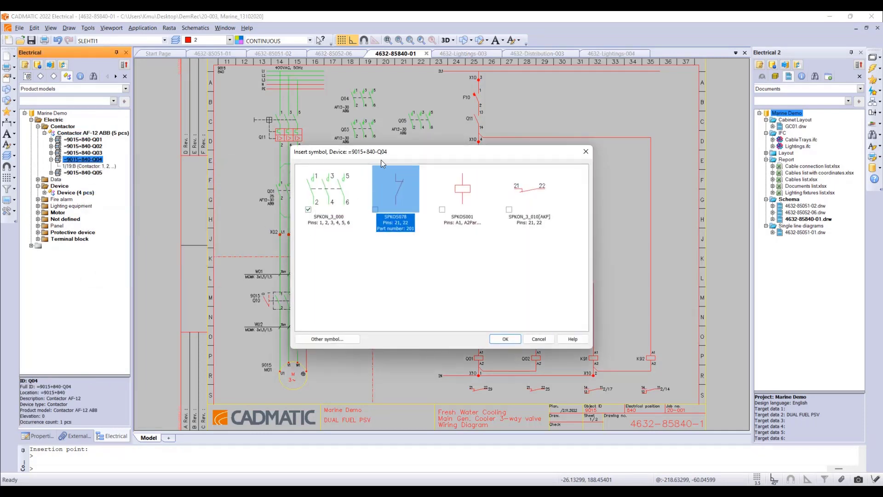
key(Escape)
Delete contactors Q03, Q04 and Q05 from the drawing and save it
drag(429, 85, 345, 143)
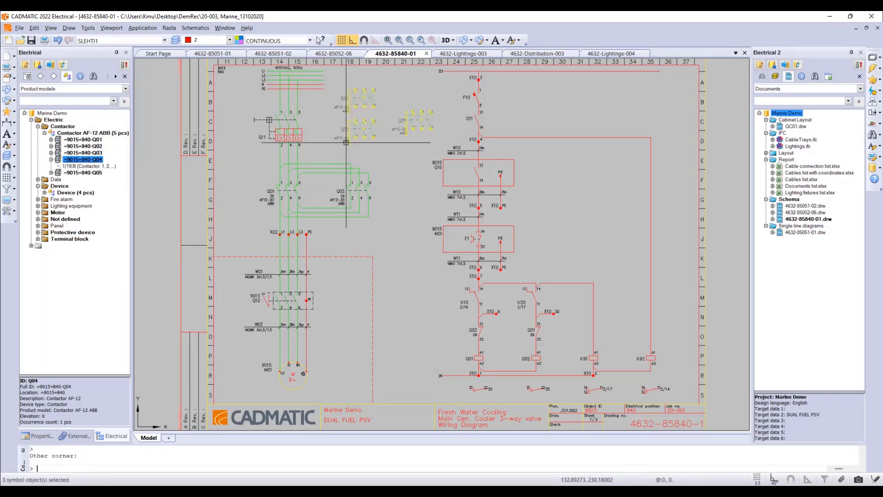
key(Delete)
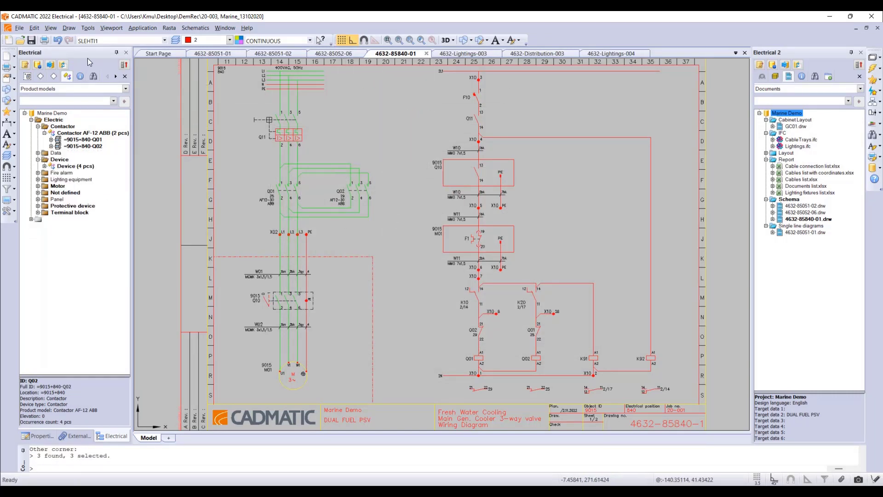
click(32, 41)
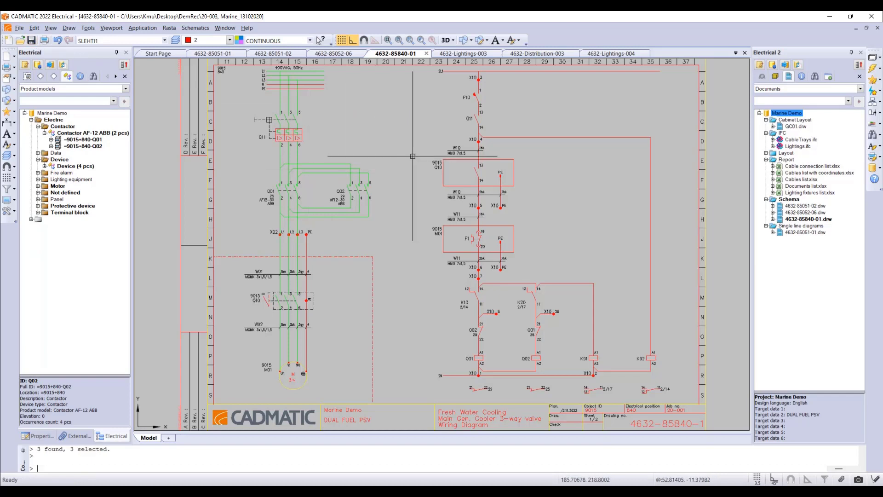
Stretch contactor Q02 in the main circuit and its connected wiring to the right, farther away from Q01
drag(410, 139, 328, 236)
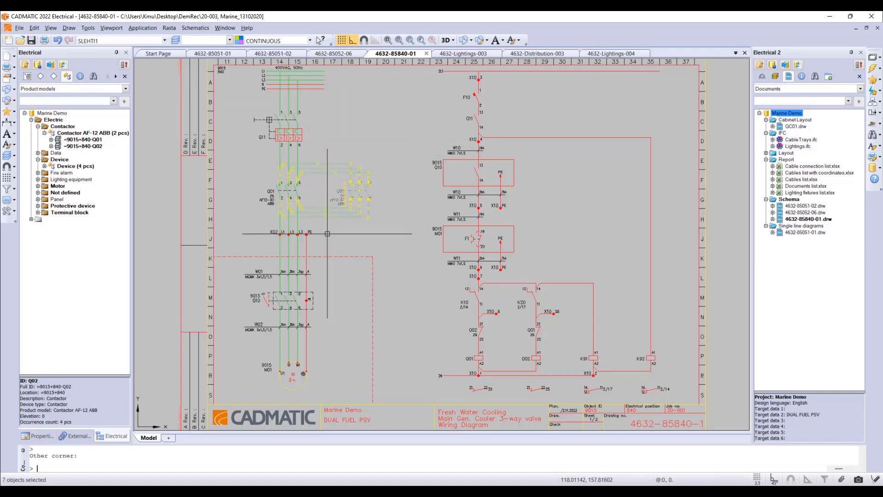
right_click(341, 212)
click(354, 233)
click(340, 216)
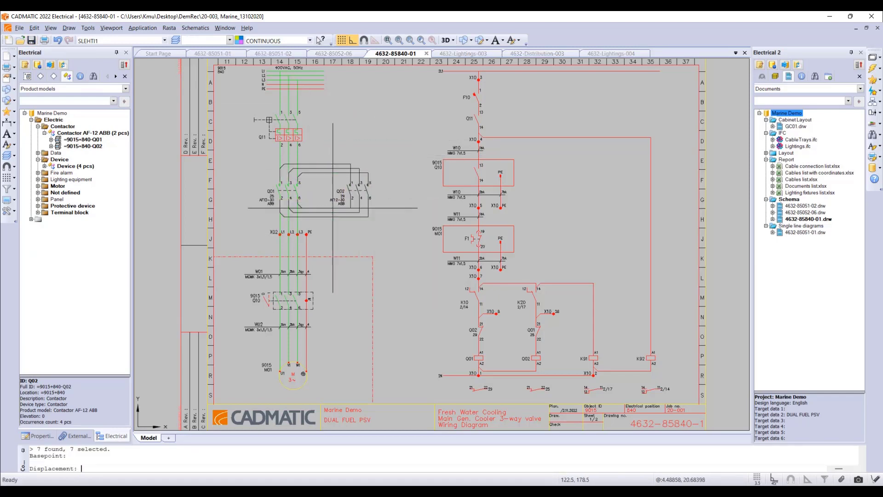
click(363, 213)
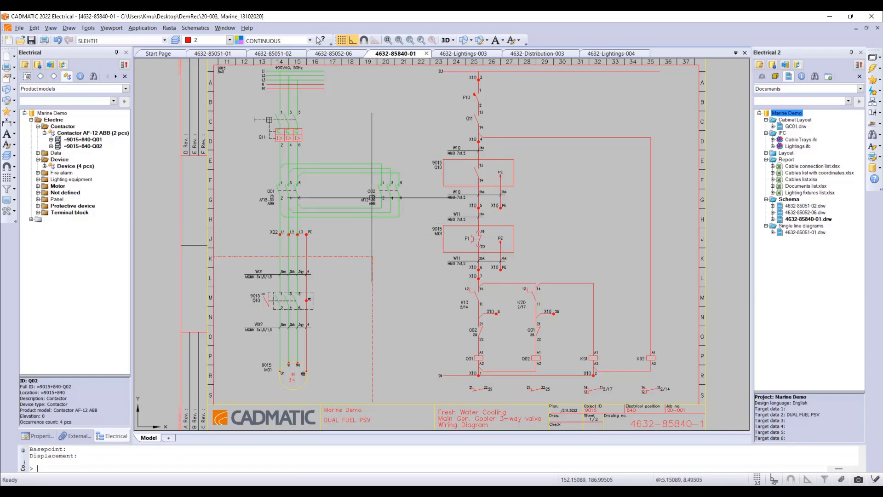
Stretch the Q02, K91 and K92 coil branches of the control circuit, including their contacts, to the right of the Q01 branch
click(474, 337)
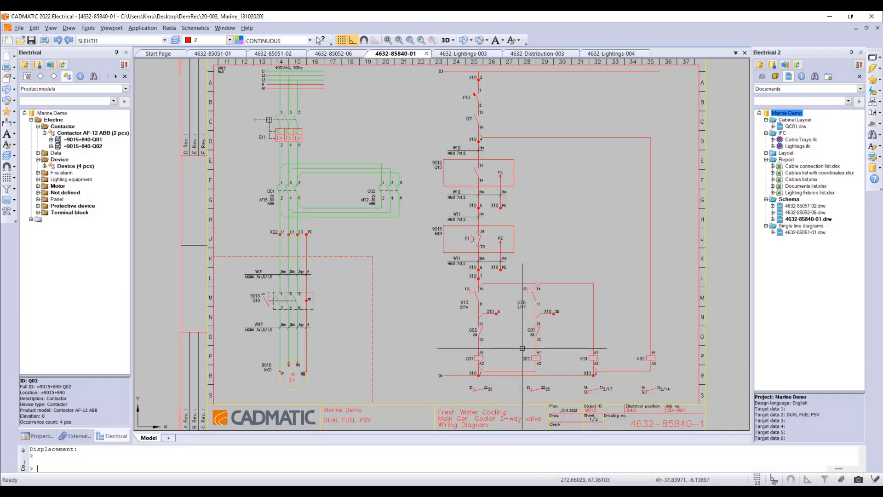
click(676, 119)
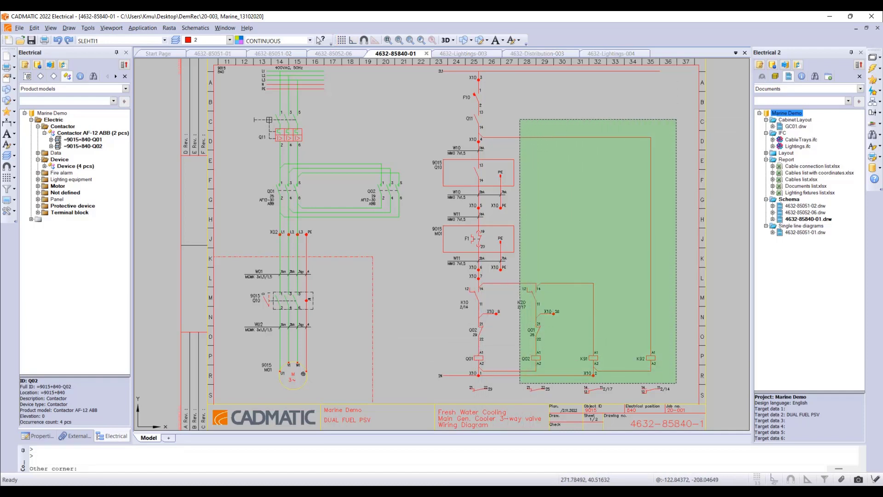
click(515, 399)
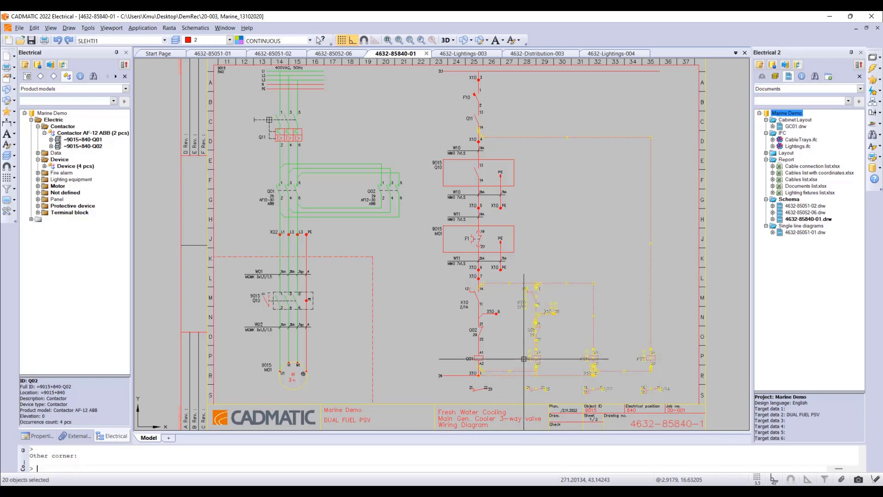
right_click(522, 368)
click(538, 387)
click(518, 362)
click(540, 361)
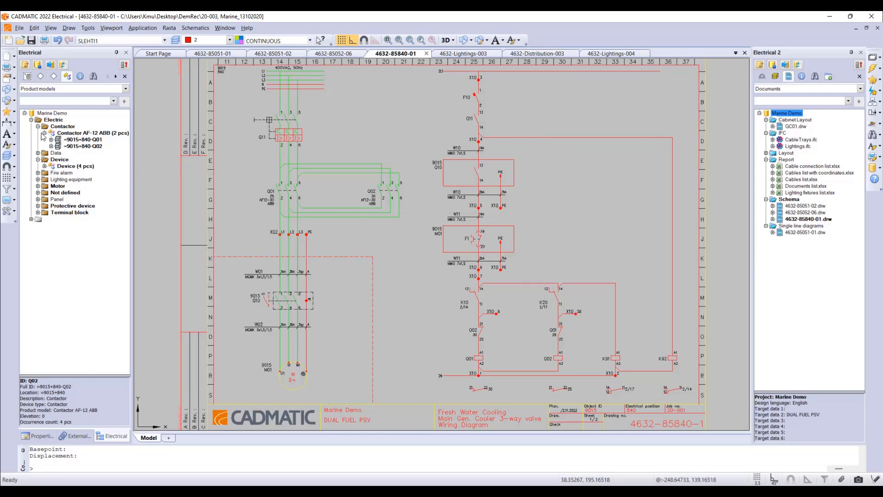
Include row information in the cross-references through the project settings and save them
right_click(44, 114)
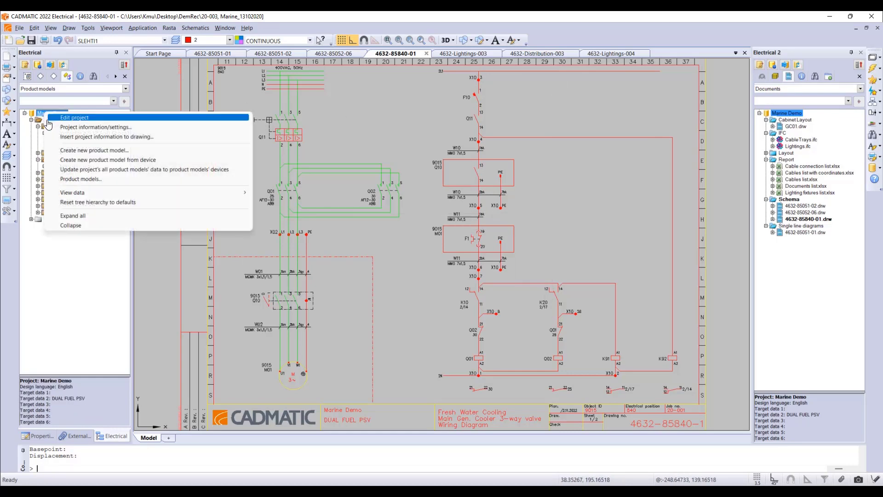
click(121, 128)
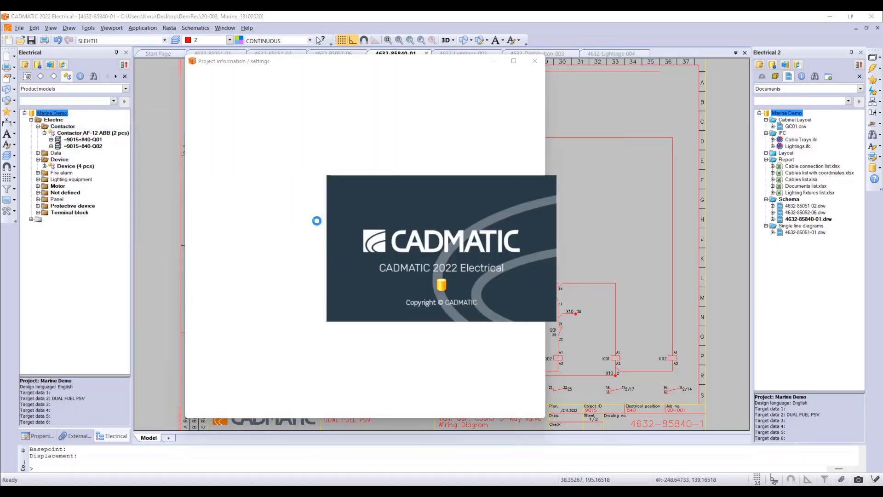
scroll(324, 221, down, 1)
scroll(323, 221, down, 12)
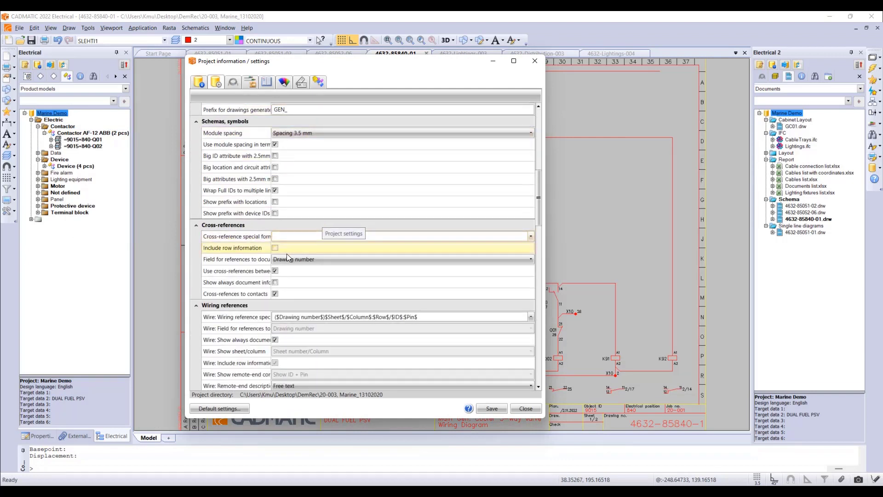
click(275, 248)
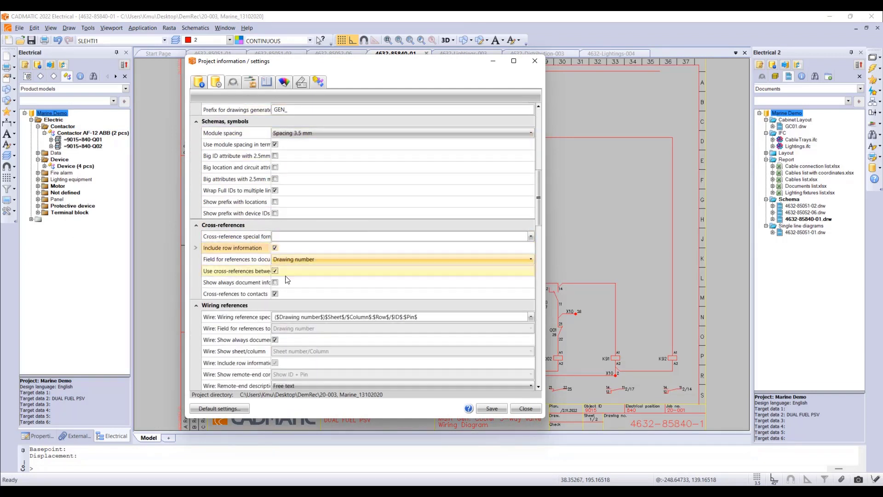
click(492, 408)
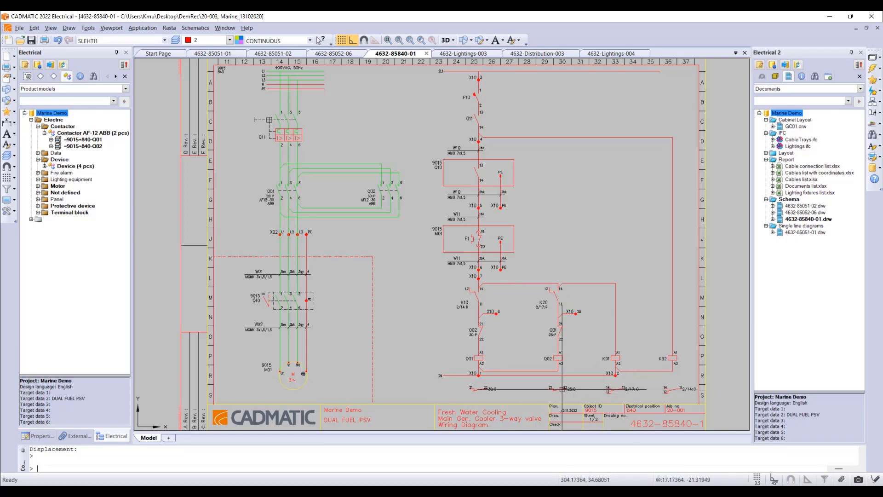
Follow the reference of the contact below coil K91 to its other end on sheet 2 and dismiss the device information
right_click(624, 389)
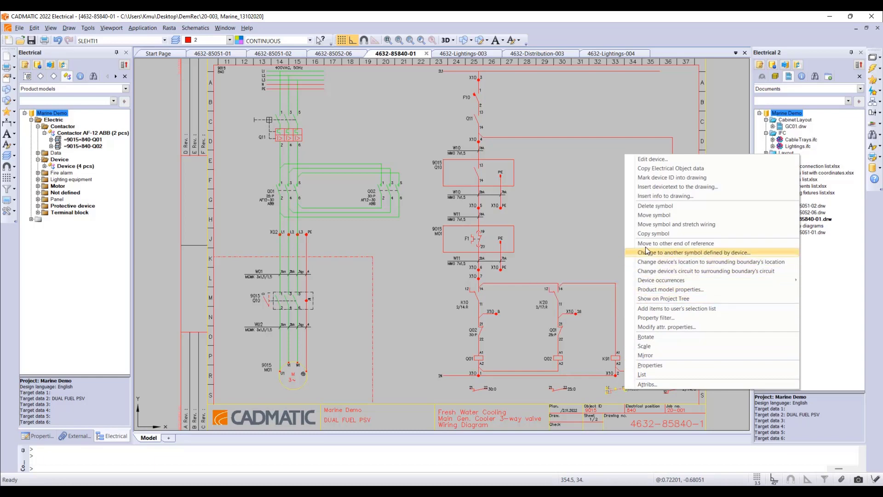
click(713, 244)
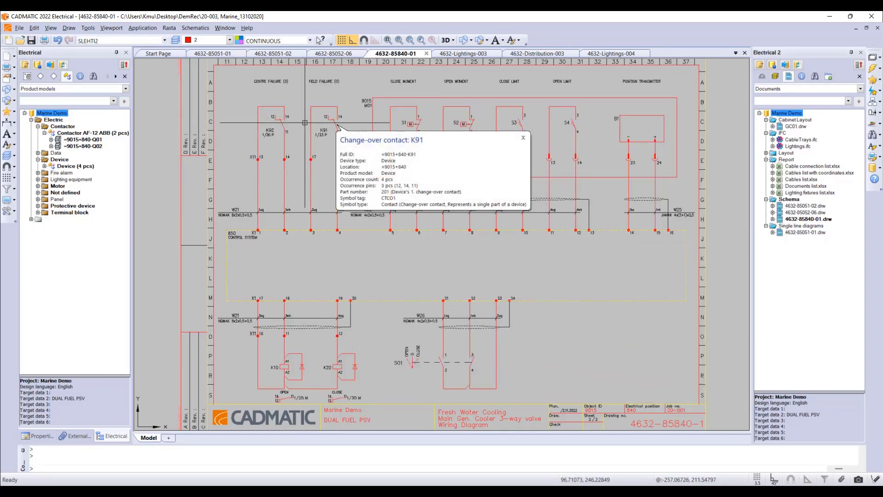
click(522, 137)
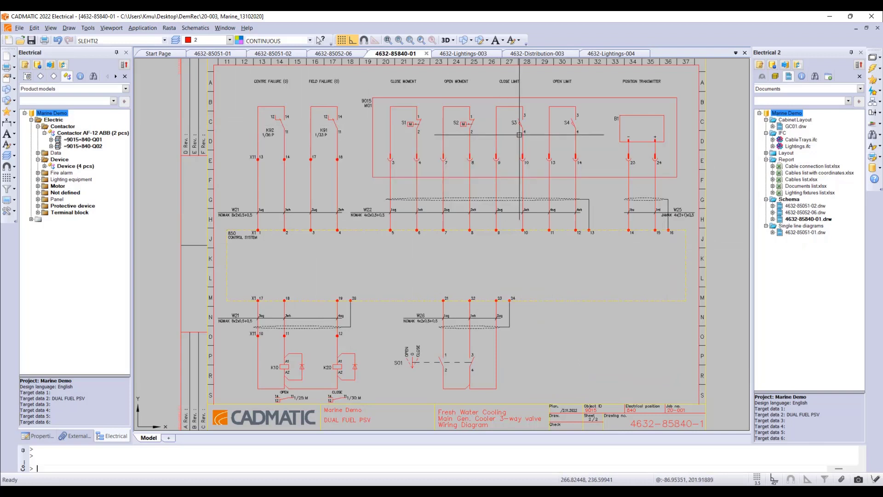
Stretch change-over contact K91 and its upper wiring upward from row C to row B
click(351, 96)
click(303, 143)
right_click(302, 146)
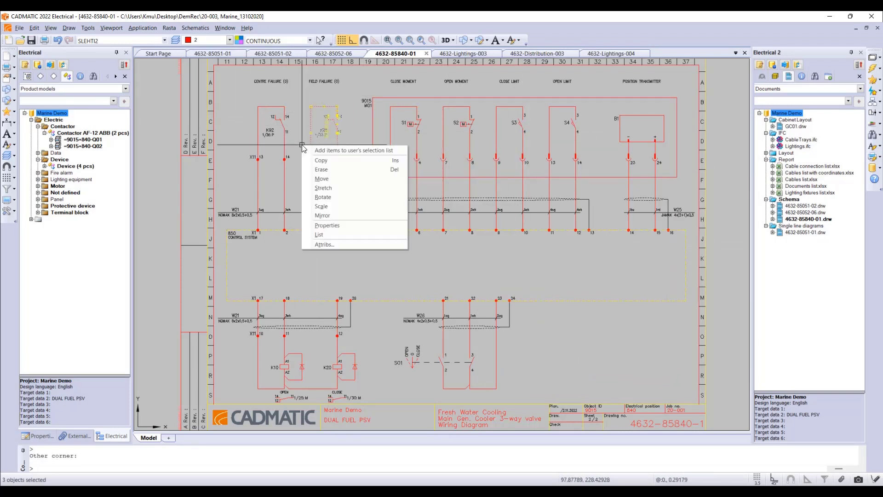
click(336, 189)
click(319, 160)
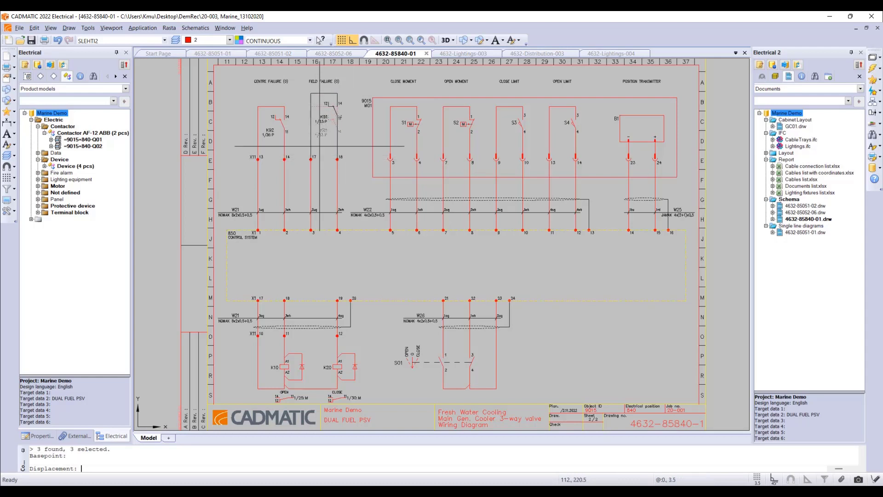
click(324, 141)
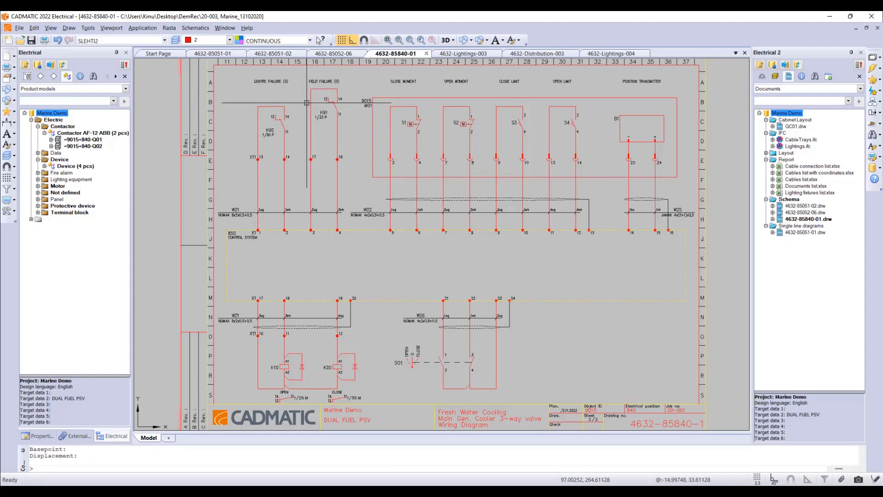
Follow the reference of change-over contact K91 back to sheet 1 and examine the cross-reference below its coil
right_click(325, 118)
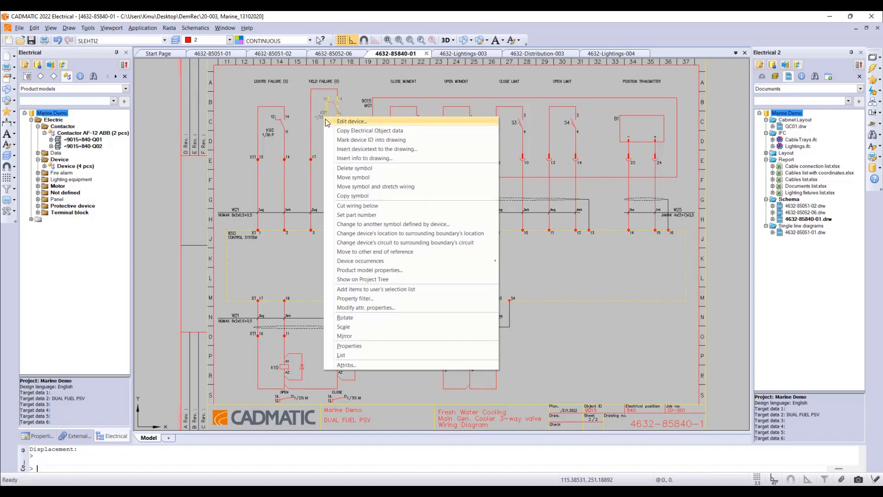
click(363, 251)
click(746, 372)
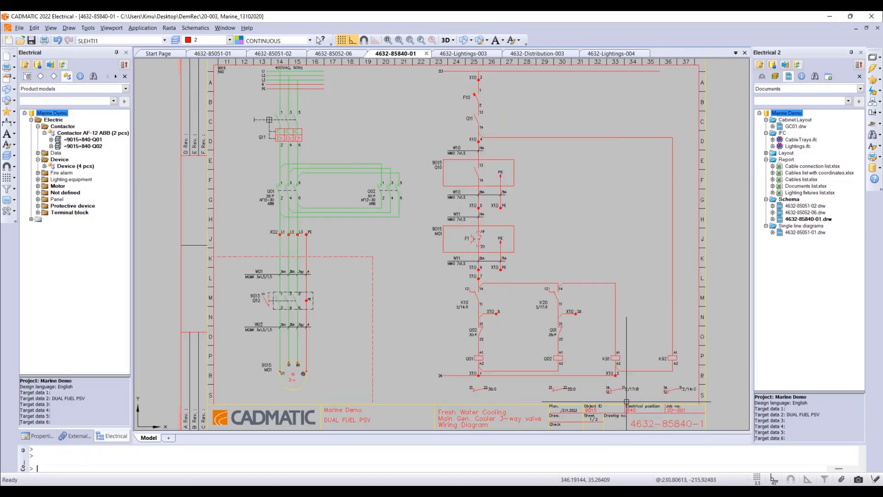
scroll(635, 396, up, 1)
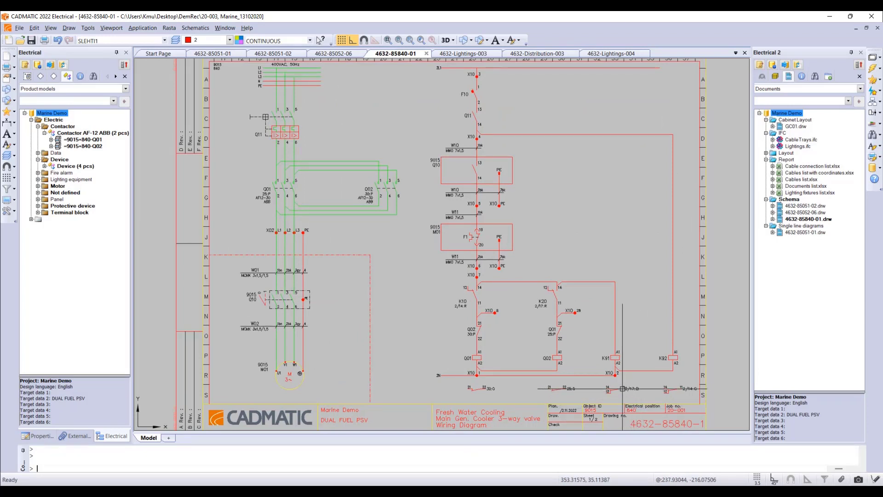
click(410, 40)
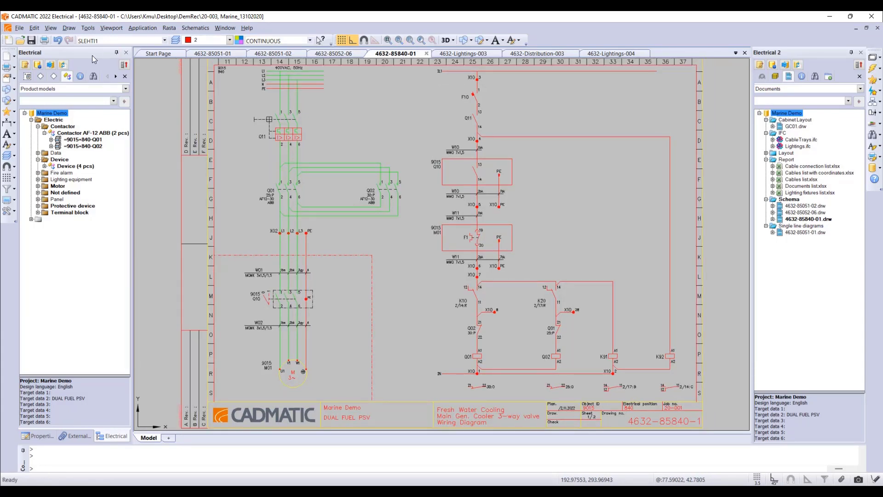
Open the project in the Electrical DB Tool and set the date of all listed documents to 11.1.2023
click(25, 68)
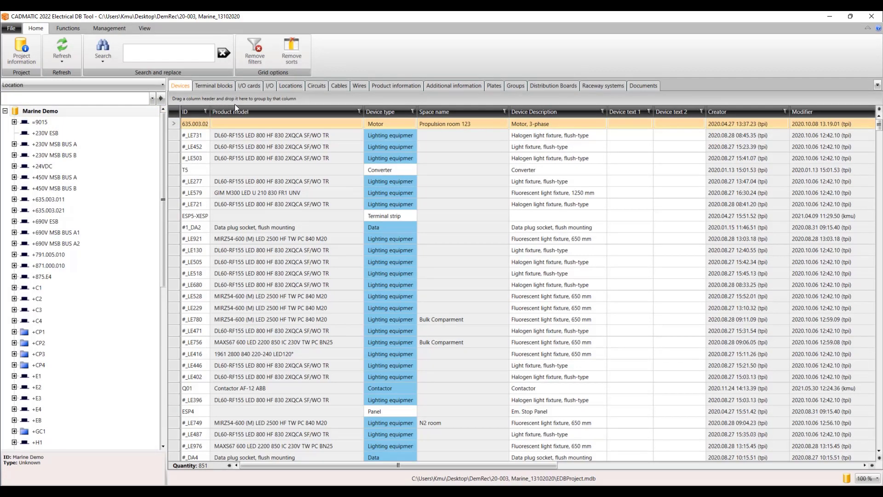
click(639, 88)
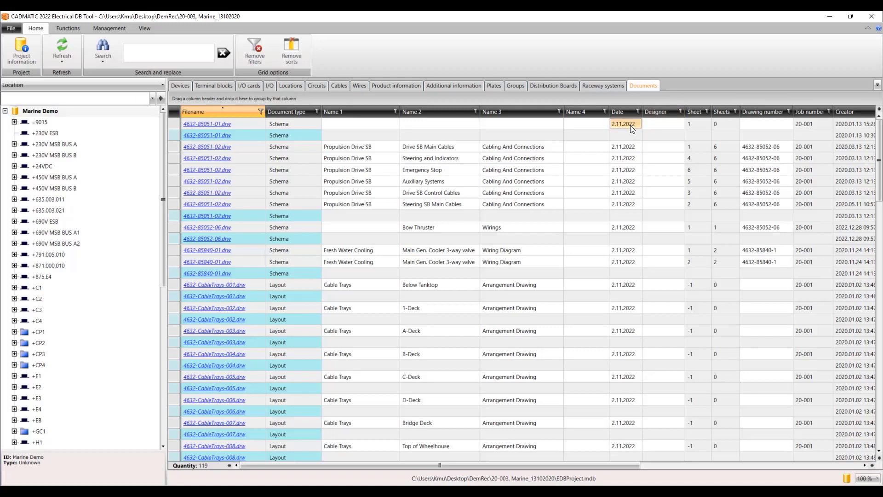
scroll(612, 381, down, 15)
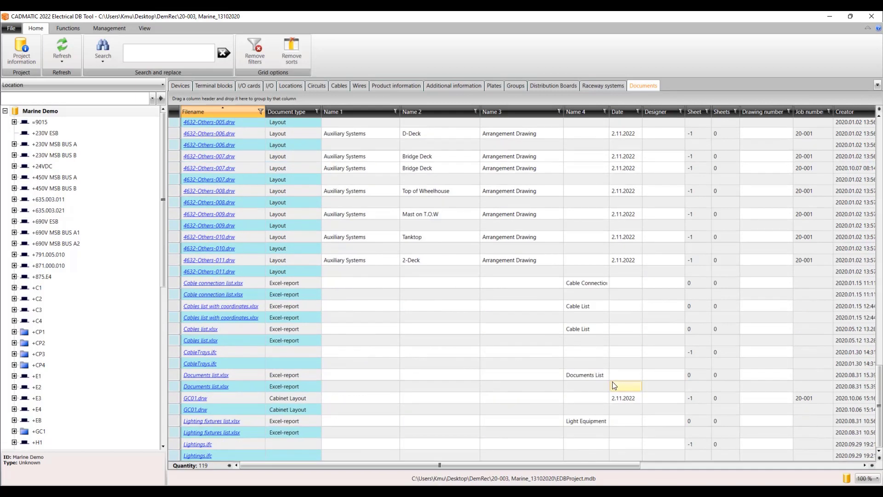
click(625, 457)
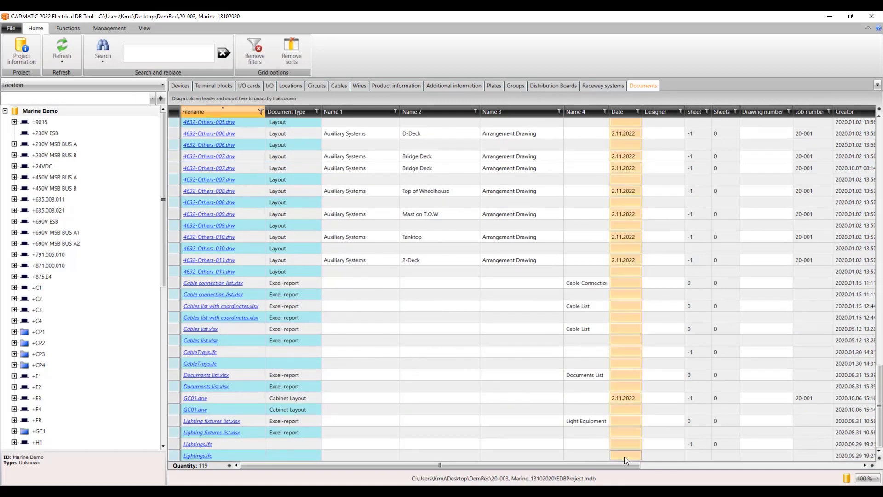
right_click(629, 416)
click(661, 454)
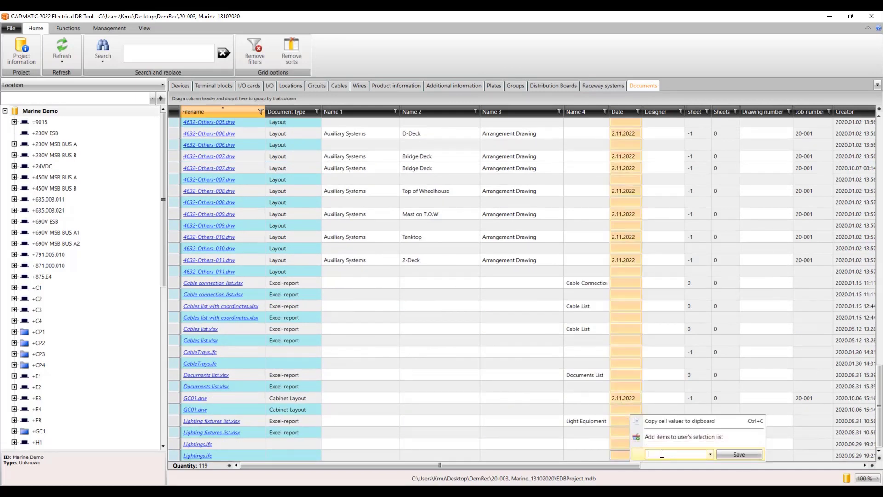
text(11.1.2023)
click(739, 454)
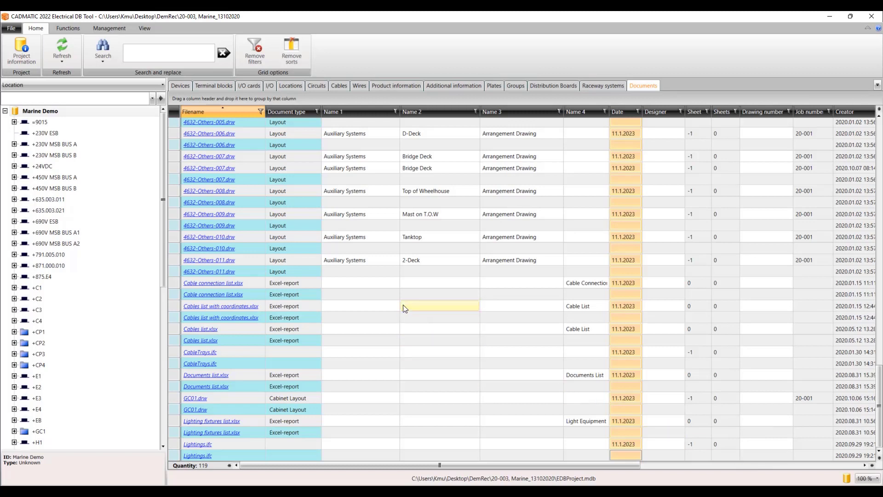
Set Name 1, Name 2 and Name 3 to TXT for the documents from Cable connection list.xlsx through Lightings.ifc
drag(381, 283, 506, 451)
right_click(506, 452)
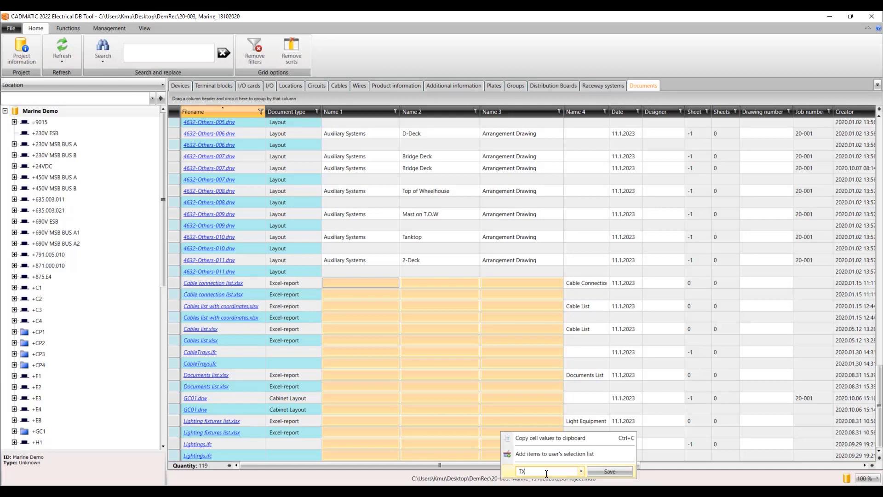
click(610, 471)
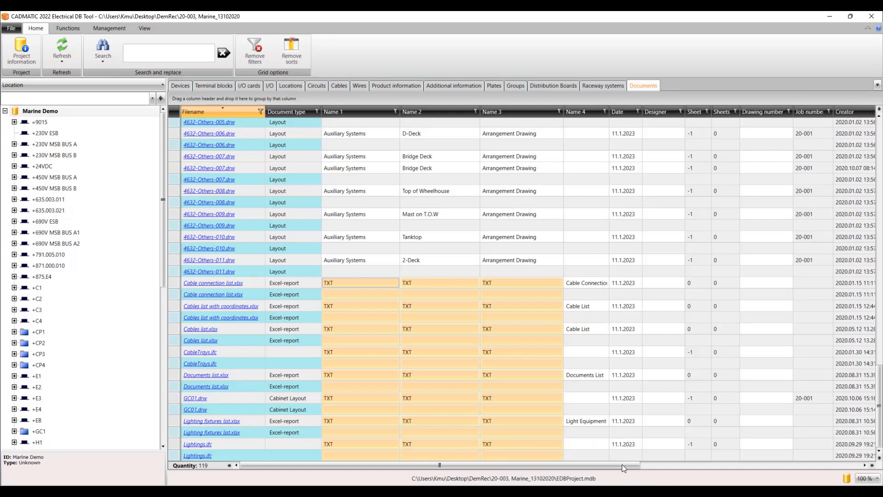
click(597, 412)
Set Name 1, Name 2 and Name 3 of the first 4632-85051-01.drw entry to TXT
scroll(599, 403, up, 3)
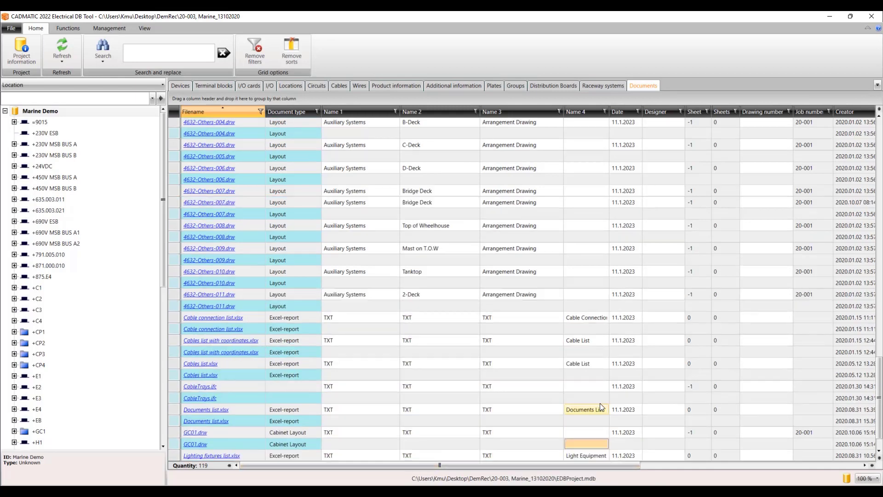
drag(879, 395, 878, 171)
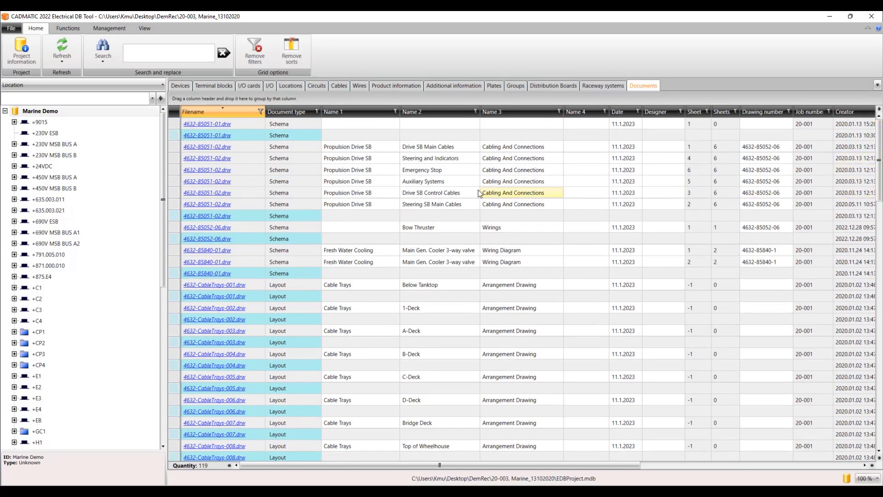
drag(348, 126, 500, 125)
right_click(500, 123)
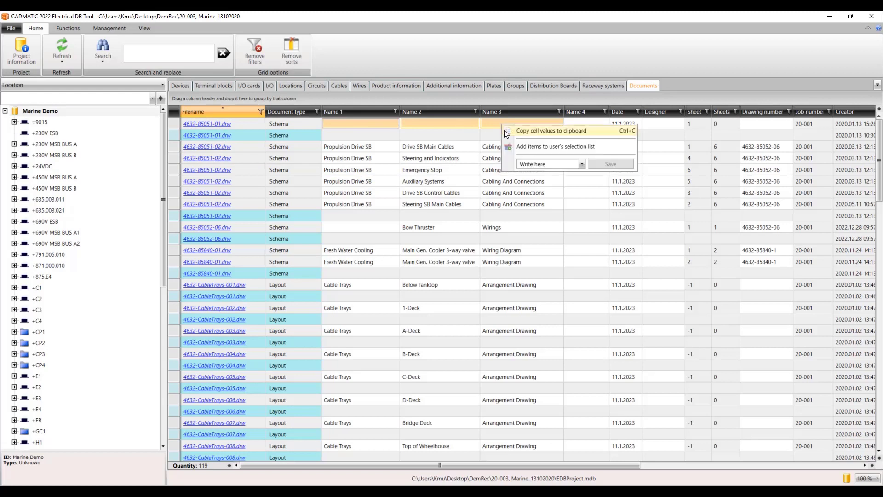
click(571, 164)
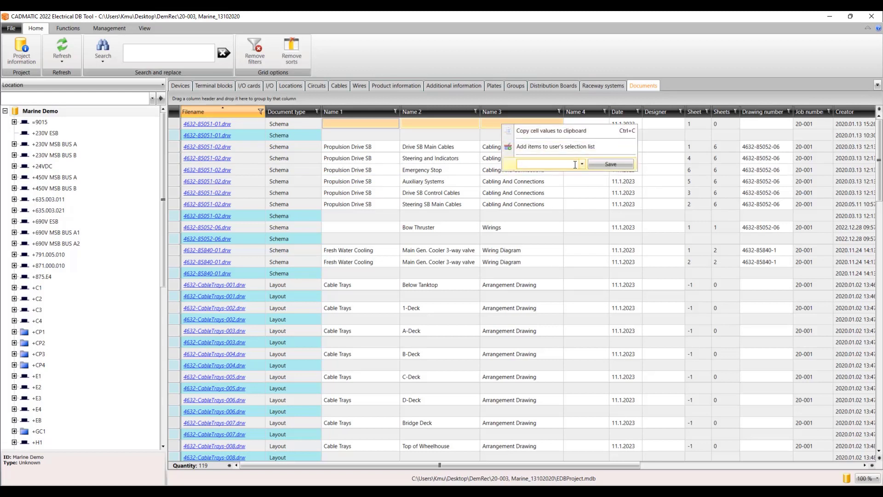
text(TXT)
click(610, 164)
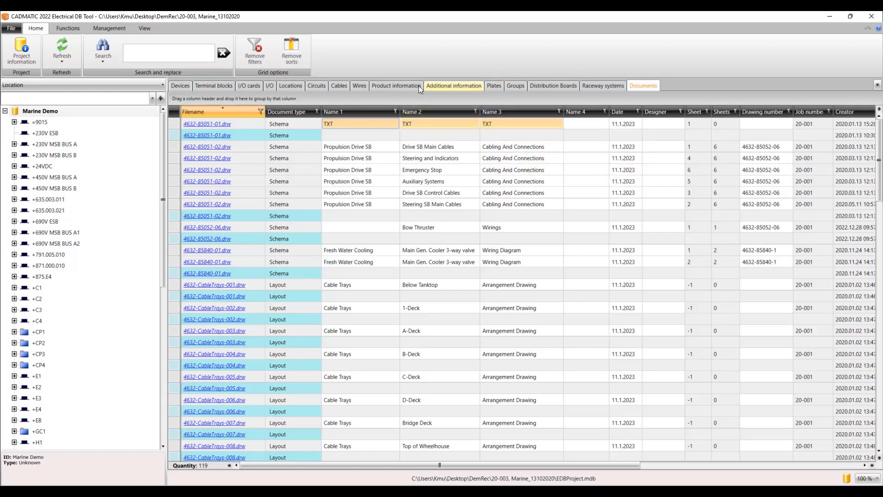
Show the project's cables, view only those of locations =9015 and +635.003.011, and return to the whole Marine Demo project
click(342, 86)
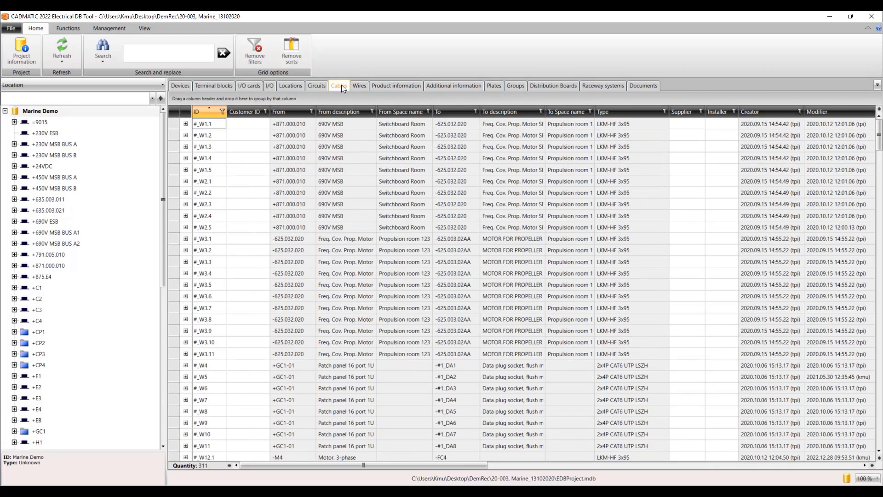
click(51, 123)
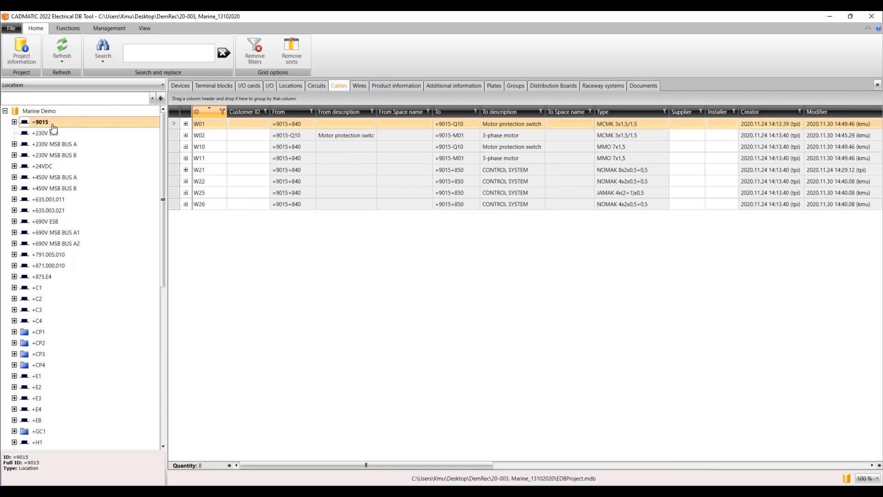
click(47, 200)
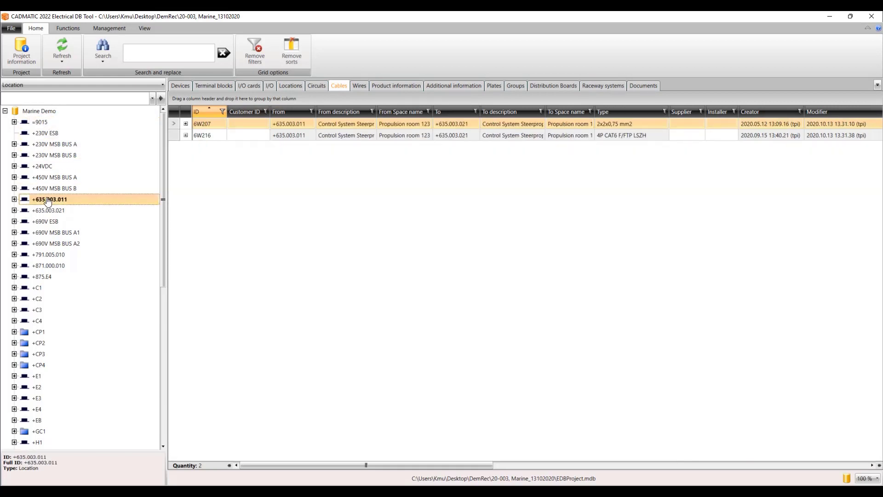
click(53, 113)
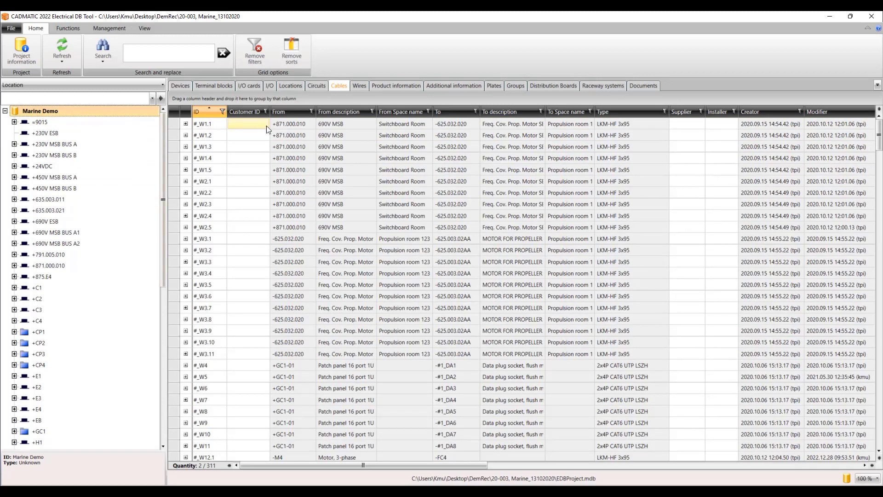
Examine the cables sorted by From Space name in both directions and by To Space name, then restore the sorting by ID
click(401, 112)
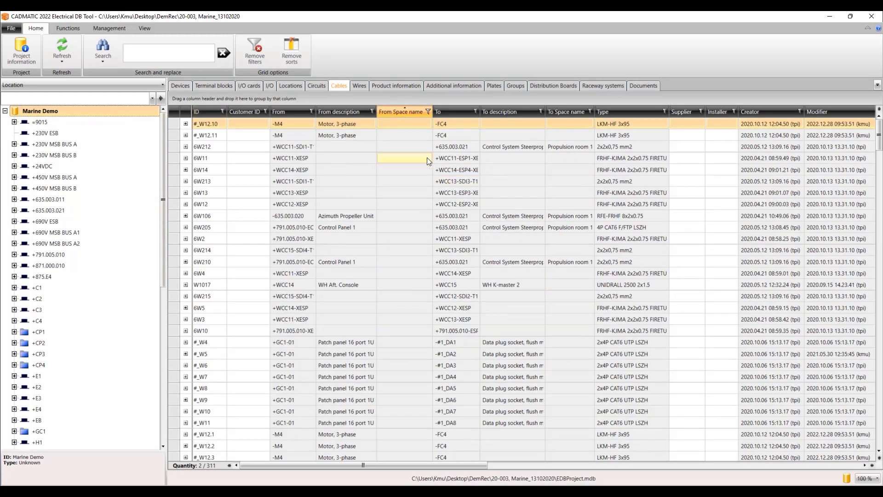
click(406, 111)
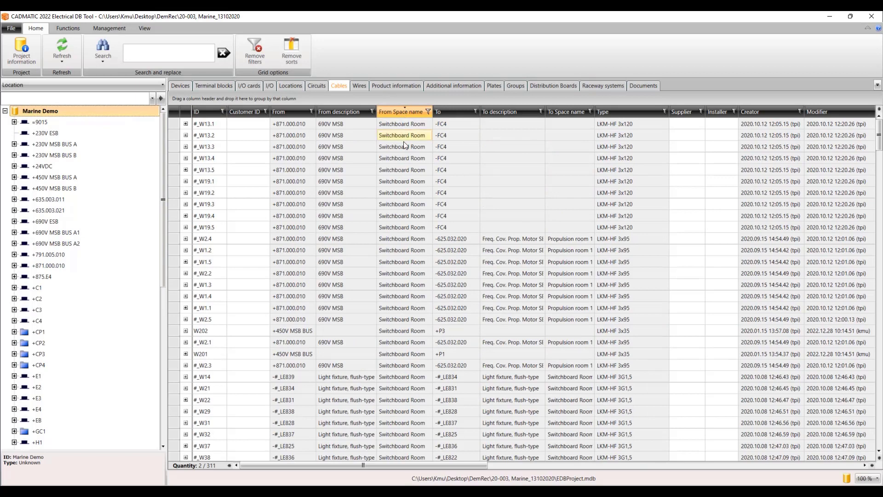
scroll(405, 192, down, 13)
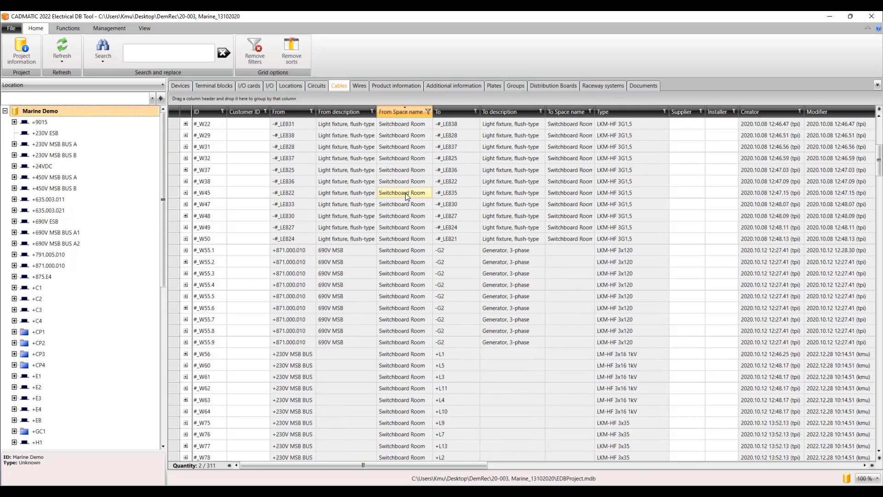
scroll(405, 192, down, 4)
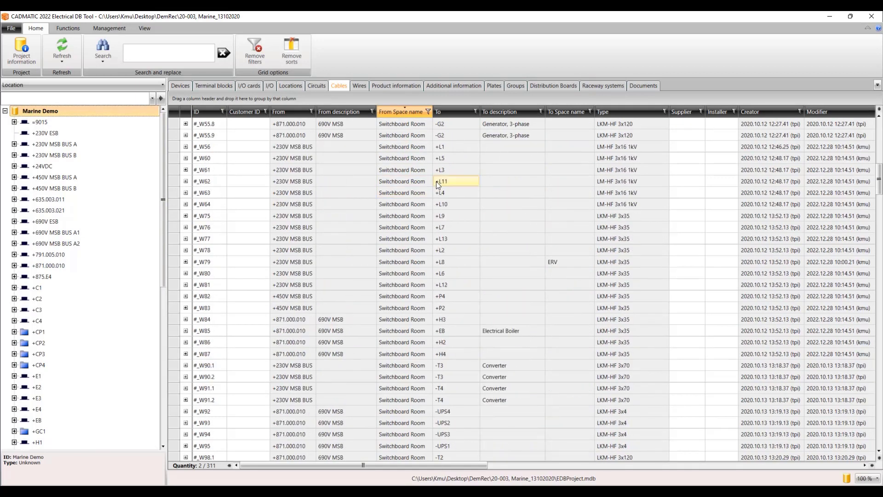
click(560, 111)
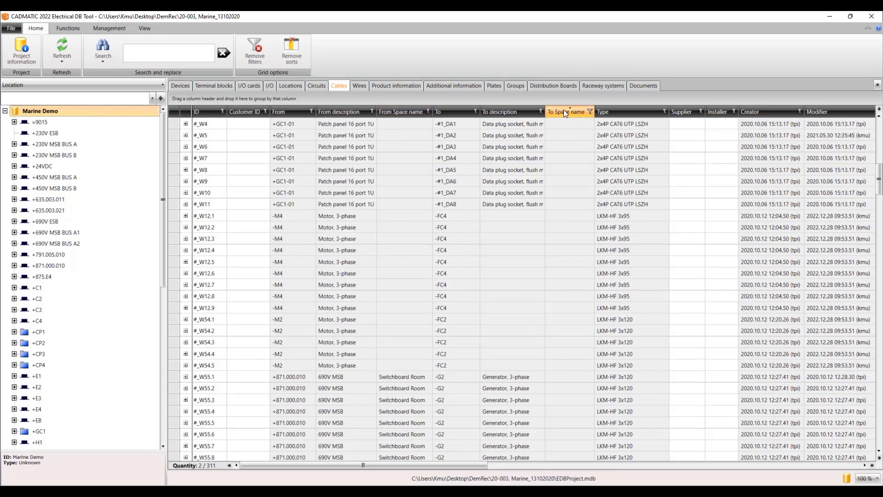
scroll(579, 179, down, 12)
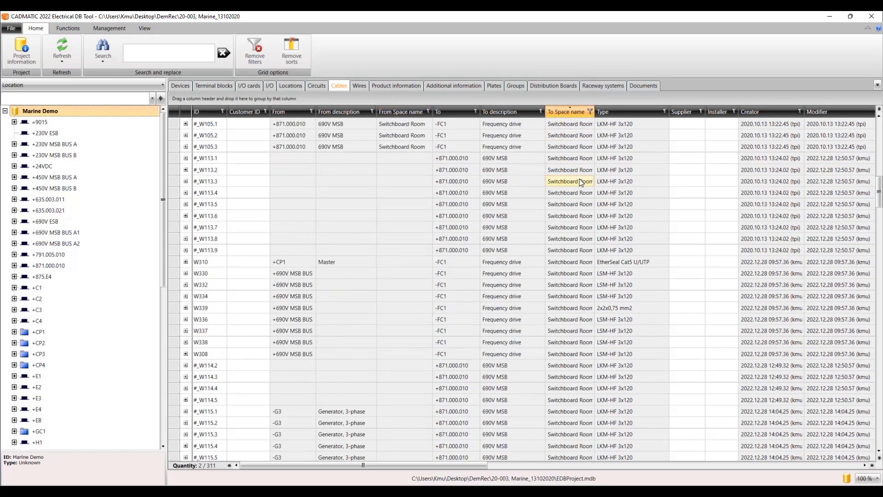
scroll(579, 180, down, 2)
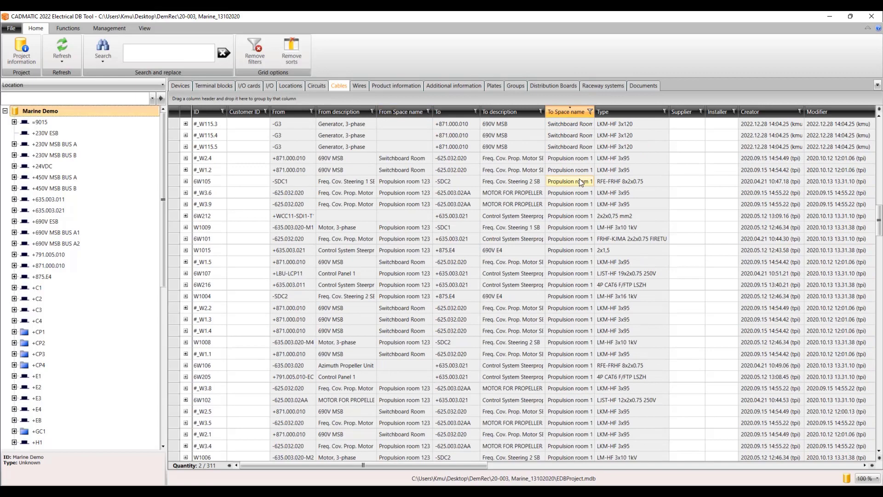
click(207, 111)
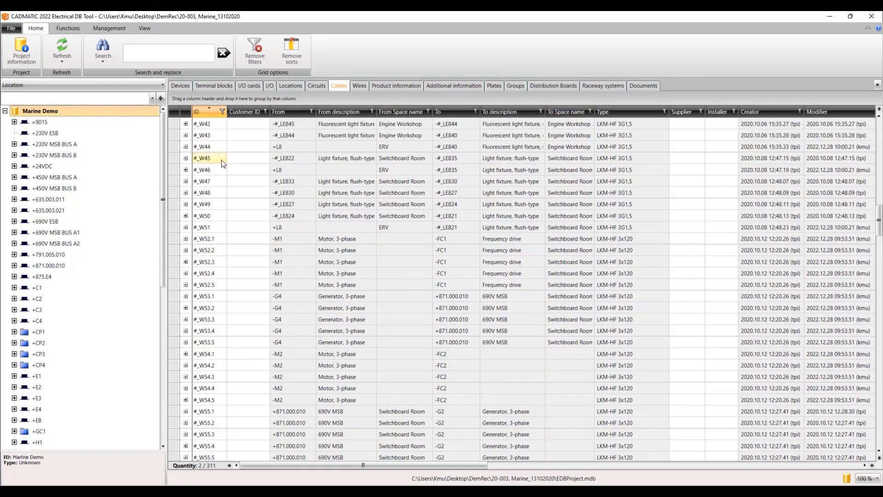
scroll(227, 172, up, 20)
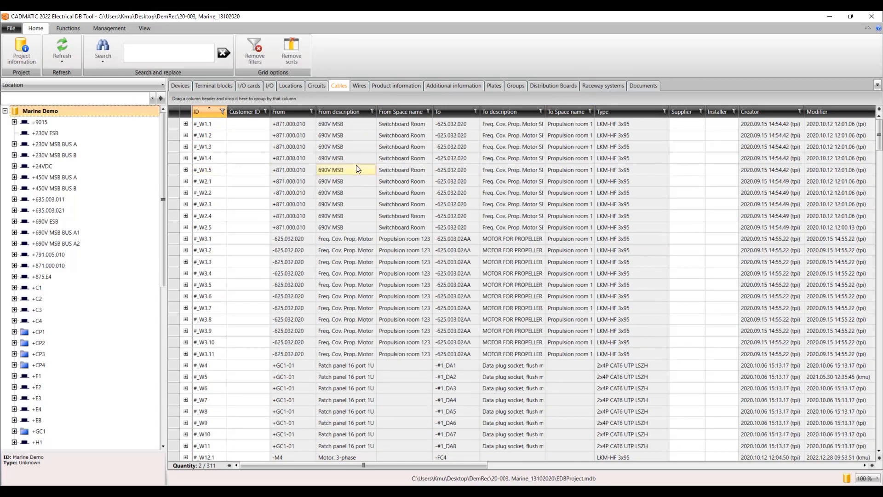
Filter the cable list by Type to show only LKM-HF 3x95 cables
click(663, 112)
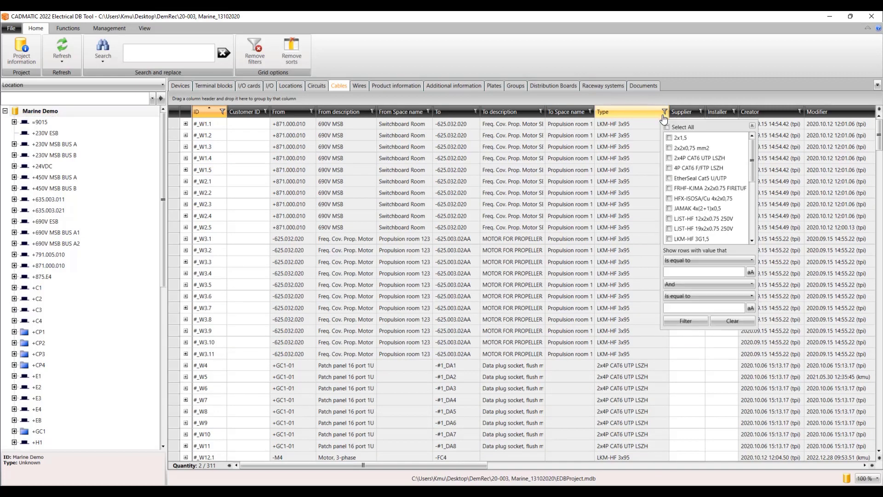
scroll(679, 161, down, 1)
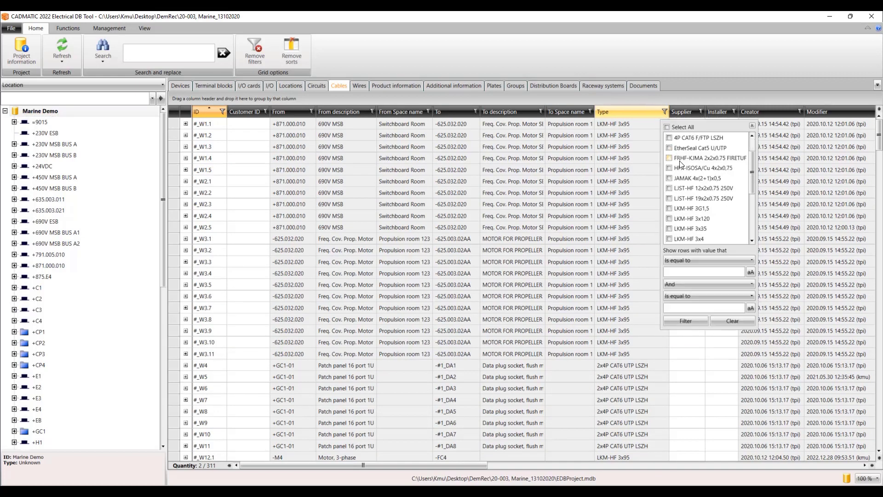
scroll(680, 163, down, 1)
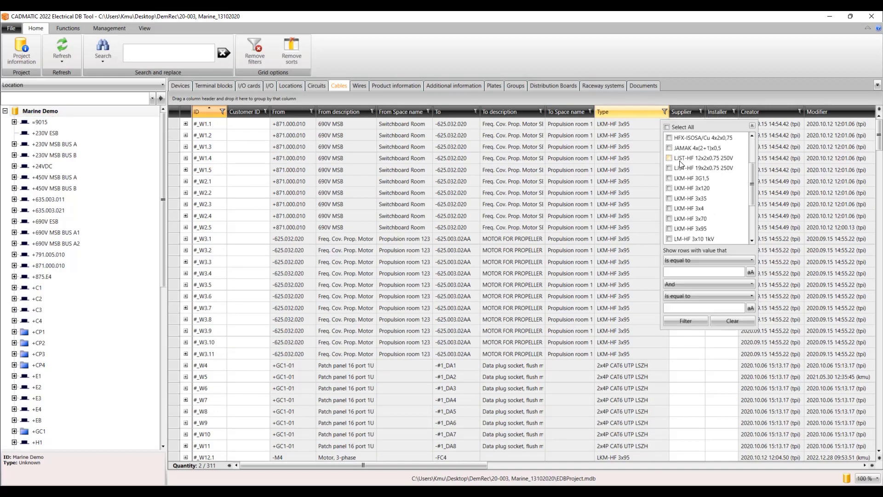
click(669, 229)
click(599, 250)
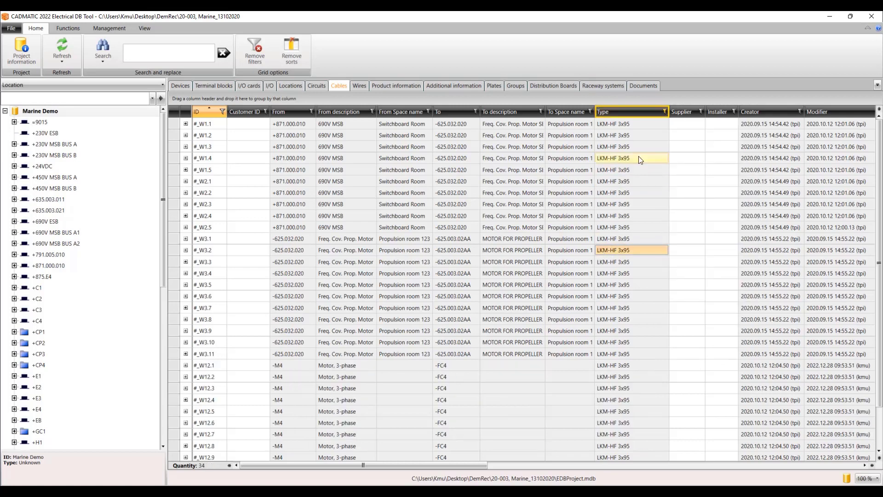
scroll(630, 167, down, 1)
scroll(643, 248, up, 1)
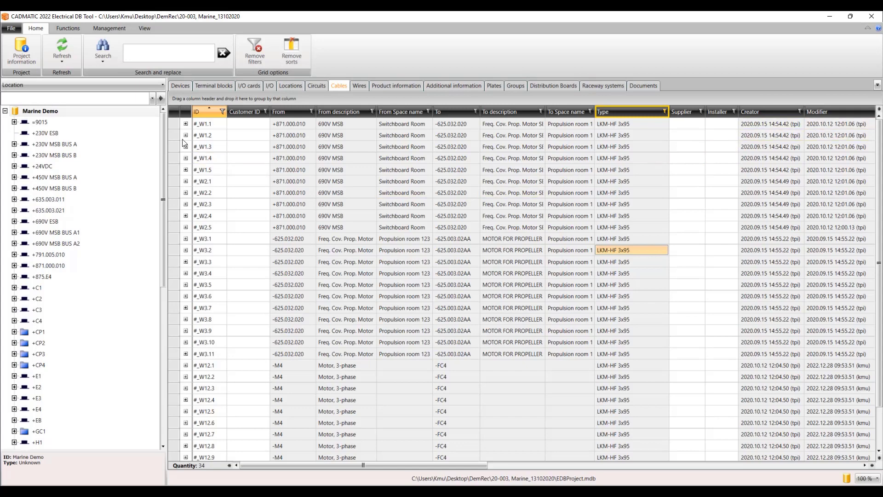
Change the type of all filtered cables to LKM-HF 3x120 and save the change
click(172, 112)
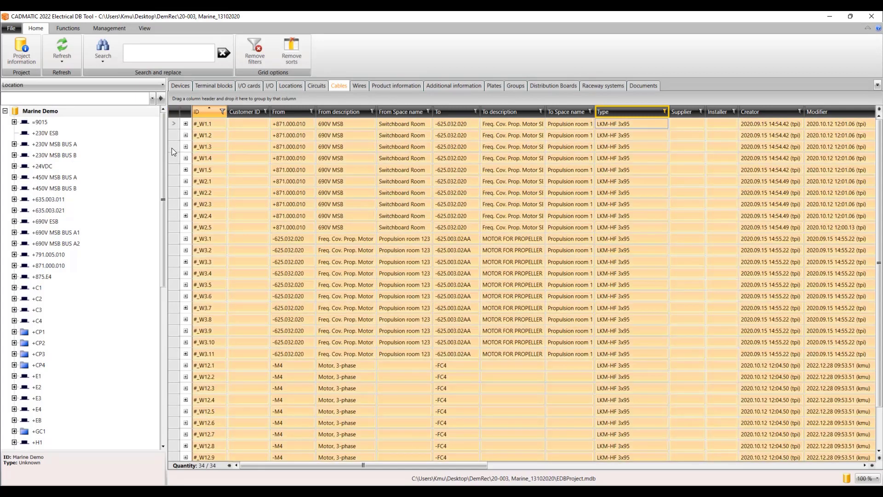
right_click(172, 148)
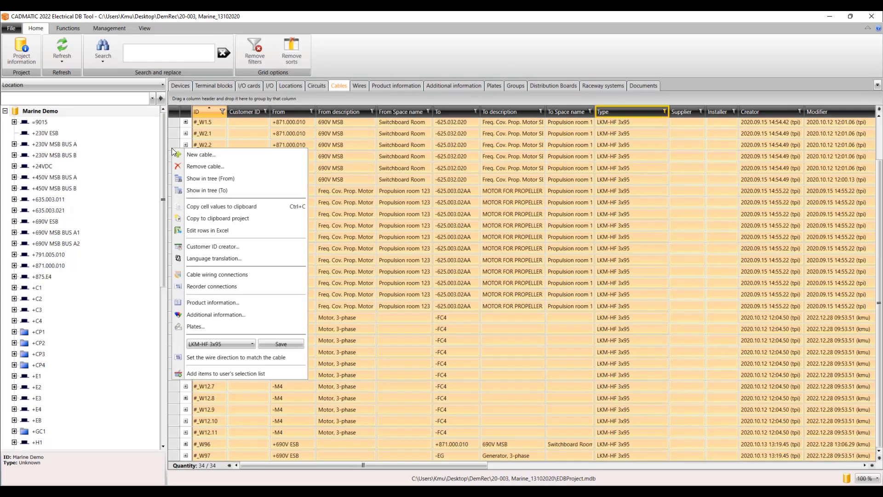
click(232, 344)
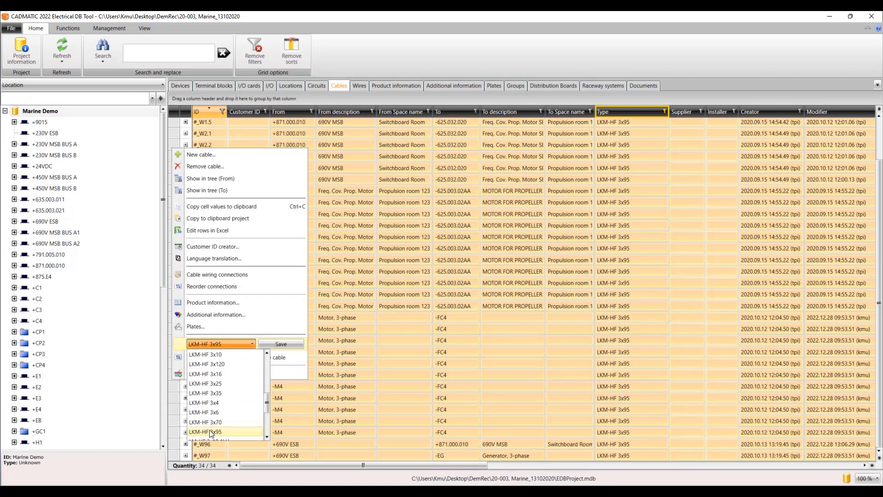
click(226, 364)
click(281, 345)
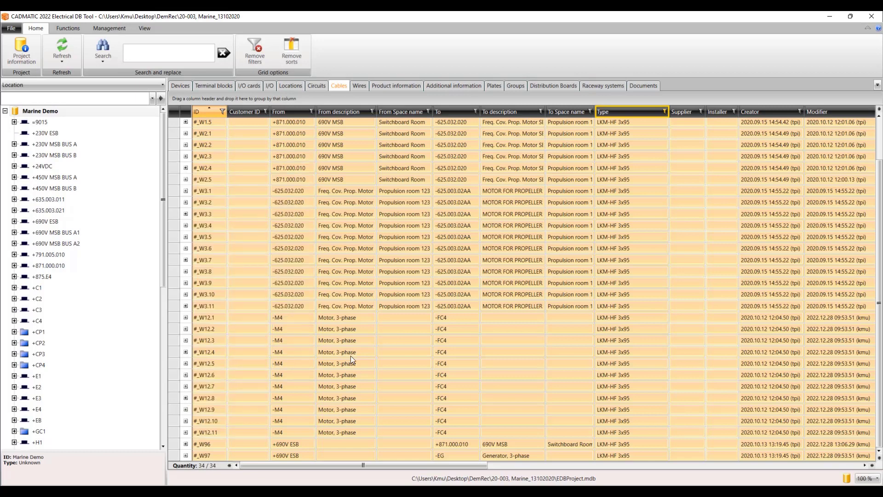
click(603, 285)
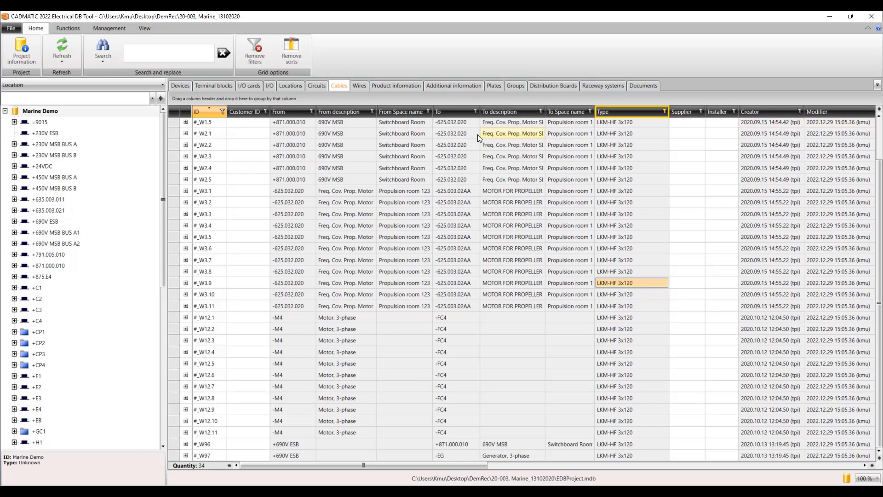
Remove the type filter so that all project cables are listed, and look over the changed types
click(250, 54)
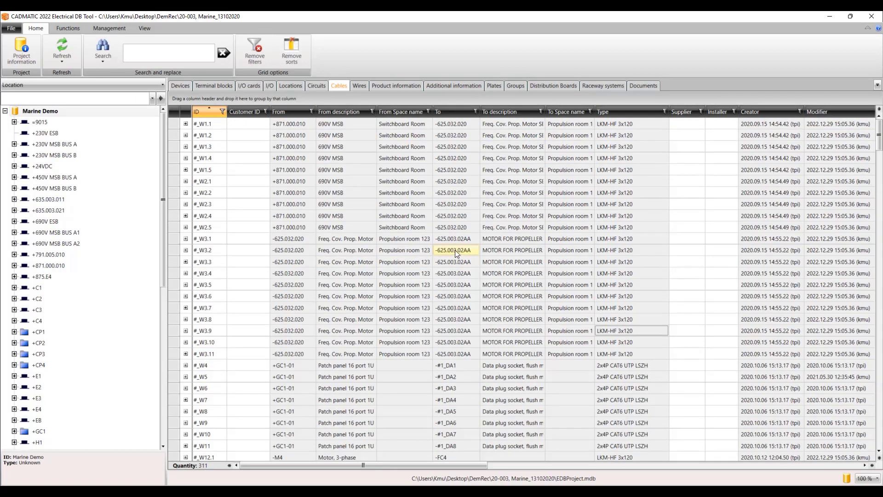
scroll(318, 235, down, 3)
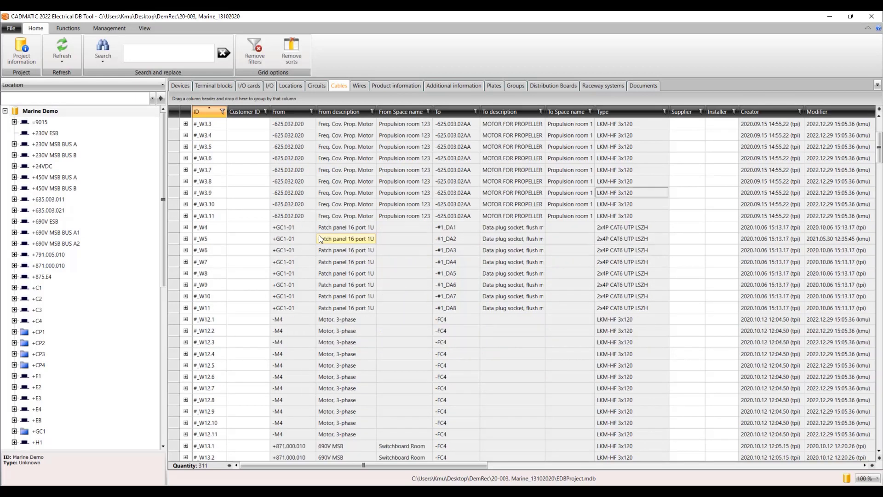
scroll(319, 236, up, 3)
Select all cables in the list and open their rows for editing in a maximized Excel window
click(170, 112)
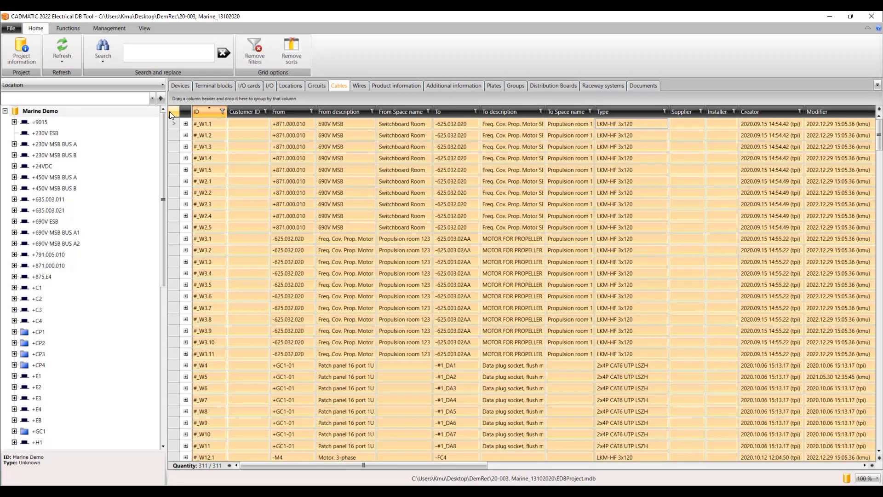
right_click(173, 148)
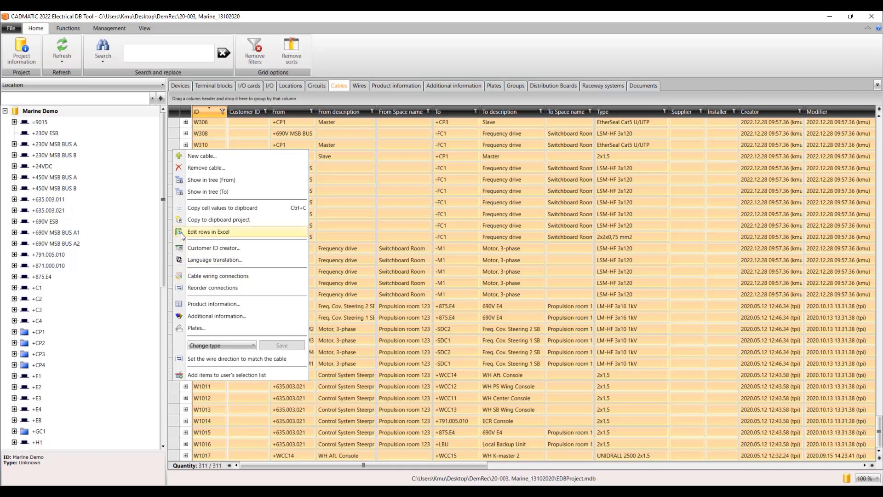
click(240, 232)
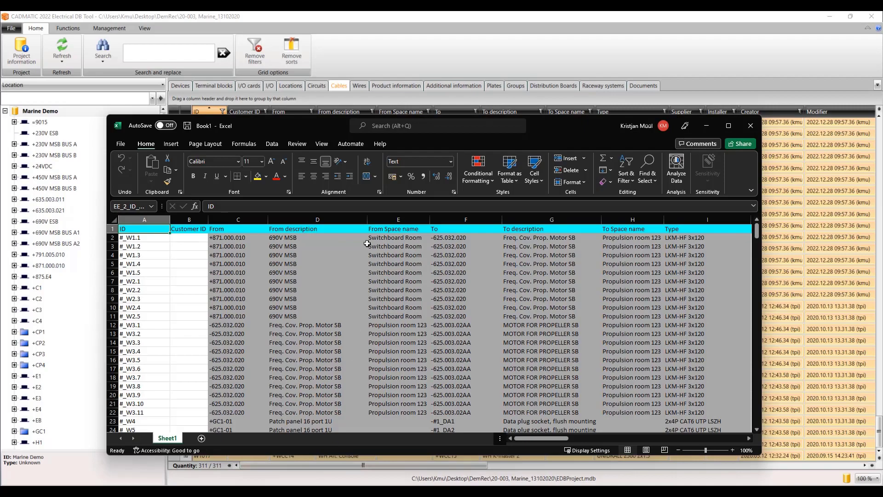
double_click(553, 122)
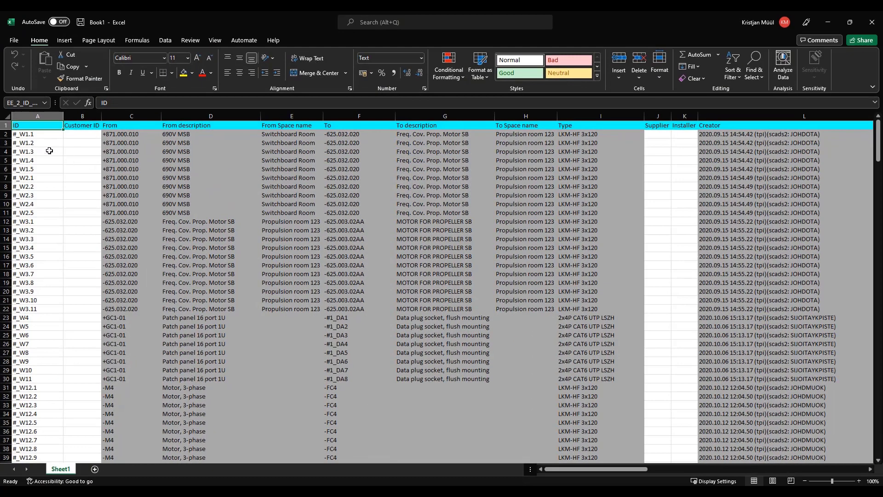
Set the first cable ID in cell A2 to W5000 and fill the numbering series down to row 312
click(36, 134)
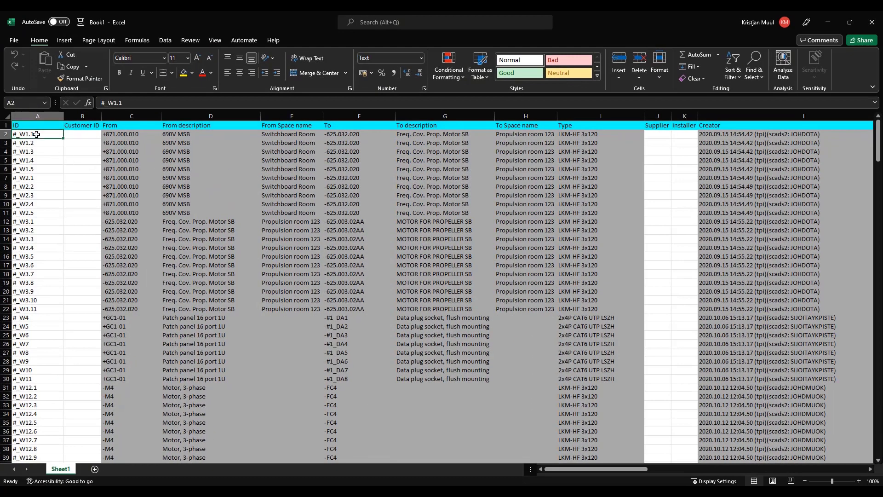
text(W5000)
drag(64, 139, 17, 453)
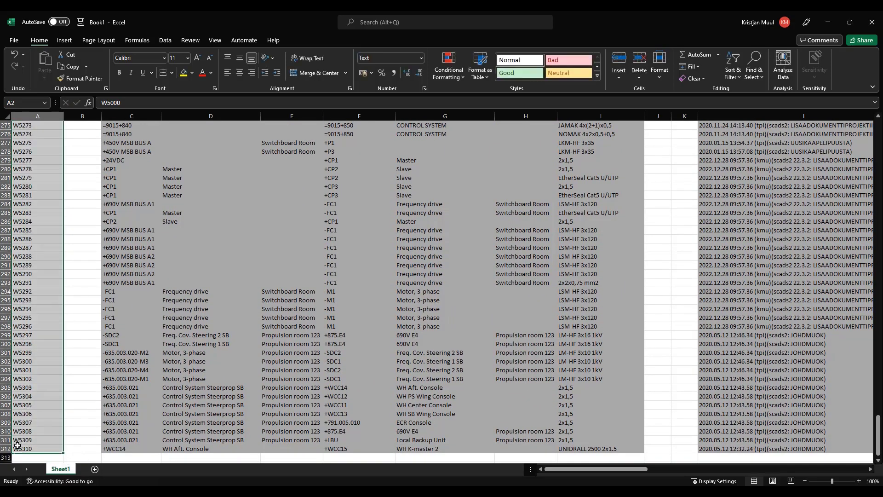
Return to the Electrical DB Tool, import the edited cable rows from Excel, and check the renumbered IDs from the first cable
click(828, 22)
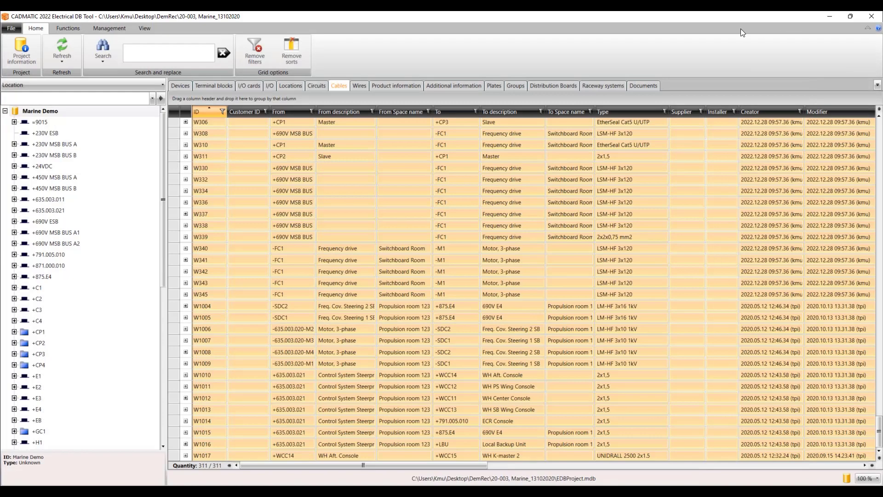
right_click(173, 132)
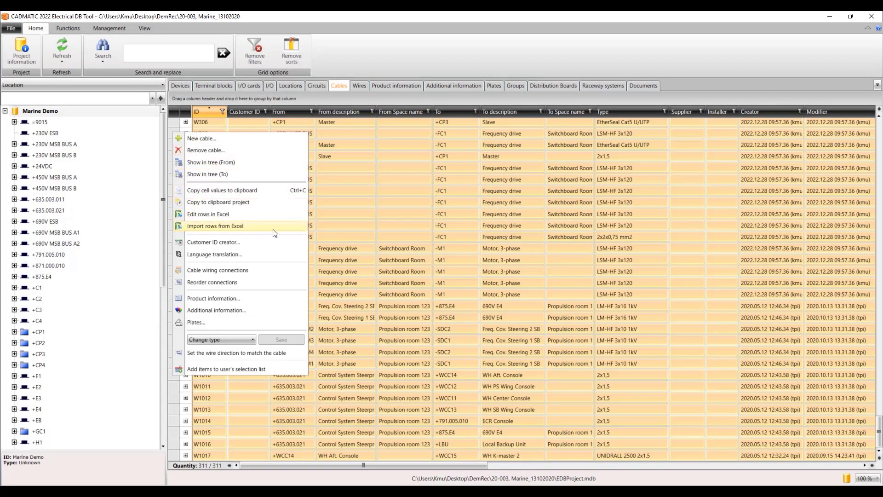
click(295, 232)
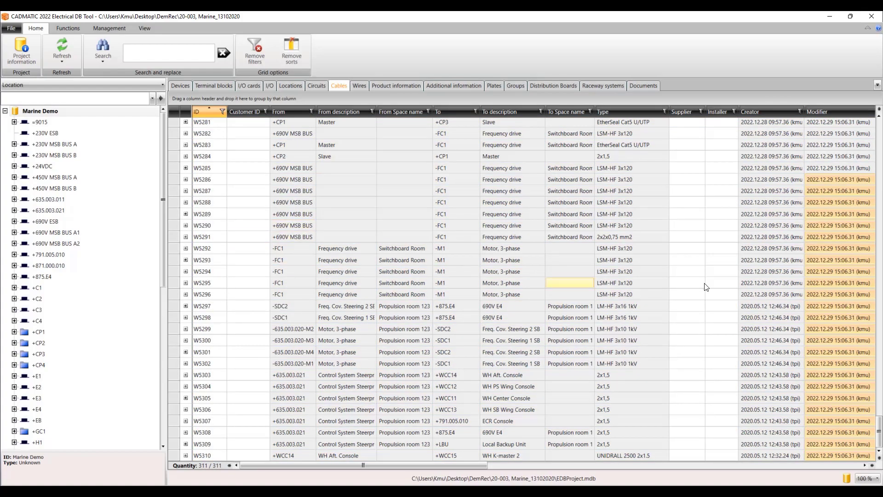
drag(879, 420, 871, 127)
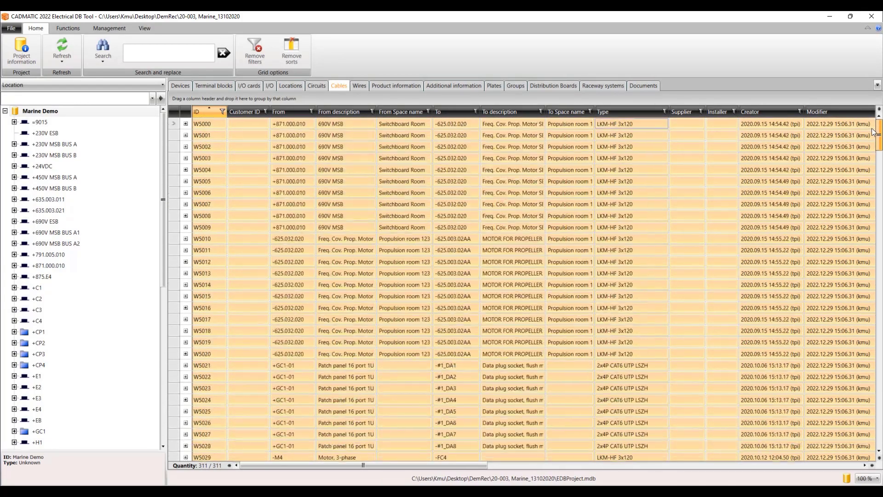
Clear the cable selection and list the terminal blocks of location =9015
click(374, 172)
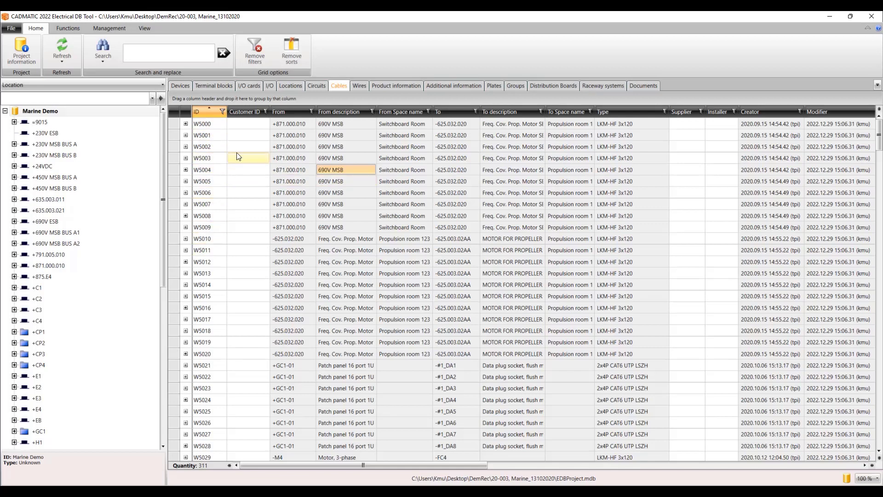
click(286, 85)
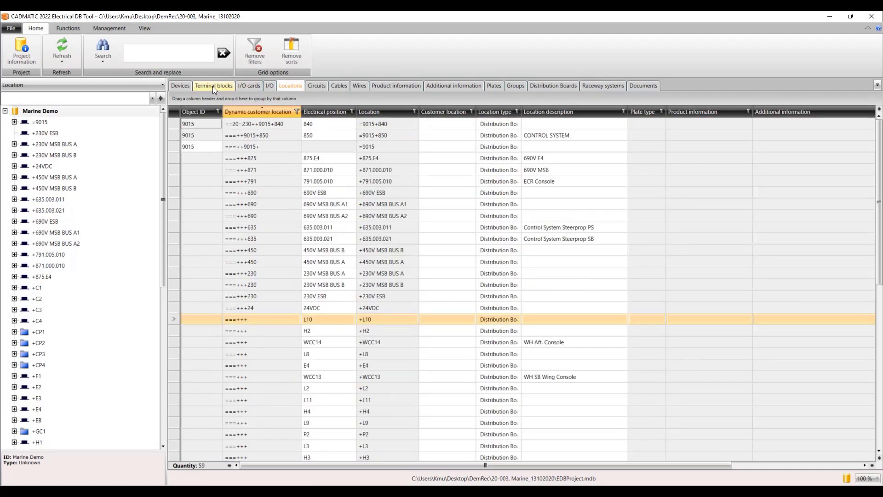
click(212, 85)
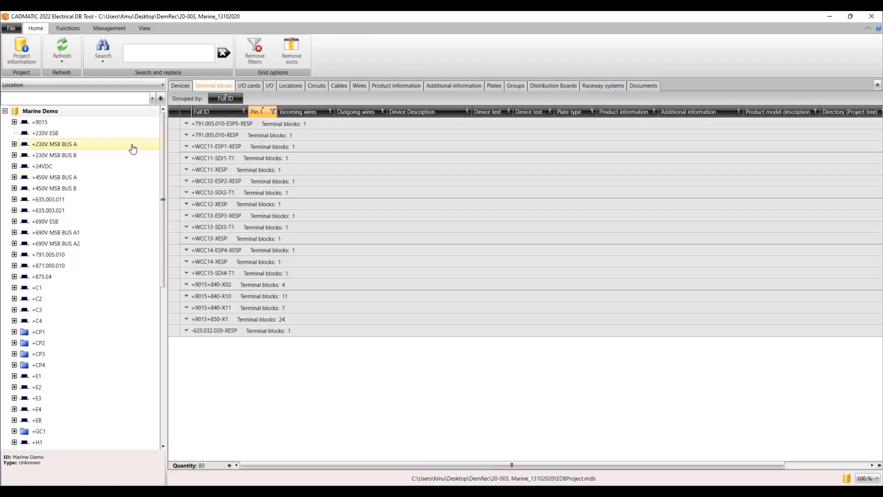
click(57, 122)
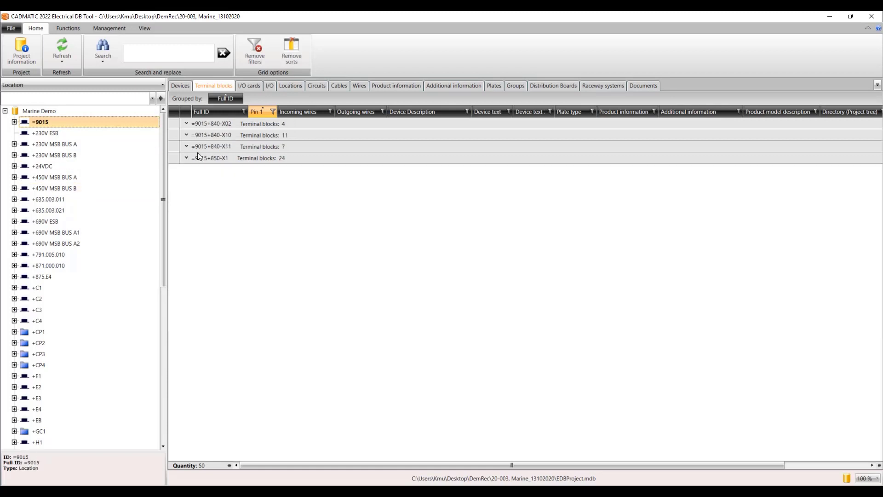
Number the pins of terminal strip =9015+840-X10 consecutively from 100, leaving out the two PE pins
click(187, 135)
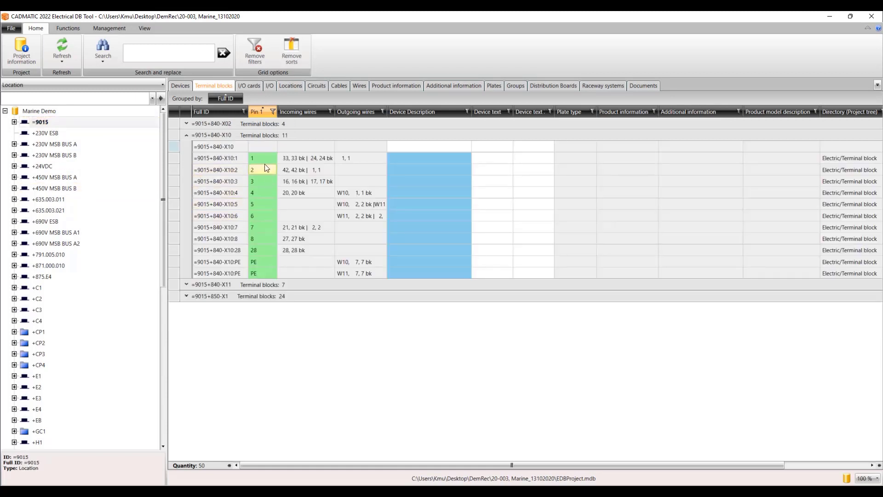
right_click(263, 252)
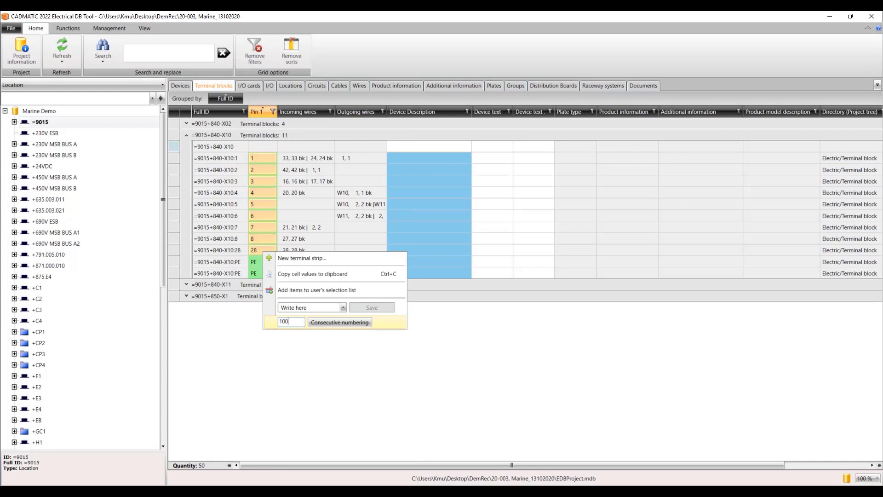
click(350, 323)
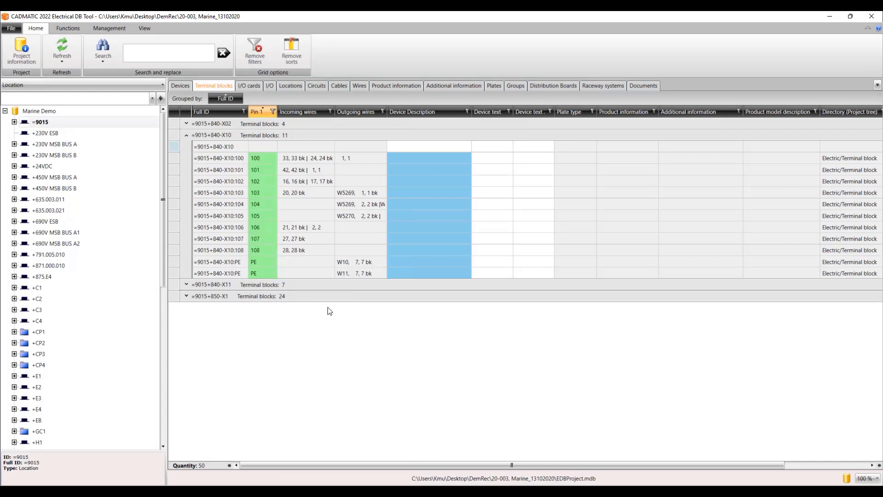
In the =9015 device list, copy the Device text 1 values from K91 through M01-B1 into Device text 2
click(180, 86)
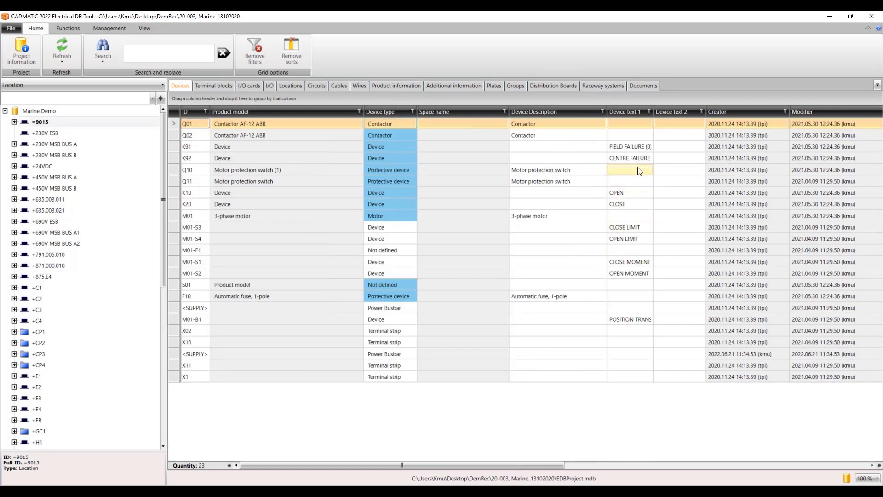
drag(632, 147, 642, 315)
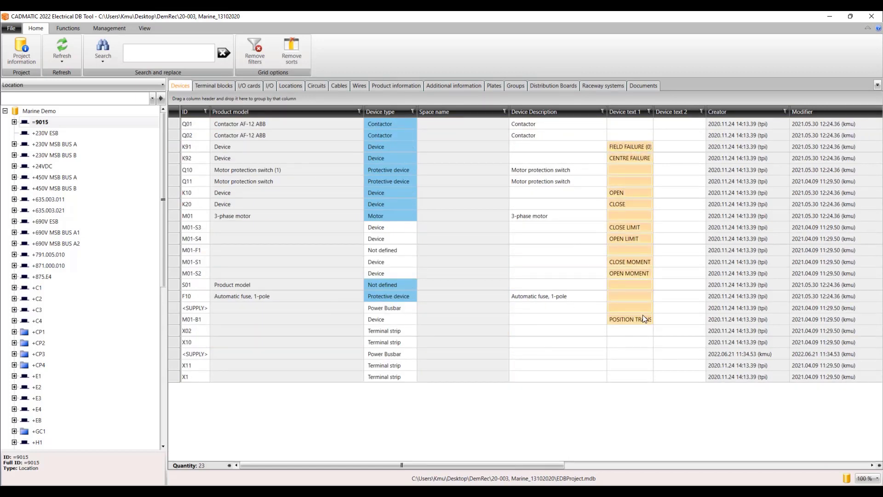
key(ctrl+c)
click(669, 146)
key(ctrl+v)
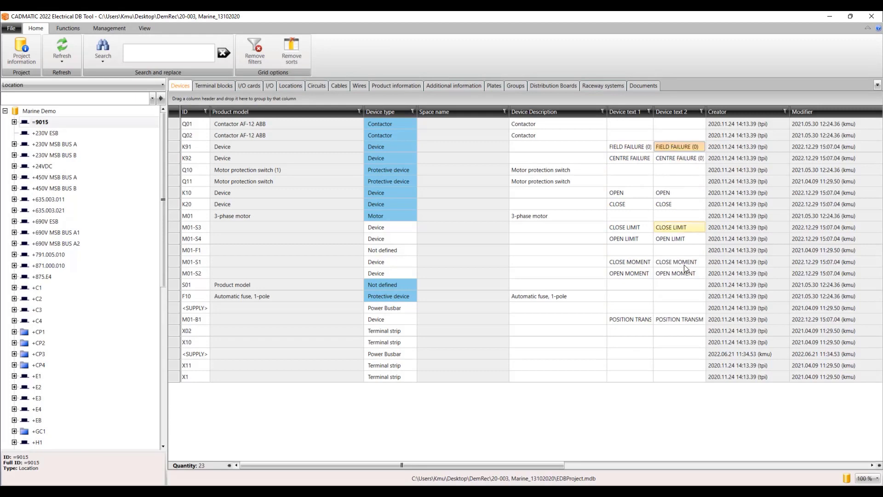
Translate the entire Device text 2 column from English to Finnish
shift+click(675, 317)
right_click(676, 302)
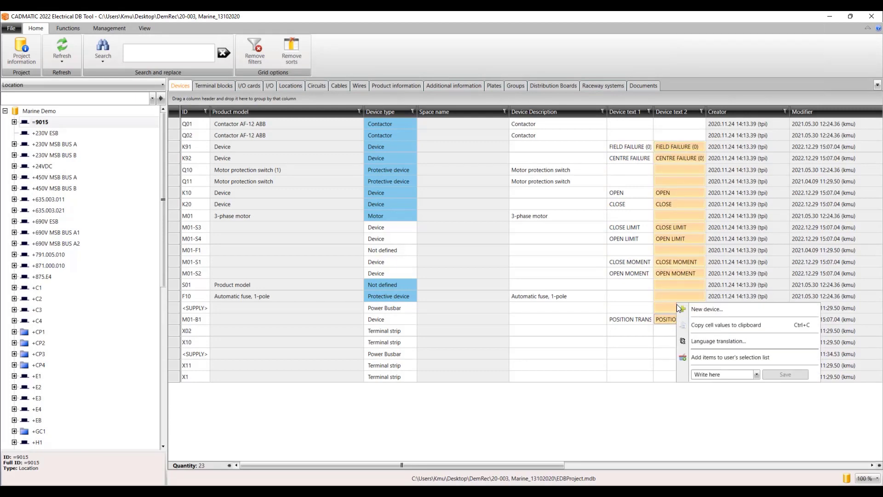
click(746, 341)
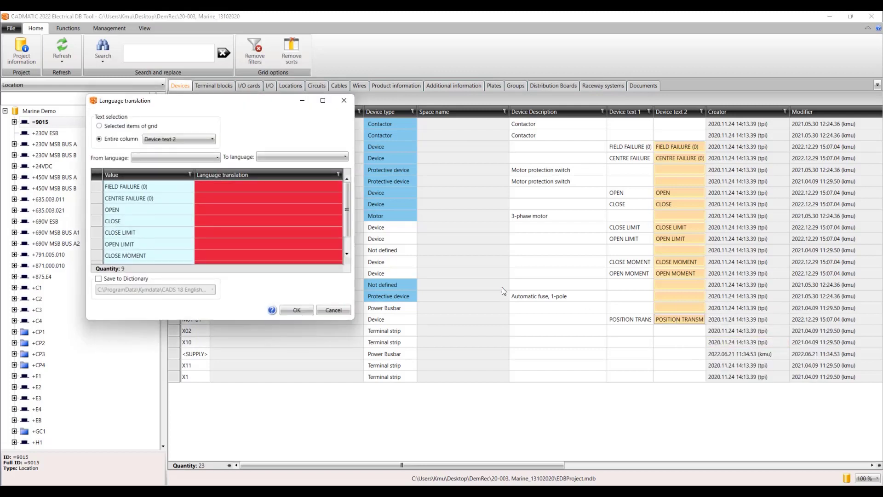
click(176, 159)
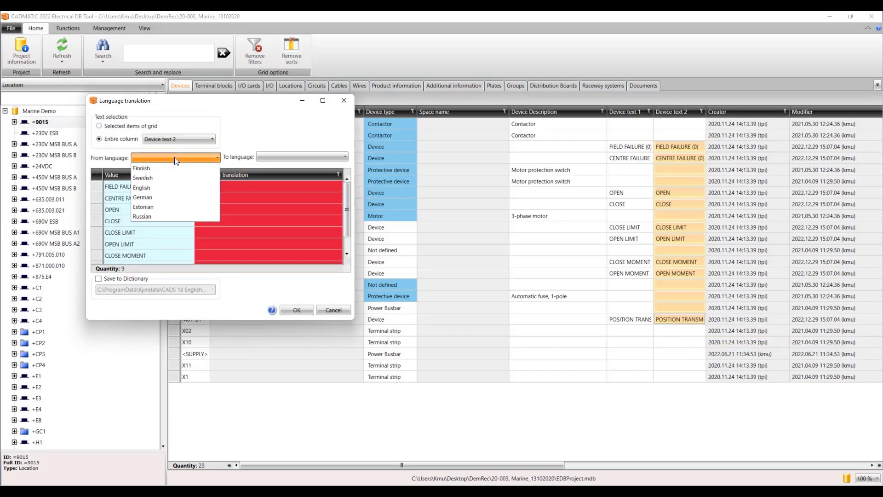
click(143, 188)
click(275, 156)
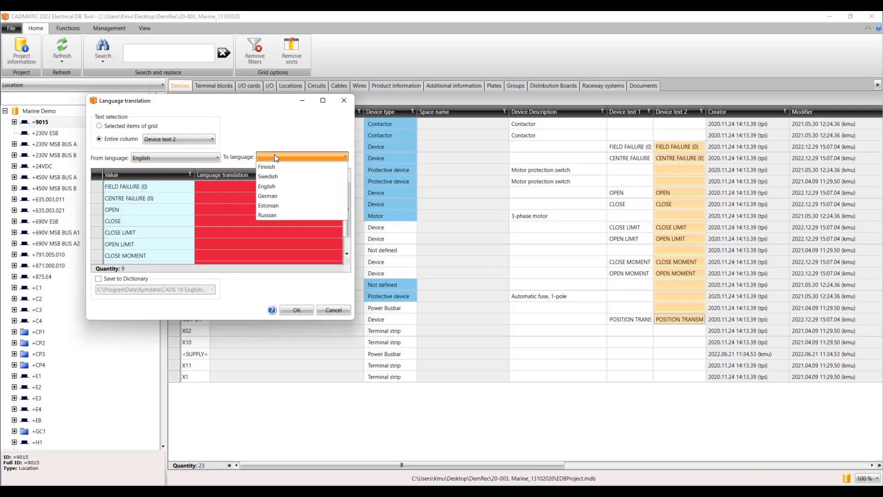
click(270, 167)
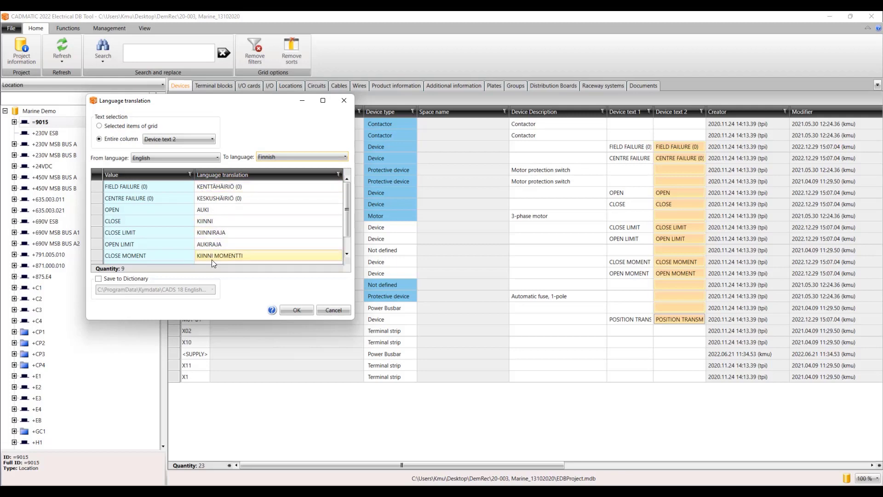
click(302, 310)
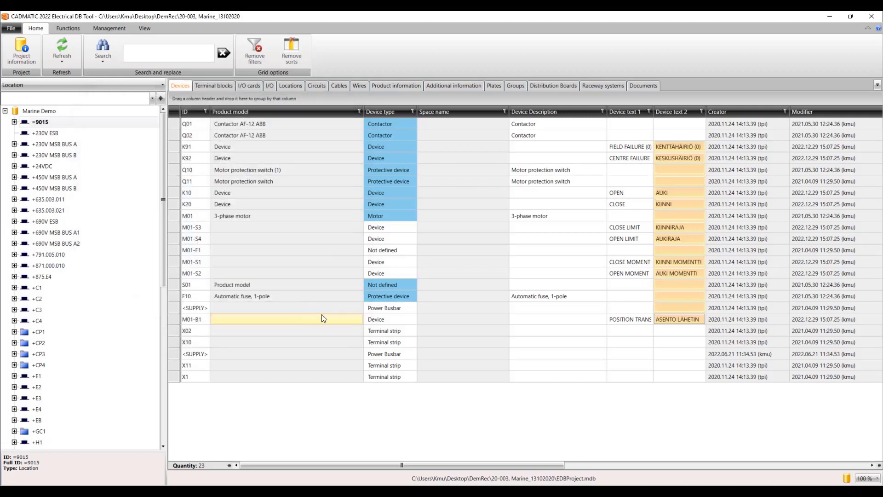
click(626, 307)
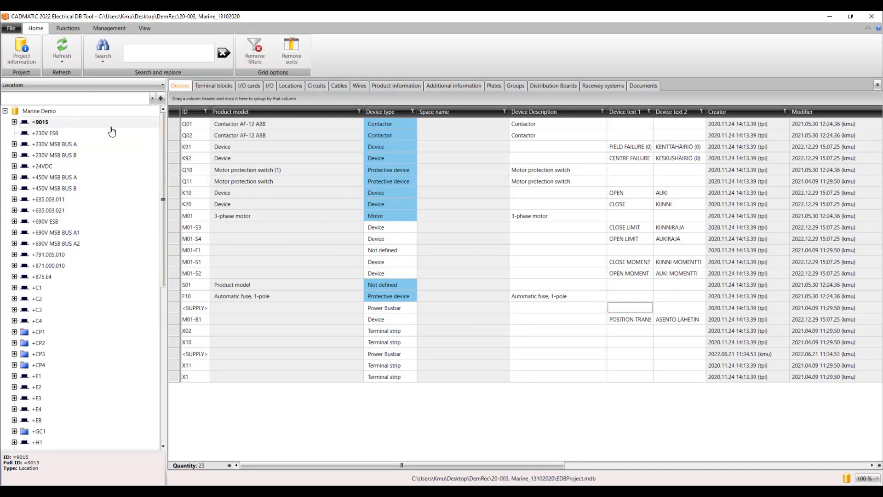
List the devices of the whole Marine Demo project, sort them by space name, and look through the rooms
click(81, 113)
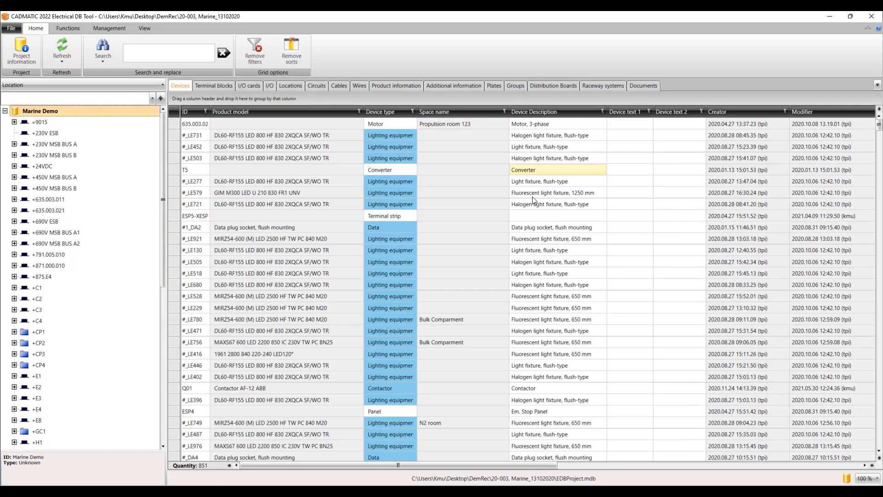
click(441, 111)
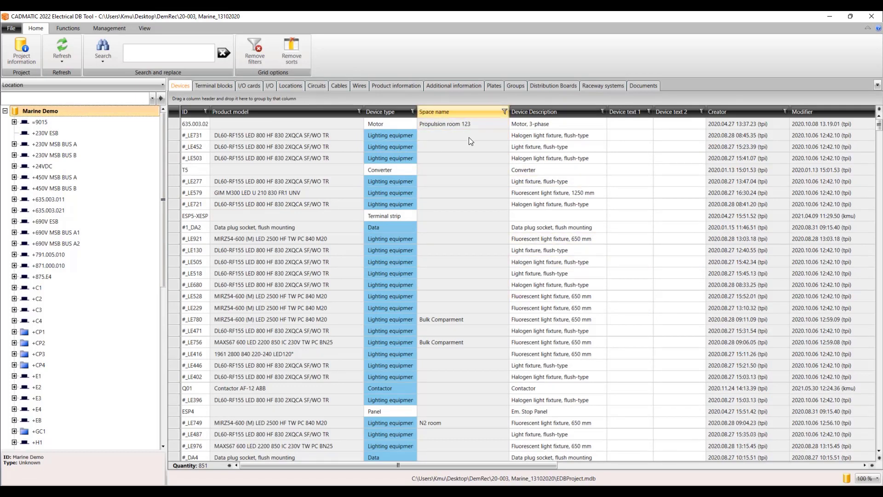
click(481, 109)
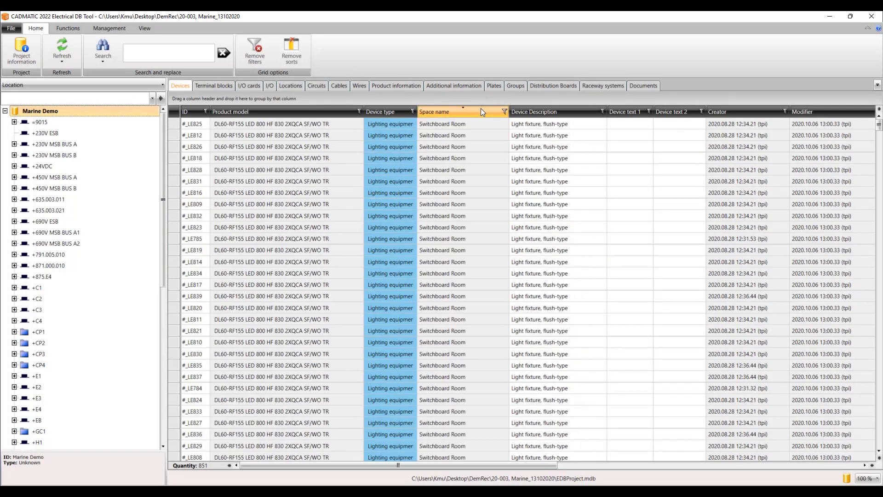
scroll(443, 154, down, 10)
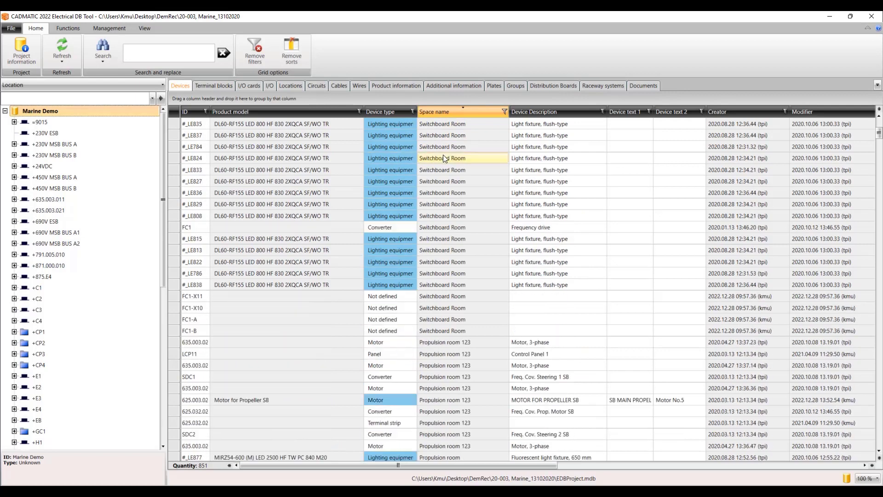
scroll(443, 154, down, 6)
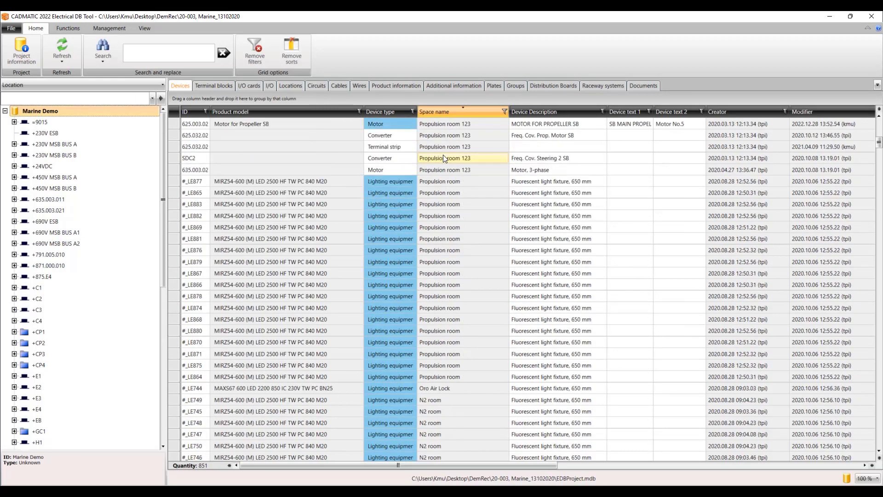
scroll(443, 154, down, 1)
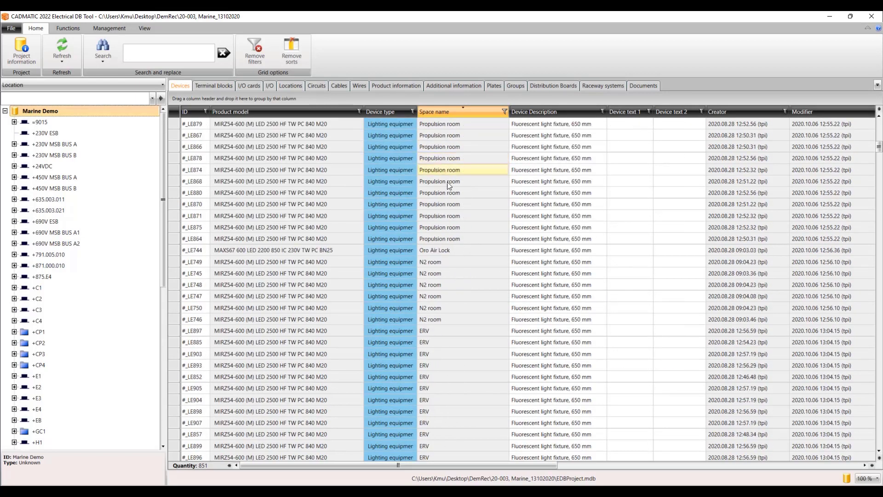
Sort the devices by occurrence count, clear that sorting, and examine the additional columns such as IP-class, power and manufacturer
drag(496, 466, 679, 450)
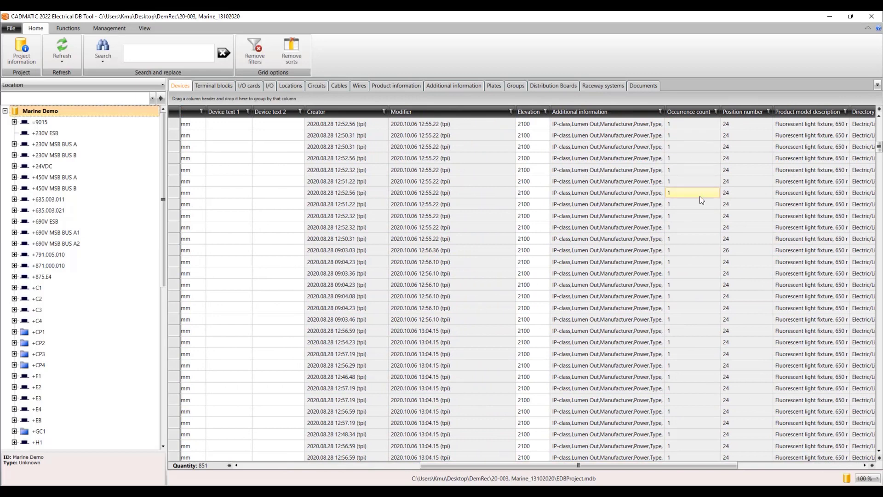
drag(879, 152, 879, 128)
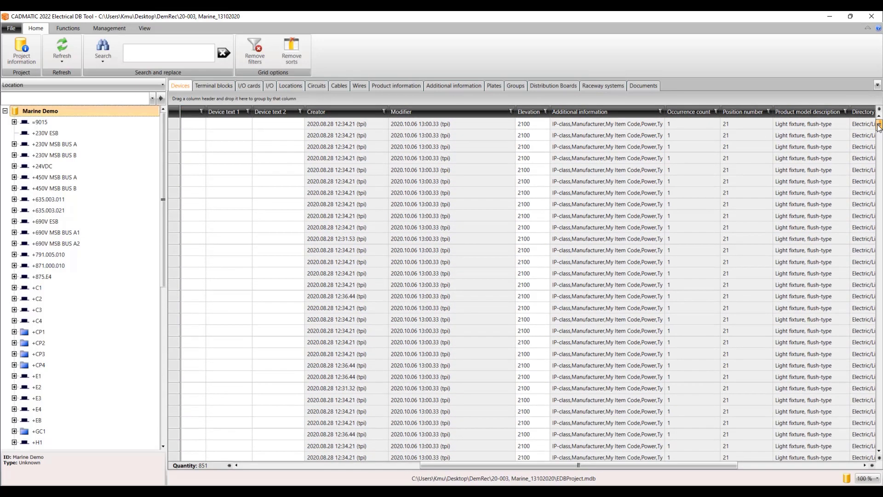
click(694, 111)
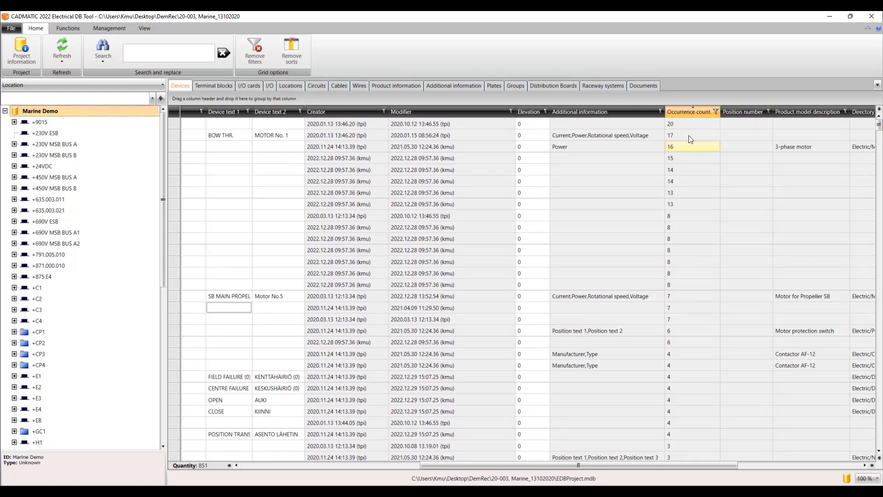
click(691, 111)
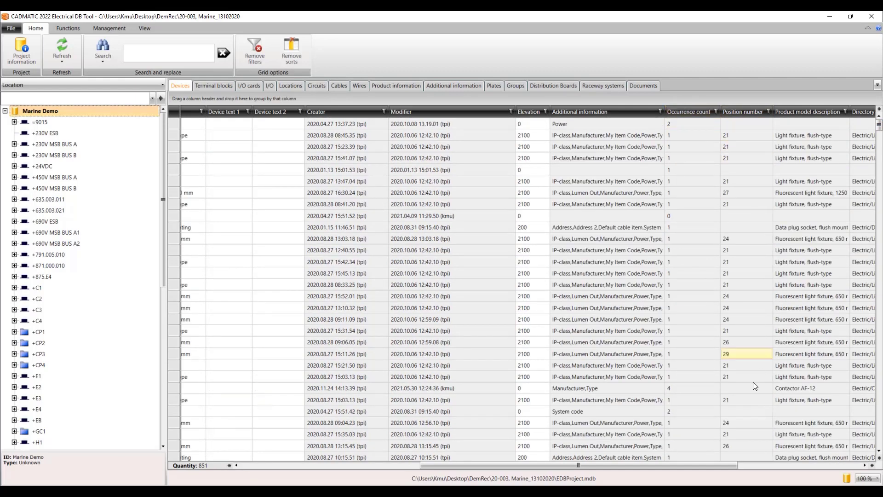
drag(730, 468, 860, 455)
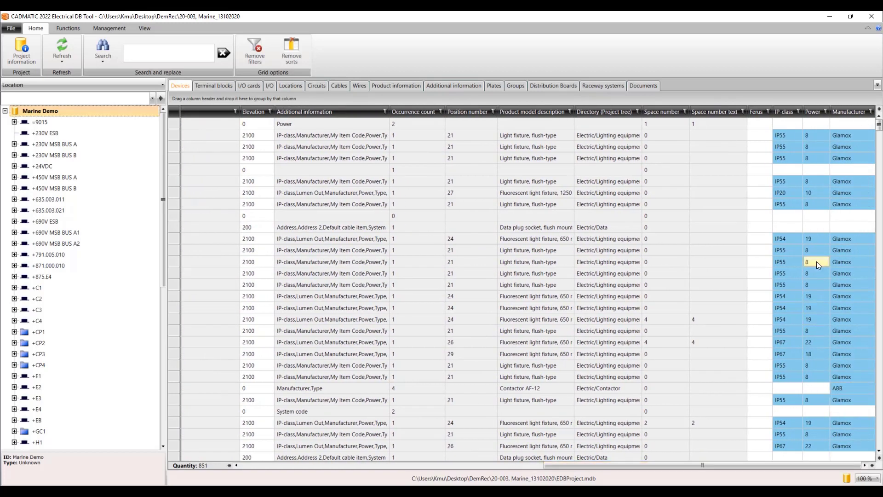
drag(791, 461, 488, 465)
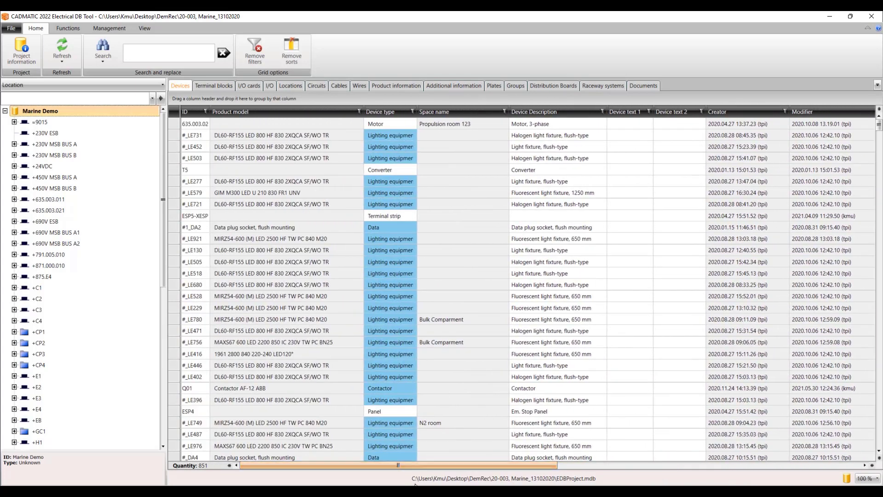
Filter the device list to type Motor, look over the motors, and remove the filter again
click(412, 111)
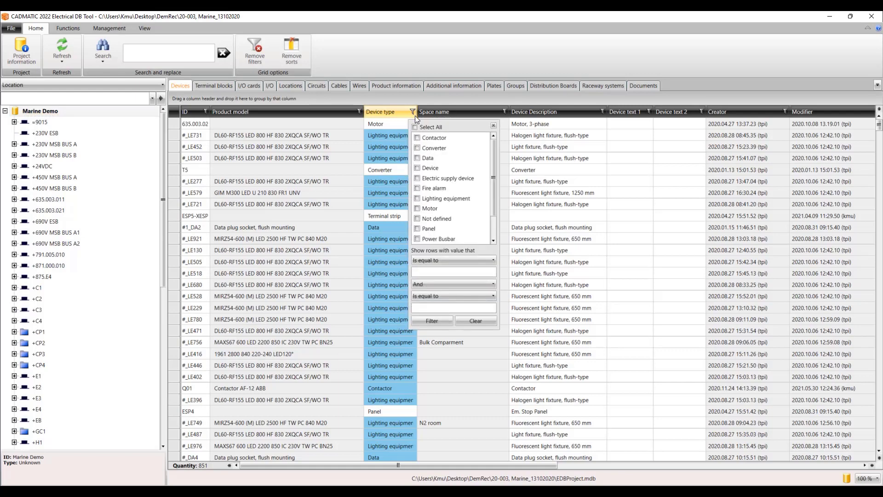
click(418, 208)
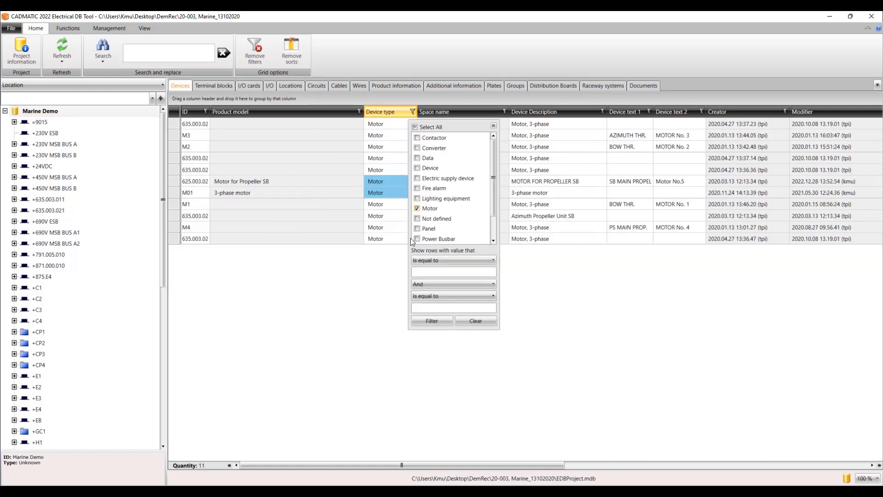
click(348, 230)
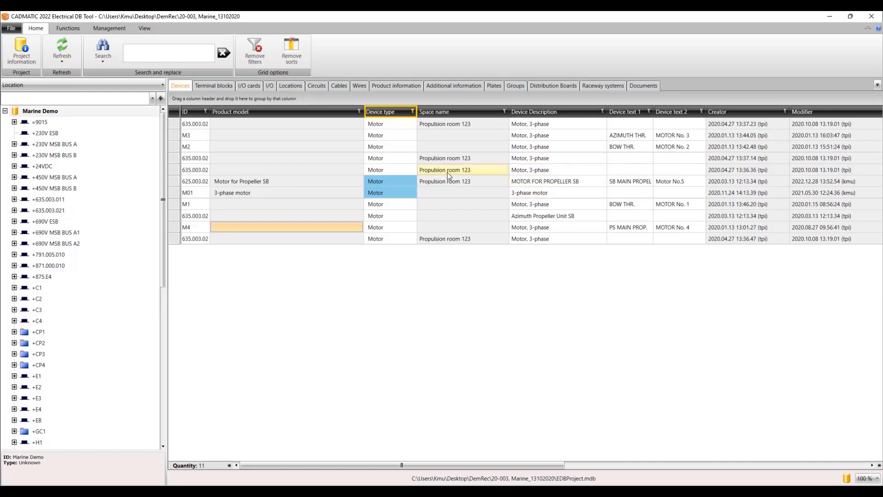
click(256, 50)
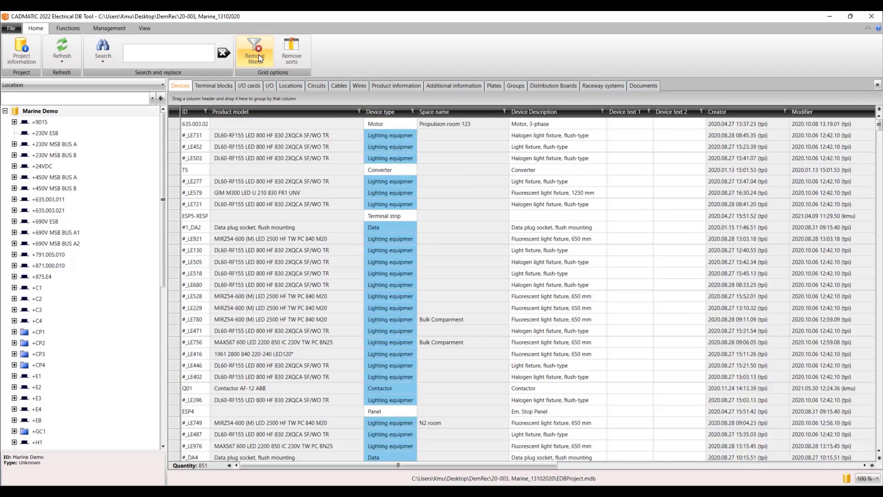
click(828, 16)
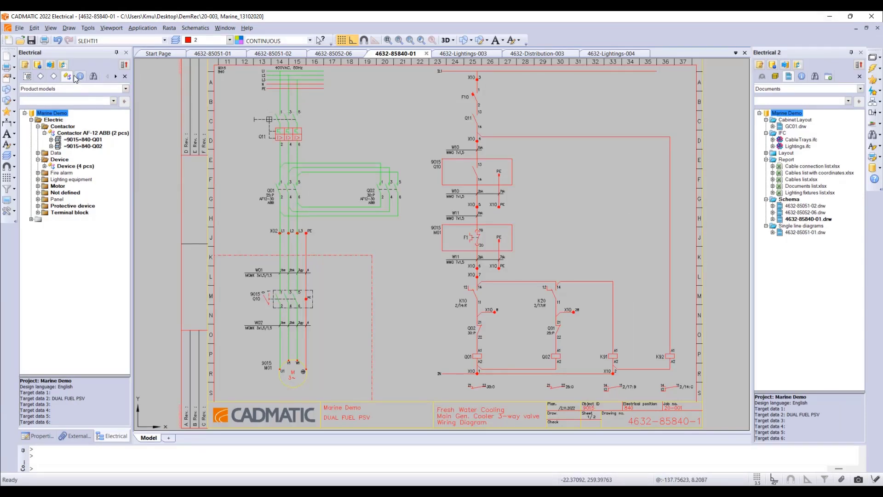
click(64, 65)
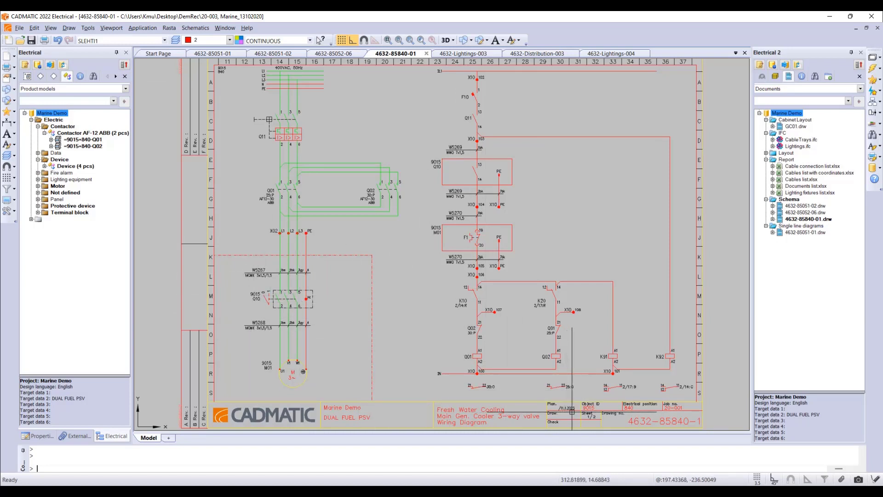
key(Page_Down)
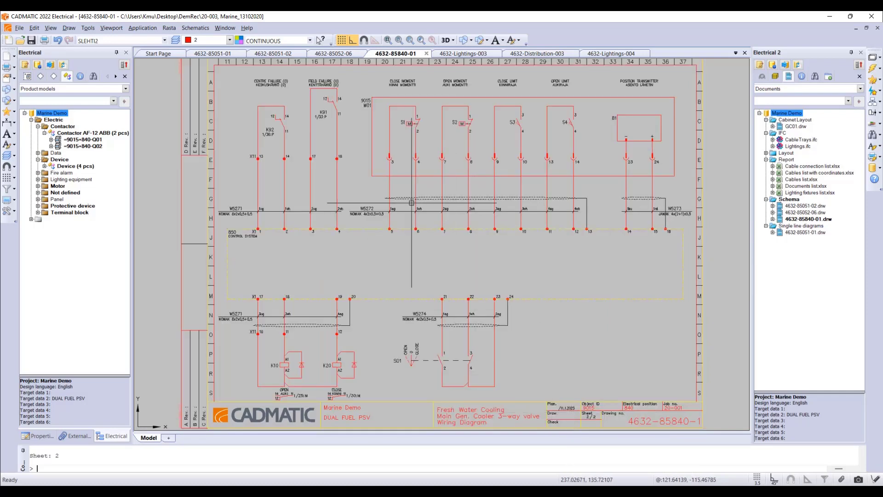
click(354, 151)
click(348, 119)
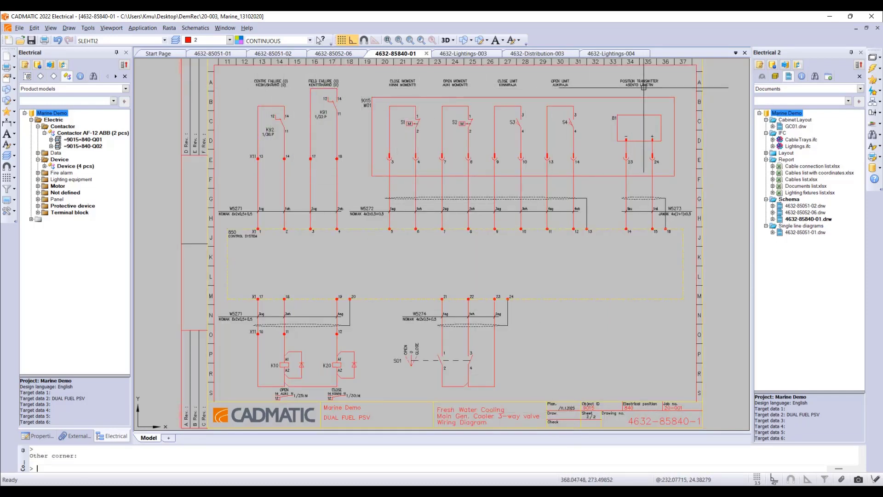
key(Page_Up)
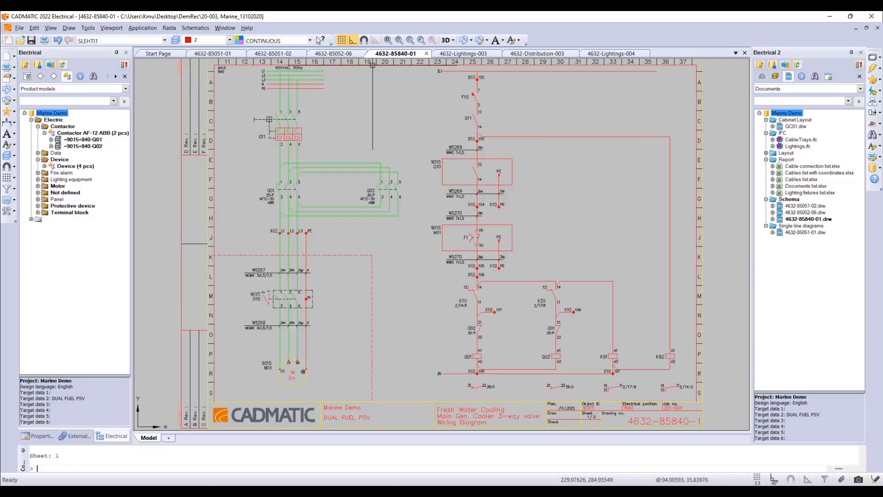
click(225, 53)
scroll(474, 209, down, 3)
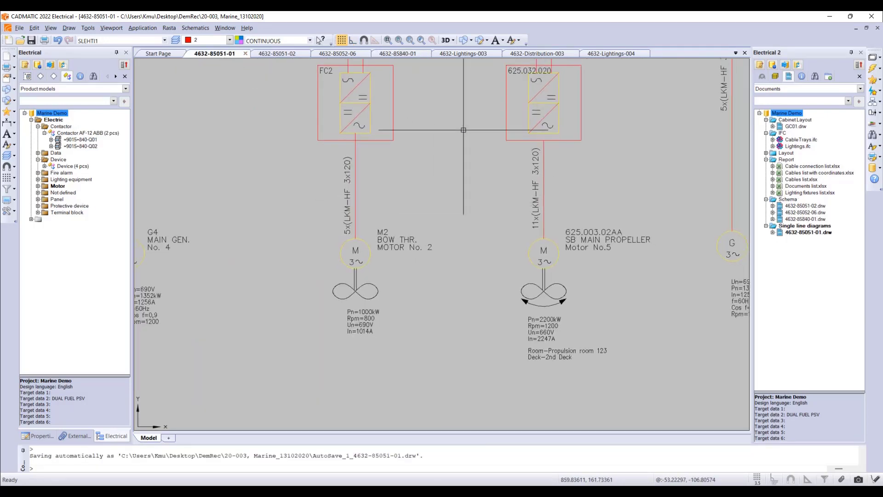
middle_drag(461, 127, 445, 223)
scroll(444, 217, down, 2)
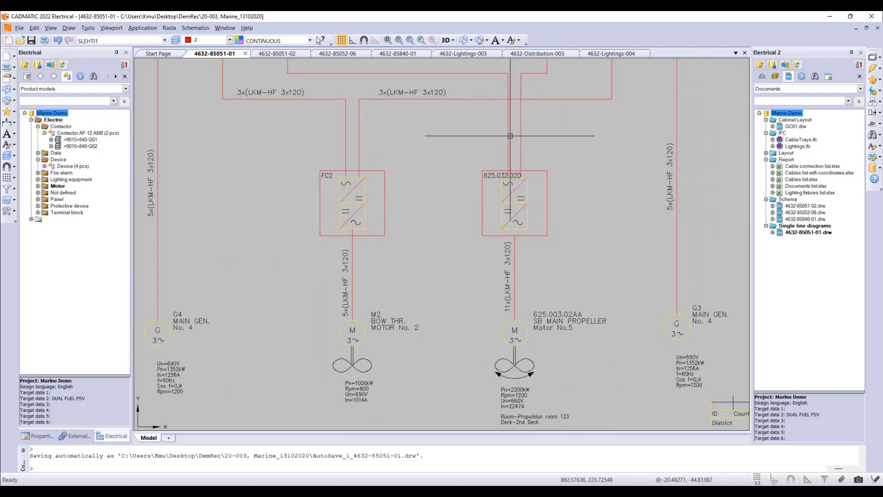
middle_drag(527, 116, 395, 243)
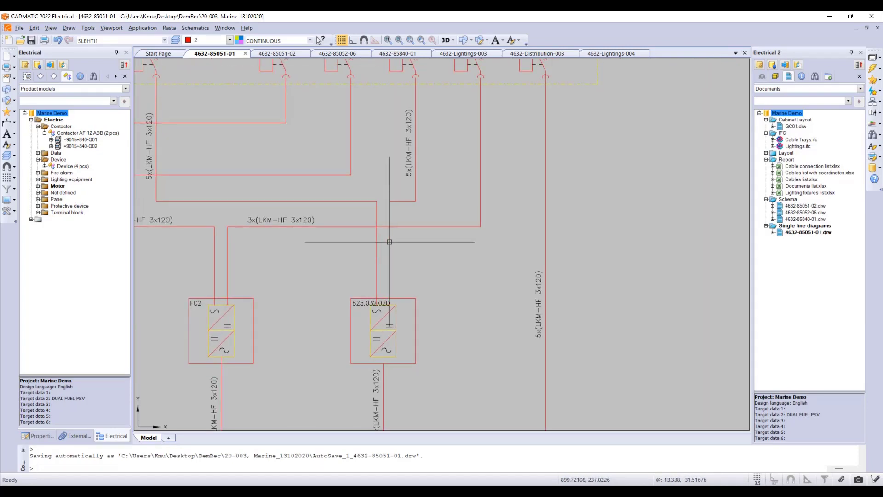
mouse_move(389, 241)
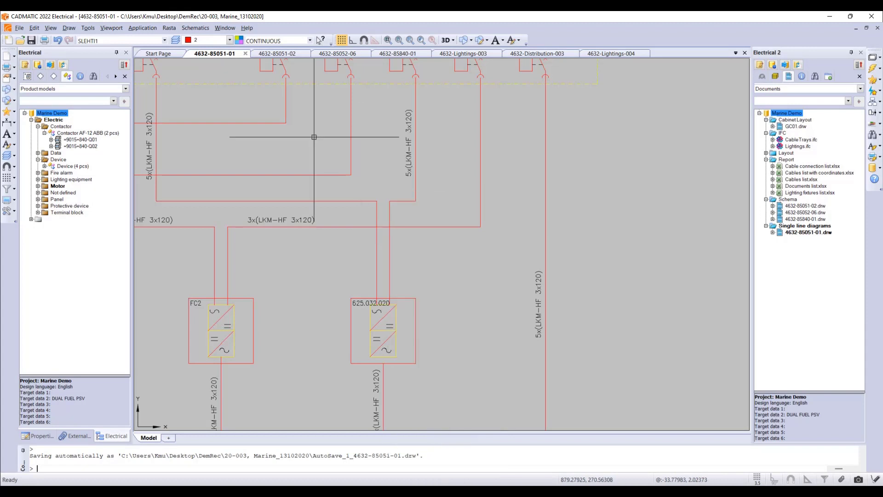
click(273, 52)
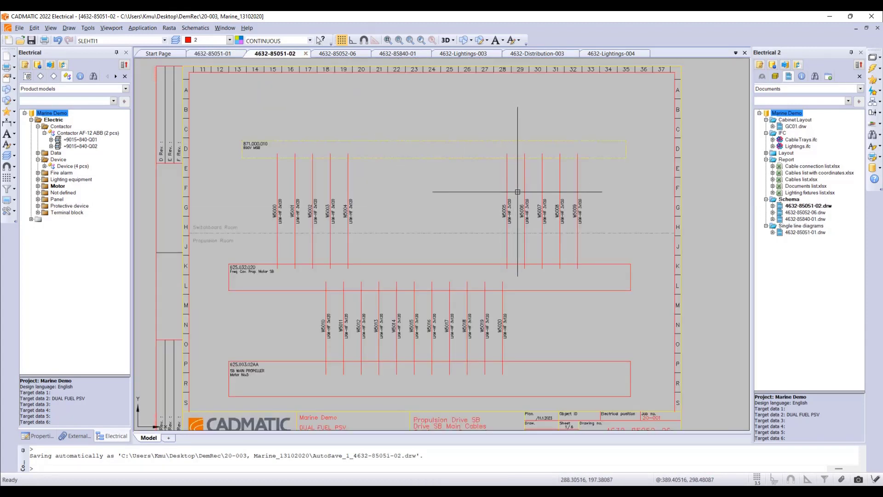
mouse_move(506, 187)
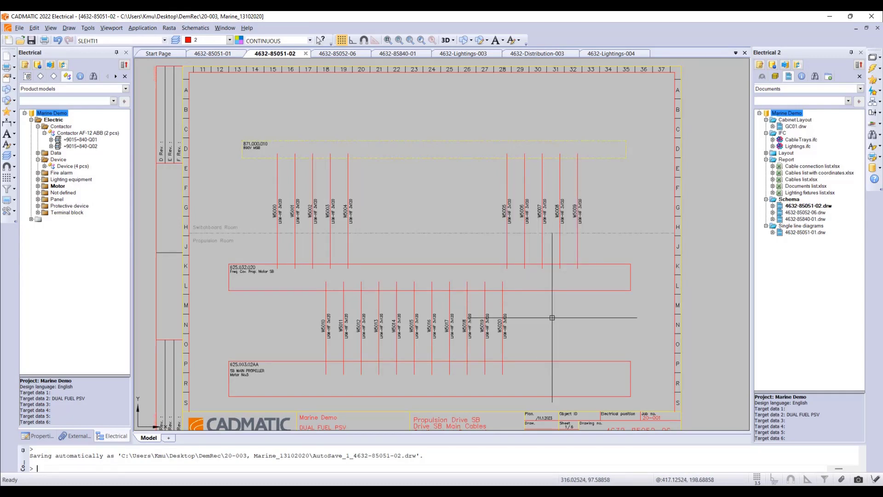
middle_drag(549, 332, 523, 288)
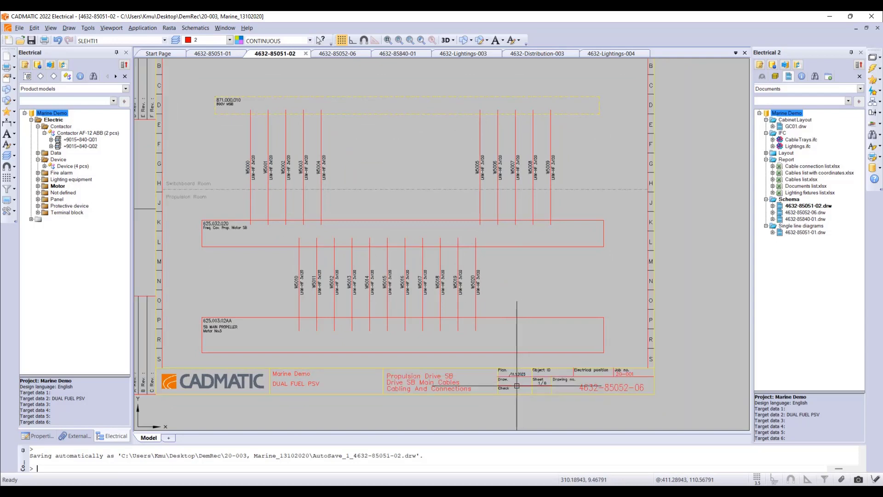
click(406, 53)
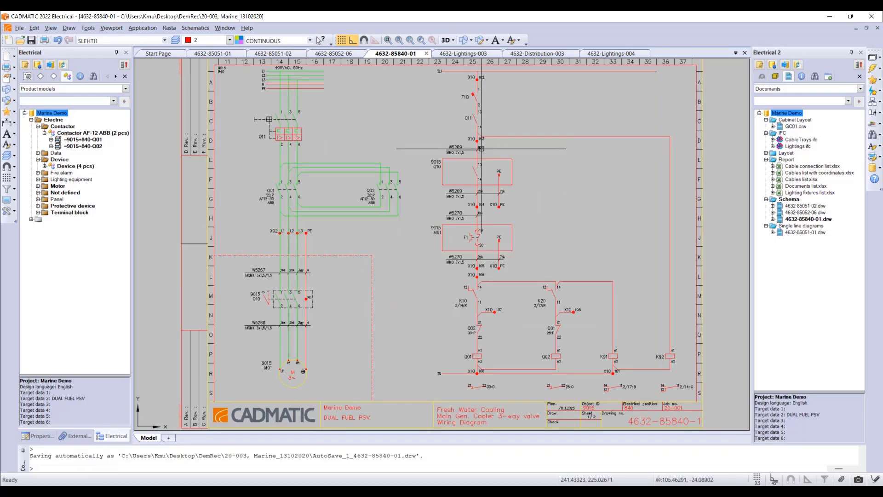
Update all reports in the project's Report folder
click(785, 160)
right_click(785, 161)
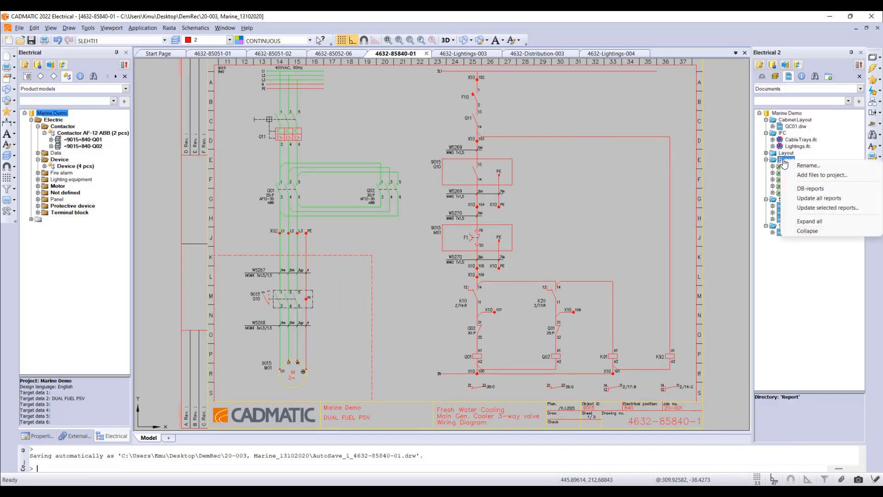
click(849, 202)
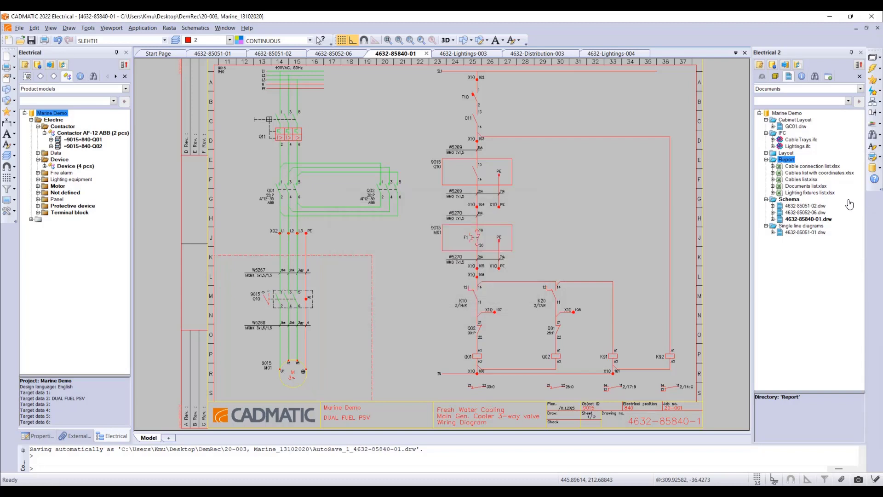
Open the Cables list report, examine the cables leading to 625.003.02AA, and close the report
right_click(801, 179)
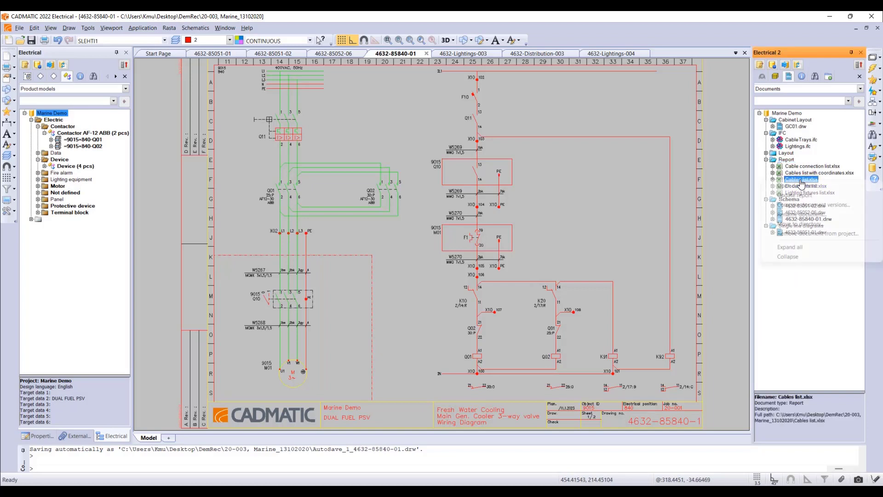
click(819, 186)
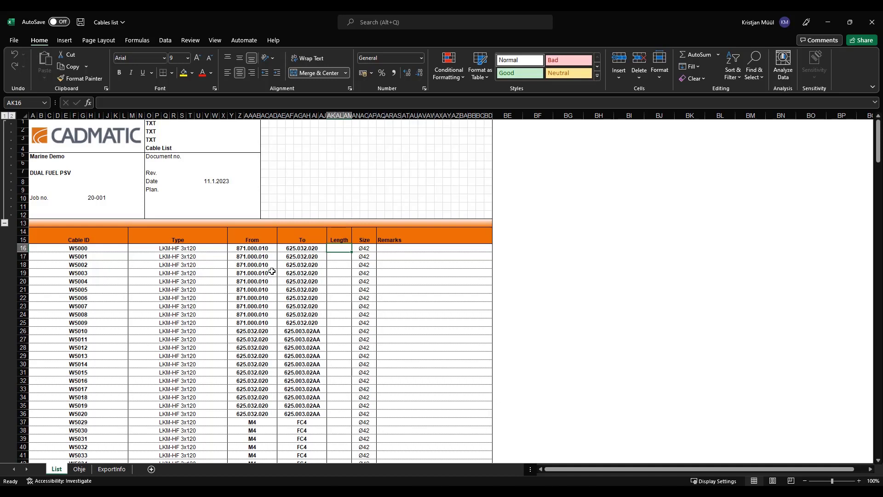
scroll(285, 299, down, 1)
drag(314, 307, 315, 390)
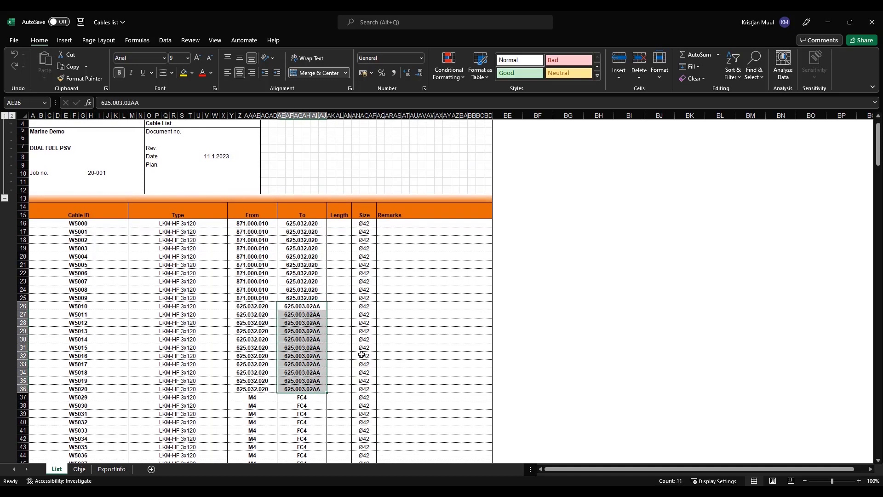
click(873, 24)
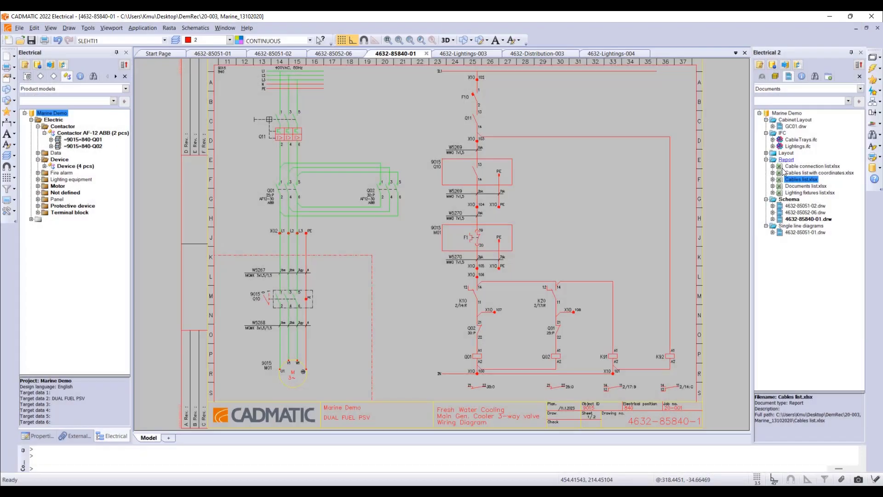
Open the Cable connection list report, look up the wire connections of cable W5272, and return to the wiring diagram
right_click(800, 166)
click(797, 172)
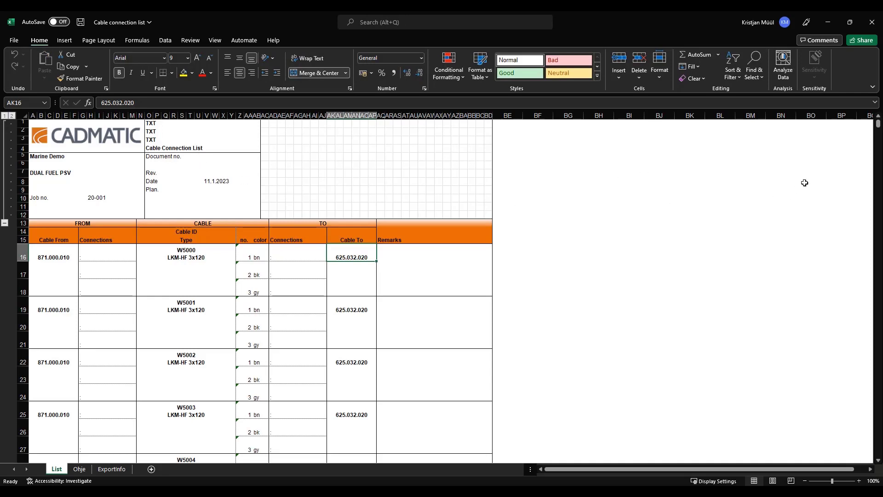
drag(877, 125, 878, 410)
scroll(403, 366, down, 3)
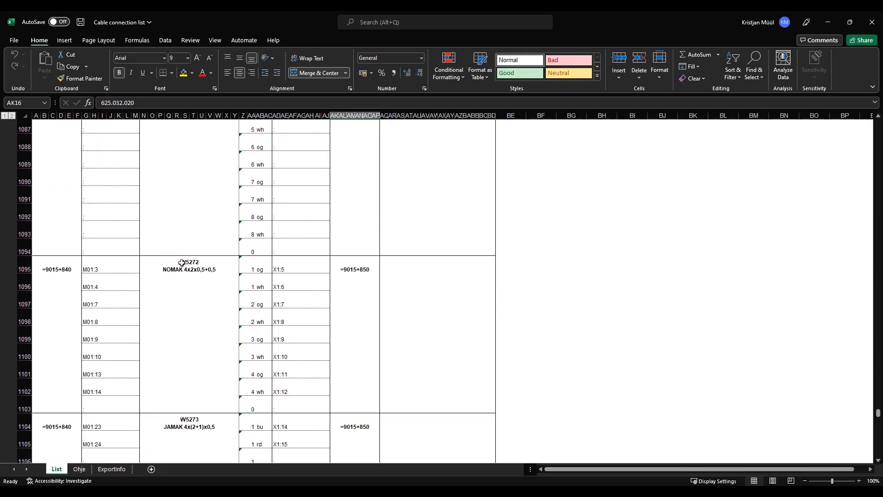
click(827, 24)
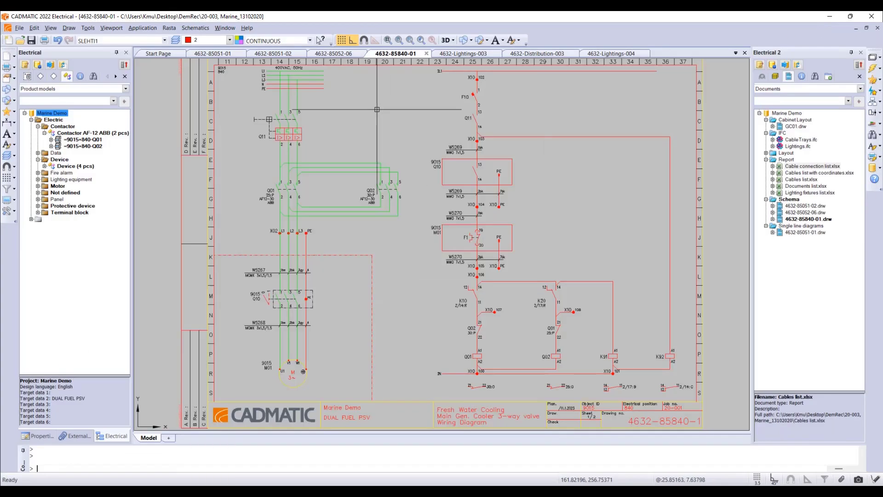
Show the project's wirings in the Electrical tree and search them for cable 5272
click(35, 89)
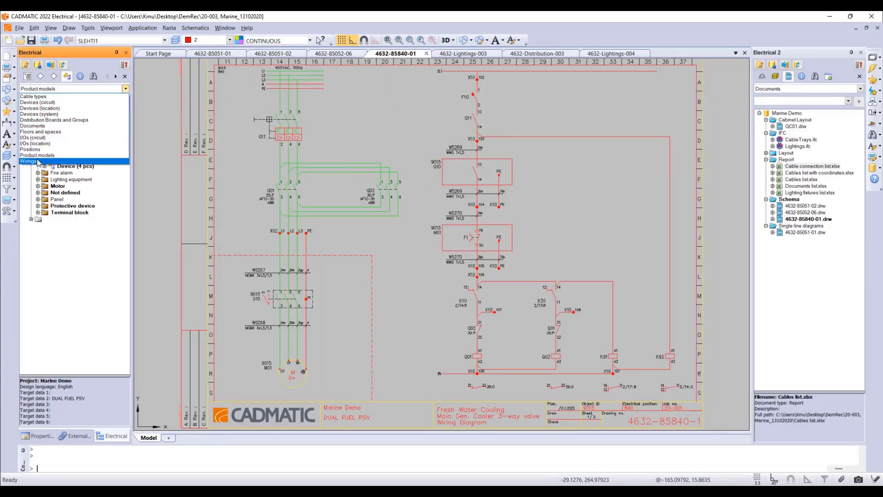
click(38, 161)
click(38, 101)
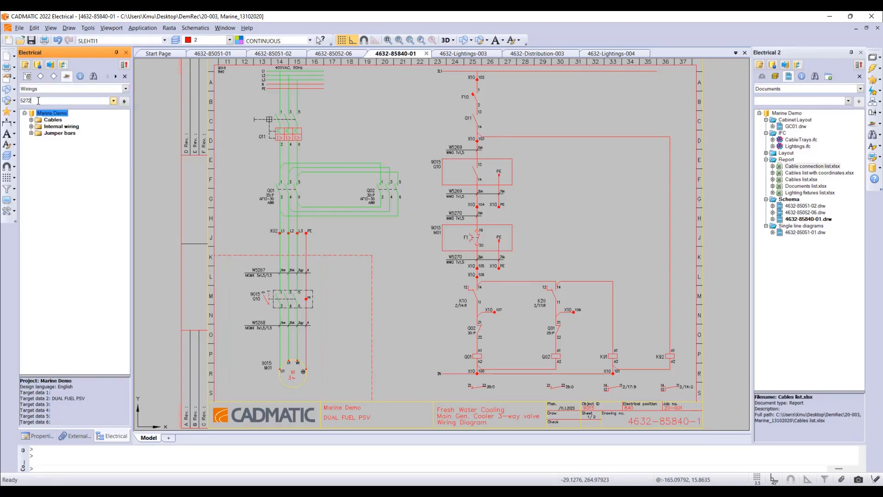
key(Return)
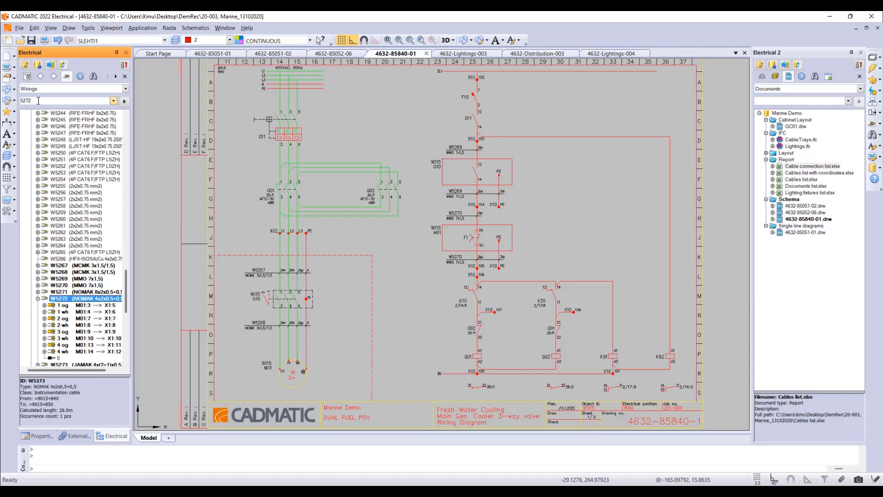
Show where cable W5272 occurs in the drawing, end the occurrence search, and inspect one of the cable's wires
right_click(79, 300)
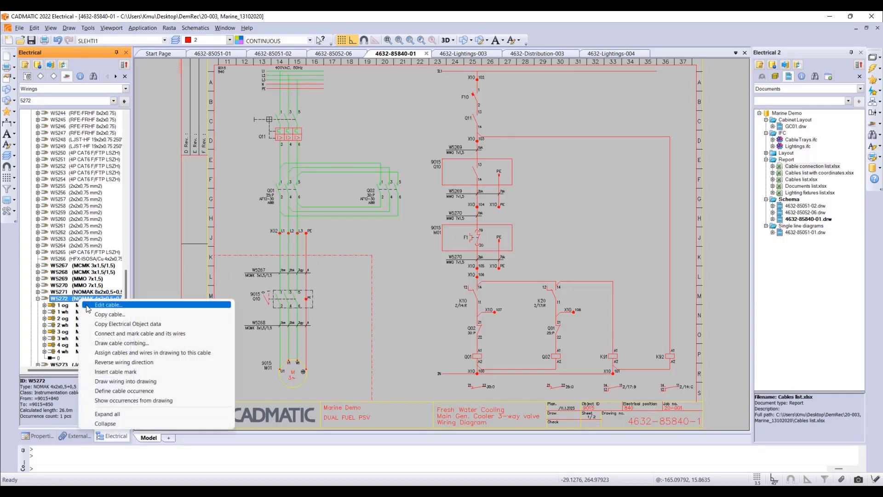
click(129, 401)
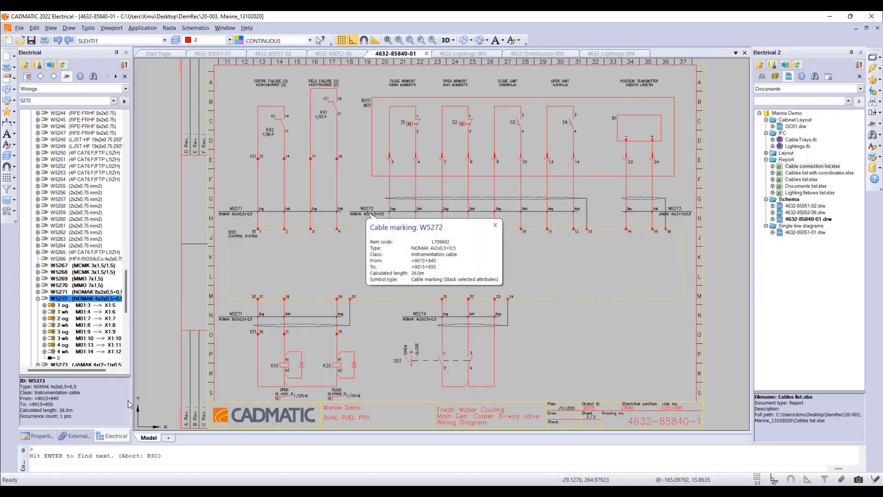
click(494, 225)
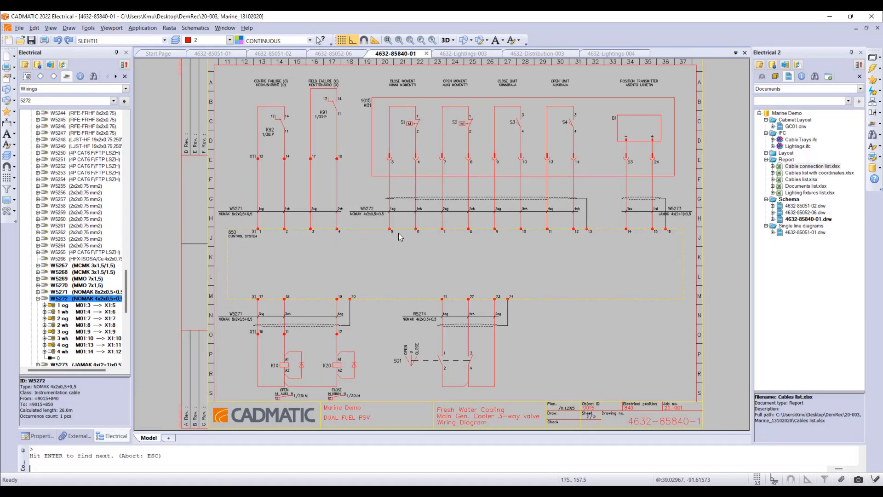
key(Escape)
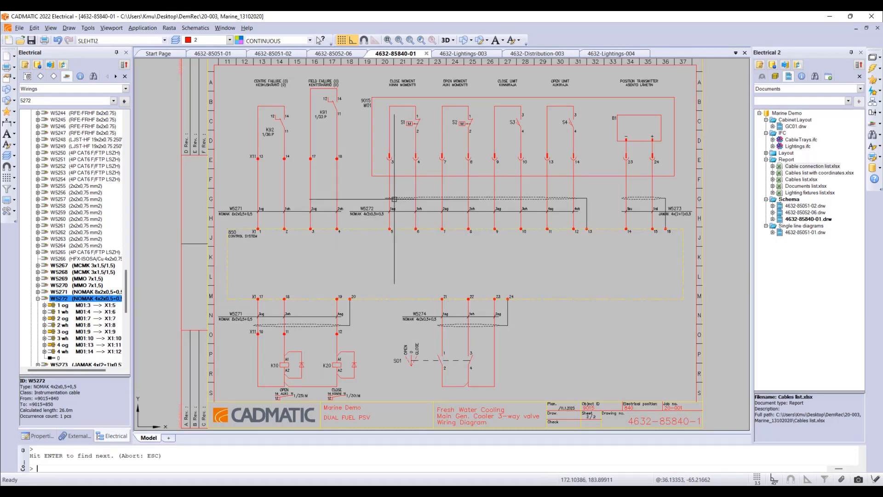
mouse_move(391, 189)
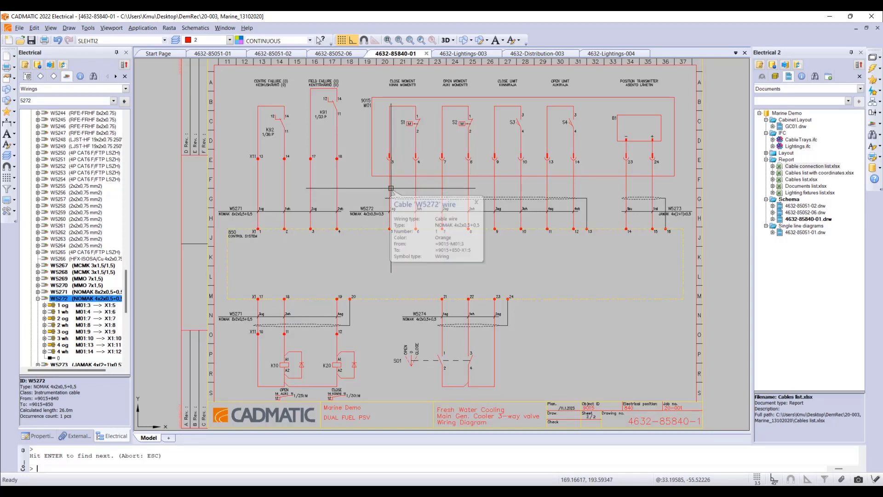
Open the Lighting fixtures list report, look it over, and close it together with the cable connection list
ctrl+click(793, 193)
right_click(793, 193)
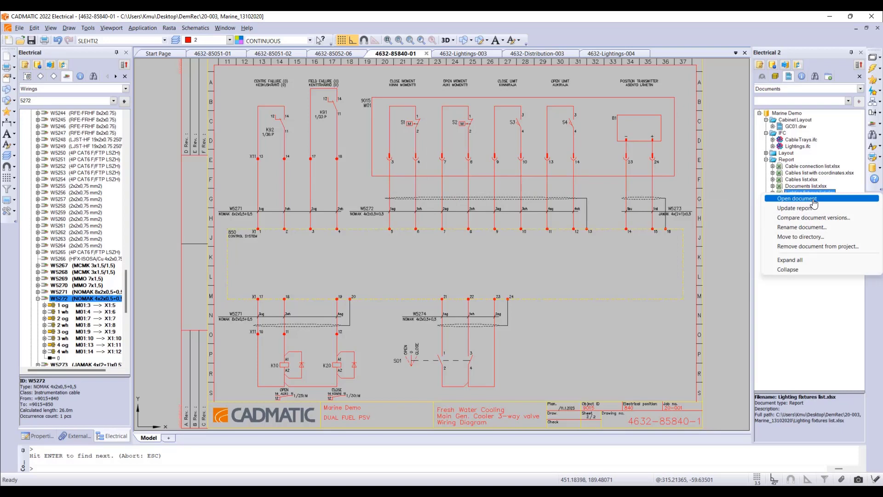
click(813, 200)
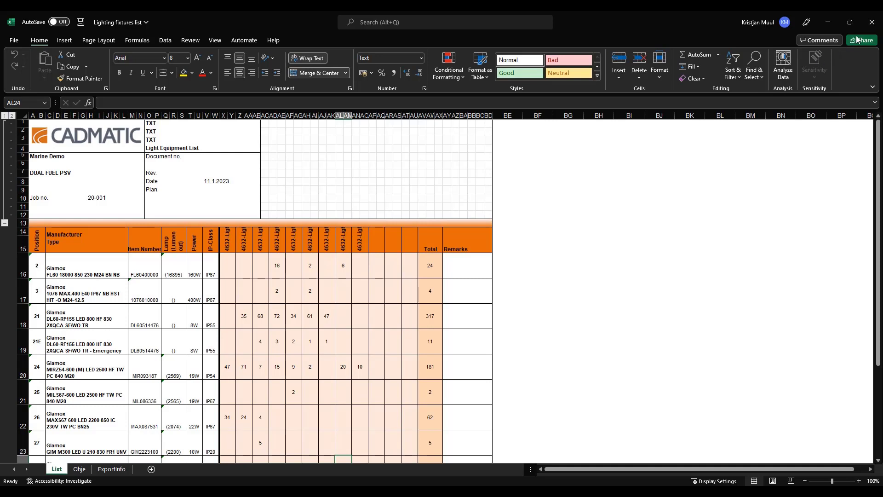
click(870, 23)
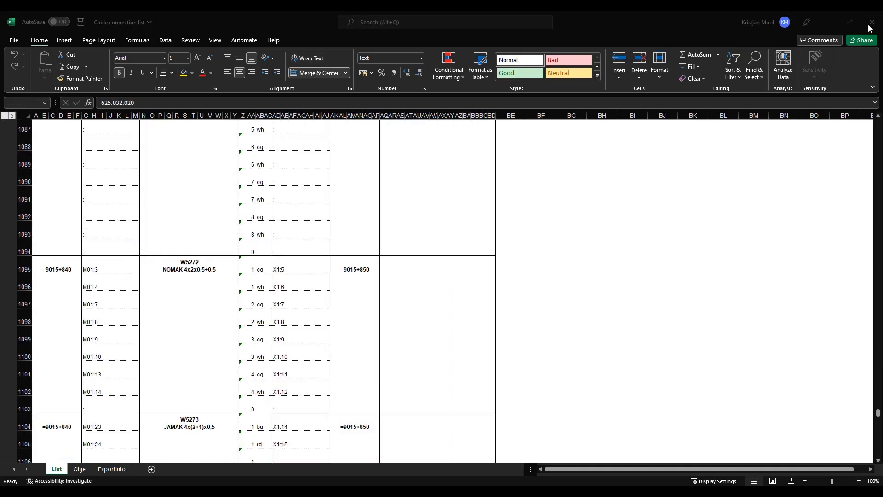
click(870, 28)
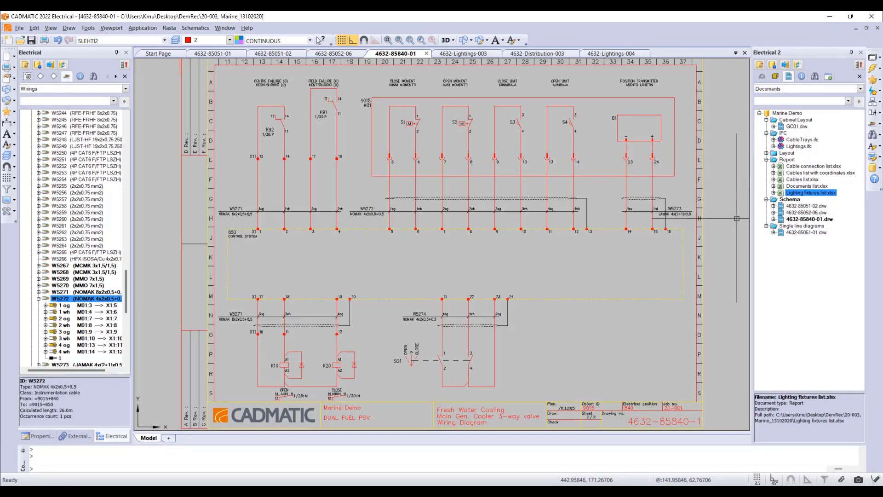
click(807, 206)
right_click(809, 211)
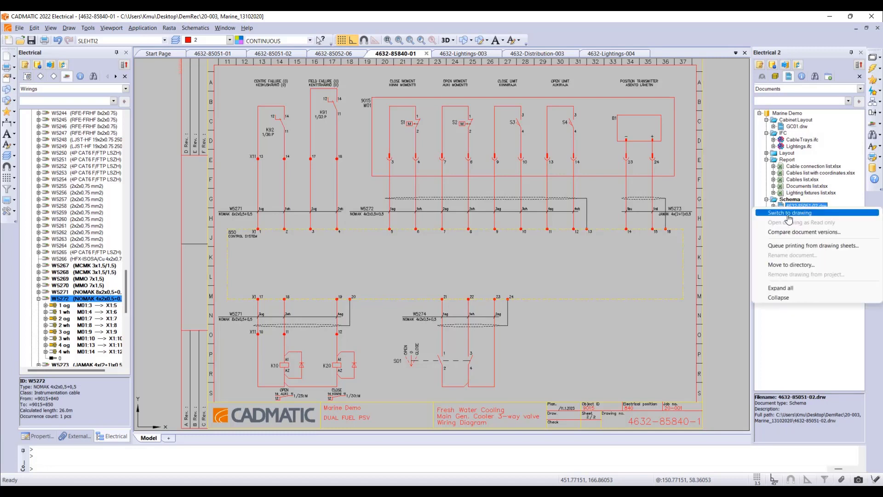
click(836, 233)
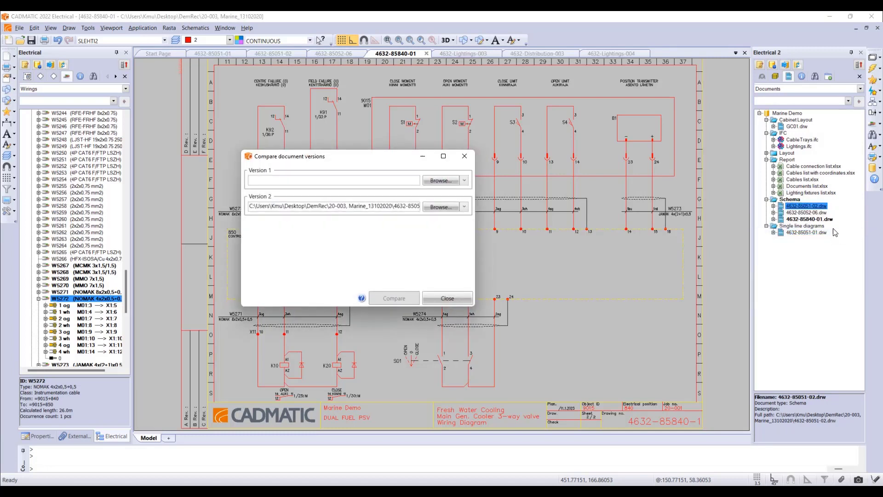
click(441, 180)
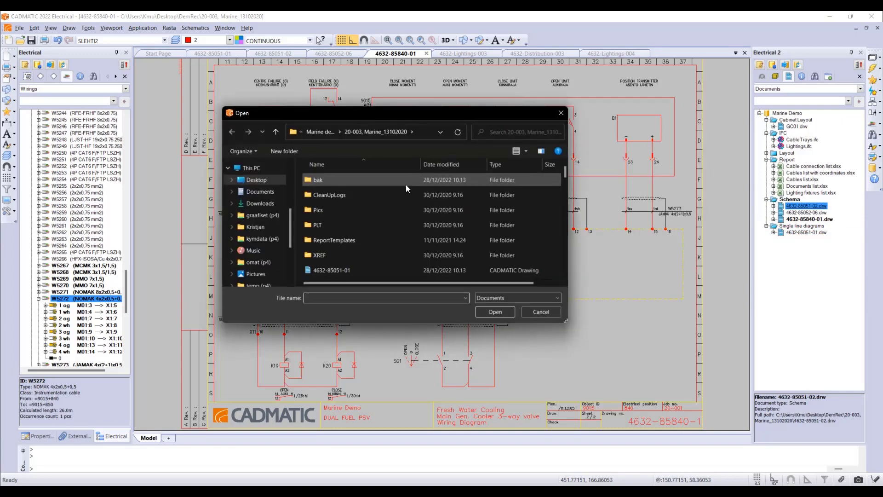
scroll(343, 209, down, 1)
click(355, 242)
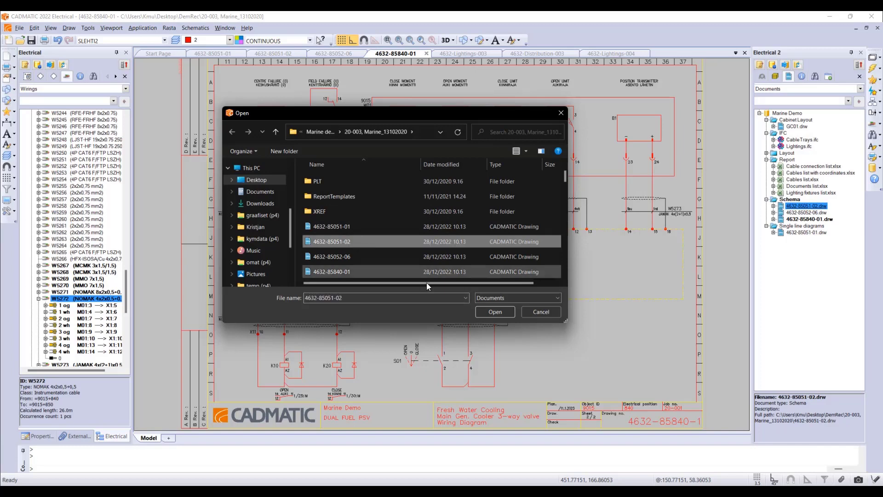
click(500, 313)
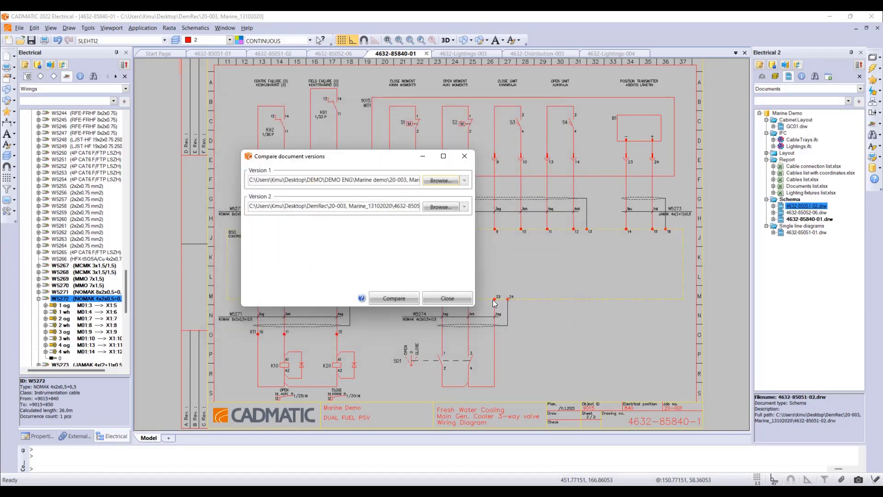
click(390, 297)
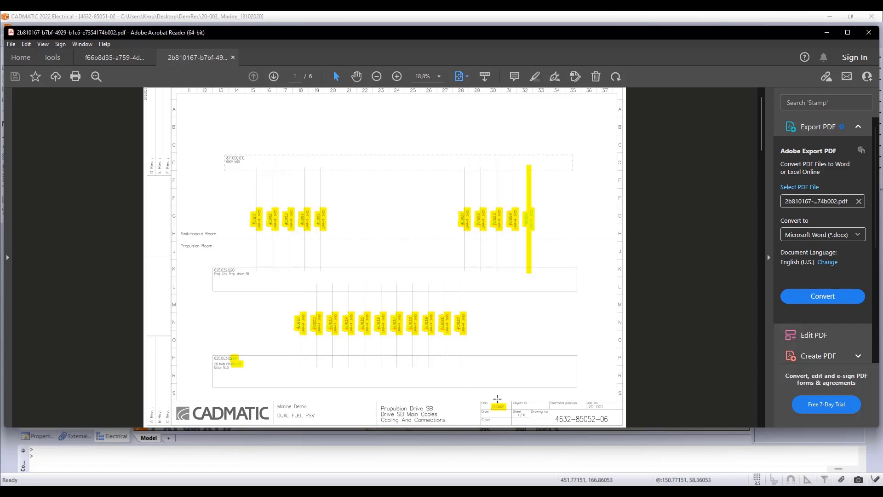
Look through the highlighted differences in the comparison PDF, then close that document and end the version comparison
scroll(467, 367, down, 3)
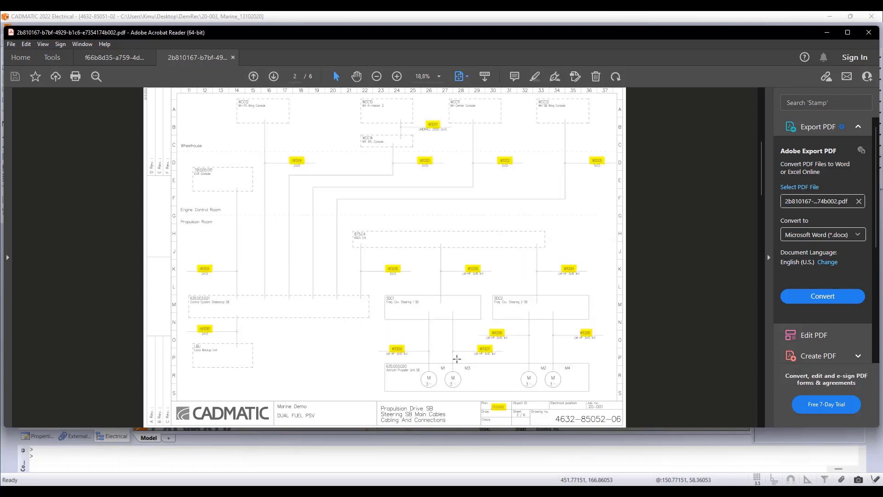
scroll(457, 358, down, 3)
scroll(456, 358, down, 3)
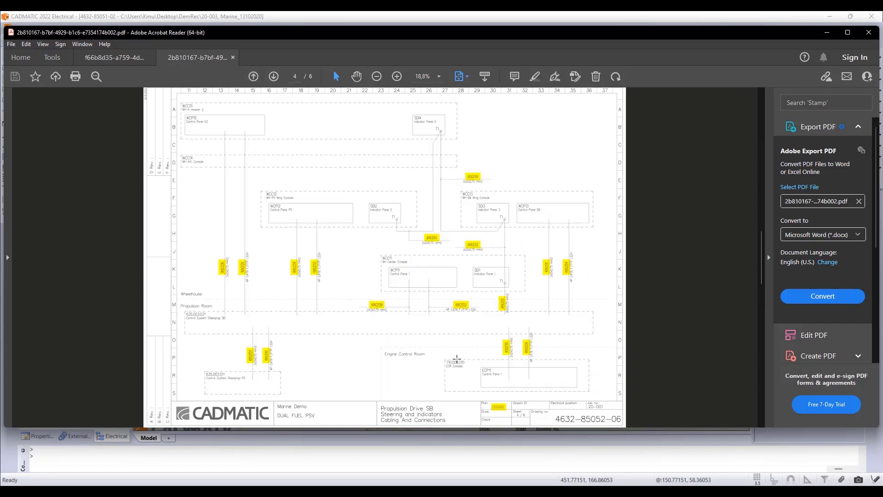
scroll(456, 358, up, 9)
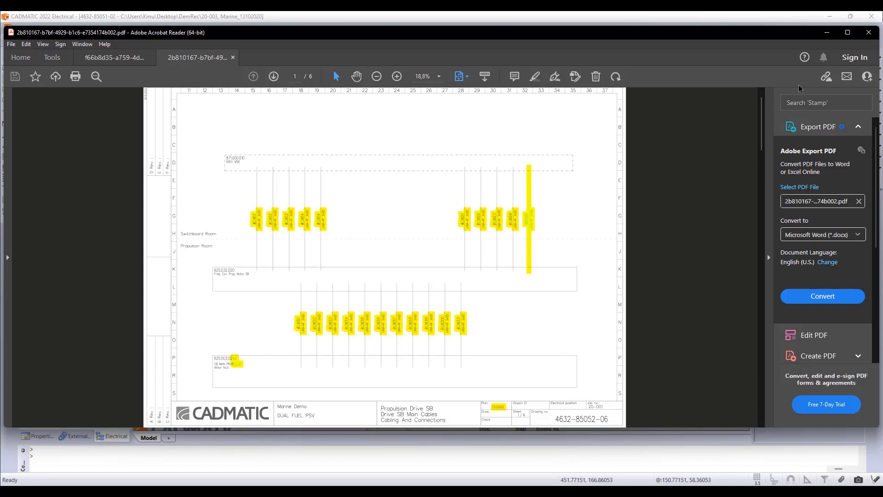
click(868, 32)
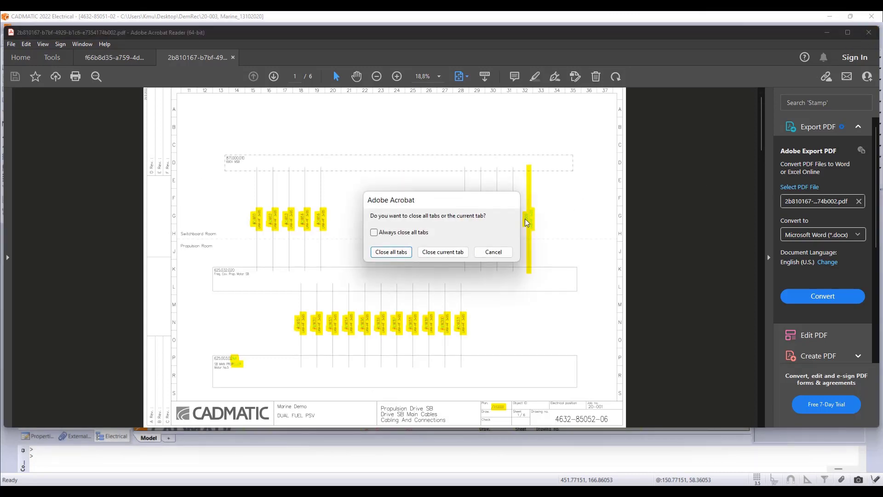
click(452, 253)
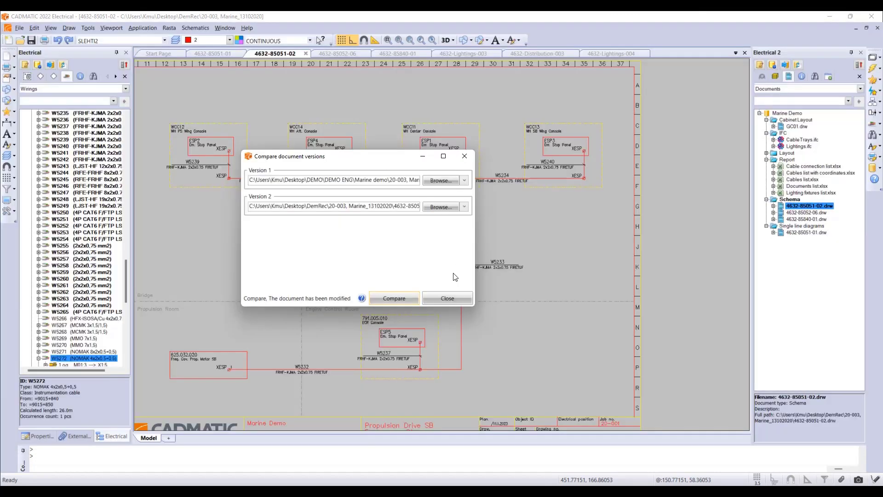
click(447, 297)
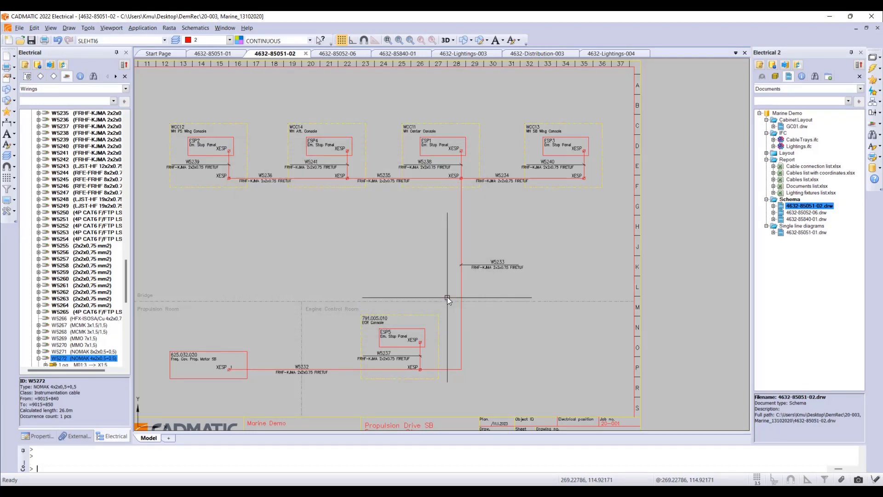
right_click(810, 209)
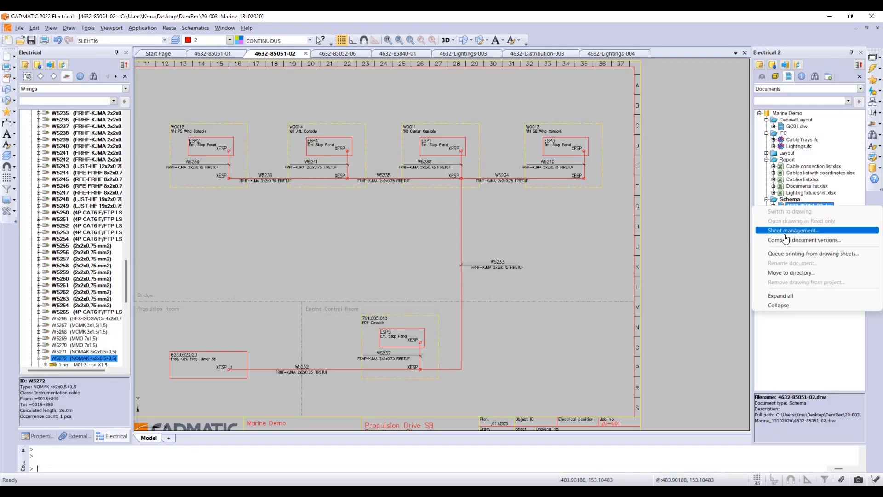
click(852, 254)
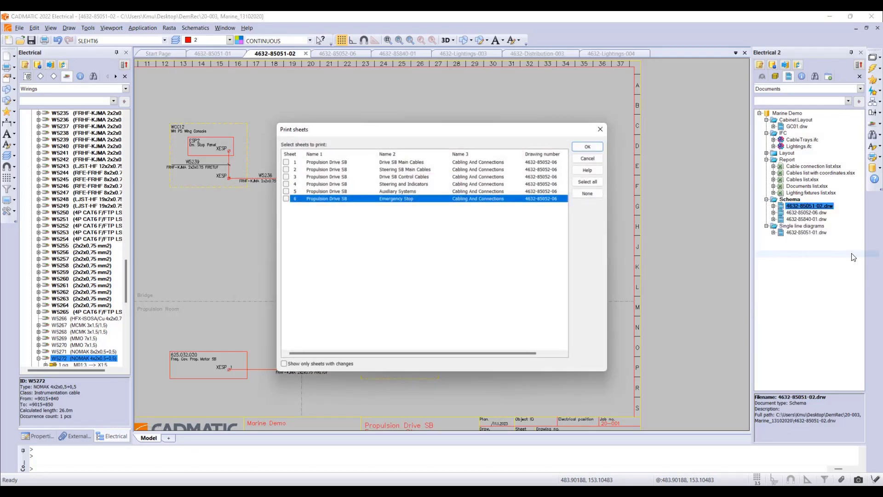
click(285, 161)
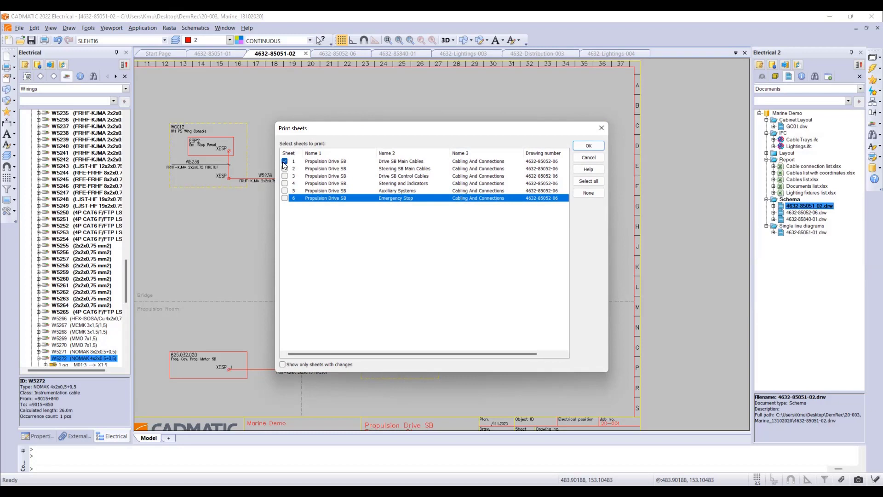
click(285, 169)
click(285, 176)
click(285, 183)
click(284, 191)
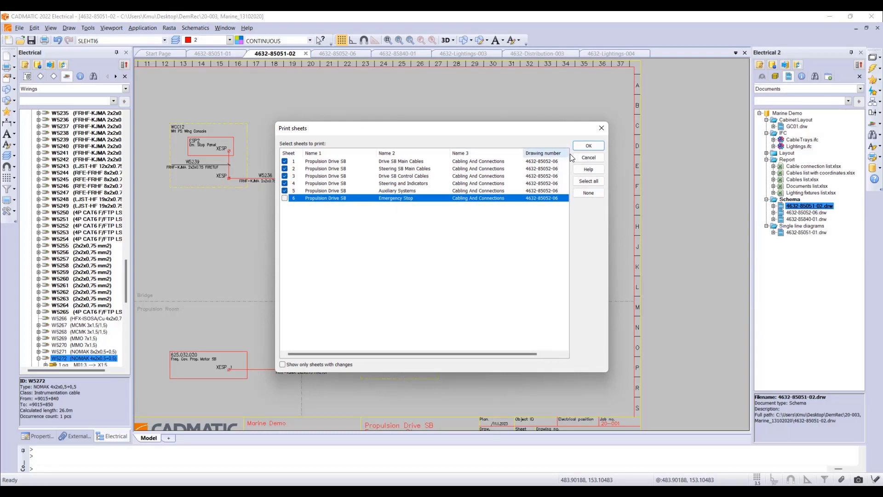
click(590, 146)
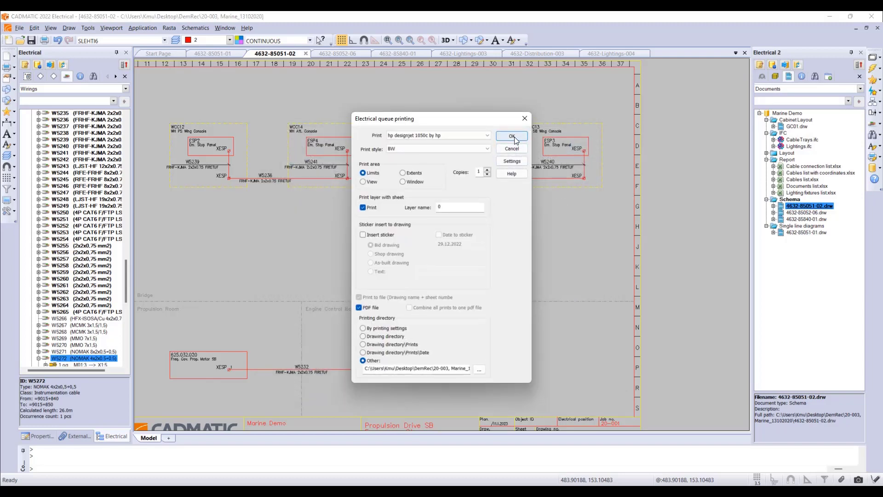
click(514, 136)
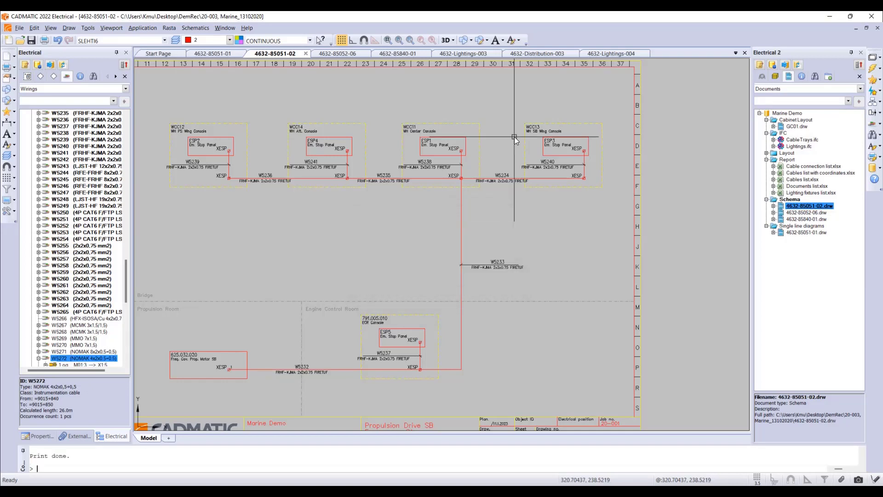
right_click(281, 54)
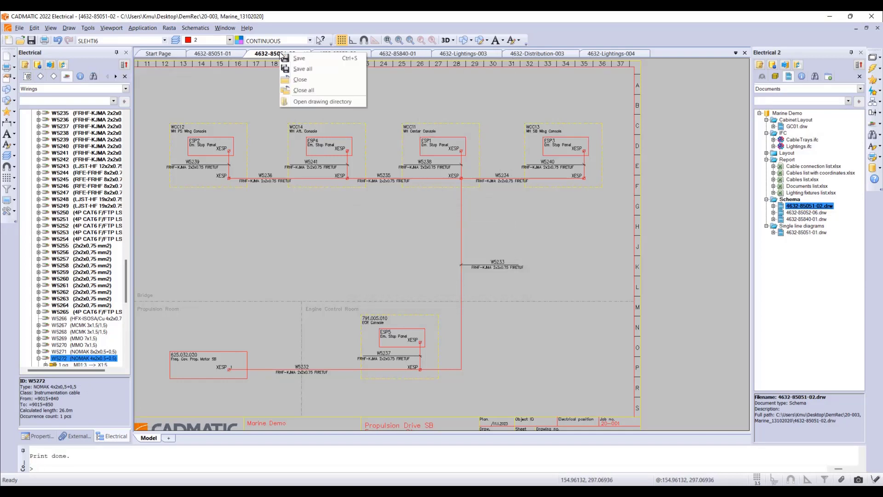
click(335, 100)
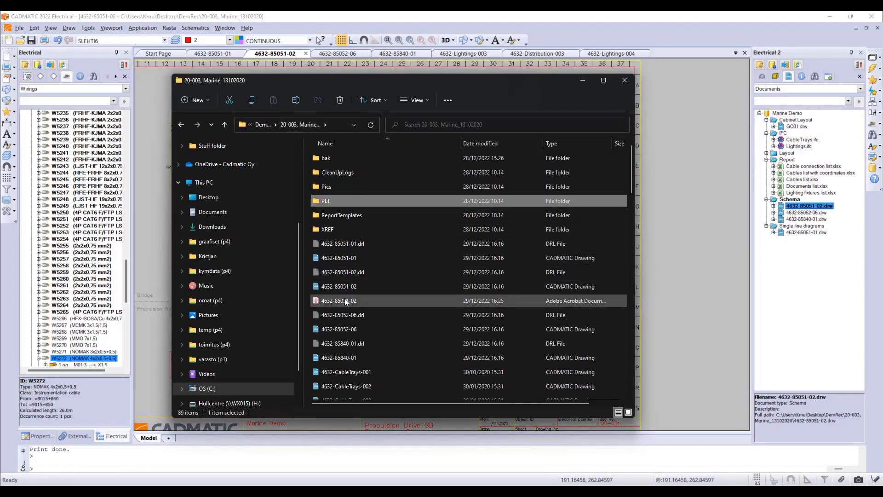
double_click(330, 300)
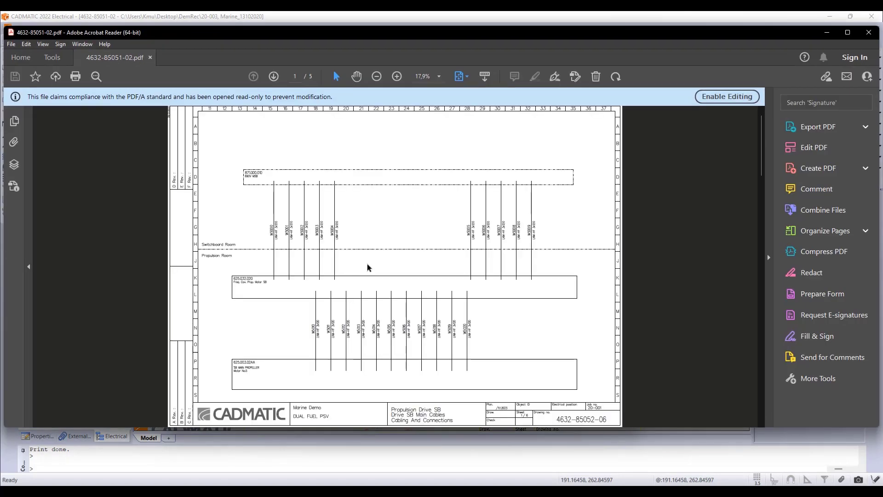
click(727, 96)
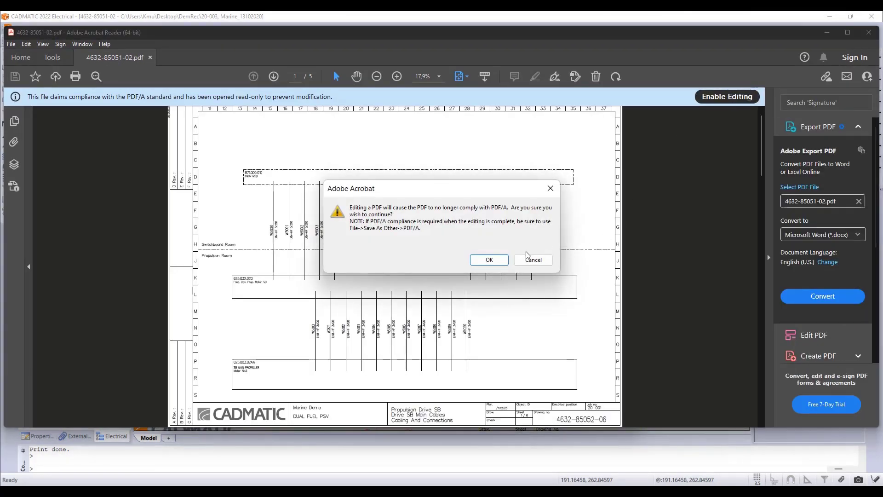
click(489, 260)
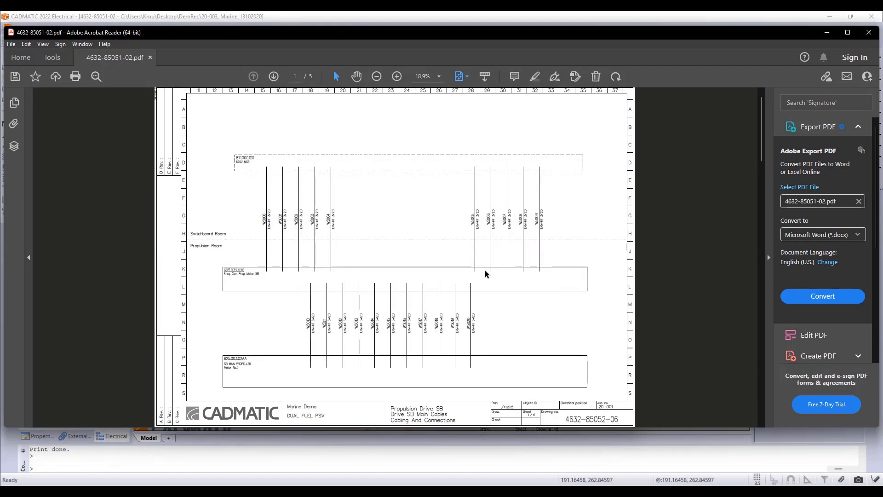
Search the printed PDF for cable w5000 and look through its sheets
scroll(485, 274, down, 1)
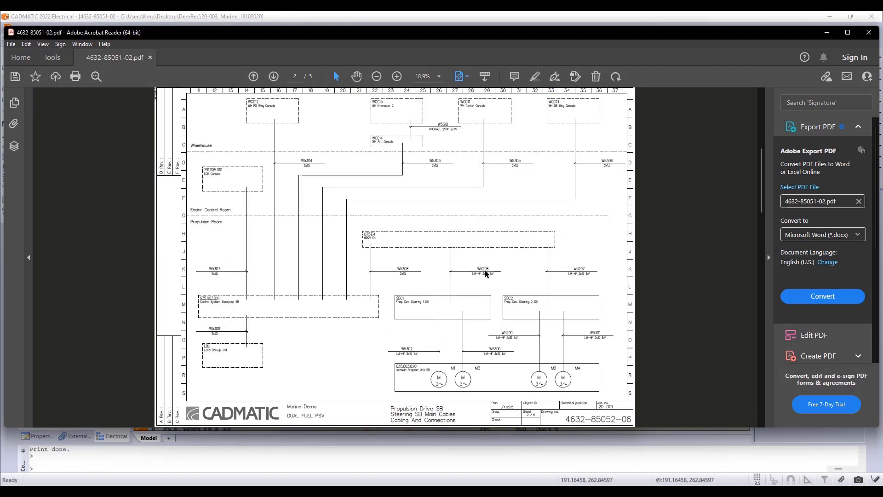
key(ctrl+f)
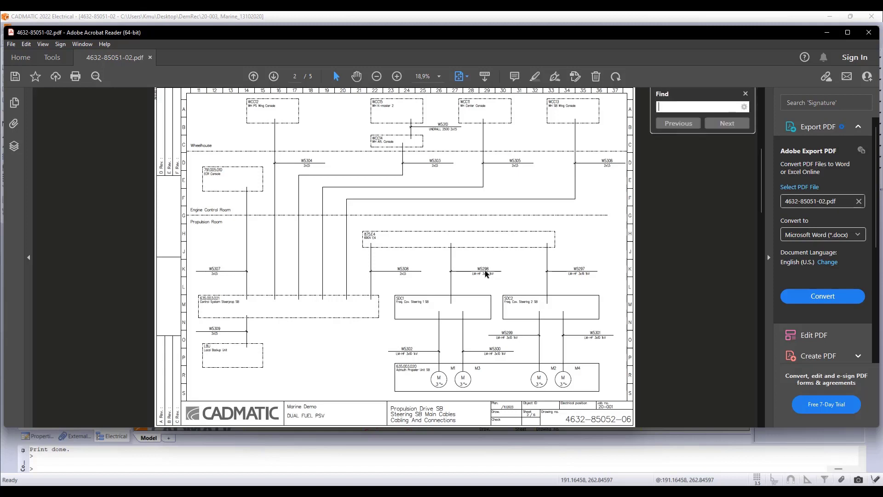
text(w)
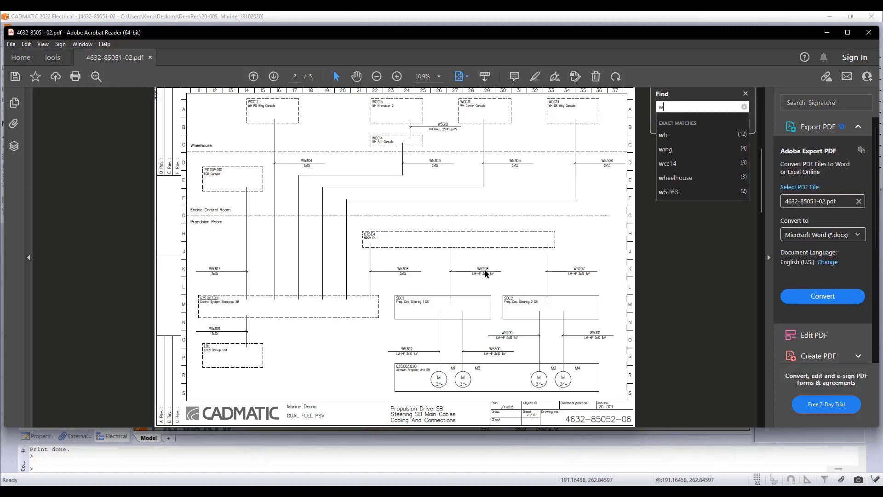
text(500)
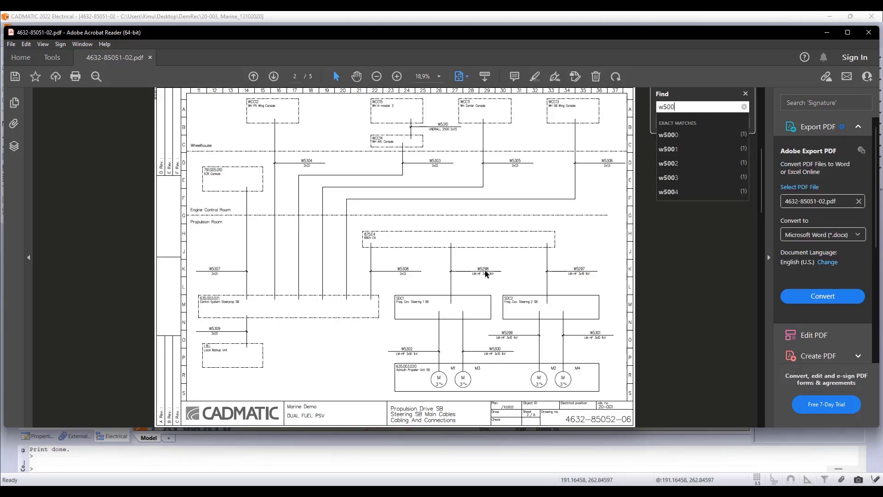
text(0)
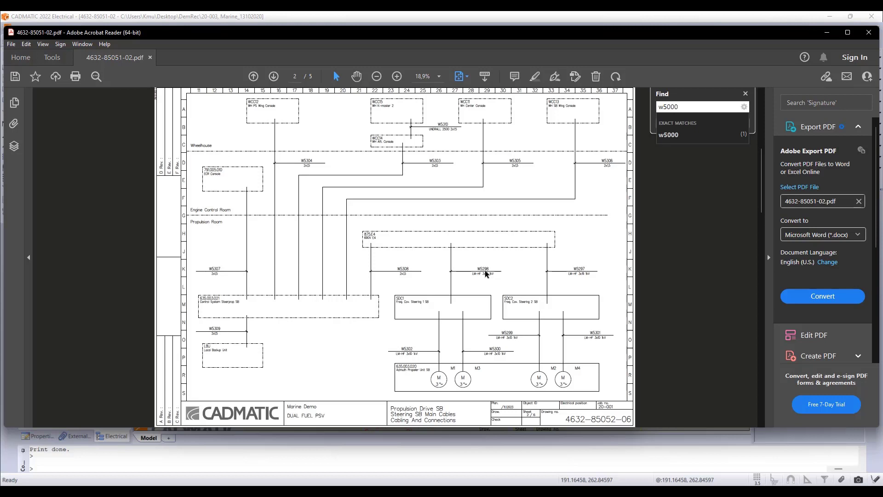
key(Return)
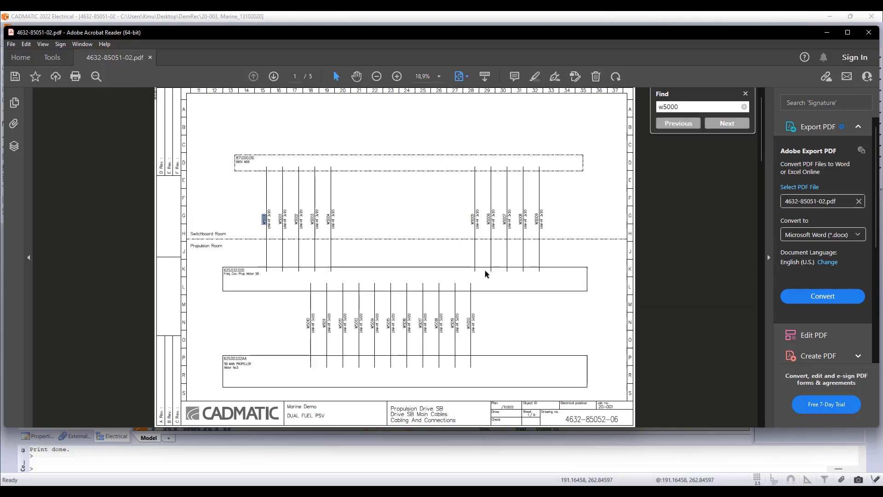
scroll(484, 270, down, 3)
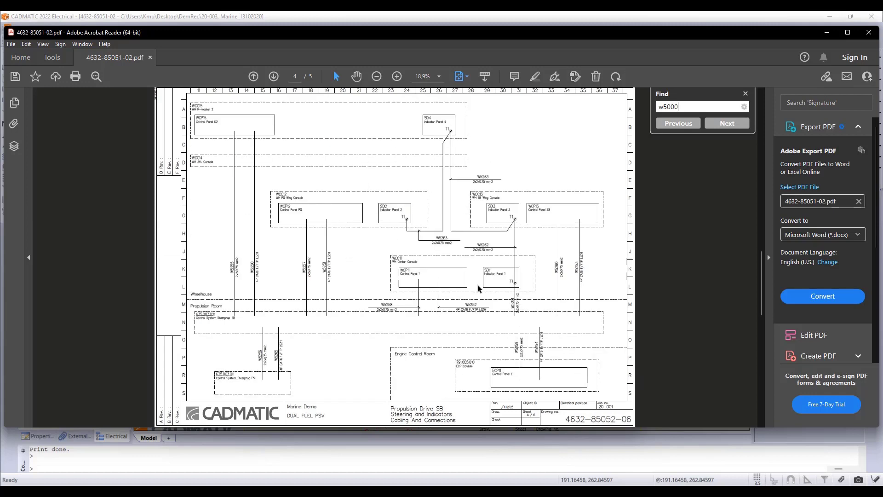
click(869, 32)
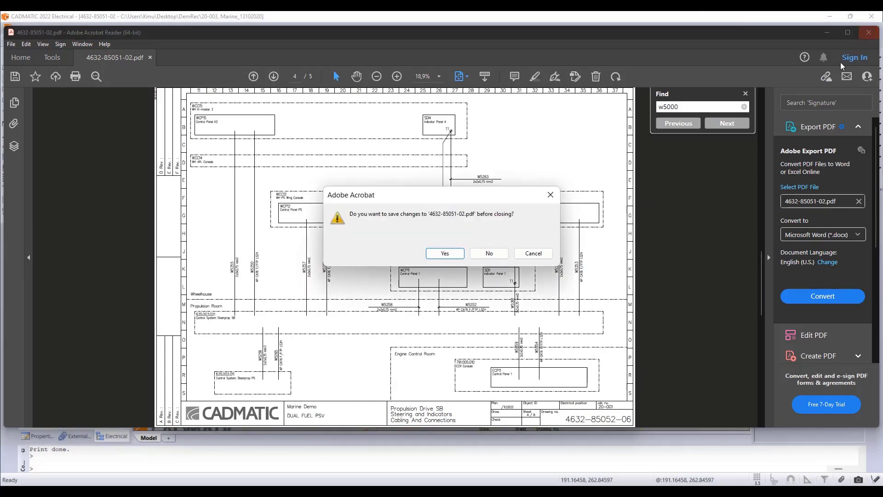
click(487, 252)
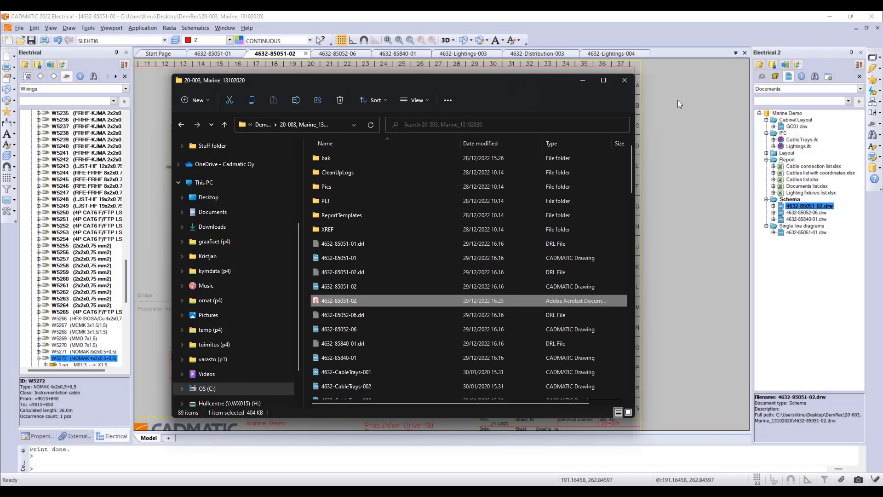
click(673, 102)
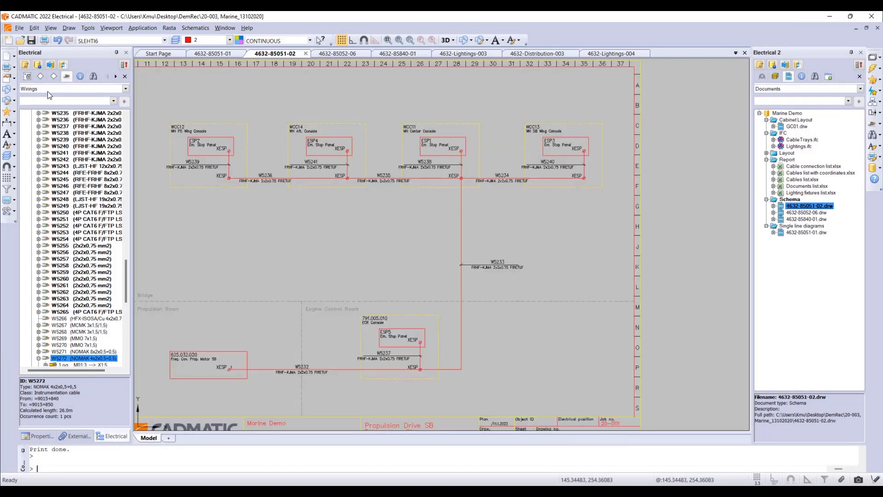
Start a new Schema drawing in the DemRecExcel directory, added to the project database, and create its default Access project with blank project information
click(9, 41)
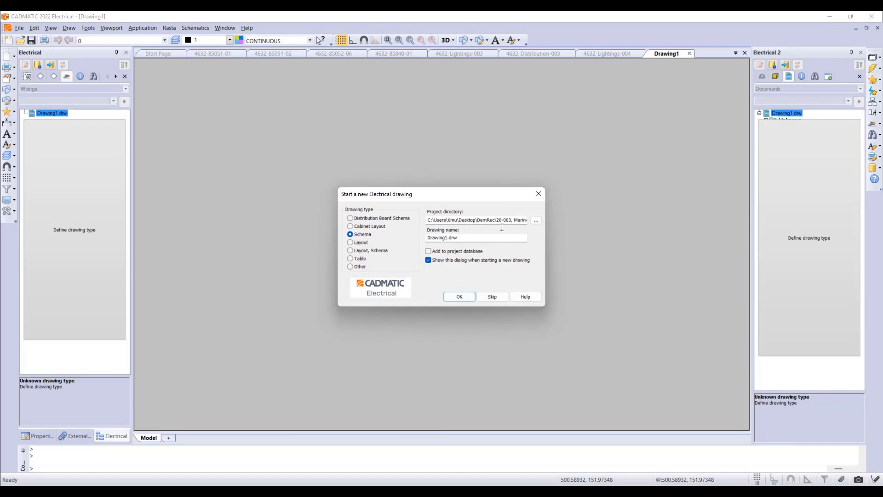
drag(496, 220, 725, 229)
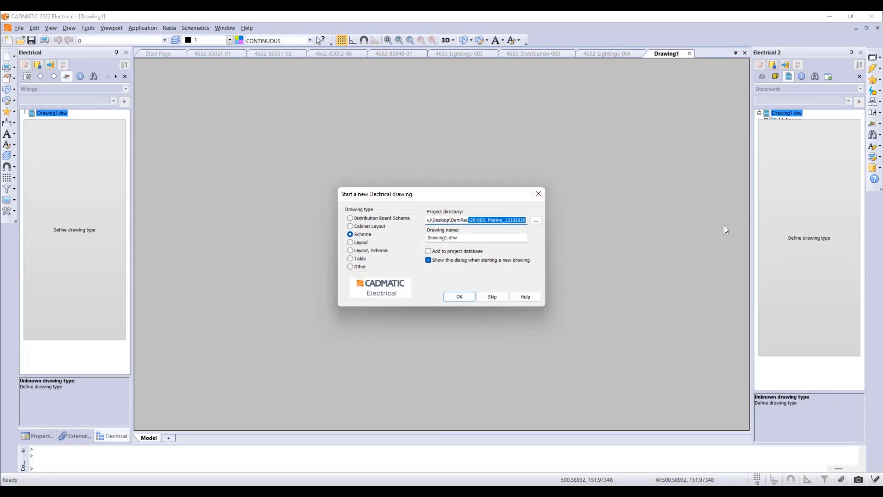
text(Excel)
click(429, 251)
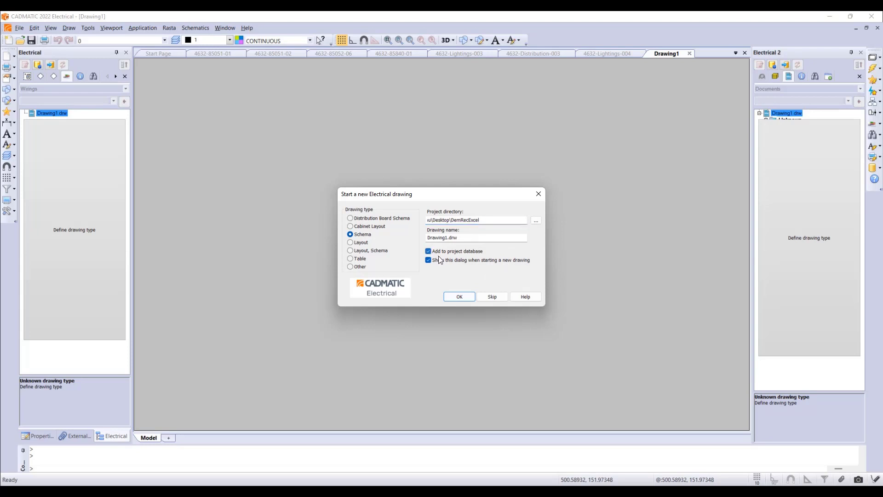
click(460, 297)
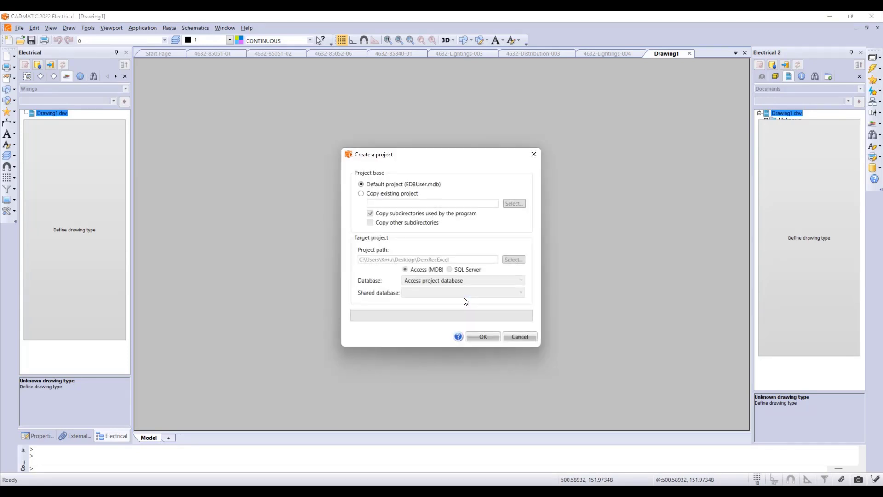
click(483, 337)
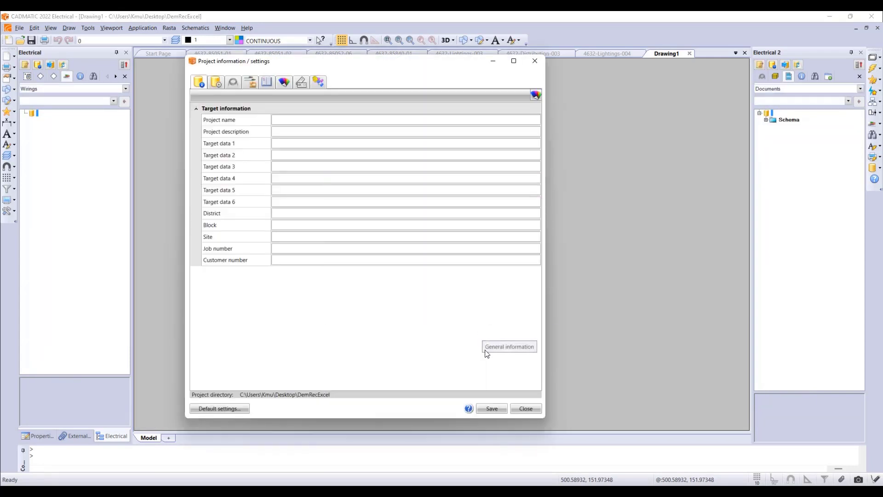
click(489, 409)
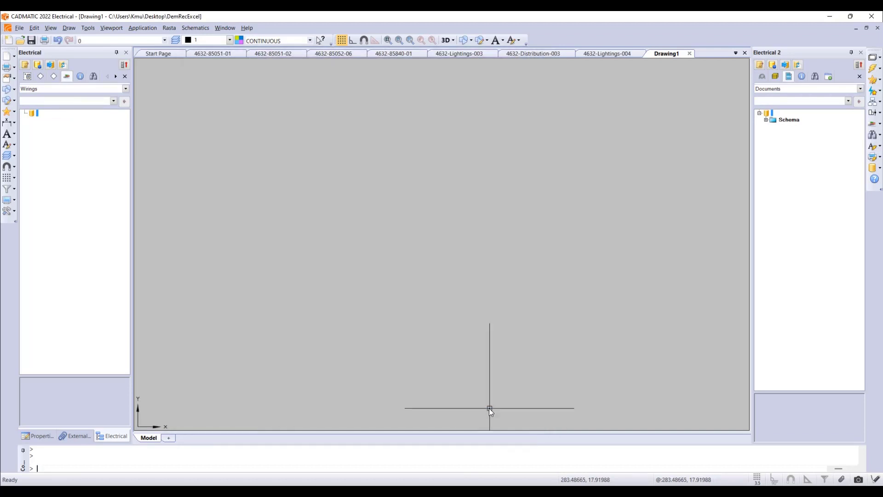
Insert the A1 Schematics frame with the default logo into Drawing1 and fit the whole frame in view
click(863, 68)
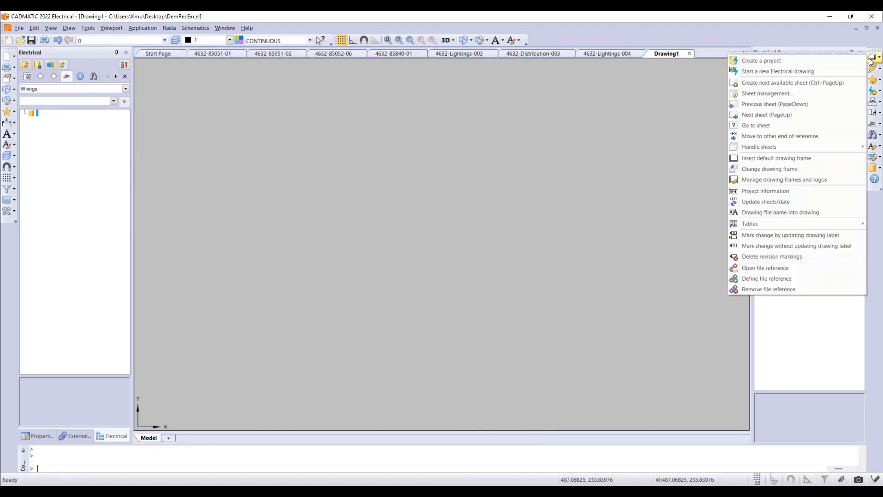
click(777, 179)
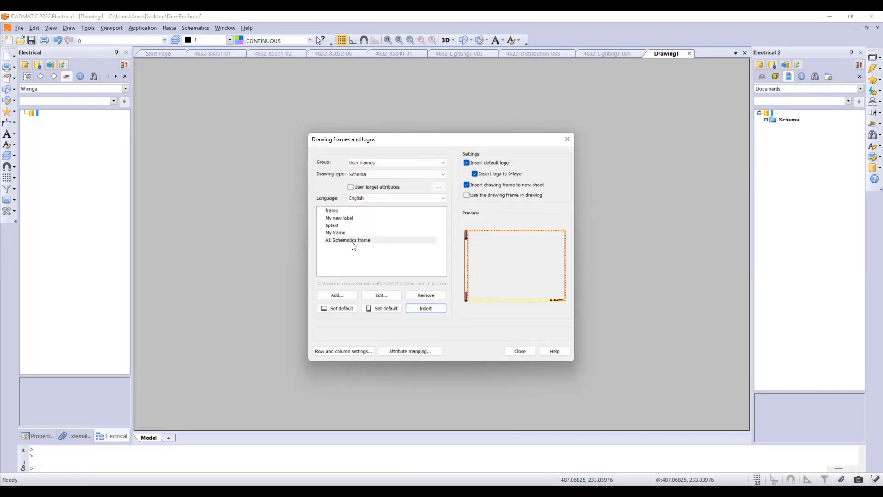
click(424, 307)
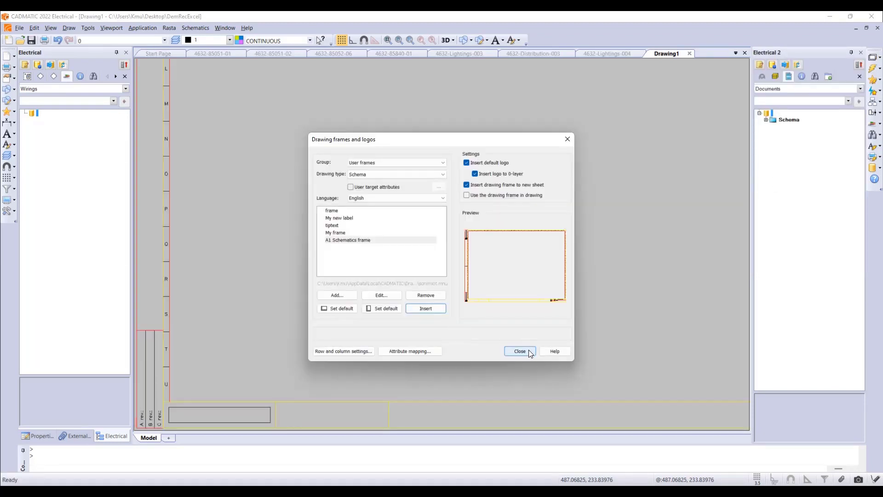
click(520, 351)
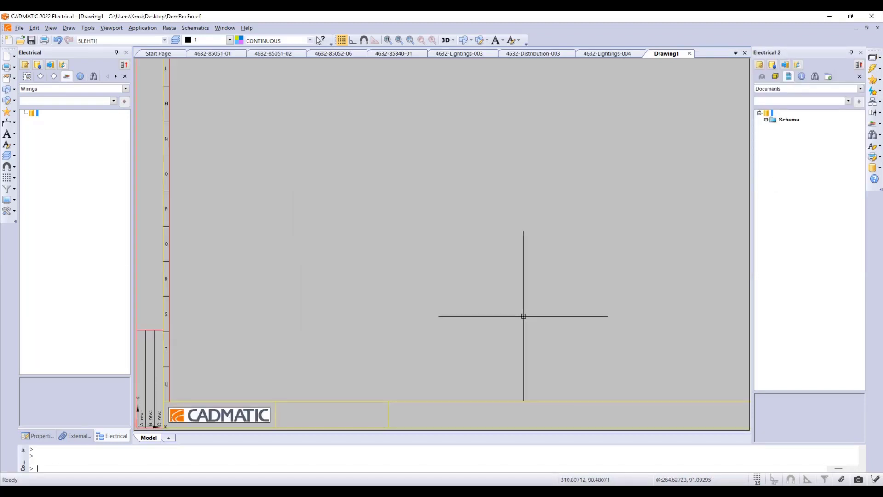
click(407, 41)
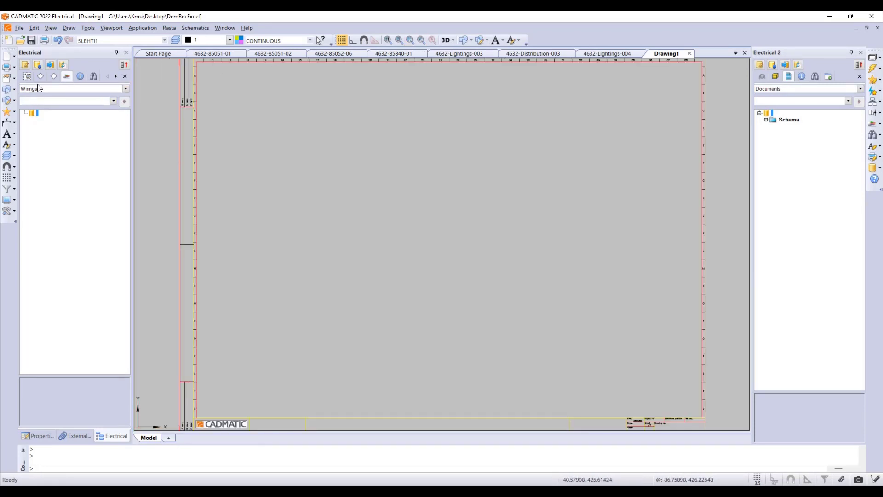
Switch to CADMATIC Electrical DB Tool and open the shared import definition Electrical_Cable_import for editing
click(28, 76)
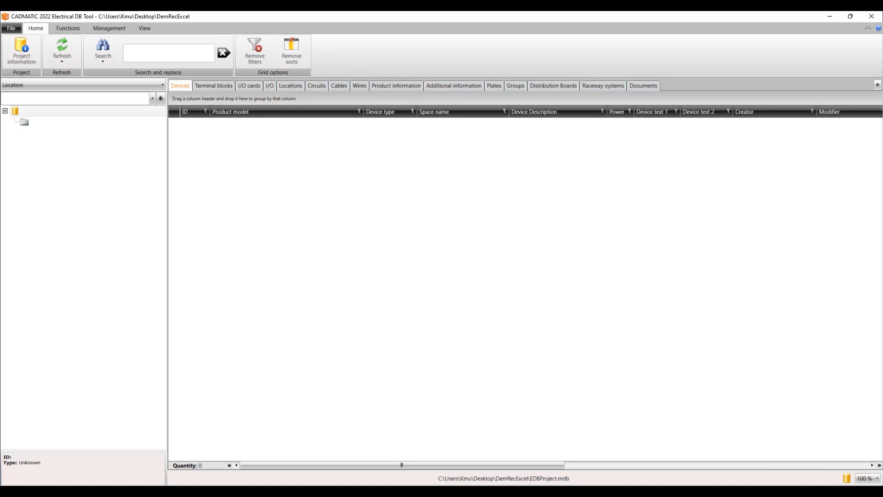
click(109, 28)
click(67, 29)
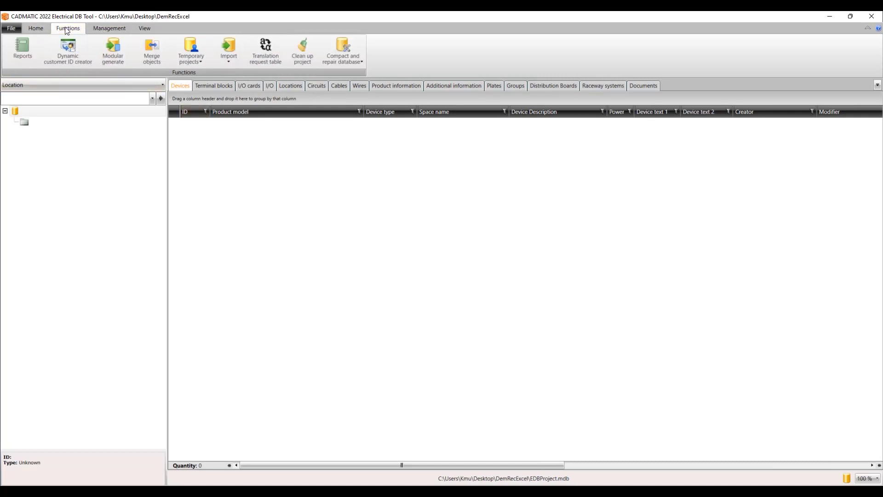
click(230, 63)
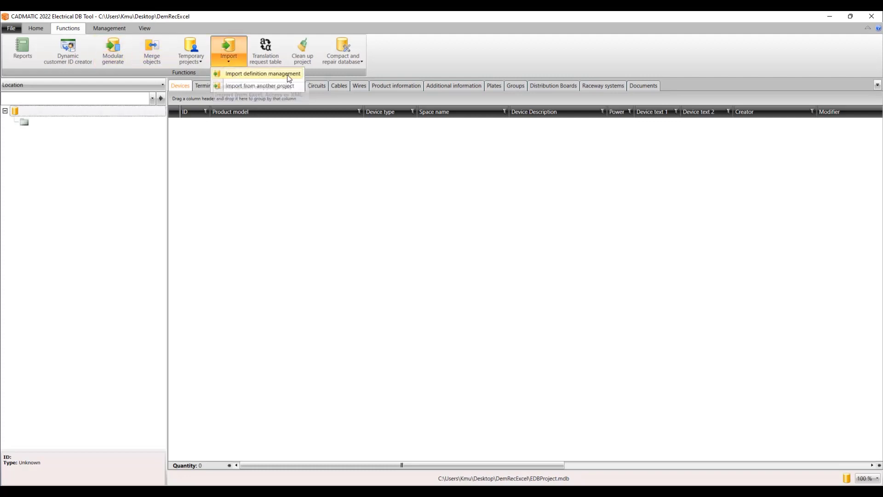
click(289, 76)
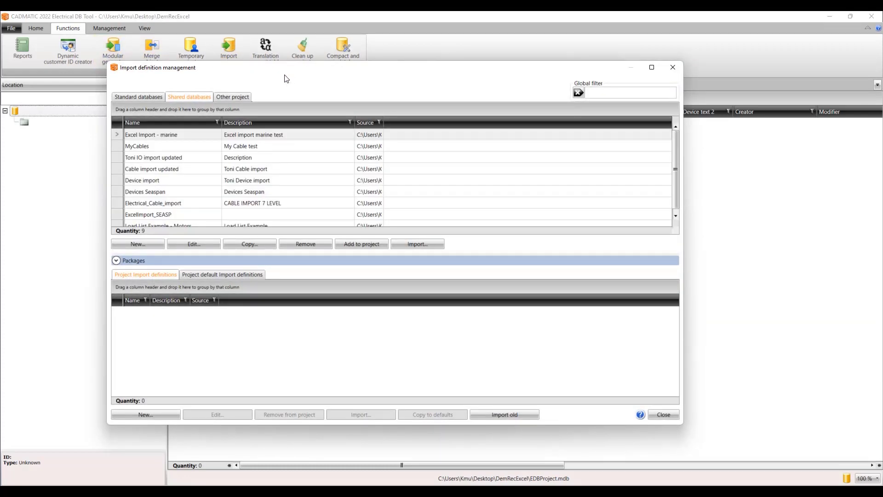
click(166, 202)
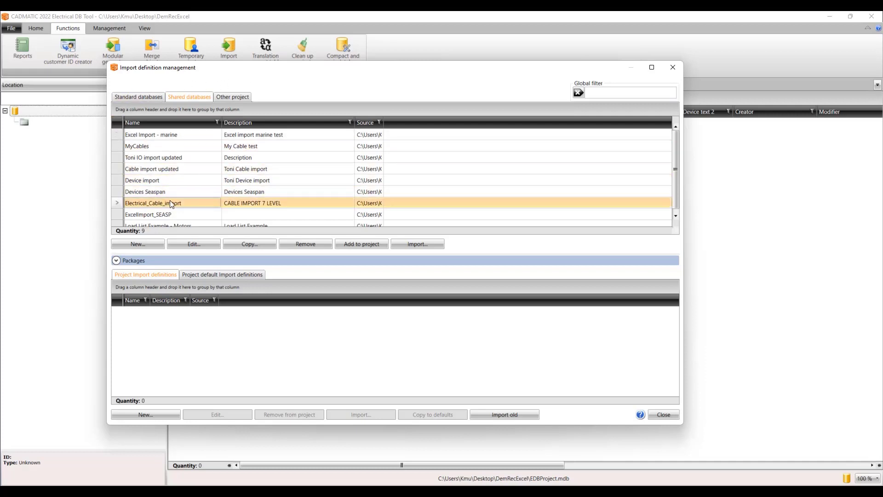
click(196, 245)
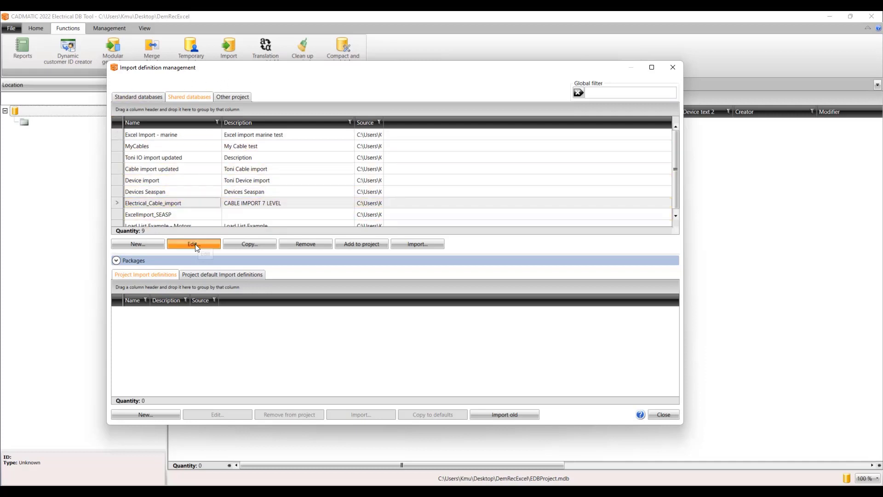
click(193, 244)
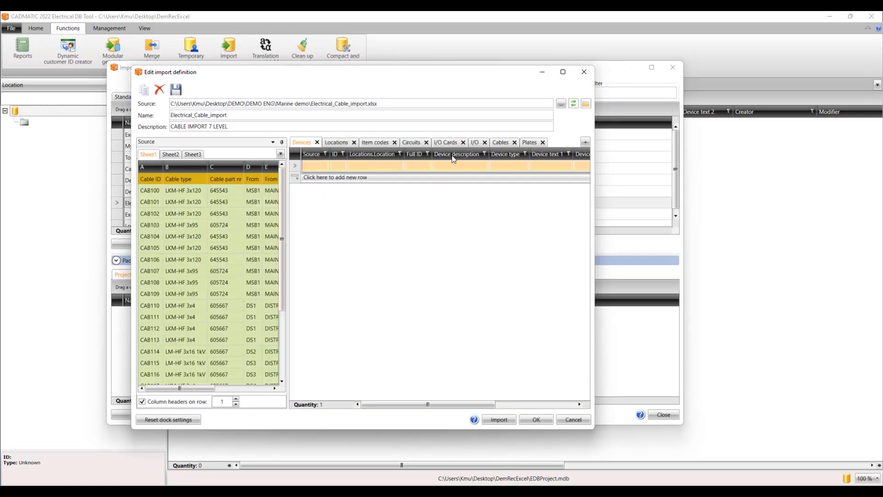
Review the definition's source workbook in Excel, close it, and check the Locations and Cables mappings
click(585, 105)
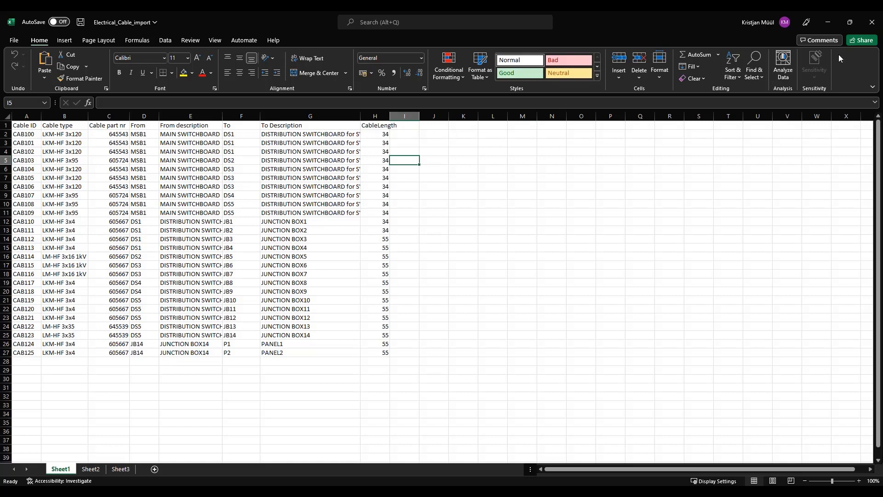
click(872, 22)
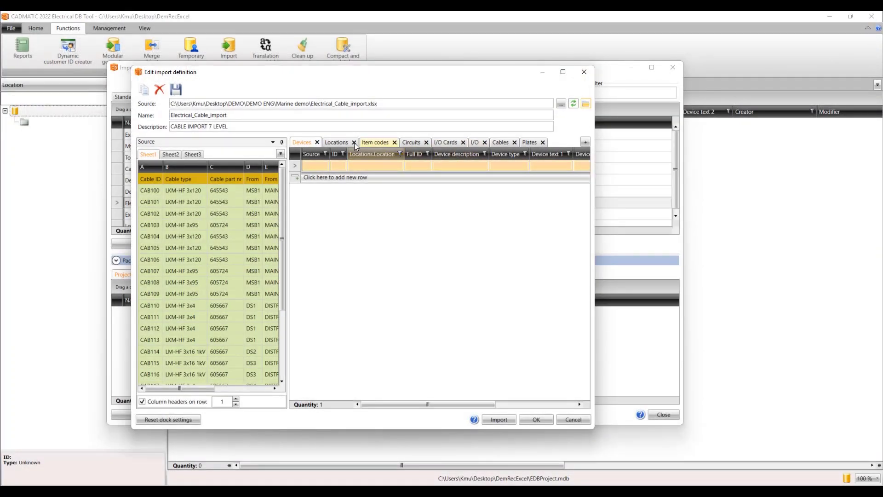
click(338, 142)
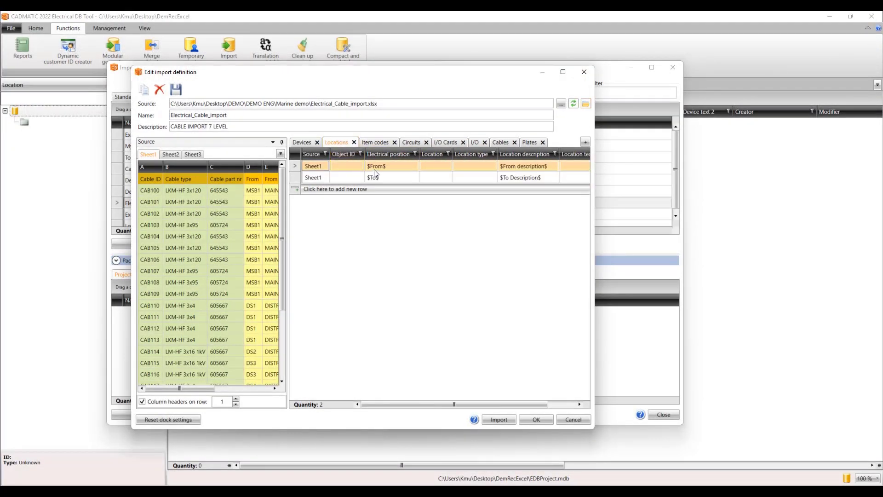
click(496, 141)
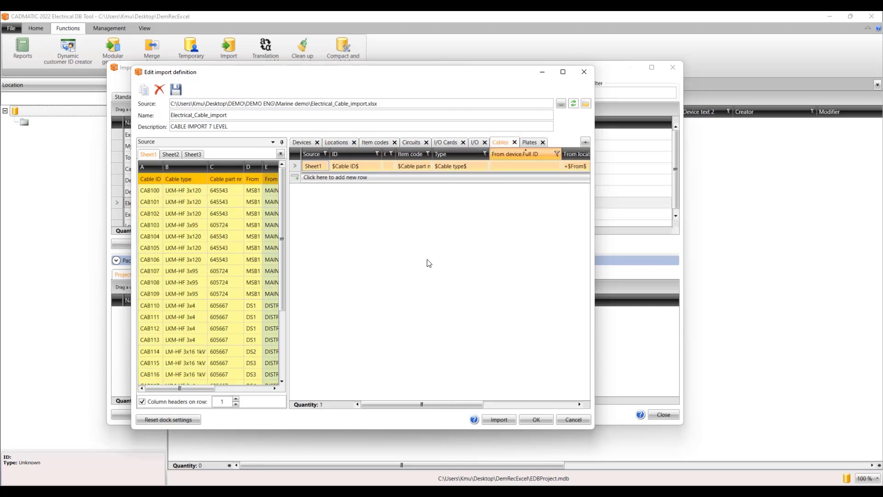
Map the CableLength source column to the cables' Length field and accept the import definition
drag(193, 390, 272, 388)
drag(423, 404, 535, 399)
drag(259, 182, 536, 166)
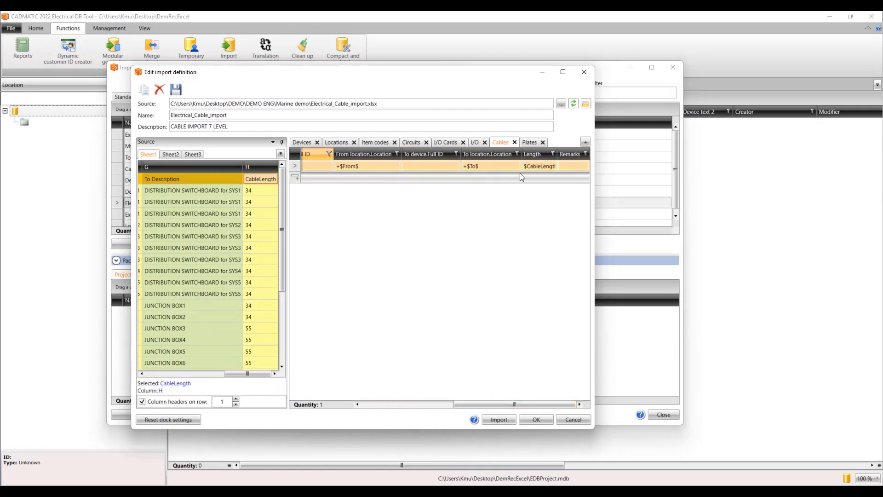
click(537, 419)
Import the locations and cables into the project with the Electrical_Cable_import definition and close the import definition management
click(205, 203)
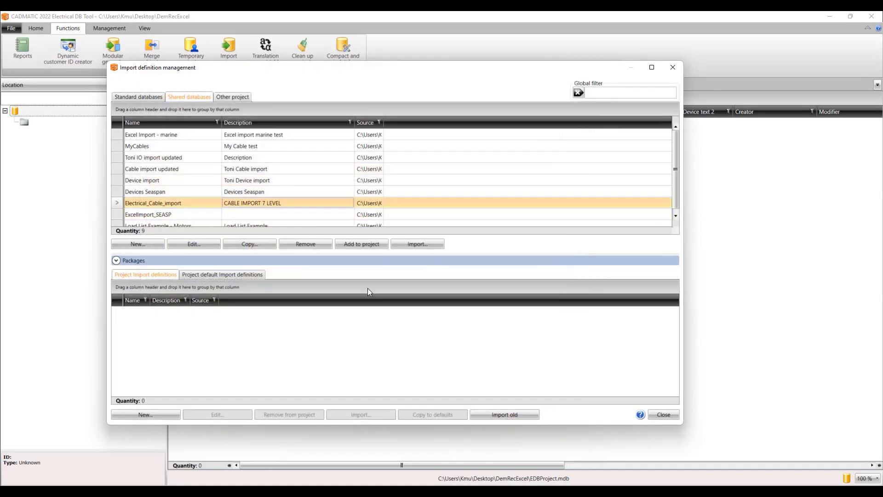
click(419, 246)
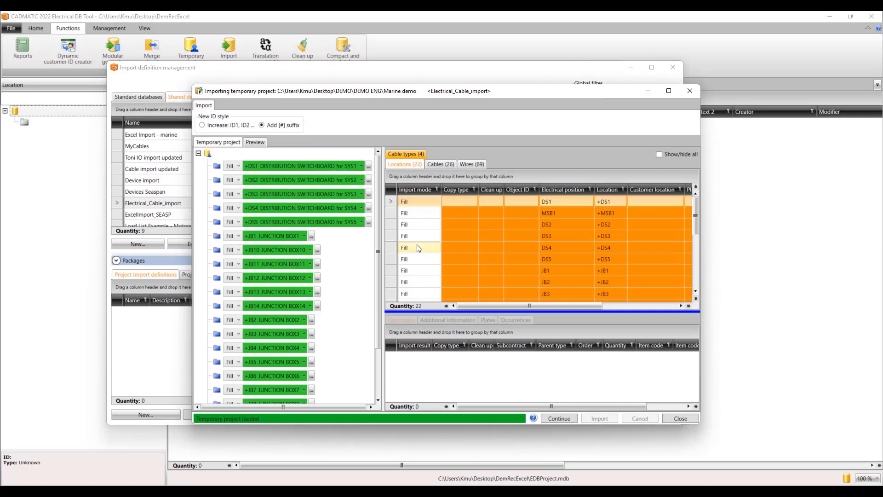
click(236, 167)
click(234, 166)
click(568, 420)
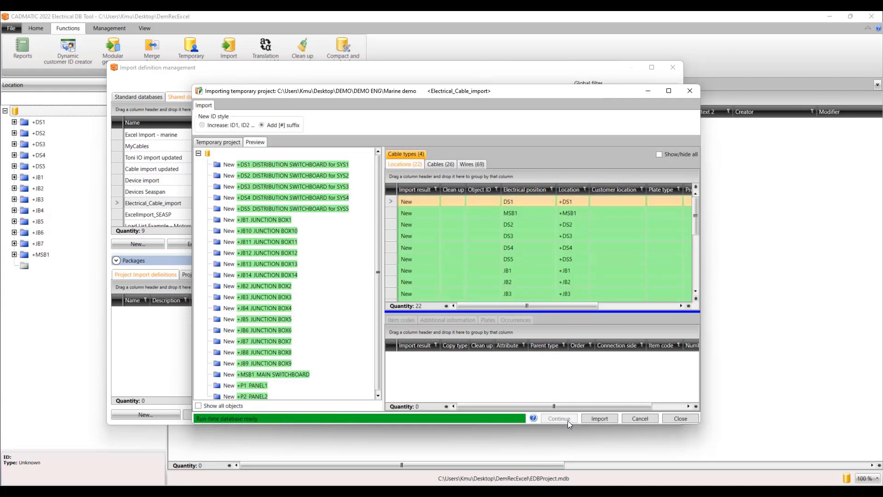
click(599, 418)
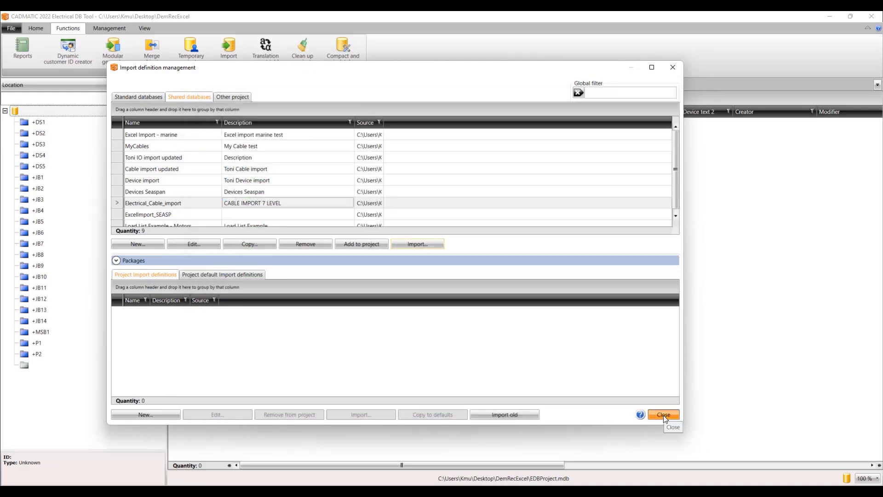
click(663, 415)
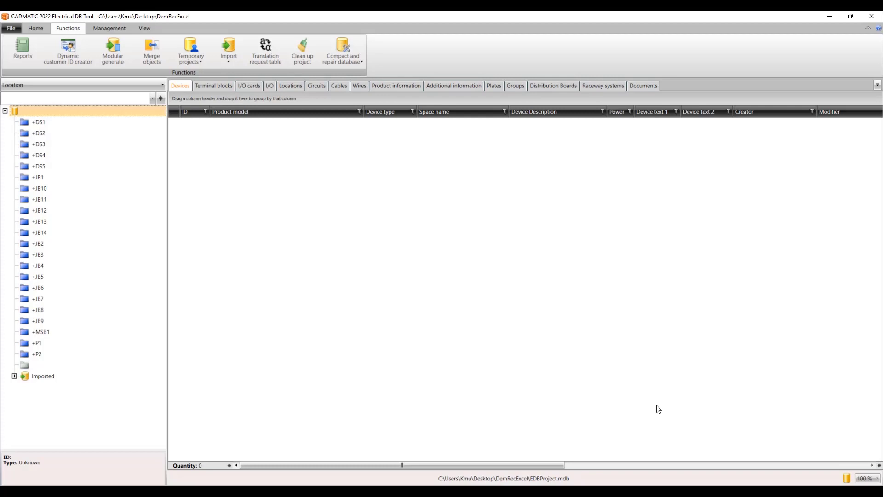
Review the imported locations and cables in the database tables and return to Drawing1 in CADMATIC Electrical
click(291, 87)
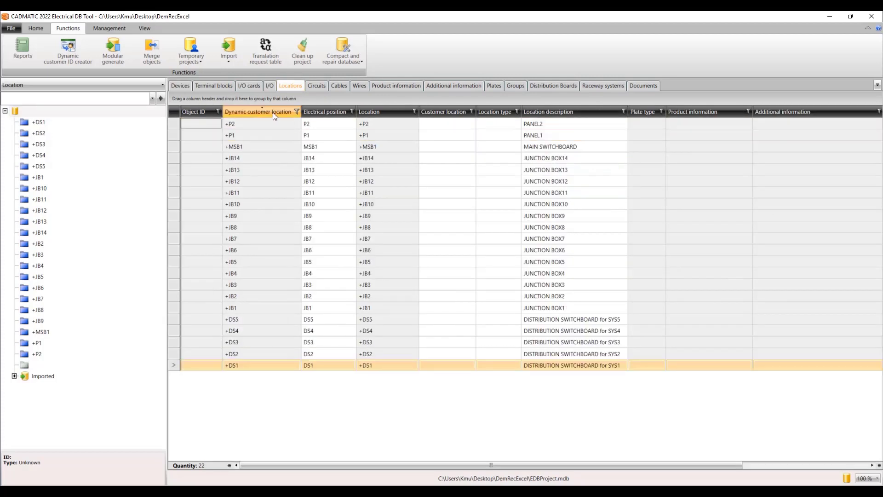
click(268, 111)
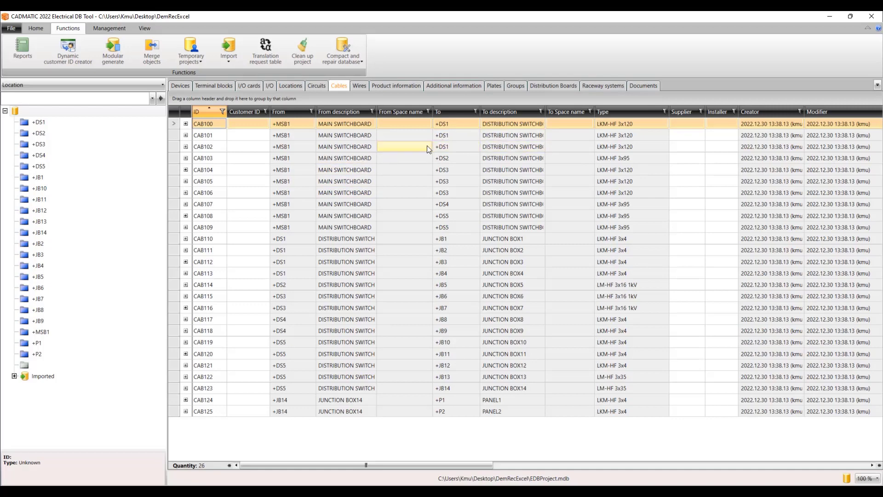
click(830, 17)
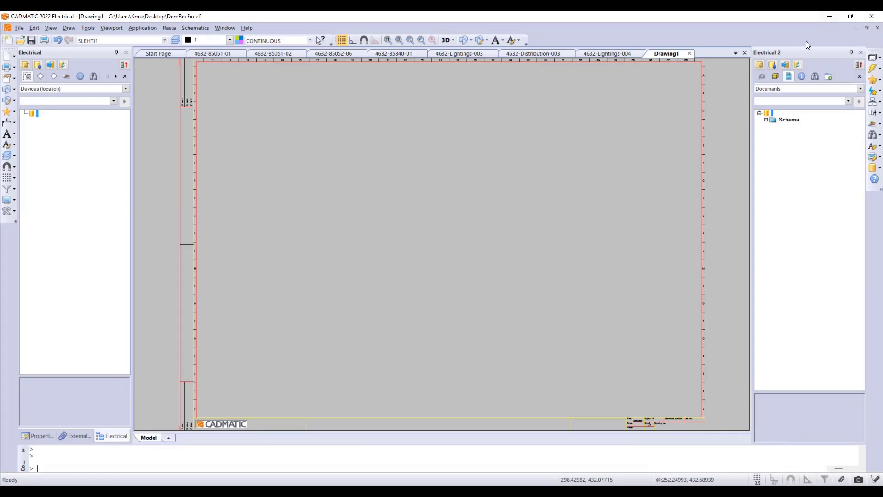
Sync the database changes to the drawing and list the LKM-HF 3x4 cables among the marine cable types
click(64, 66)
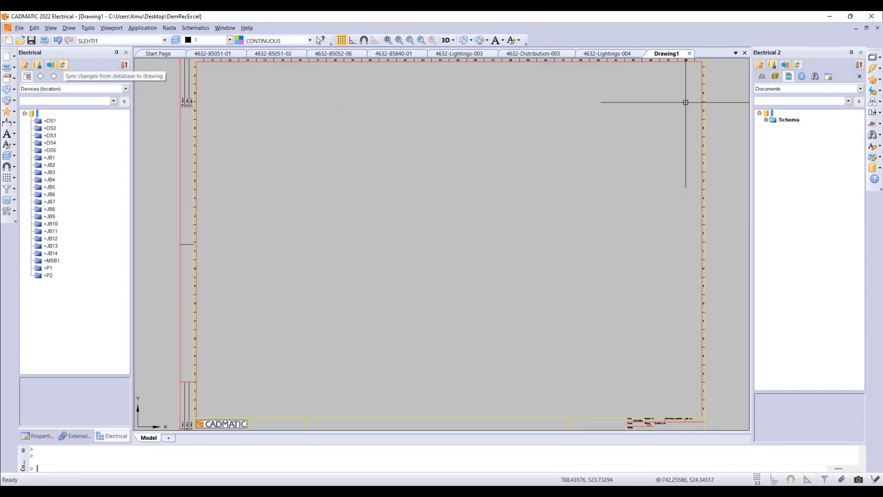
click(763, 77)
click(765, 119)
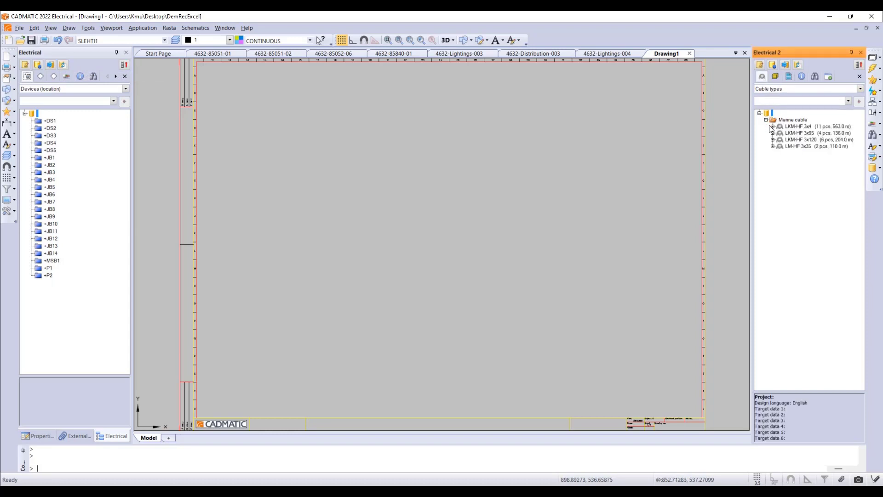
click(773, 127)
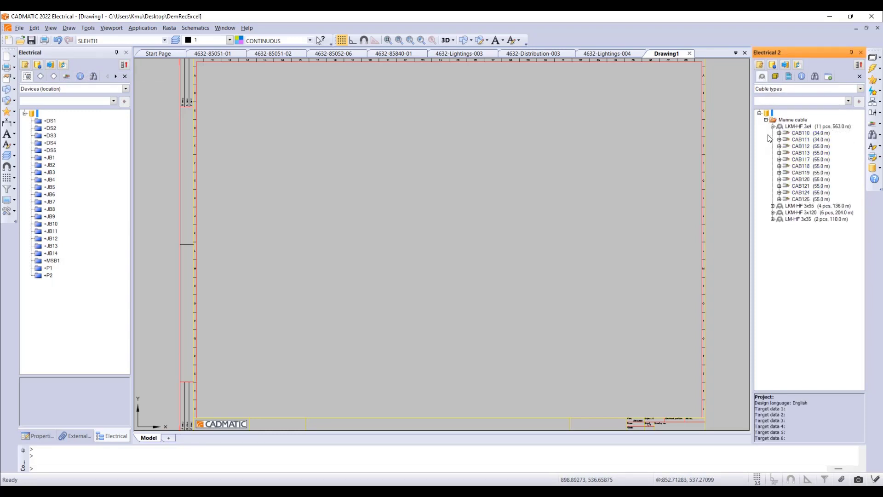
click(48, 122)
right_click(49, 123)
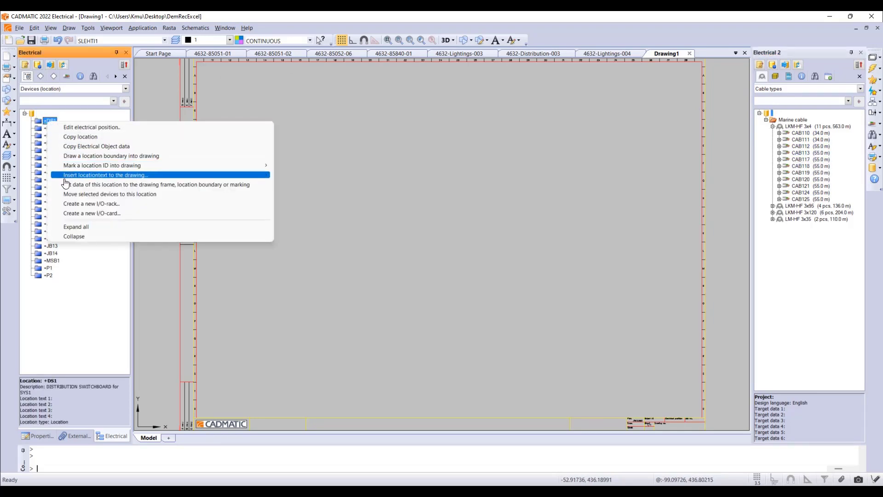
click(136, 156)
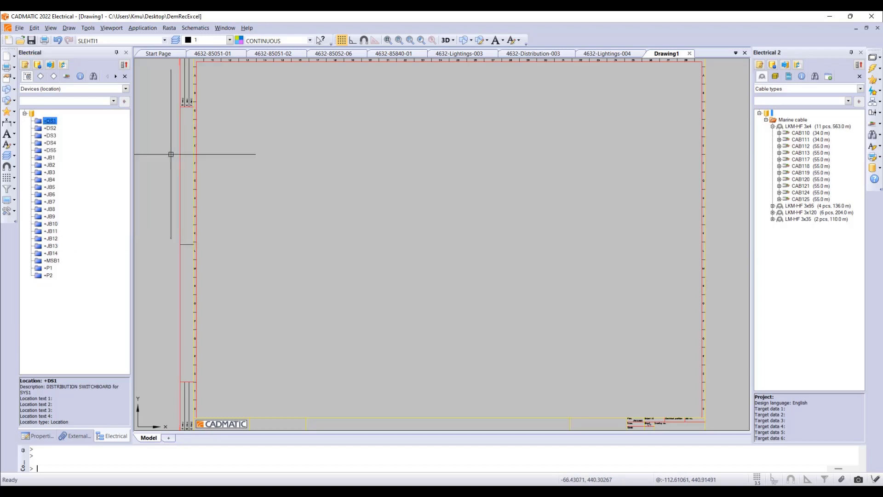
Generate a Cable schema list in the drawing with +MSB1 as the start point, inserted at about 273, 315
click(868, 171)
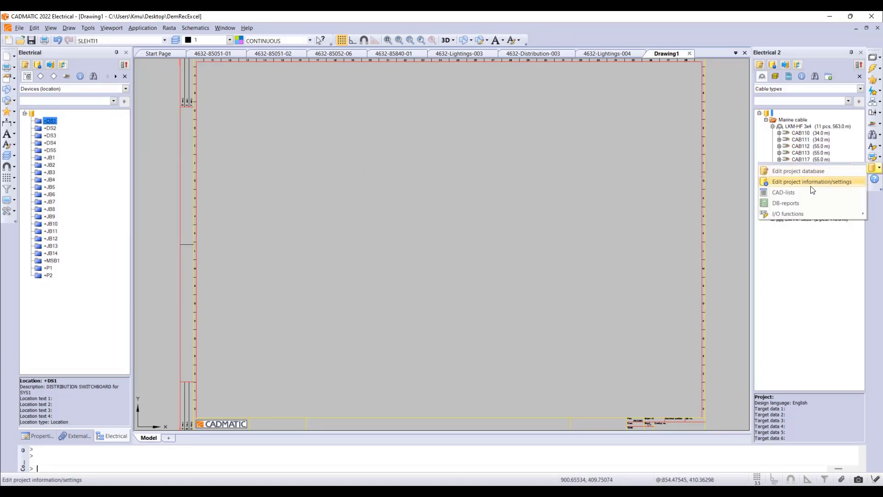
click(785, 193)
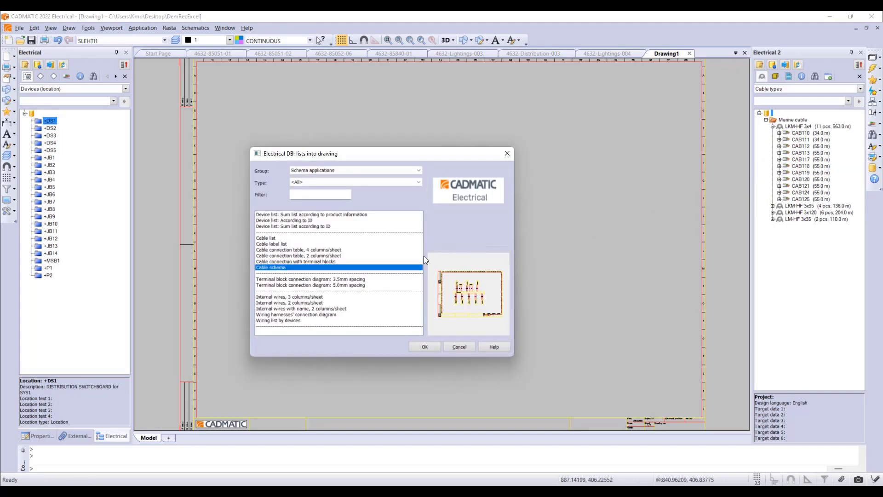
click(424, 347)
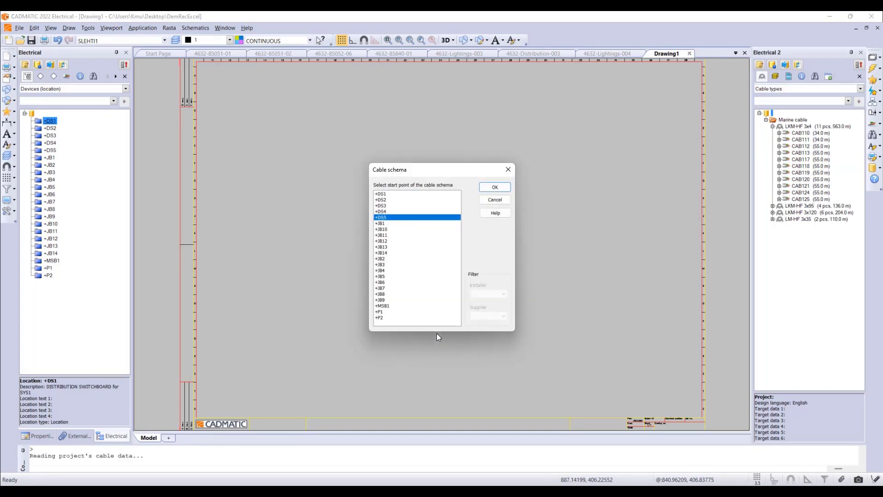
click(391, 306)
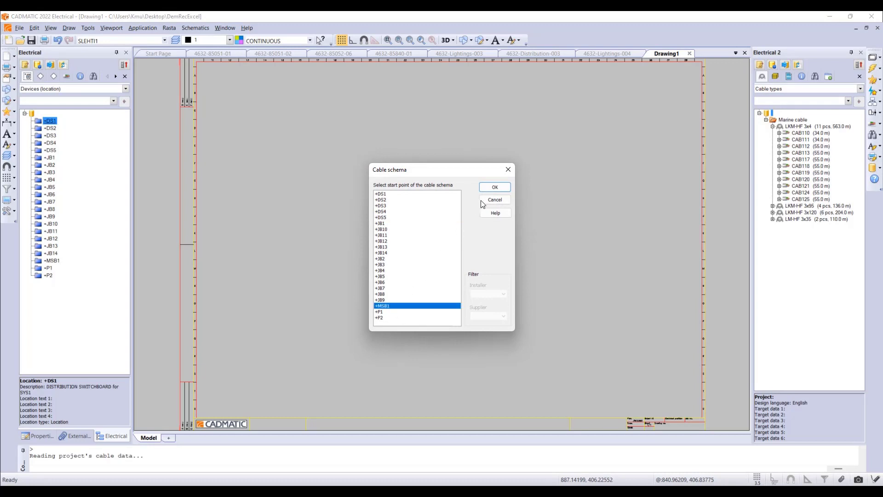
click(494, 186)
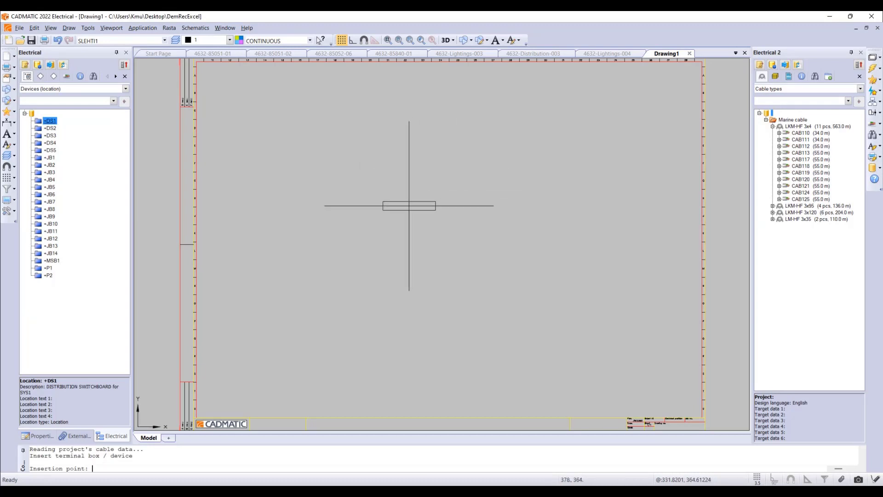
click(349, 234)
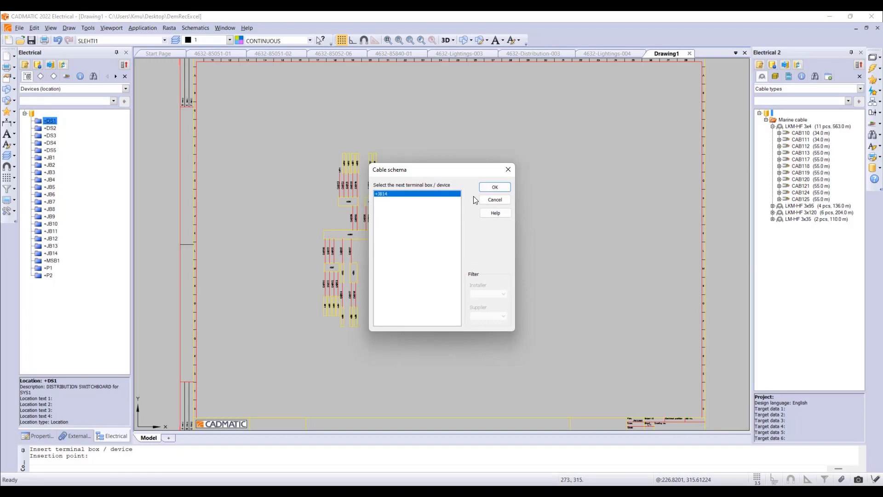
Insert +JB14 as the next terminal box at the free end of cable CAB123, using a 1.75 grid snap
click(494, 187)
scroll(338, 166, up, 3)
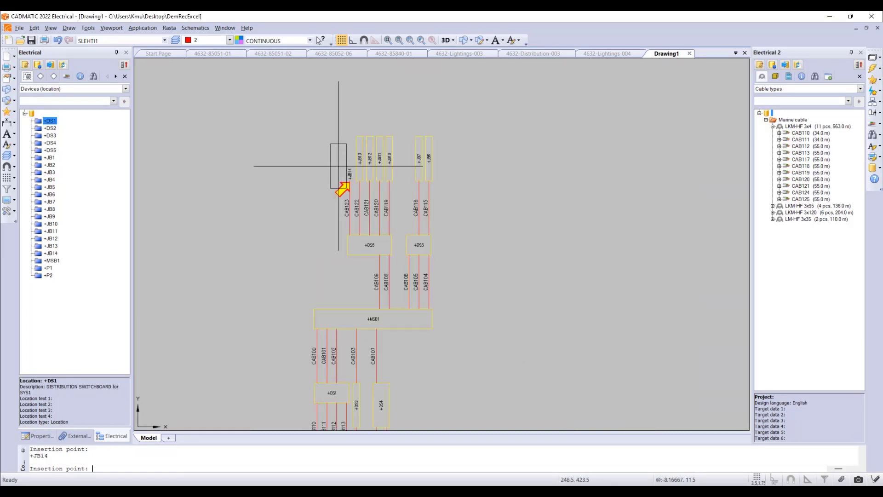
click(759, 477)
click(781, 359)
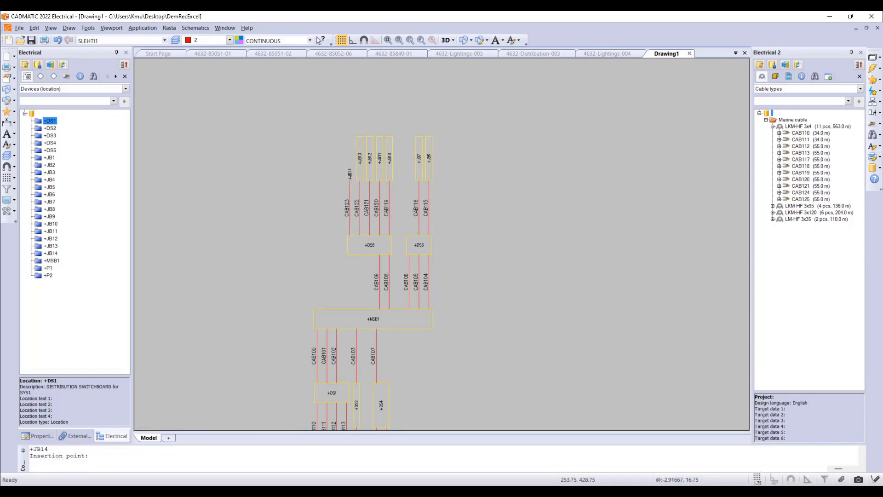
Examine the generated cable schema around +MSB1, including the marking data of cable CAB116
scroll(374, 209, down, 5)
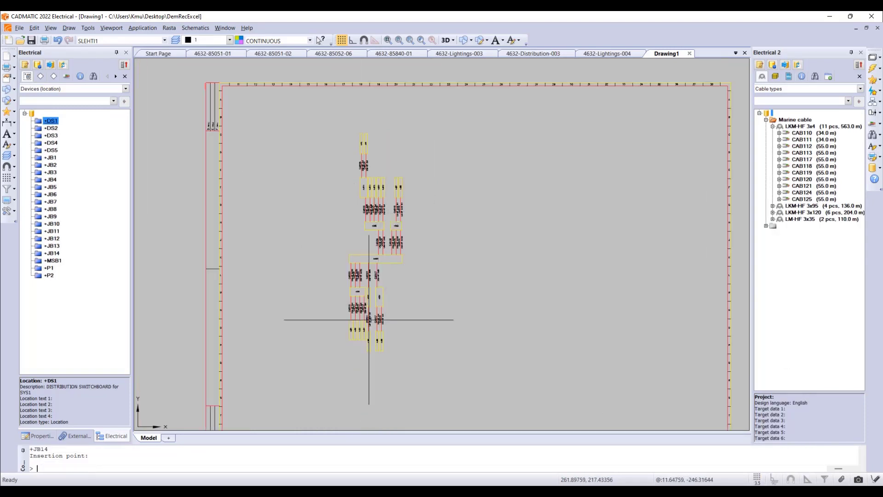
scroll(376, 314, up, 6)
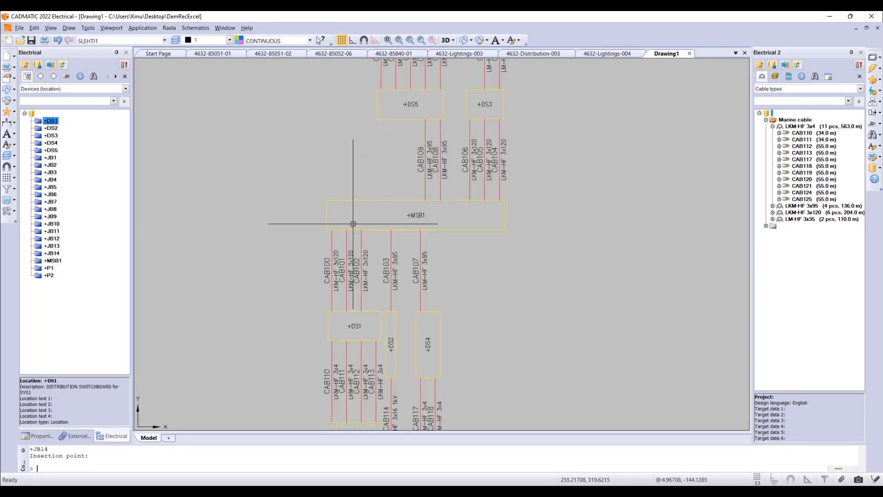
mouse_move(493, 119)
middle_down()
mouse_move(510, 188)
mouse_move(505, 225)
mouse_move(491, 180)
middle_up()
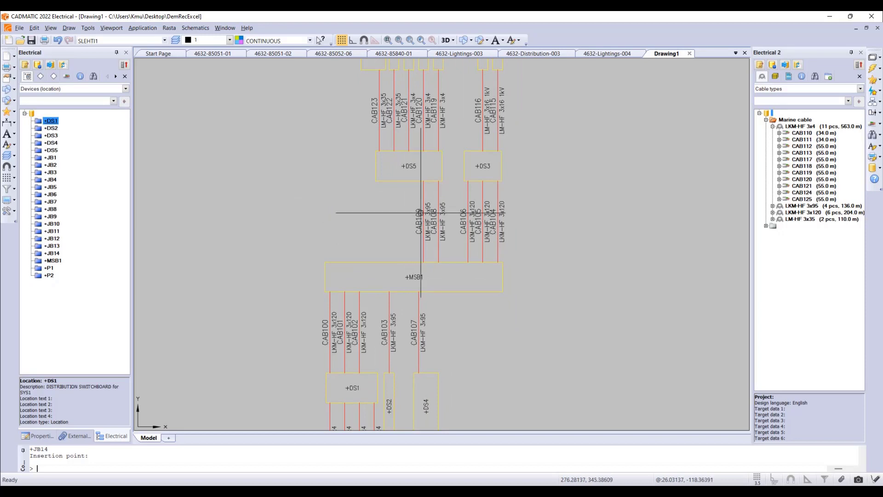
mouse_move(420, 214)
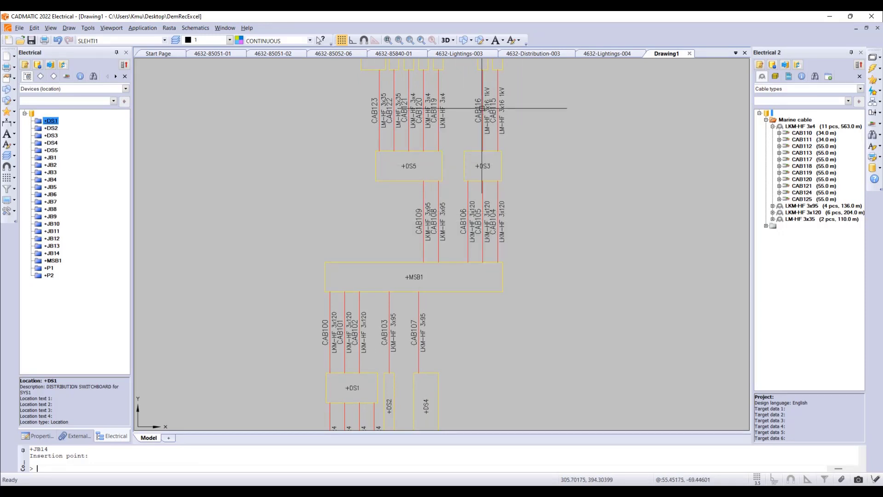
mouse_move(482, 109)
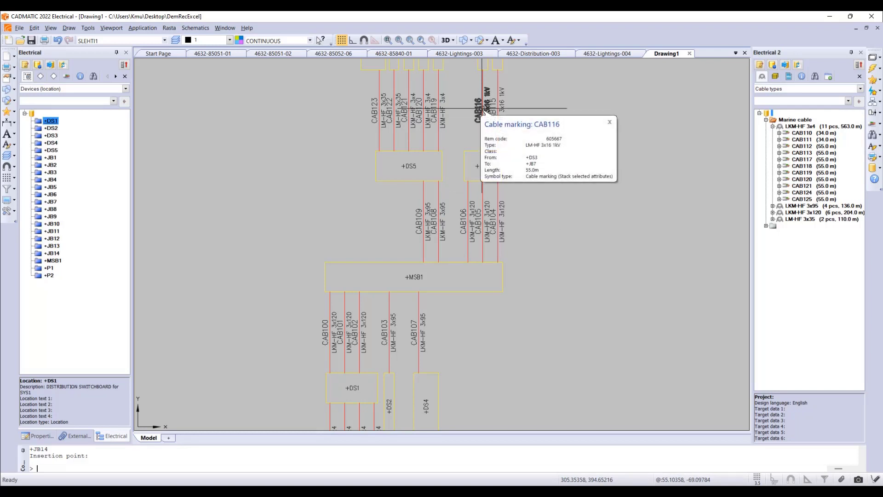
scroll(482, 109, down, 5)
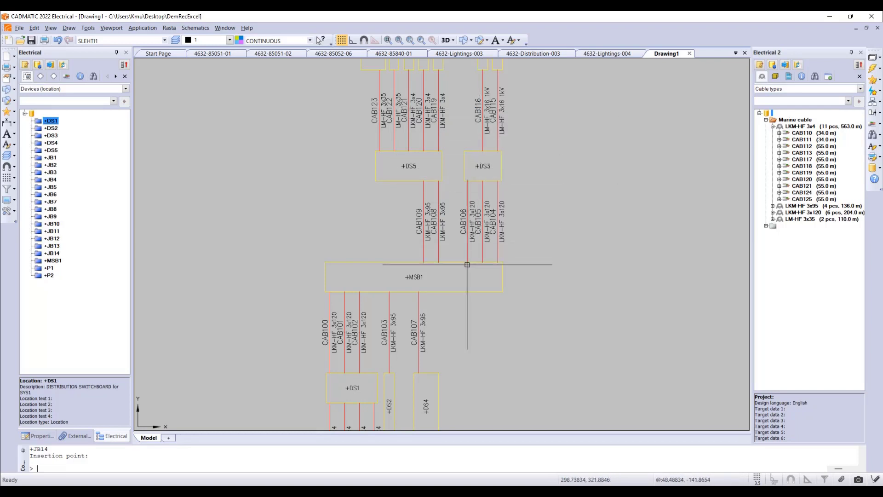
middle_drag(467, 263, 437, 280)
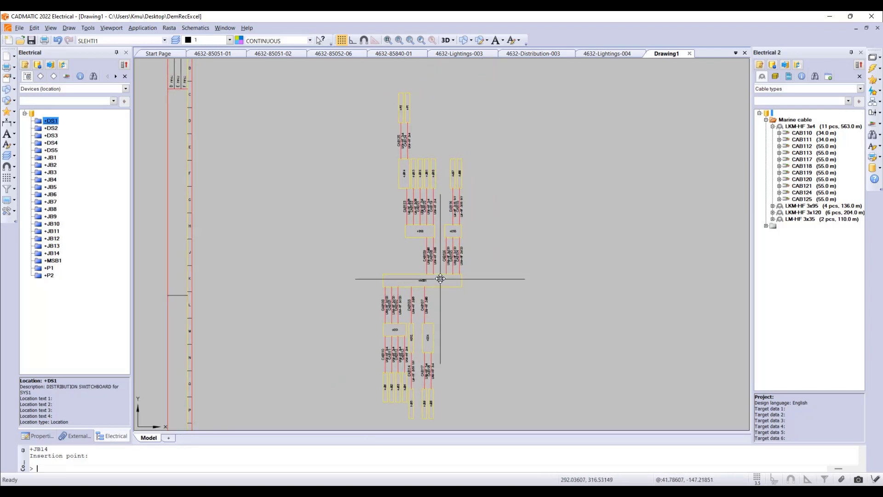